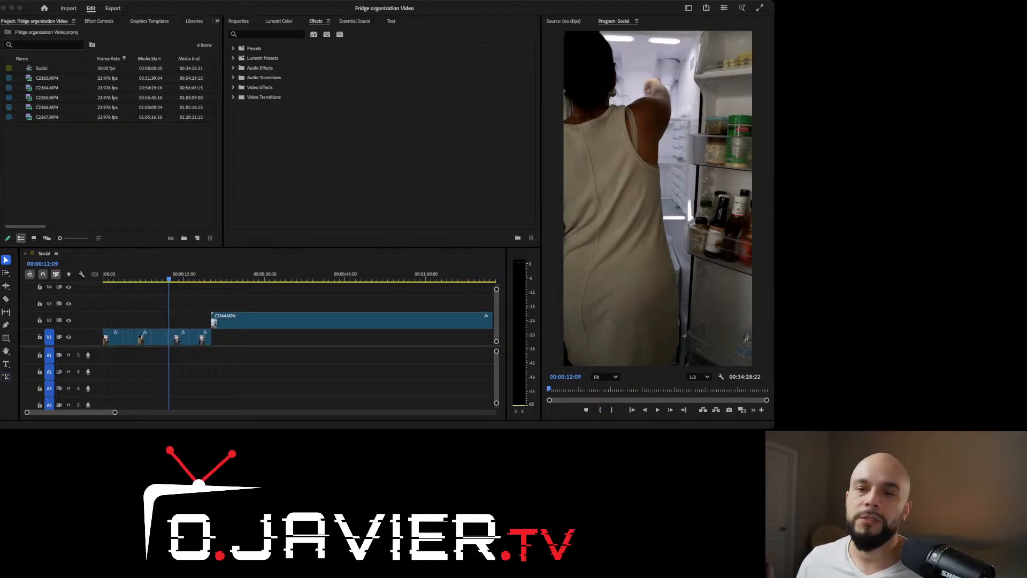
Step: Play the Social sequence from the start through the first cuts and scrub into clip C2364.MP4 on V2
click(155, 271)
key(Home)
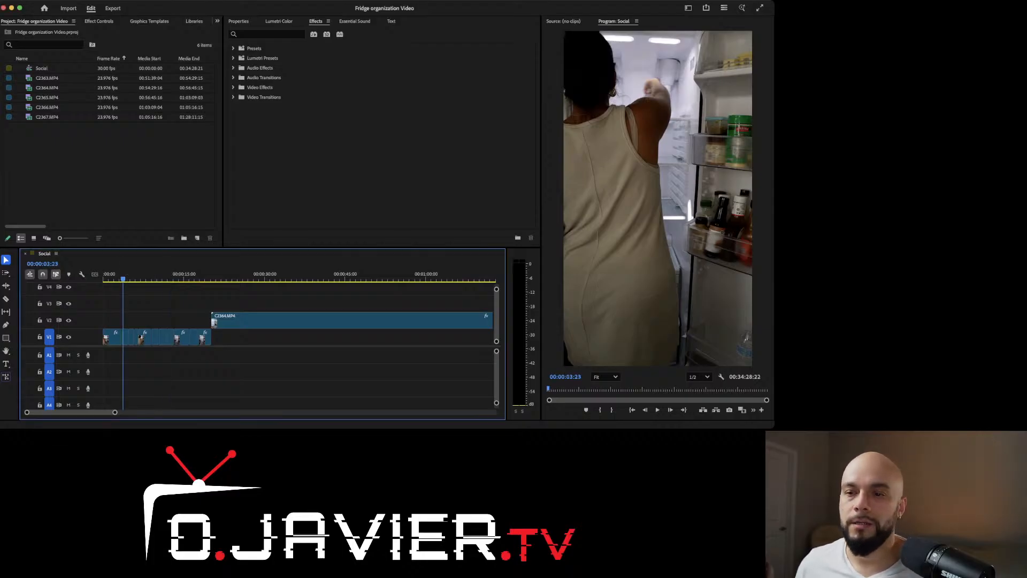
key(space)
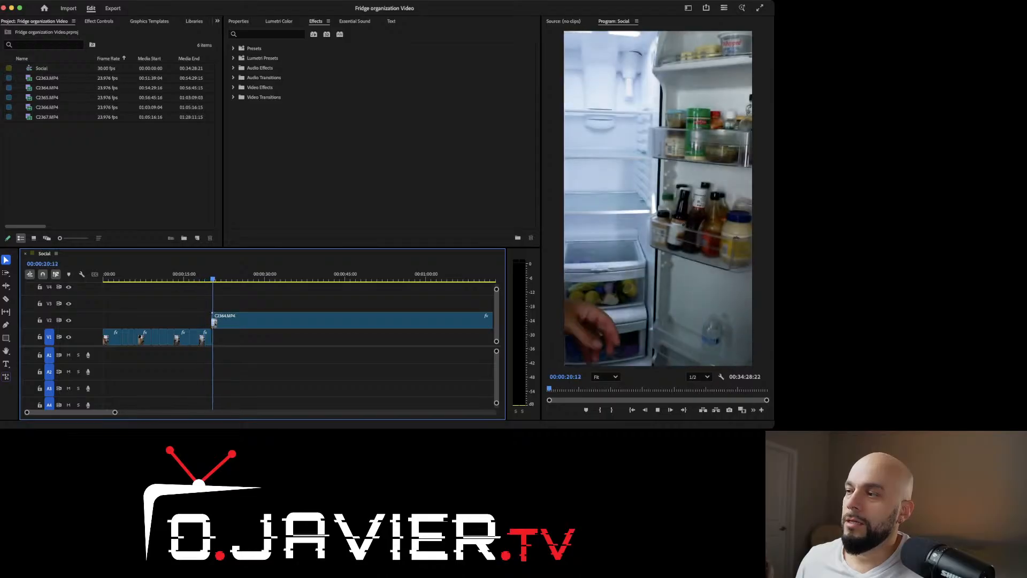
key(space)
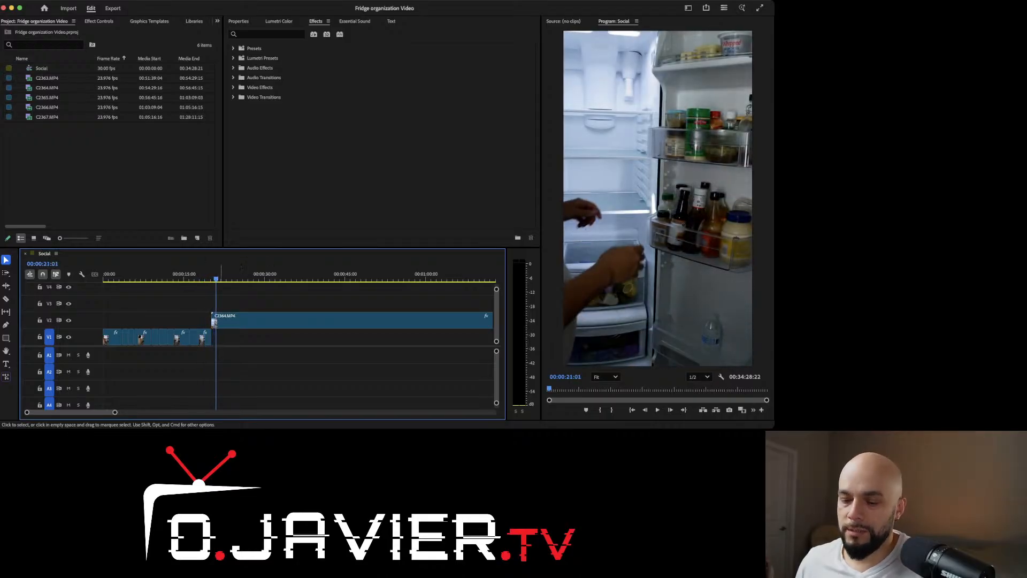
key(minus)
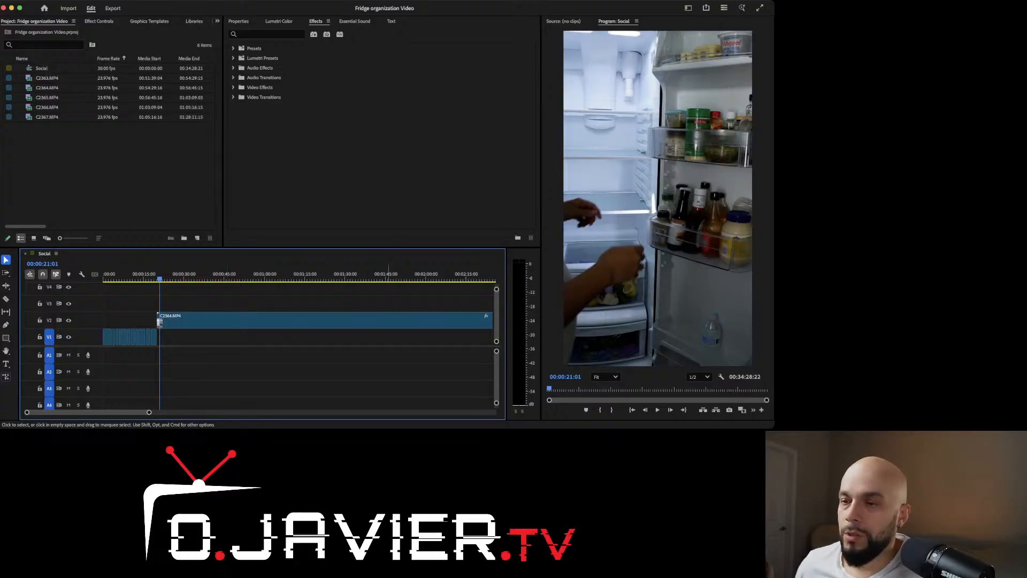
key(minus)
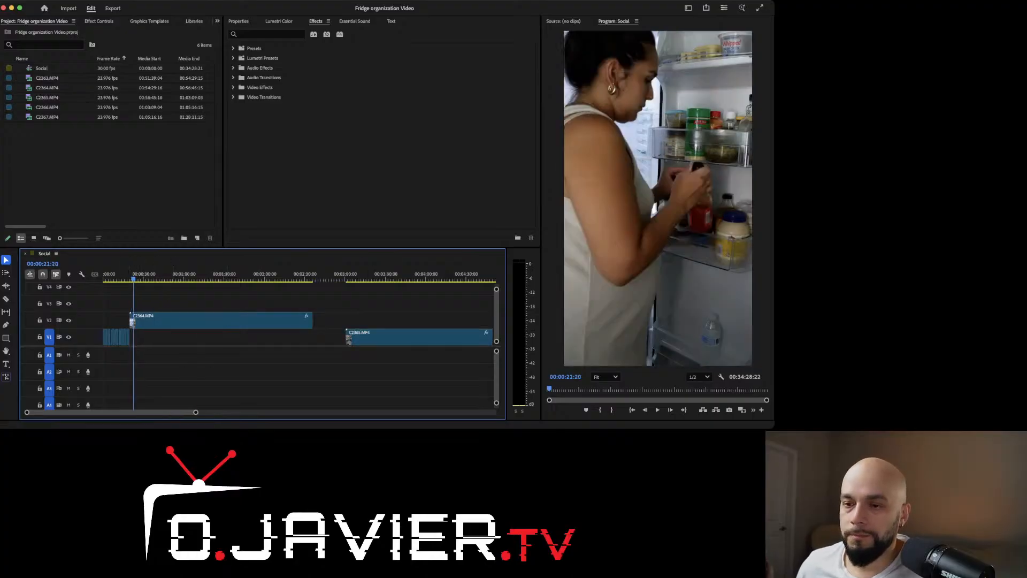
mouse_move(133, 278)
mouse_down()
mouse_move(230, 278)
mouse_move(131, 278)
mouse_move(143, 278)
mouse_up()
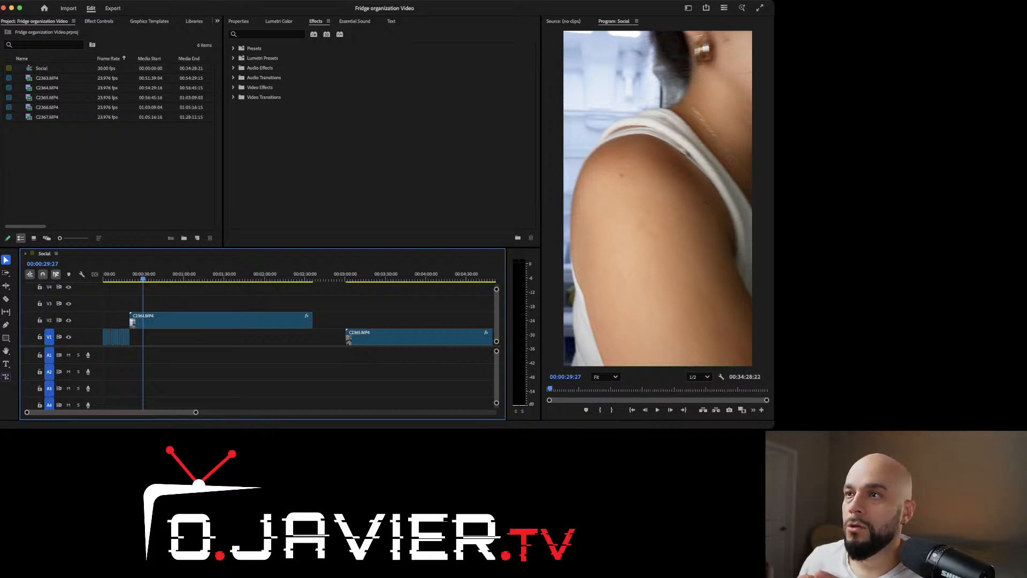
Step: Select clip C2364.MP4 on V2 and show its Properties and Effect Controls
click(239, 21)
click(236, 321)
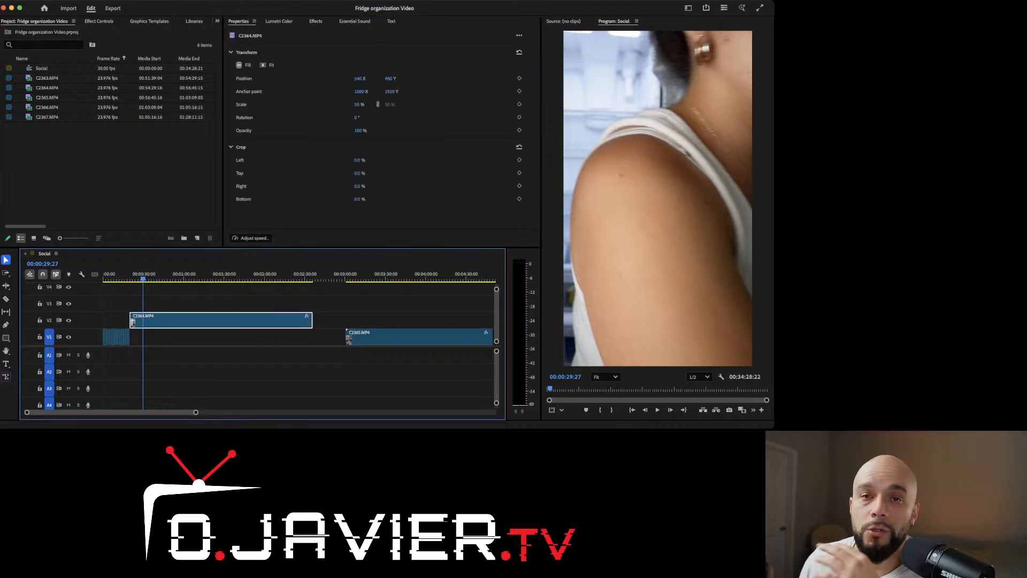
click(99, 21)
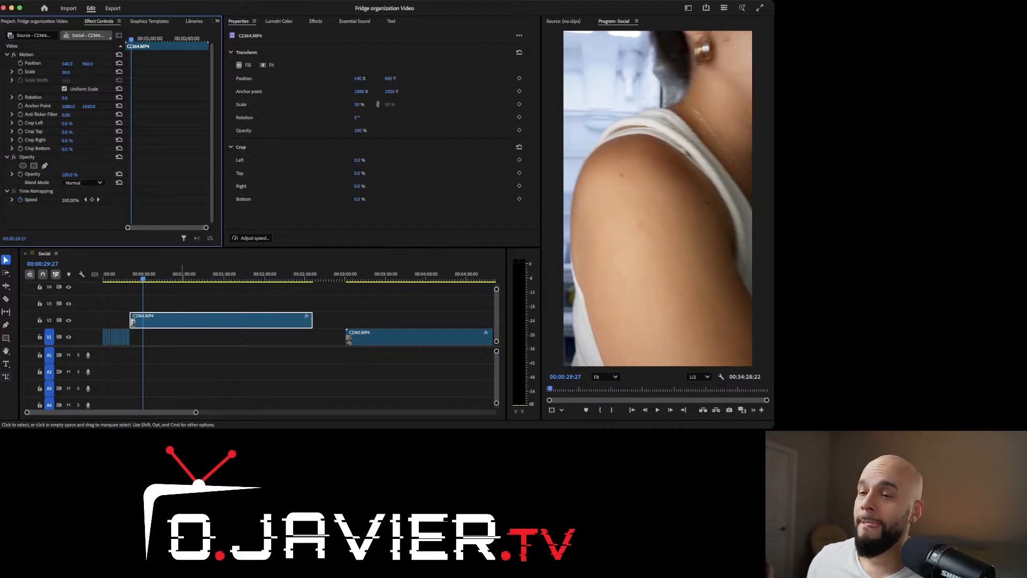
Step: Examine the V1 jump cut around 00:00:13:10 frame by frame, comparing the subject's motion on both sides
drag(141, 279, 133, 279)
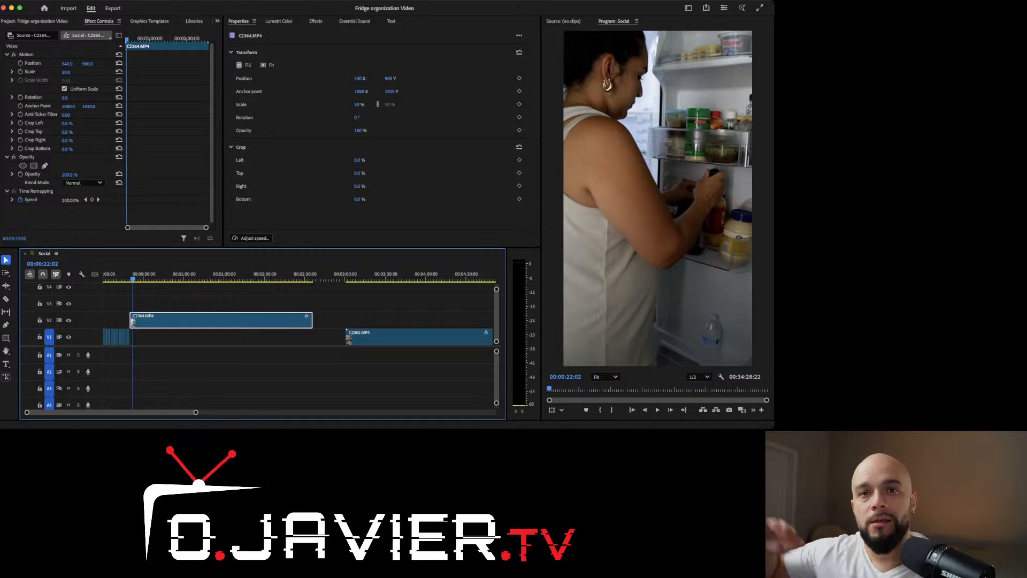
key(equal)
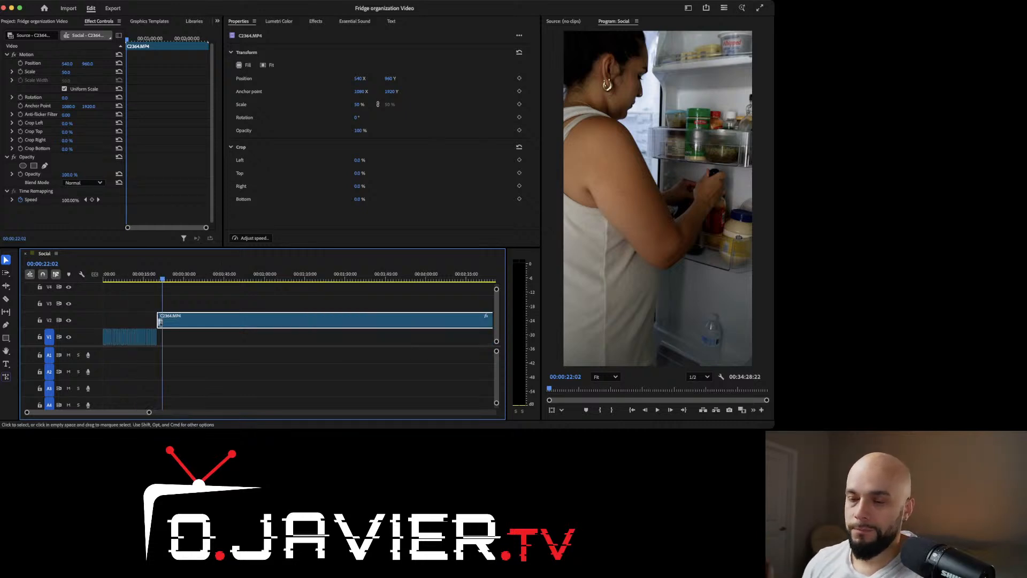
drag(144, 275, 137, 276)
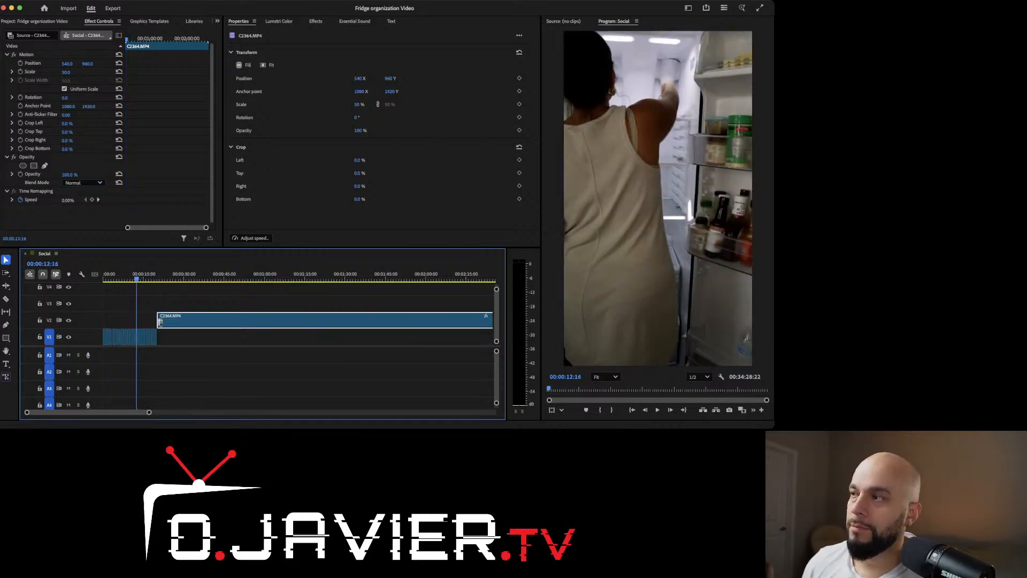
key(space)
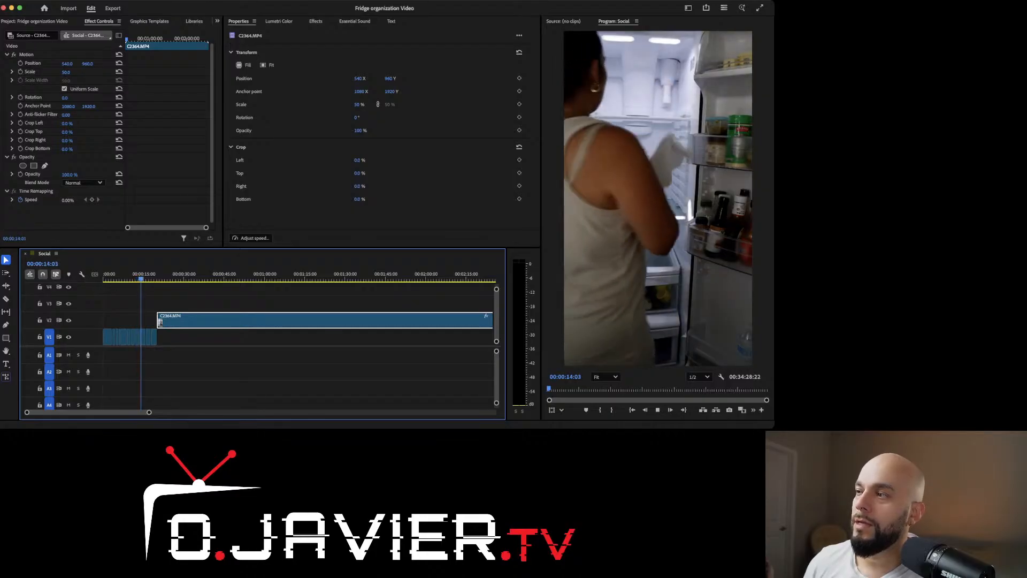
key(space)
key(=)
key(=)
key(=)
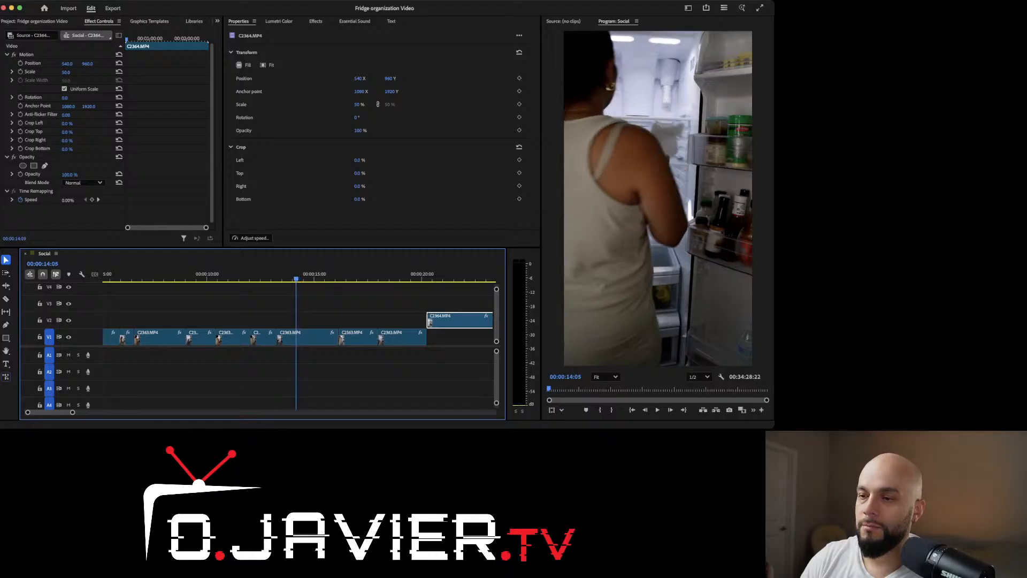
key(Left)
key(Left)
key(Left)
key(Left)
key(Left)
key(Left)
key(Left)
key(Left)
key(Left)
key(Left)
key(Left)
key(Left)
key(Left)
key(Left)
key(Left)
key(Left)
key(Left)
key(Left)
key(Left)
key(Left)
key(Left)
key(Left)
key(Left)
key(Left)
key(Left)
key(Left)
key(Left)
key(Left)
key(Left)
key(Left)
key(Left)
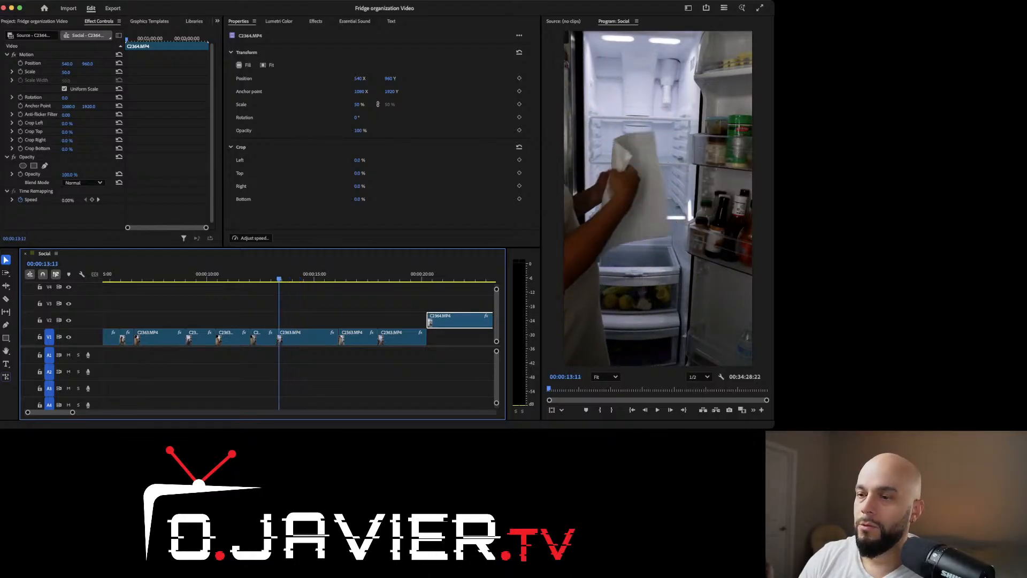
key(Right)
key(Right)
key(Right)
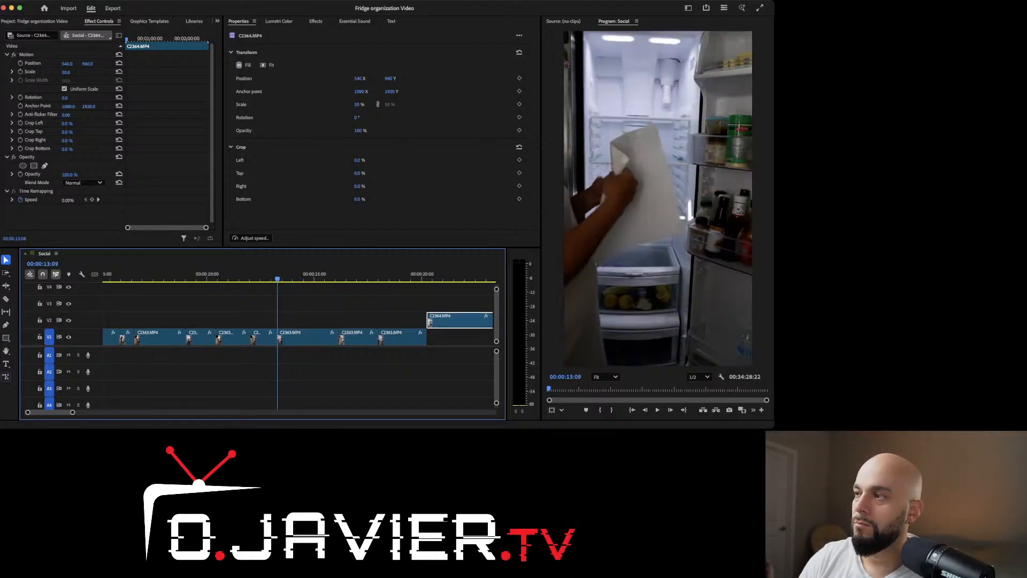
key(Down)
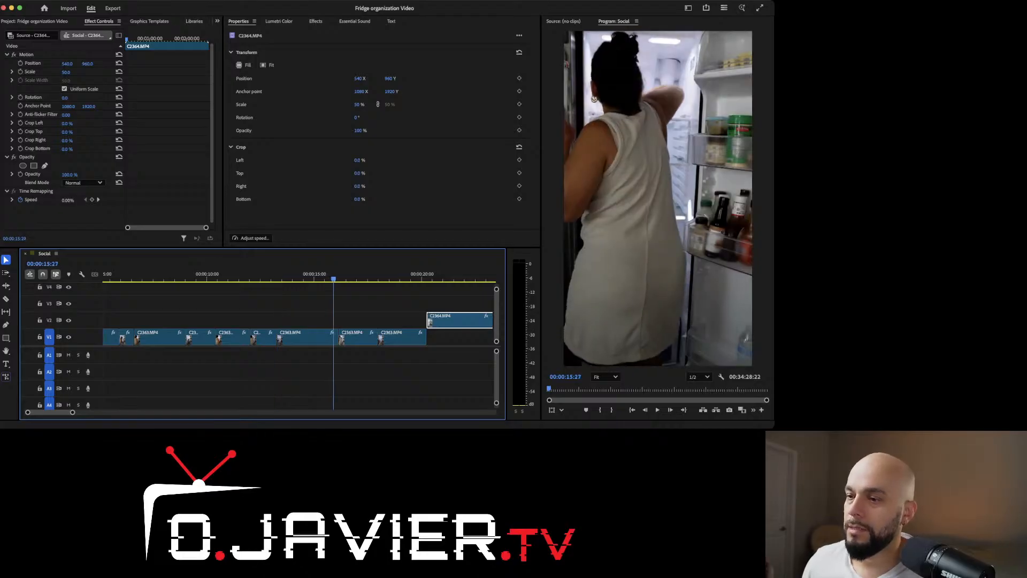
Step: Examine the V1 cut around 00:00:12:00 frame by frame, then play on from it past the following cut
drag(338, 279, 247, 279)
key(Right)
key(Right)
key(Right)
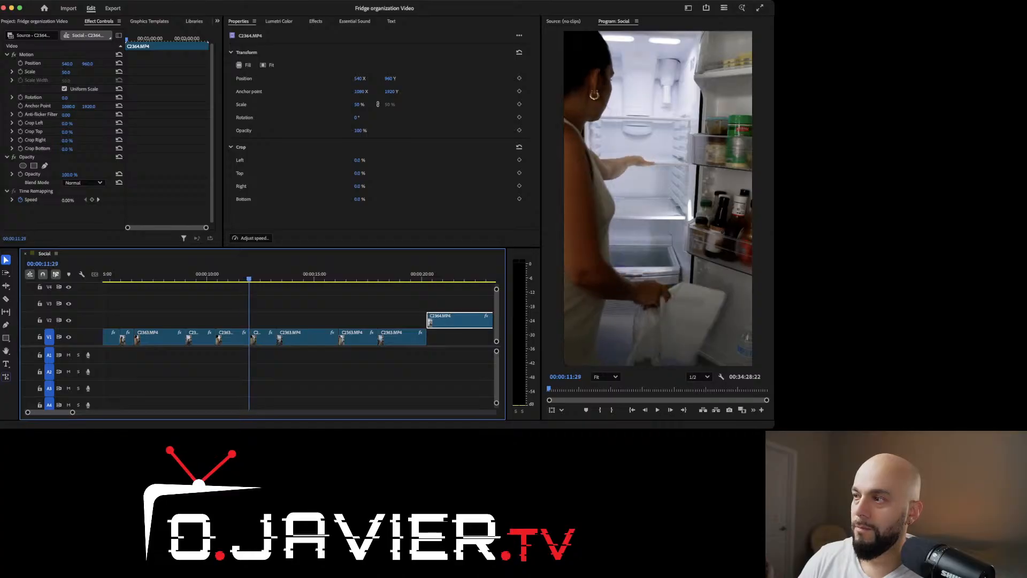
key(Right)
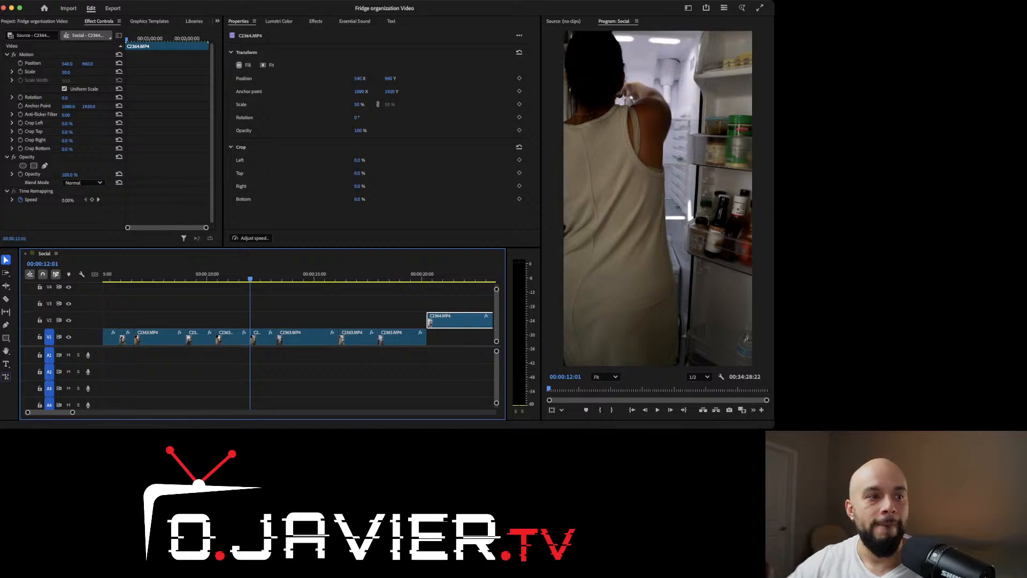
key(space)
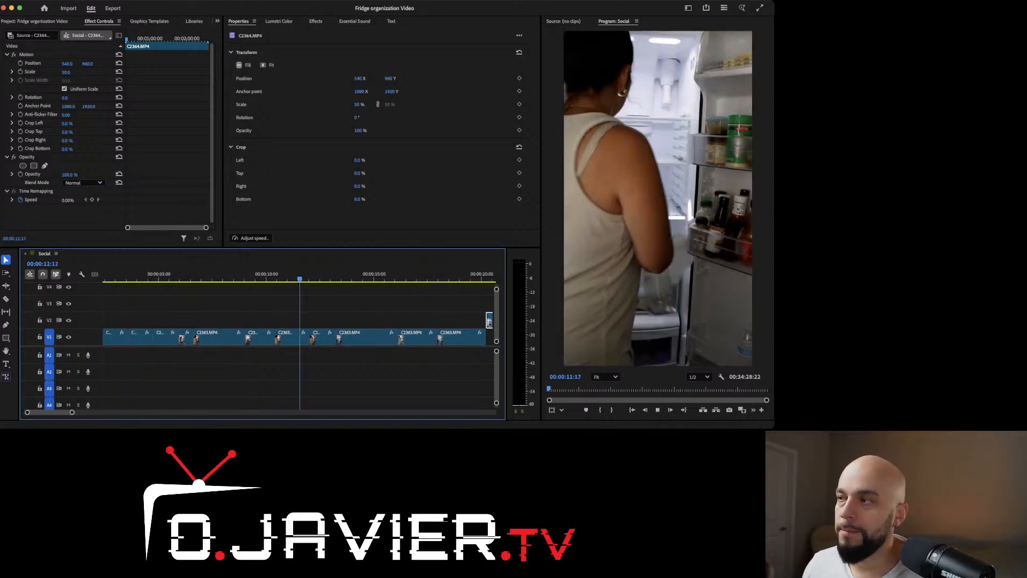
key(space)
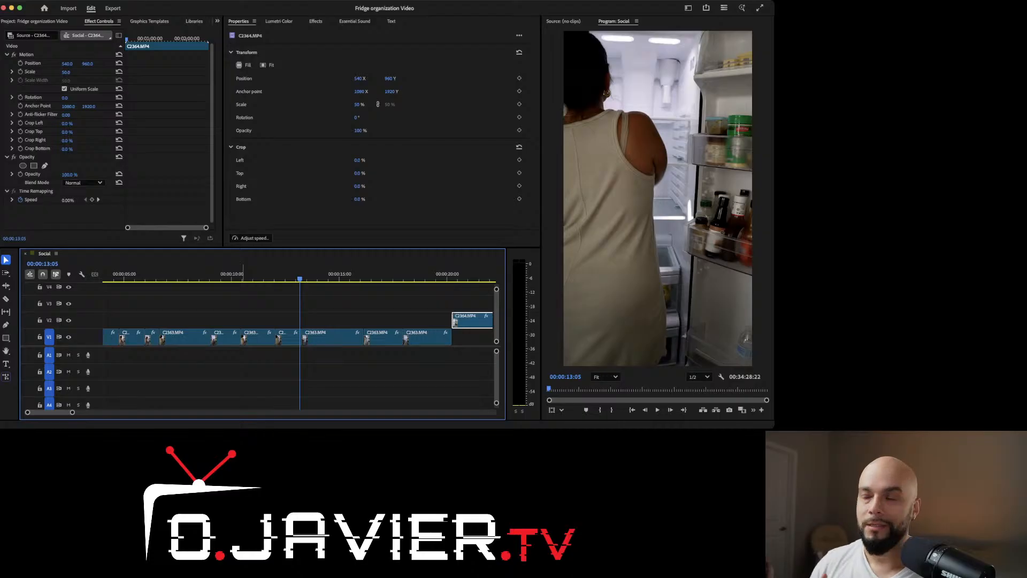
Step: Trim the start of clip C2364.MP4 to 00:00:21:28 and move the clip back against the end of the V1 clips
key(minus)
key(minus)
key(minus)
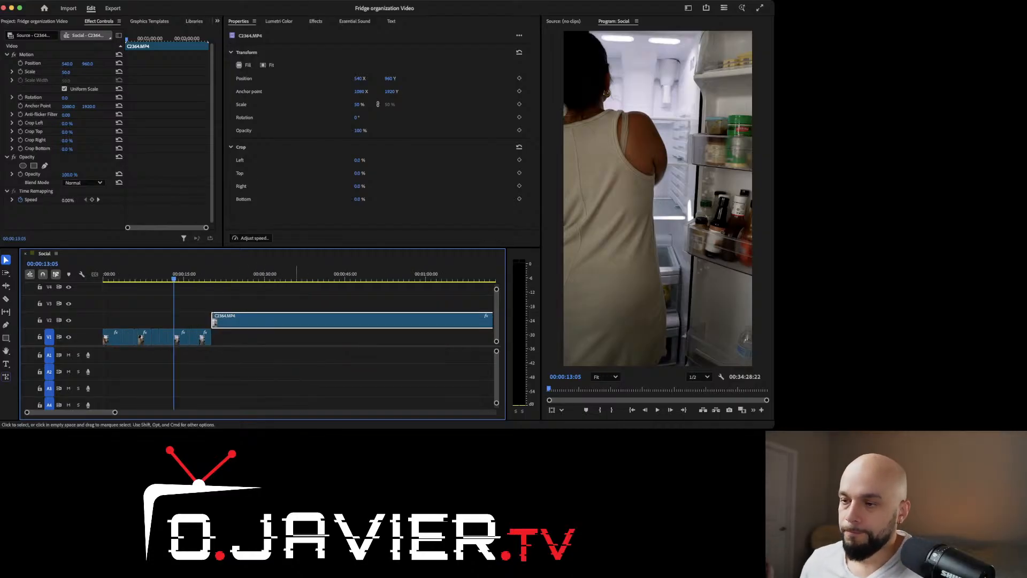
key(space)
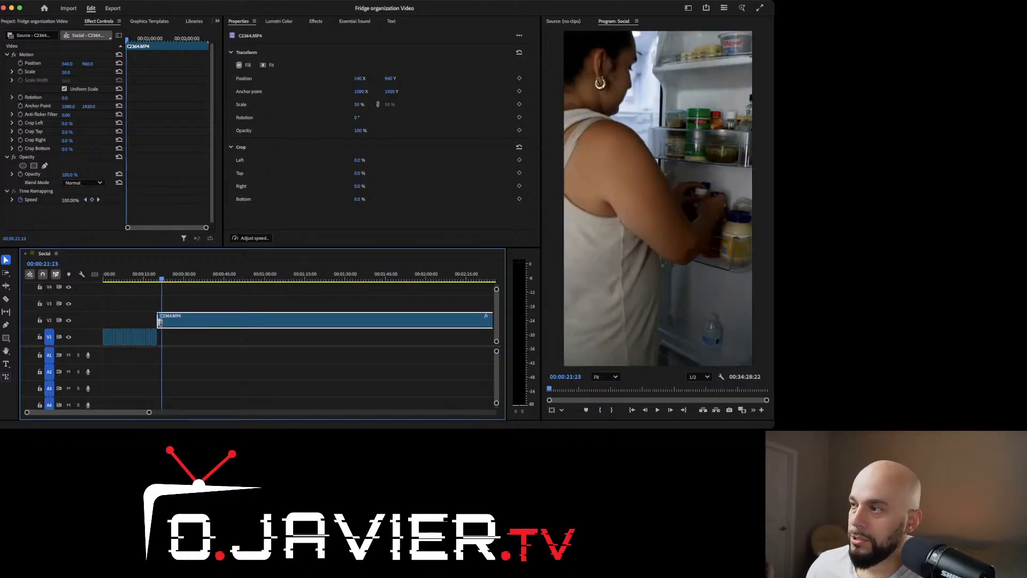
key(j)
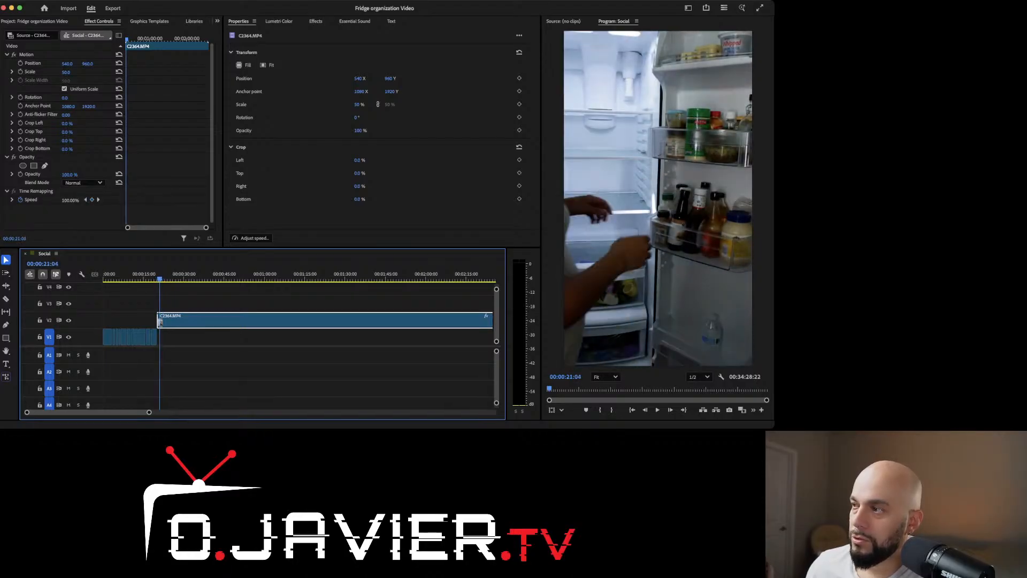
key(l)
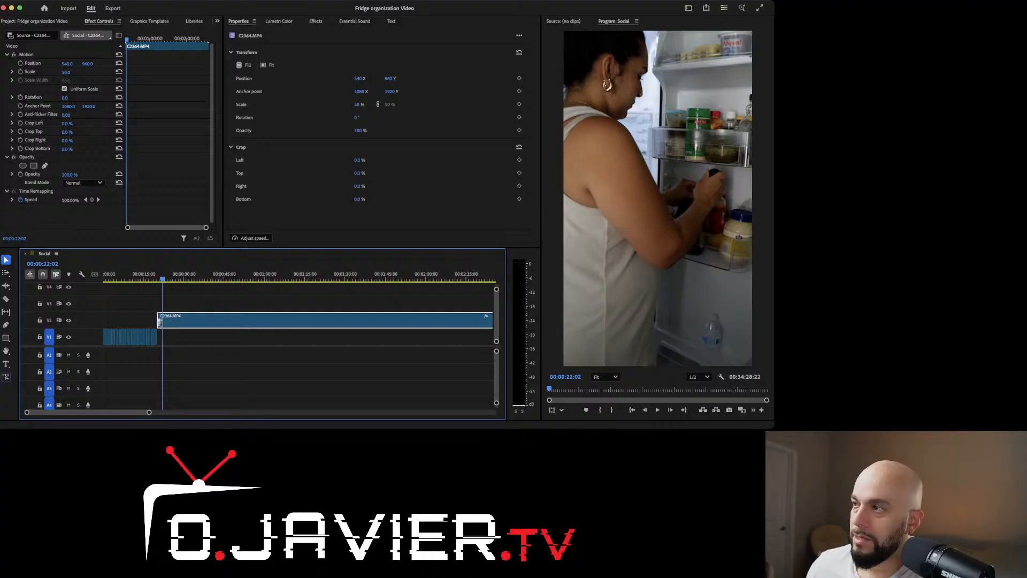
key(Left)
key(Left)
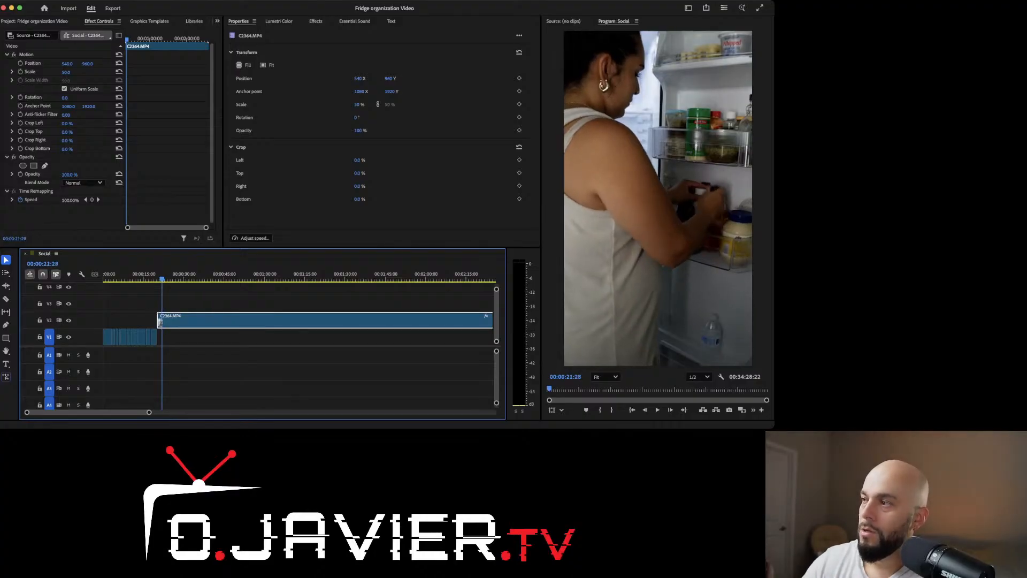
key(Right)
key(Right)
key(Right)
key(Right)
key(Right)
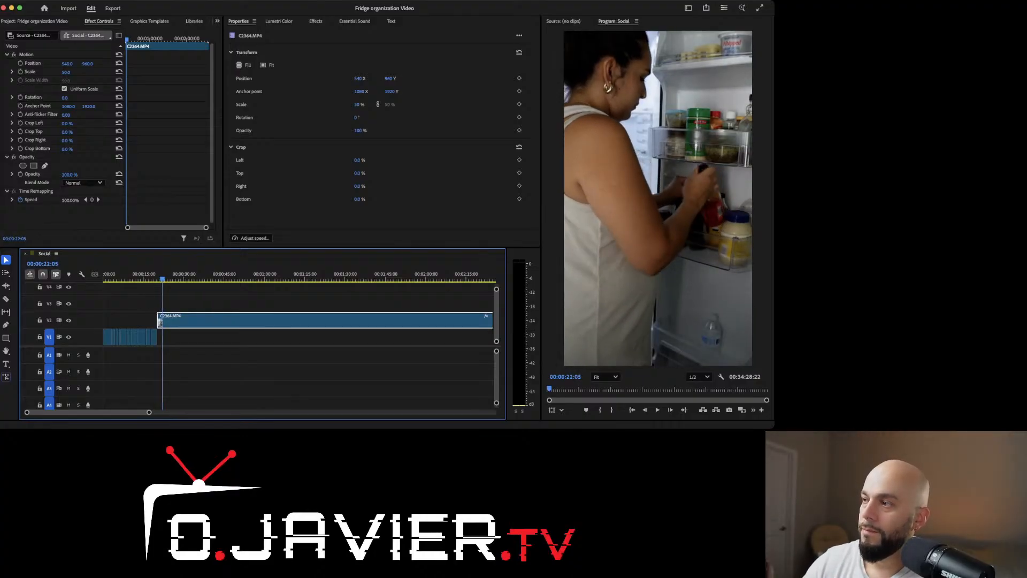
key(Left)
key(Left)
key(Left)
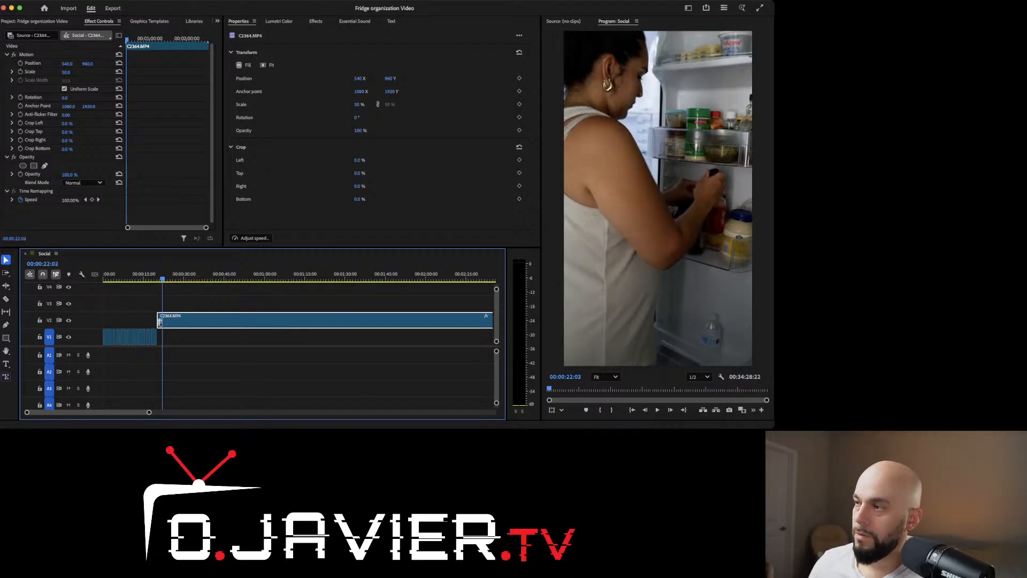
key(Left)
key(Left)
key(Left)
key(Left)
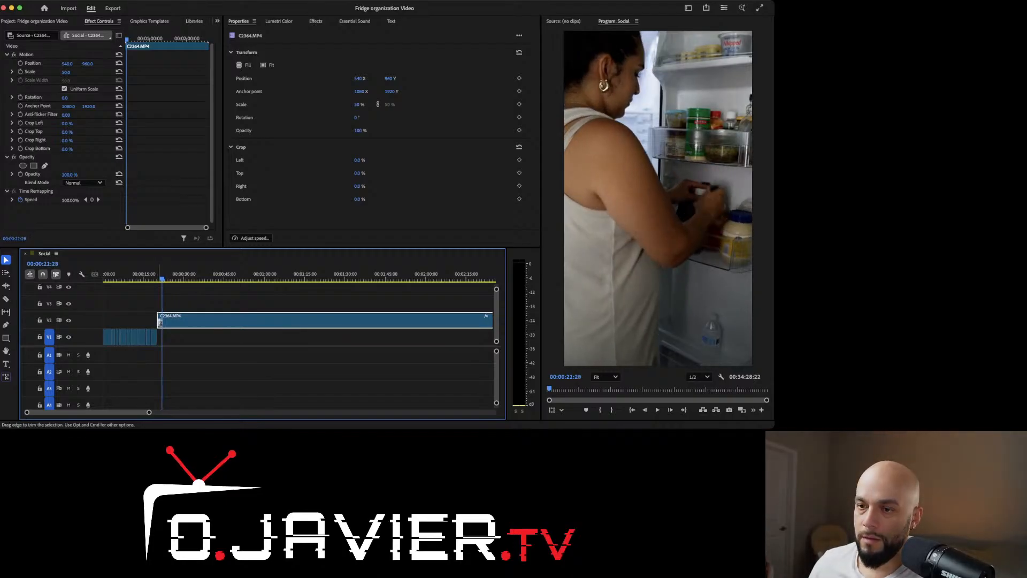
click(159, 321)
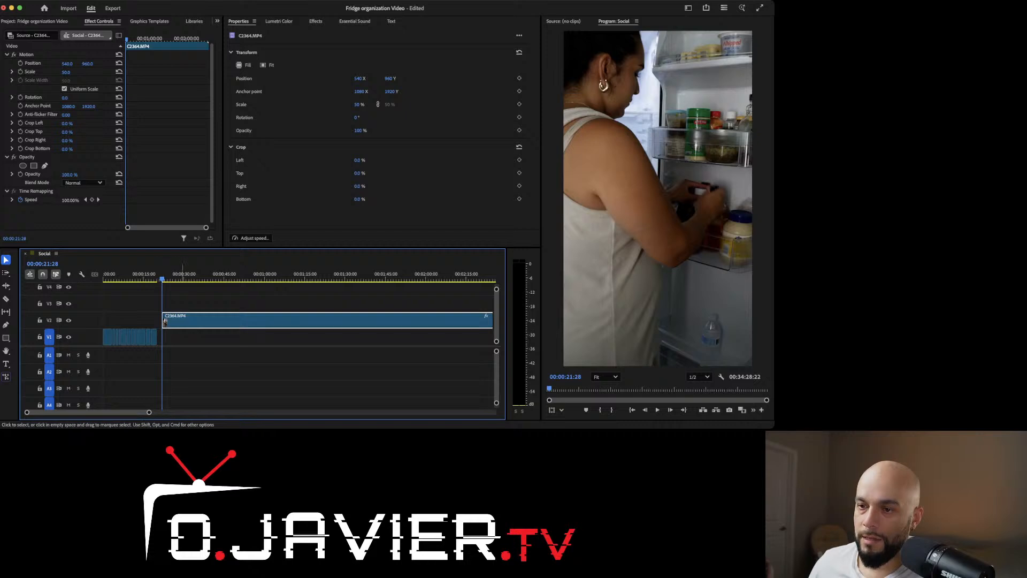
drag(193, 319, 187, 320)
Step: Trim the end of clip C2364.MP4 on V2 to 00:01:38:06, where the fridge door shelves are empty
key(minus)
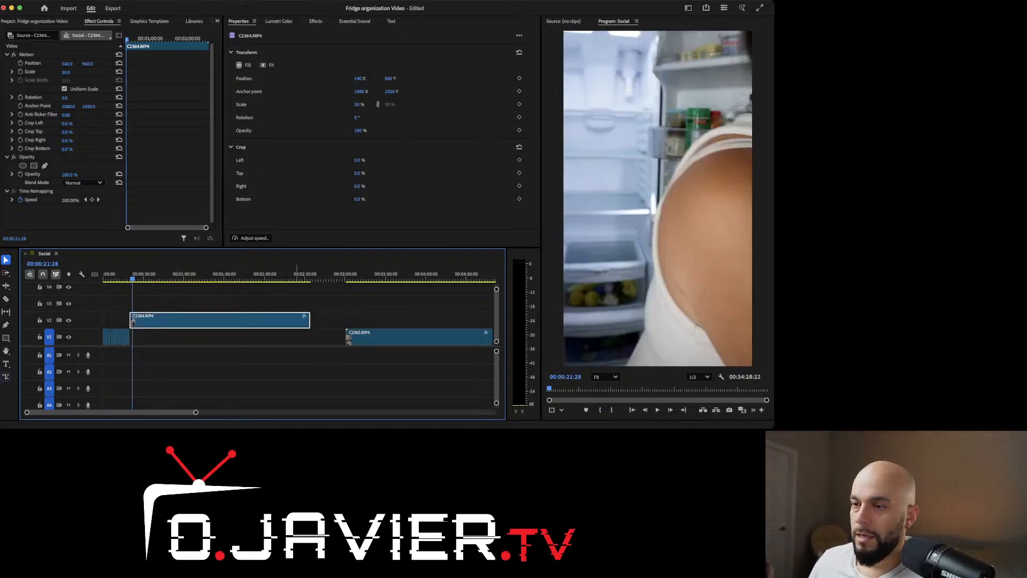
drag(293, 276, 234, 277)
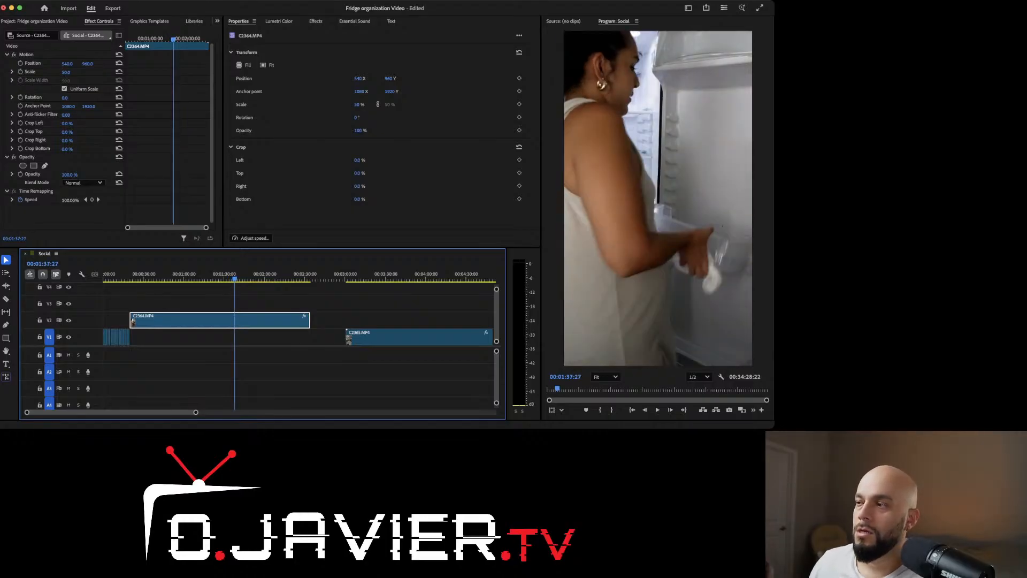
key(Right)
key(Right)
key(Right)
key(Right)
key(Right)
key(Right)
key(Right)
key(Right)
key(Right)
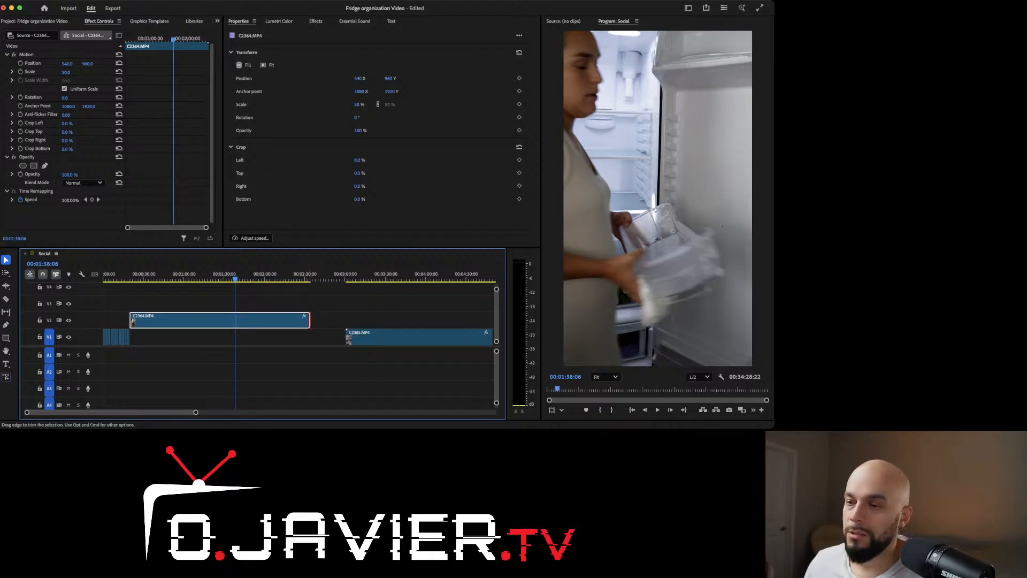
drag(309, 320, 234, 320)
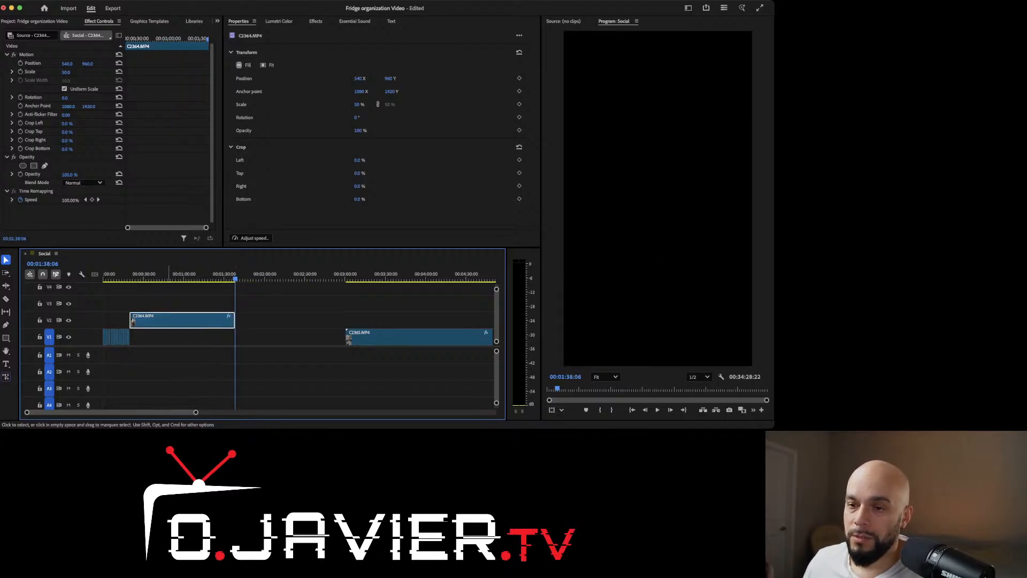
Step: Play the sequence from about 00:00:19:10 to review the transition from the last V1 clip into C2364.MP4
click(128, 274)
key(equal)
key(equal)
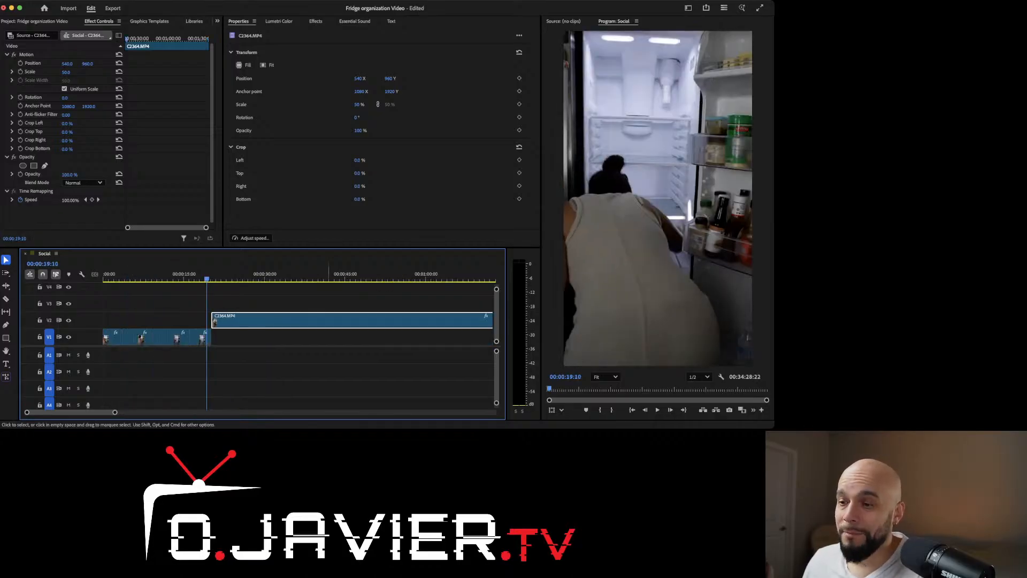
key(space)
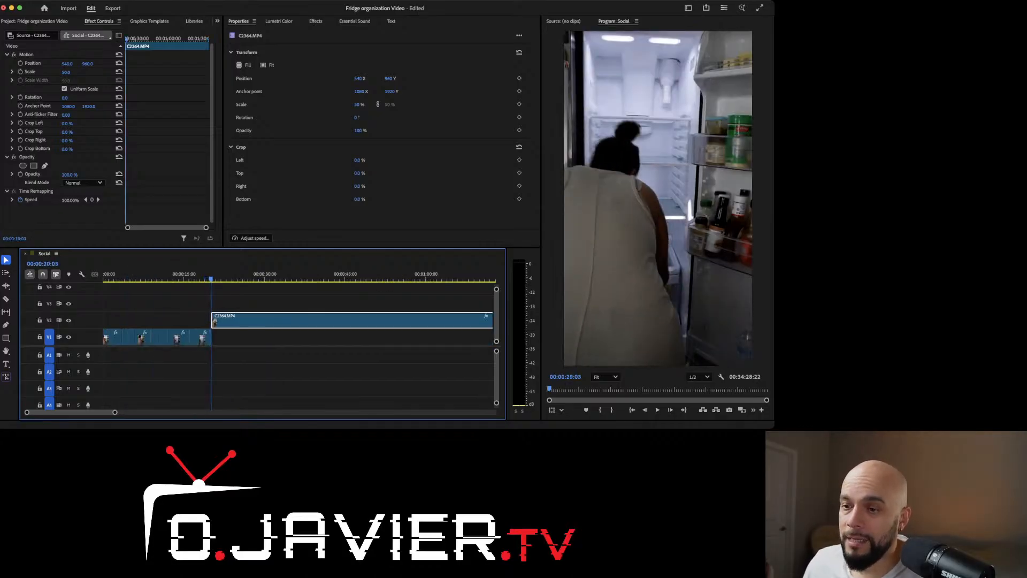
Step: Examine the cut into C2364.MP4 around 00:00:20:07 in small frame jumps, then play on to 00:00:25:02
key(shift+Right)
key(shift+Left)
key(shift+Left)
key(space)
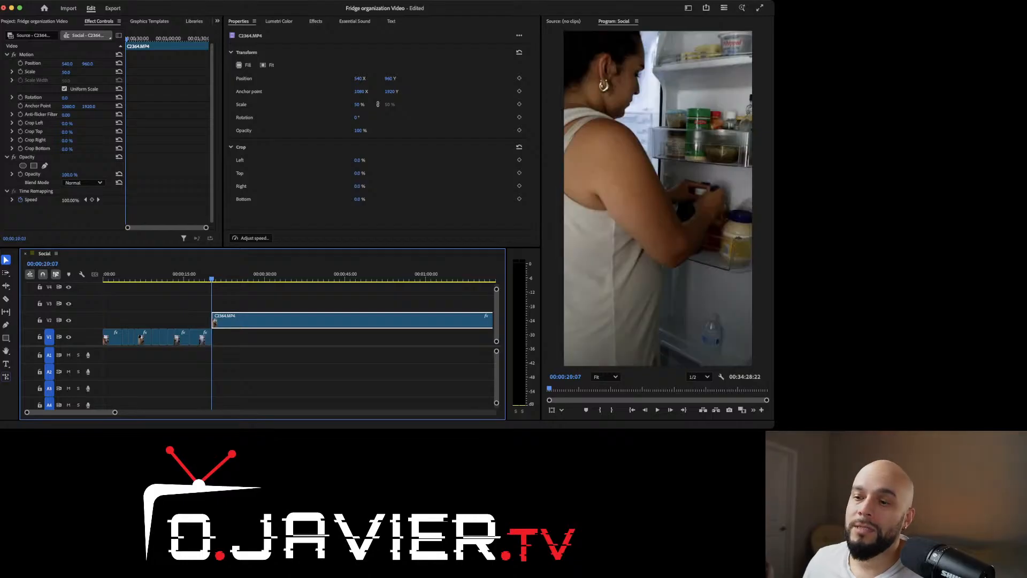
key(shift+Left)
key(shift+Left)
key(shift+Left)
key(shift+Left)
key(shift+Right)
key(shift+Right)
key(shift+Right)
key(shift+Right)
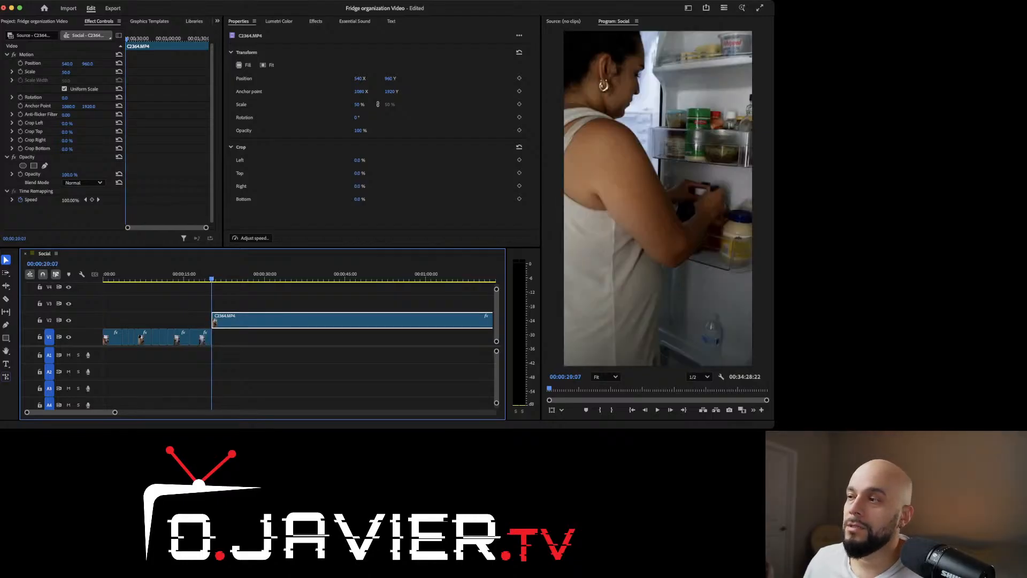
key(shift+Left)
key(shift+Left)
key(shift+Left)
key(shift+Left)
key(space)
key(space)
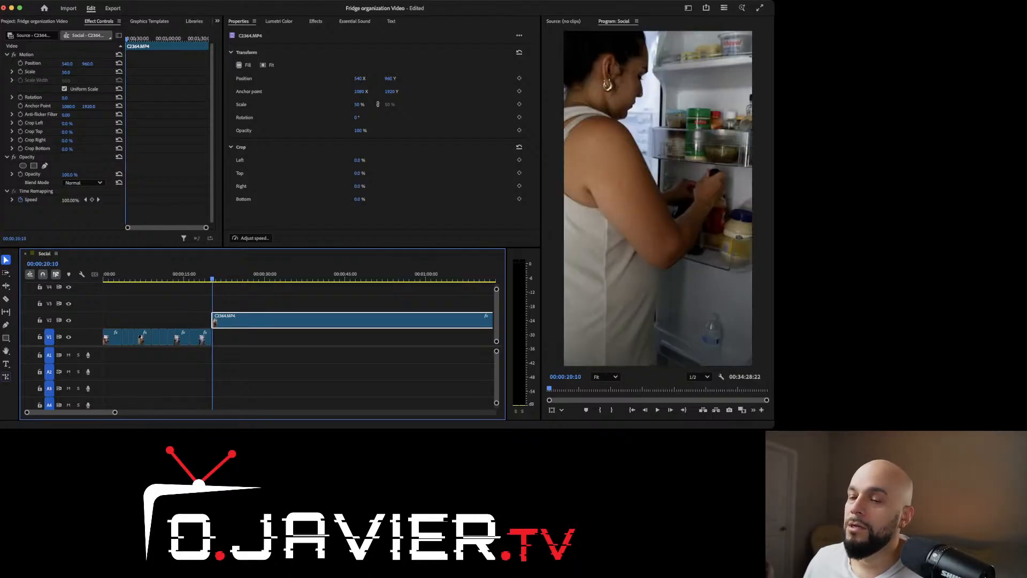
key(space)
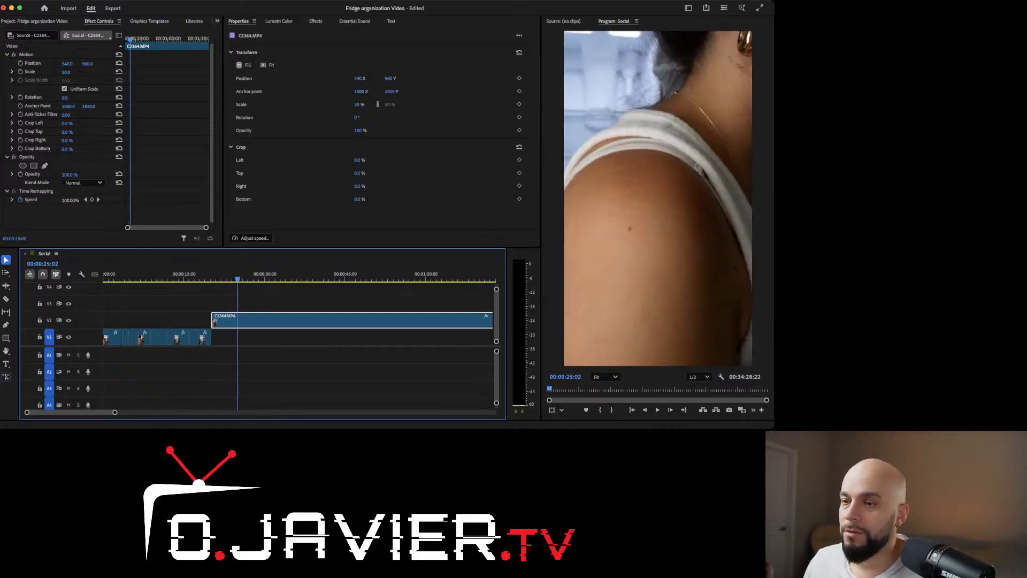
Step: Rate-stretch clip C2364.MP4 on V2 so that it ends at 00:00:25:02
key(minus)
key(minus)
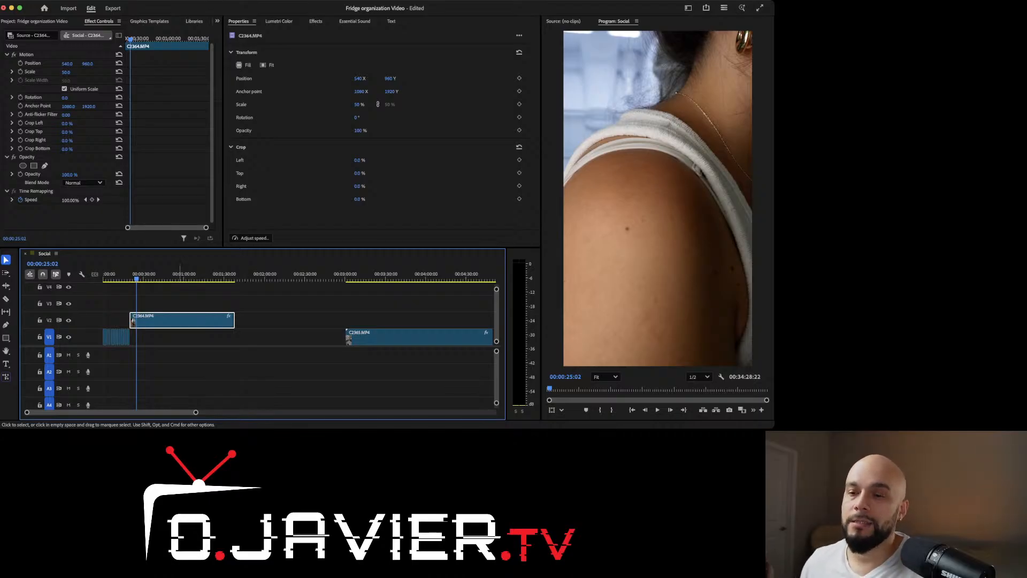
key(b)
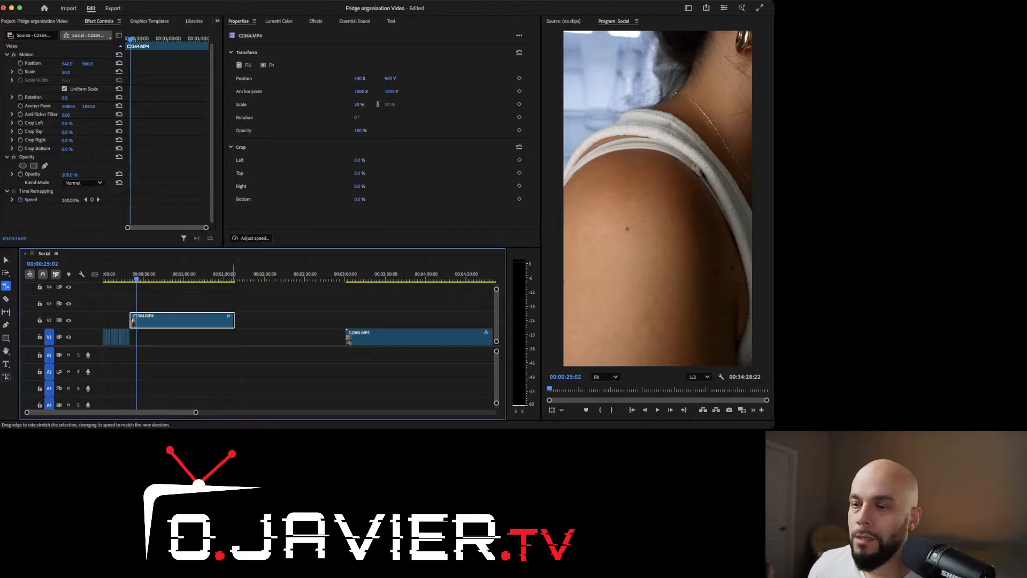
drag(233, 319, 196, 320)
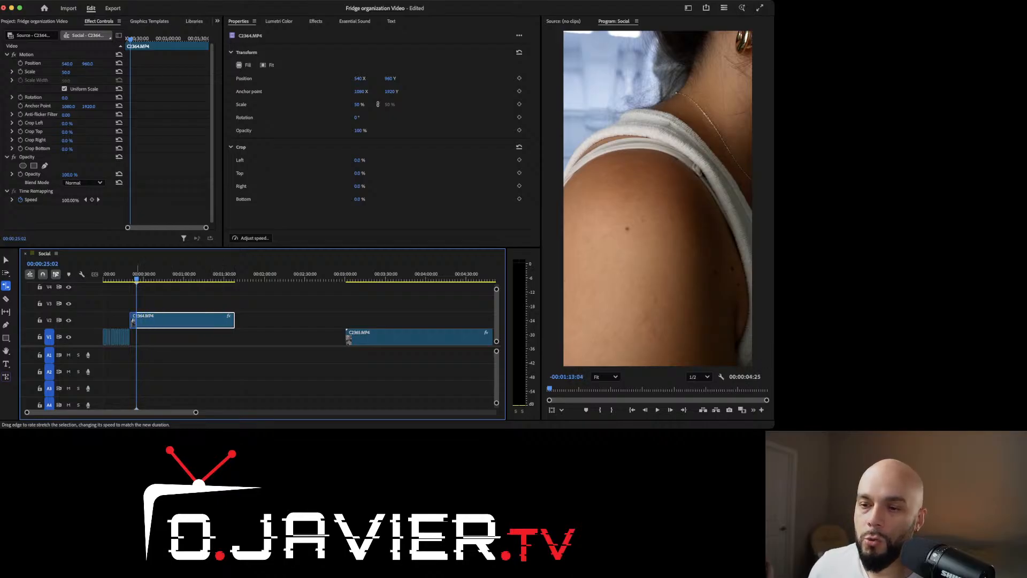
drag(234, 320, 134, 320)
key(equal)
key(equal)
key(equal)
key(equal)
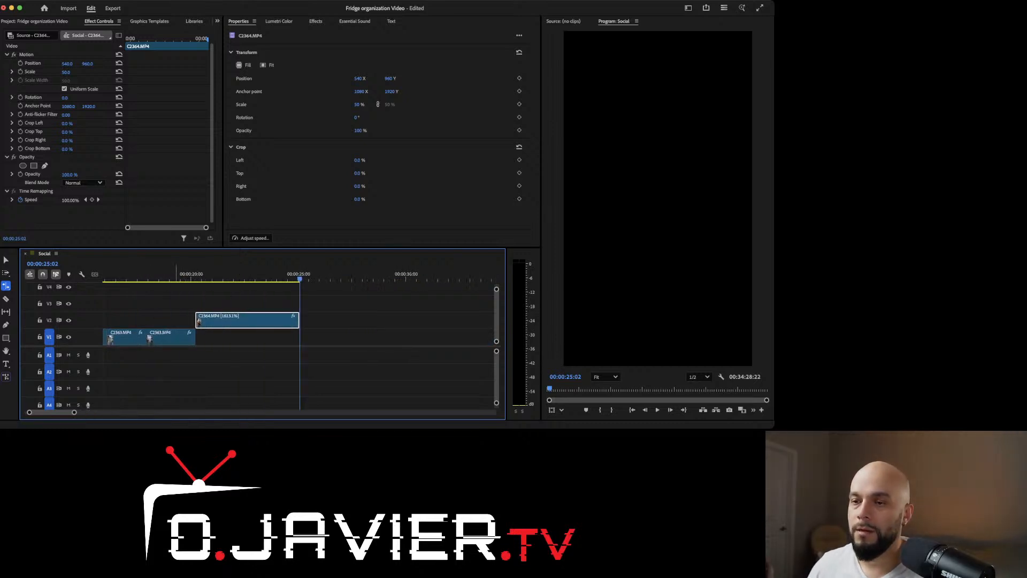
Step: Play the sequence from 00:00:19:08 through the sped-up C2364.MP4 clip and replay the clip from near its start
click(175, 276)
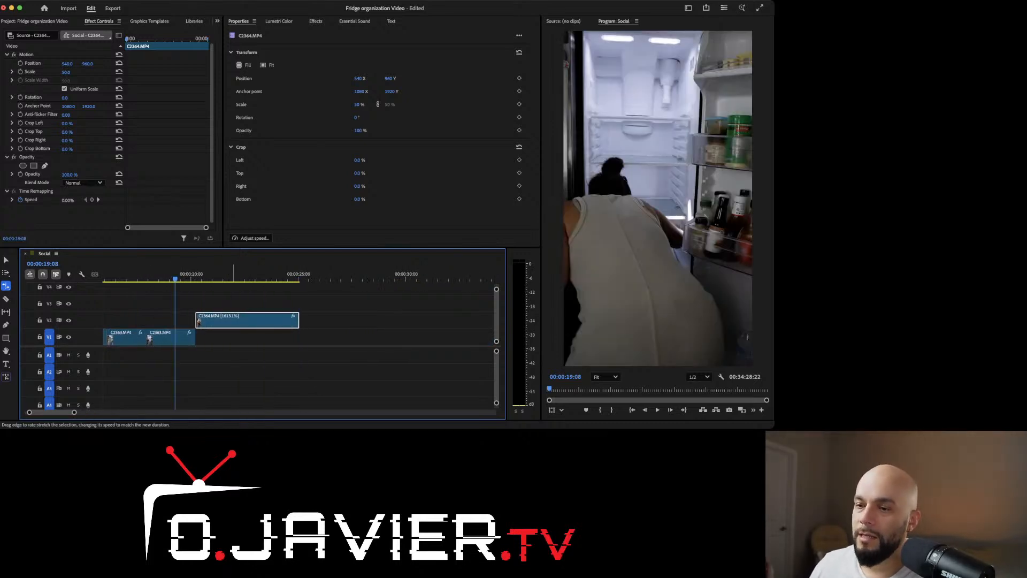
key(v)
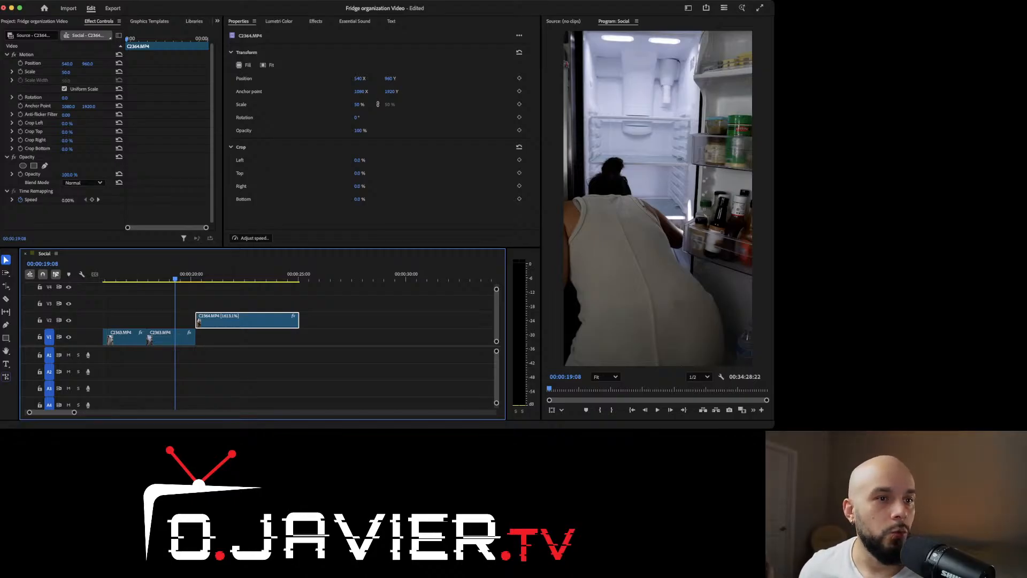
key(super+r)
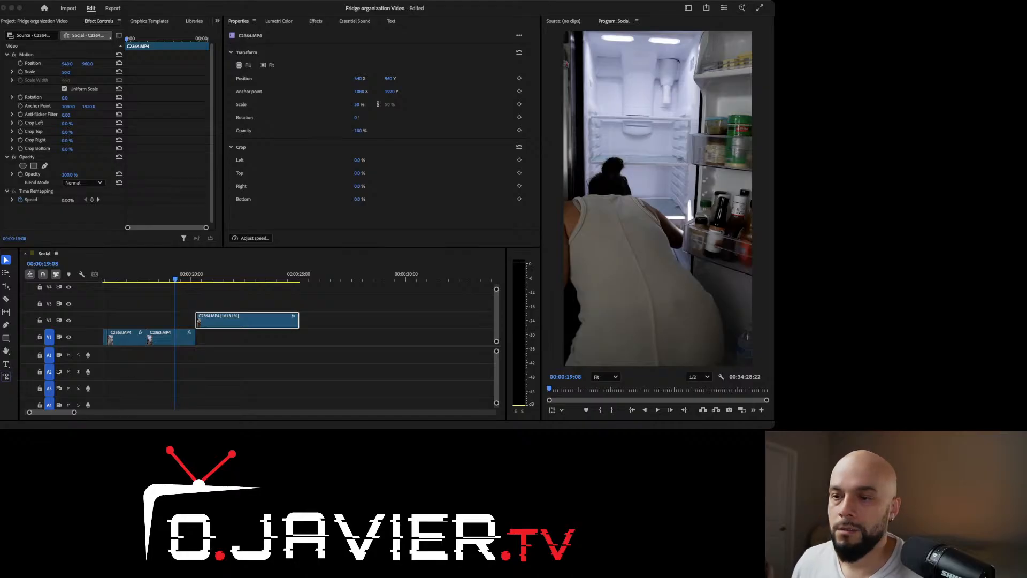
key(space)
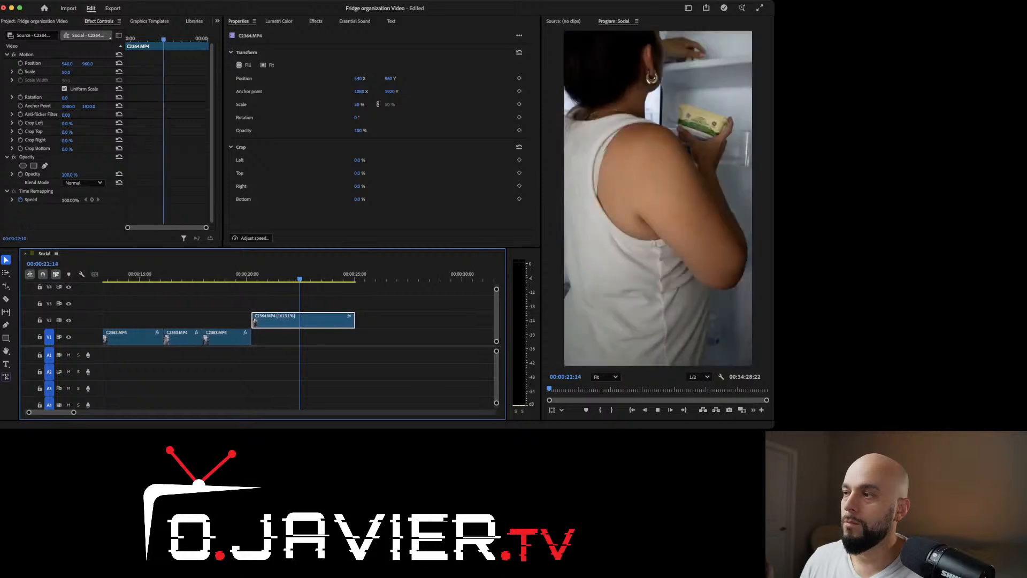
key(space)
key(Up)
key(space)
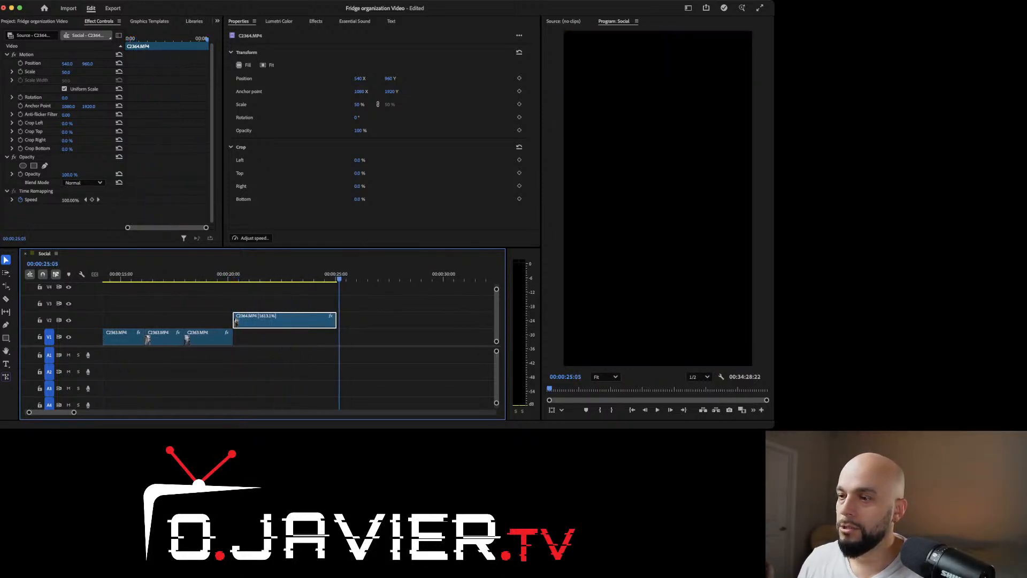
drag(339, 278, 249, 278)
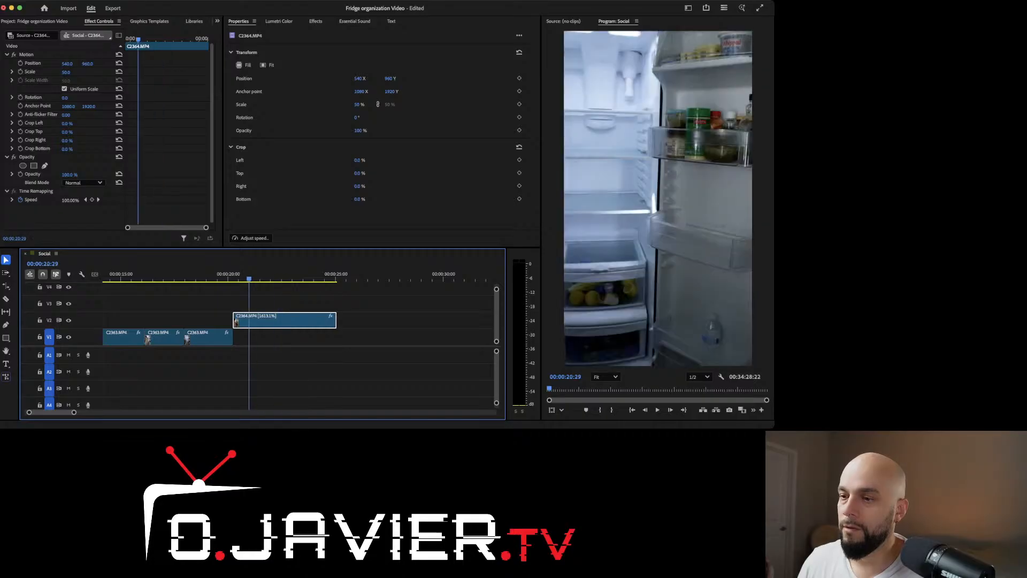
key(space)
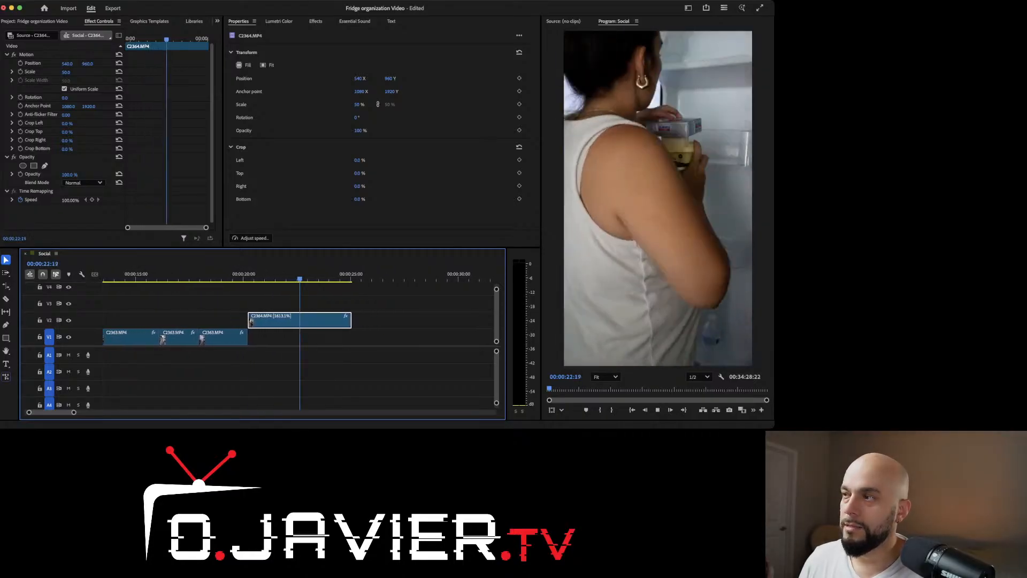
key(space)
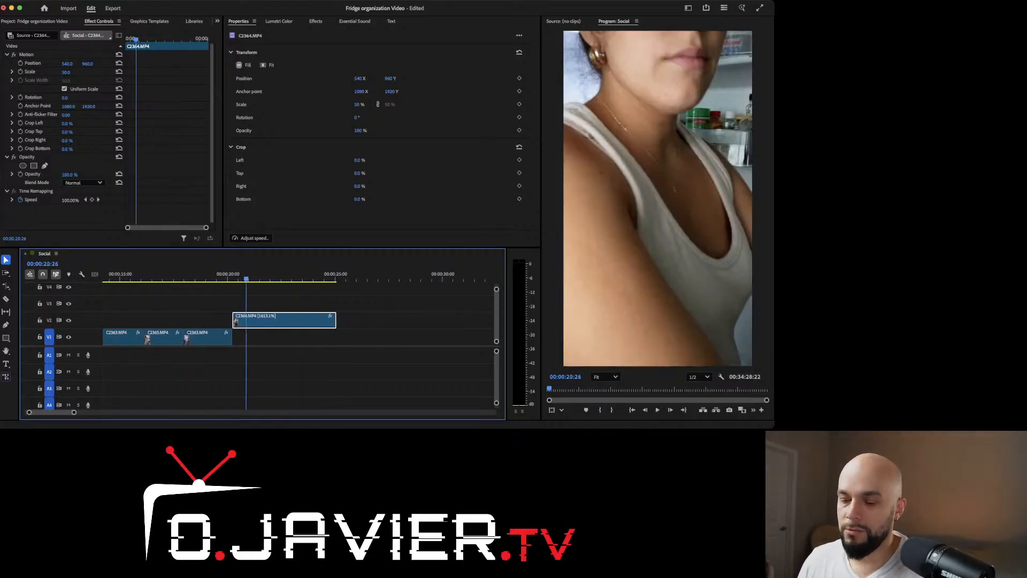
Step: Rate-stretch the end of C2364.MP4 outward to about 00:00:32:00 to slow its speed-up
key(minus)
key(minus)
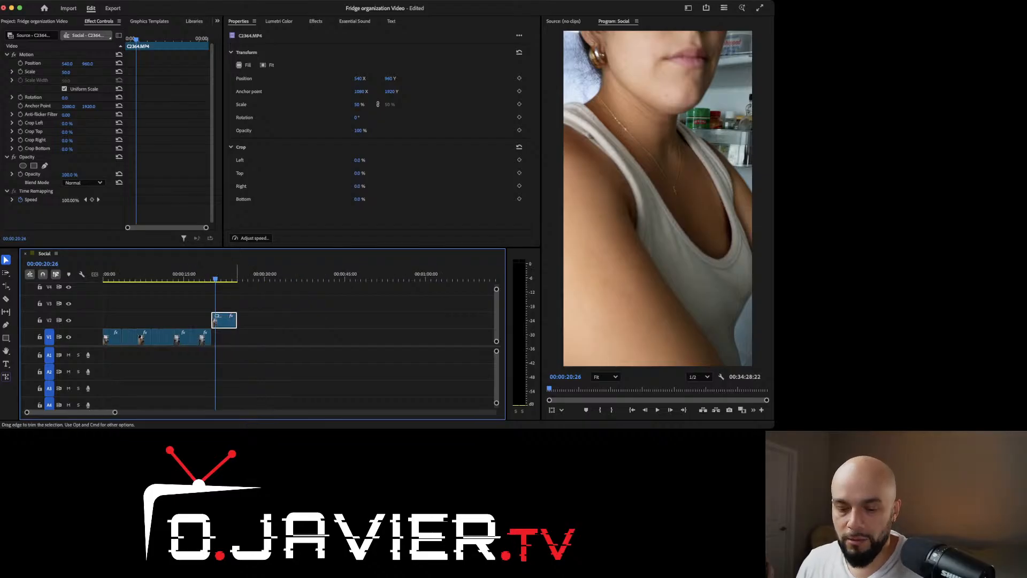
key(r)
drag(237, 320, 275, 320)
Step: Play the slower C2364.MP4 clip, replay its middle section, and review the footage around 00:00:26:17
key(space)
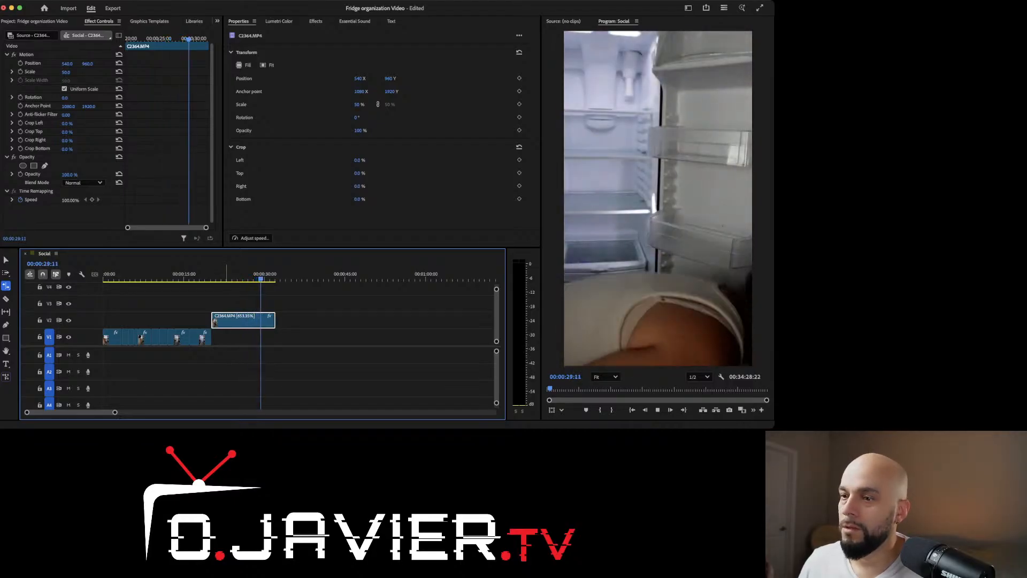
key(space)
key(v)
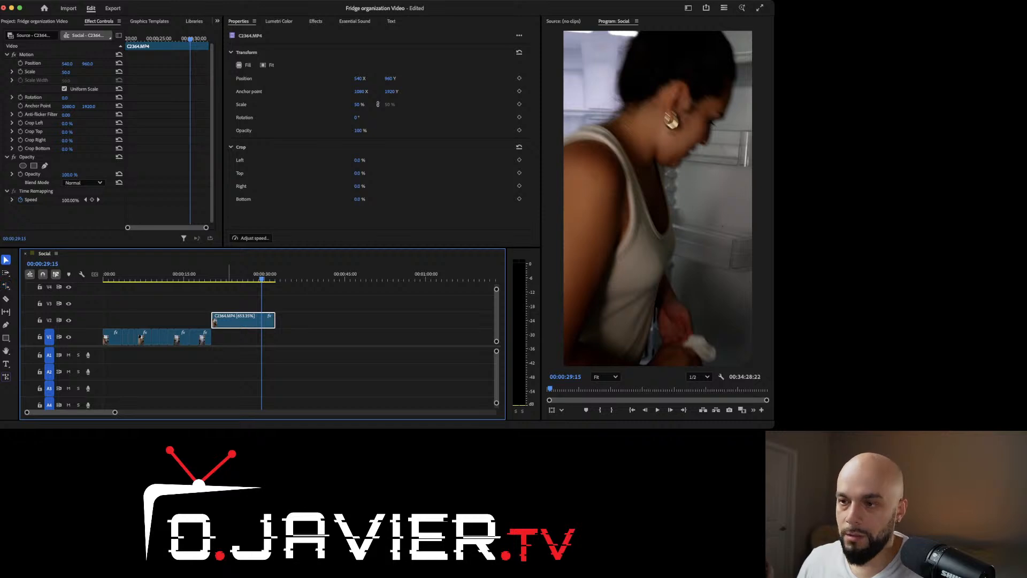
drag(229, 278, 235, 278)
key(space)
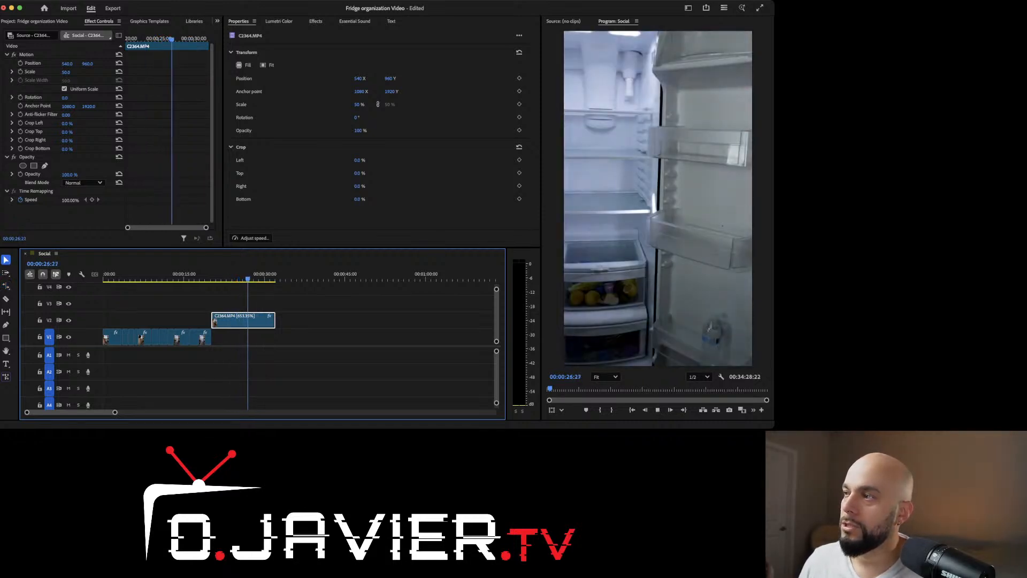
key(space)
mouse_move(249, 279)
mouse_down()
mouse_move(274, 278)
mouse_move(246, 278)
mouse_up()
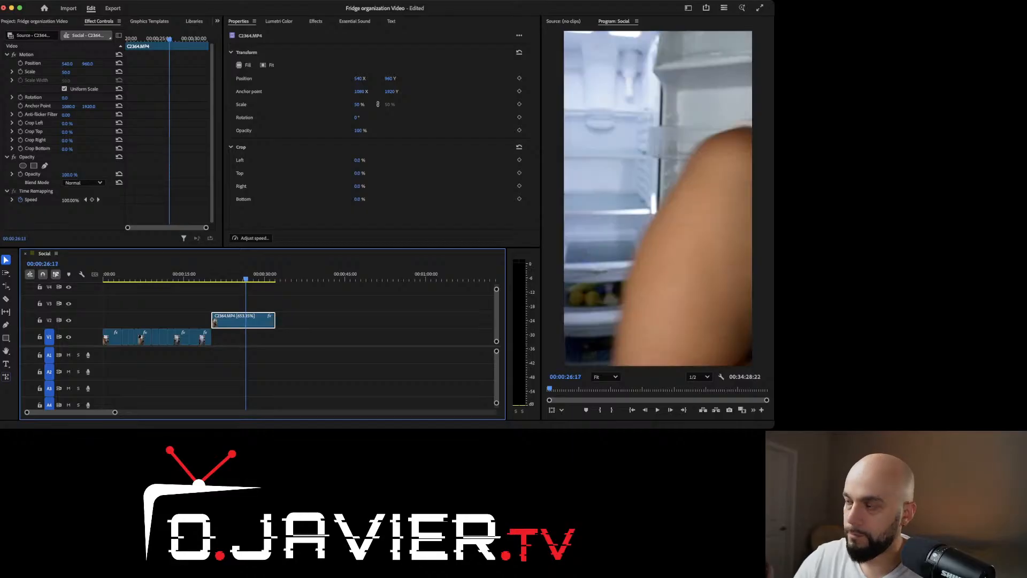
Step: Trim the end of C2364.MP4 to 00:00:26:14, just before the woman leaves the frame, and play the result
key(Left)
key(Left)
key(Left)
key(Left)
key(Right)
key(Right)
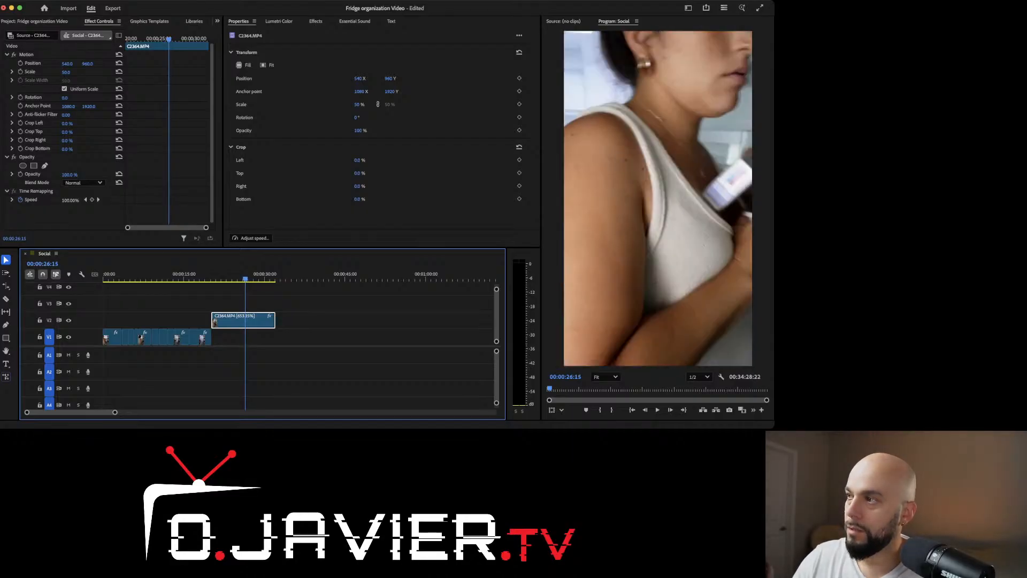
key(Right)
key(Left)
key(Left)
key(Left)
key(Right)
key(Left)
key(Left)
key(Left)
key(Right)
key(Right)
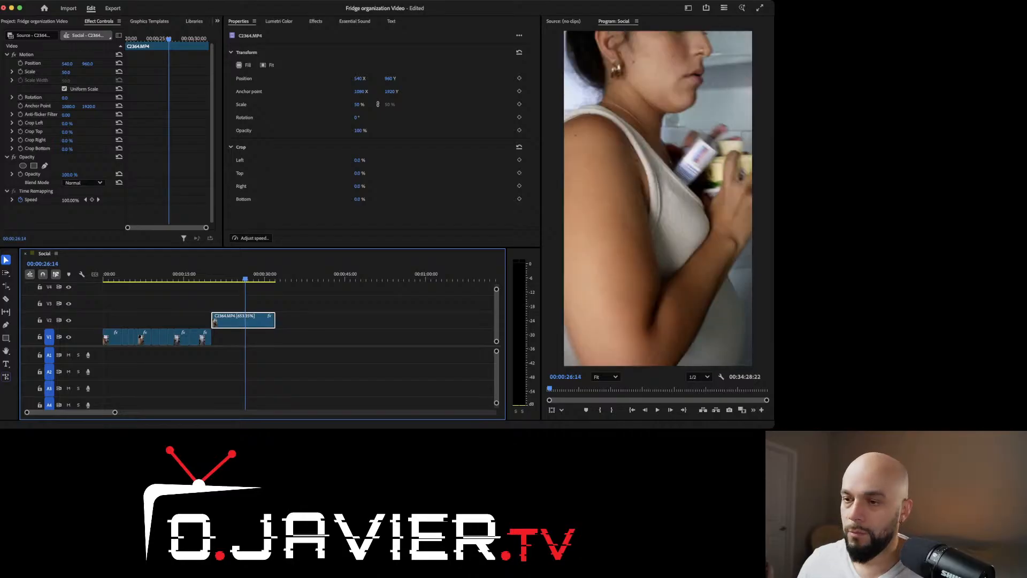
drag(274, 320, 244, 319)
key(Up)
key(space)
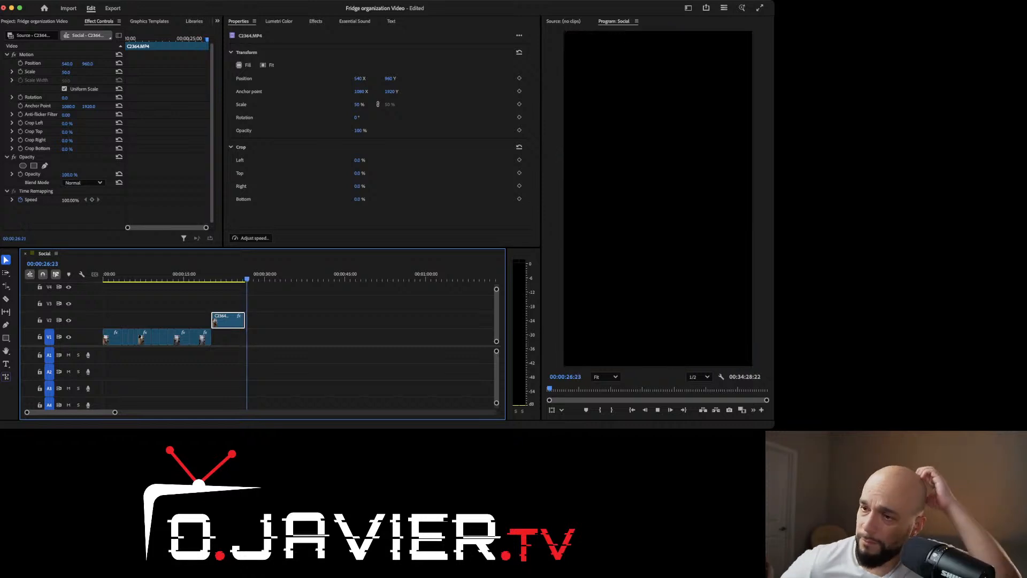
key(space)
Step: Move clip C2365.MP4 on V1 back against the end of the shortened C2364.MP4 clip
key(minus)
key(minus)
key(minus)
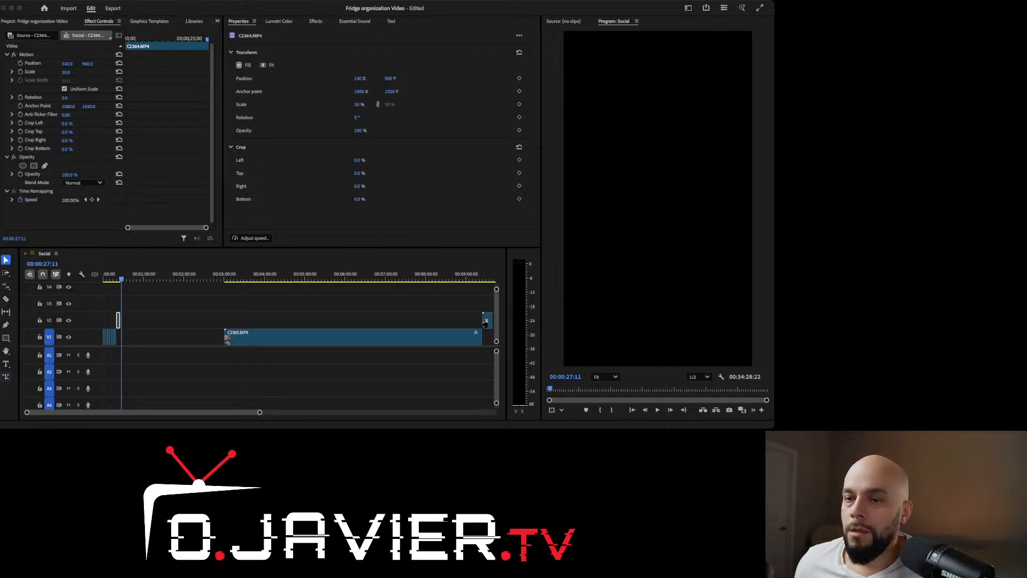
click(237, 275)
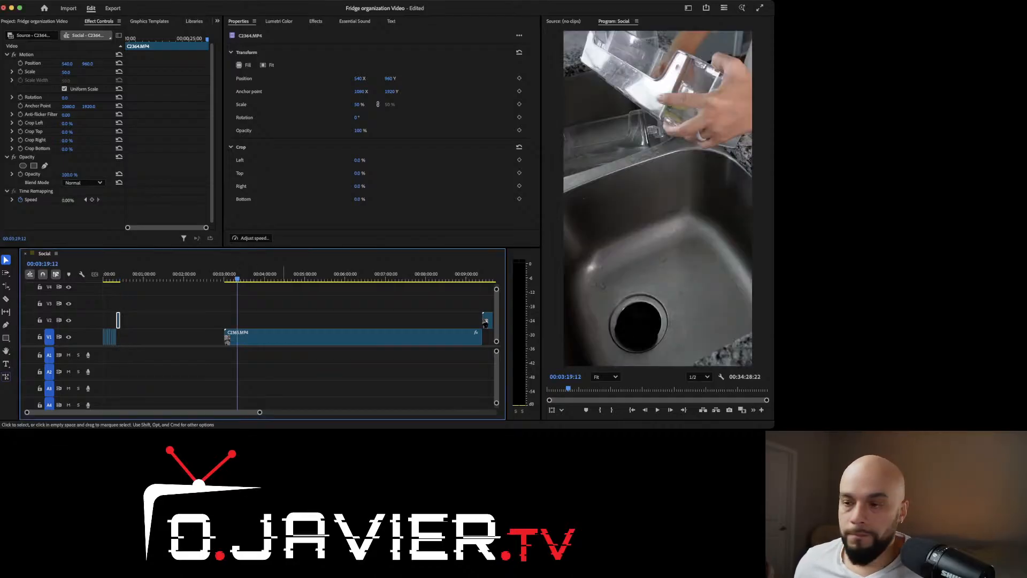
key(d)
key(minus)
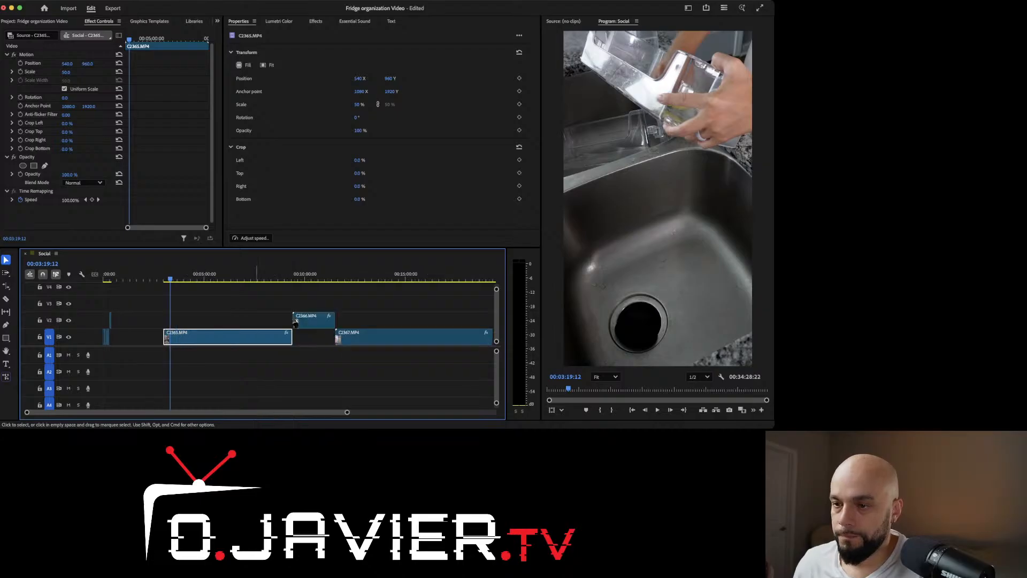
drag(239, 337, 187, 337)
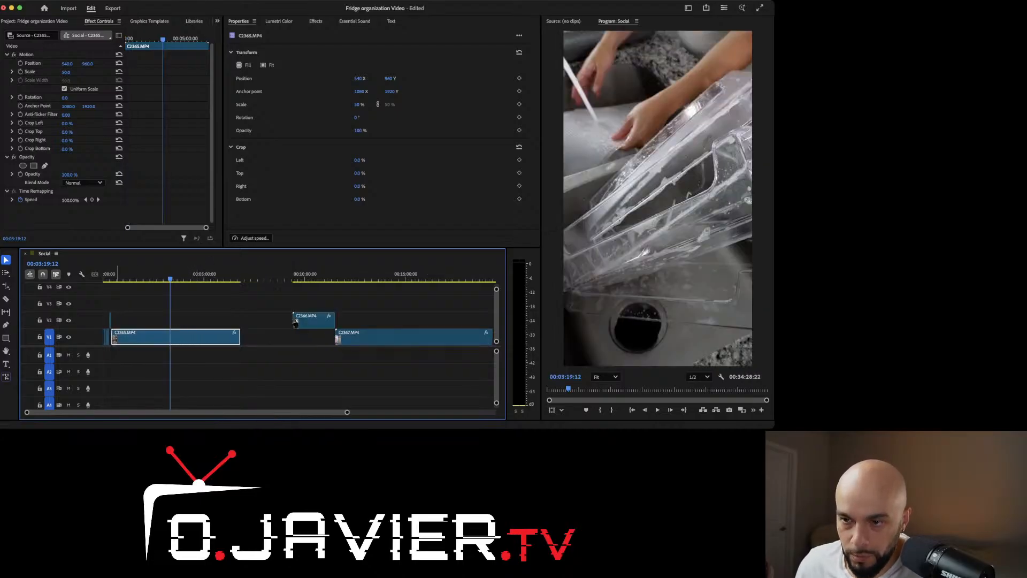
Step: Play the sequence across the transition from C2364.MP4 into the sink footage of C2365.MP4
click(113, 278)
key(equal)
key(equal)
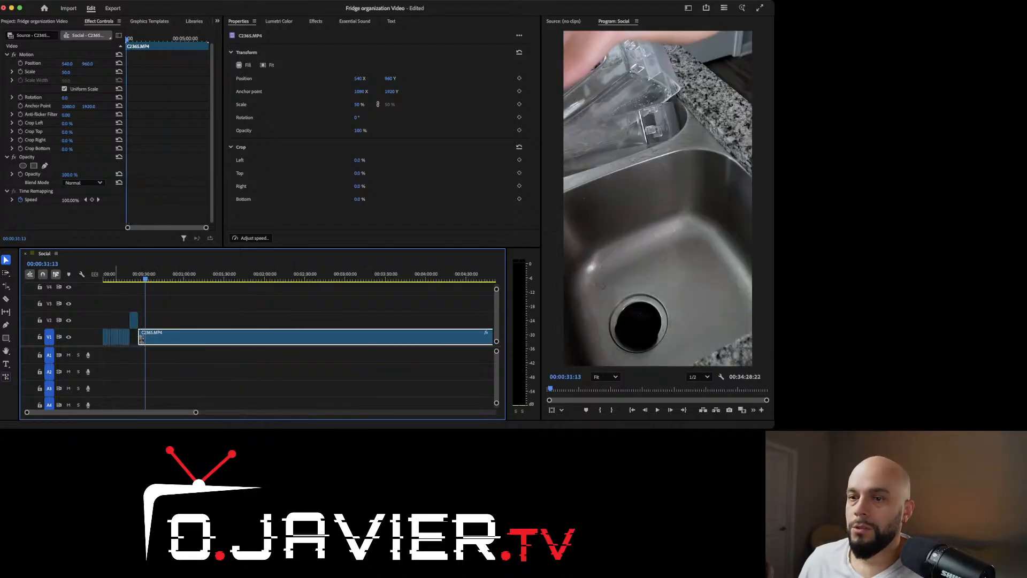
click(136, 277)
key(space)
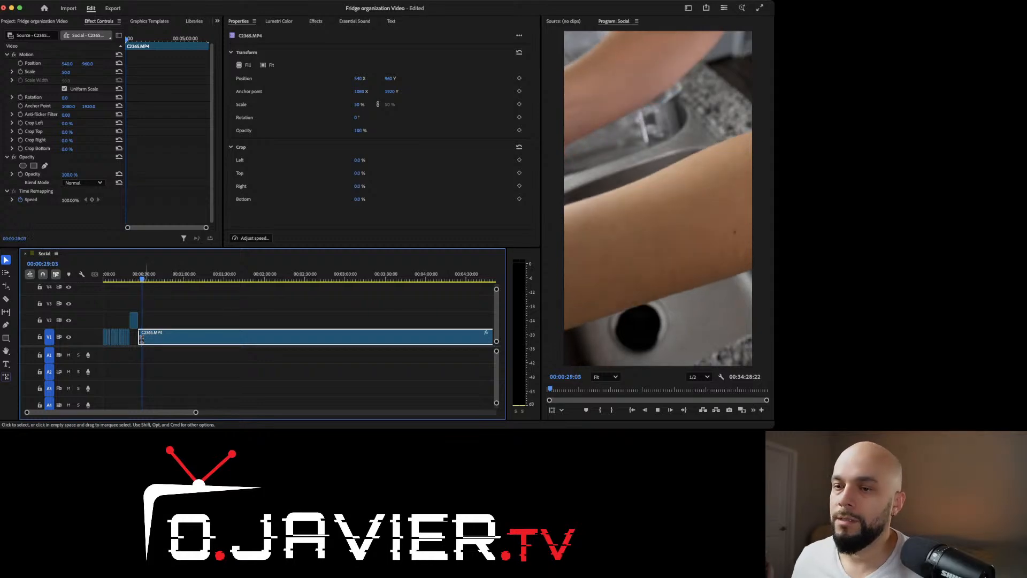
Step: Scrub through C2365.MP4 to about 00:04:35:07 to look over the washing footage, then return to 00:00:30:24
drag(146, 275, 472, 274)
scroll(473, 315, right, 3)
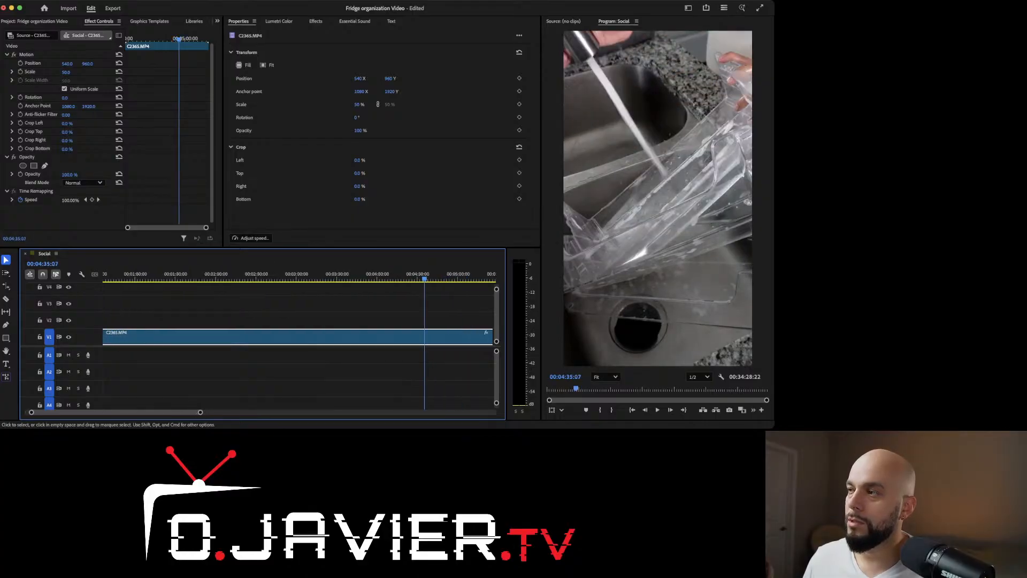
key(minus)
key(minus)
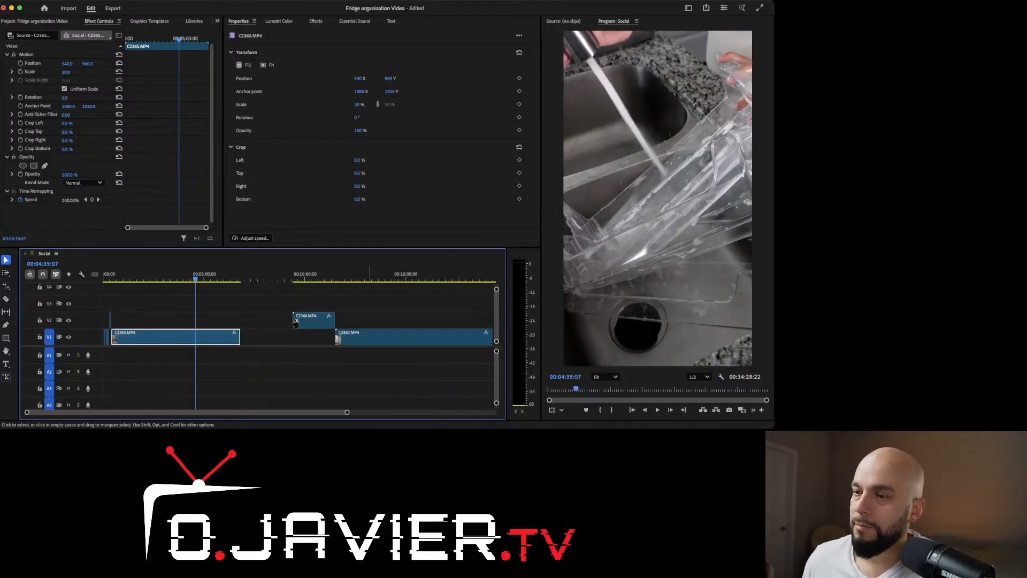
drag(195, 275, 115, 274)
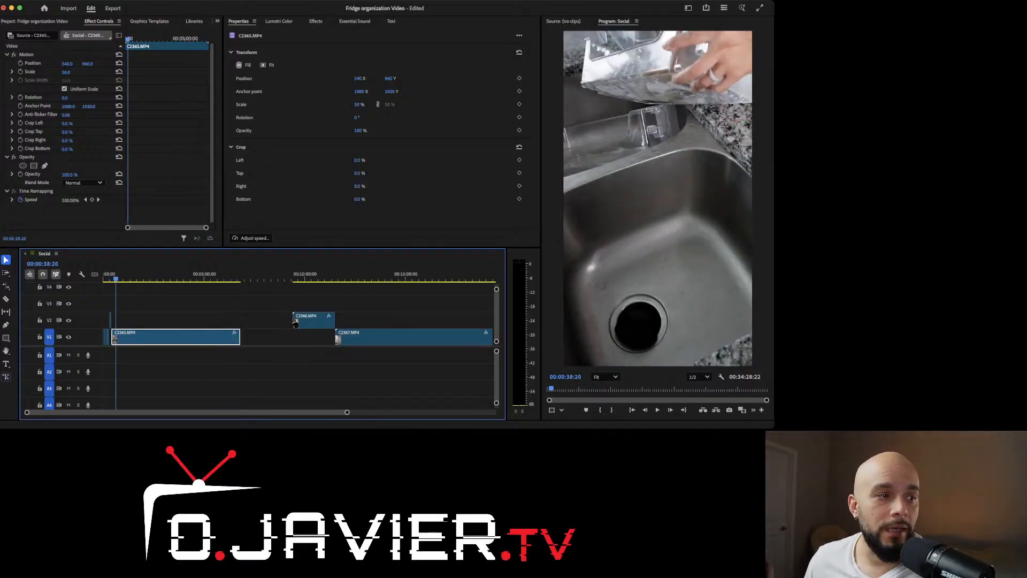
key(equal)
key(equal)
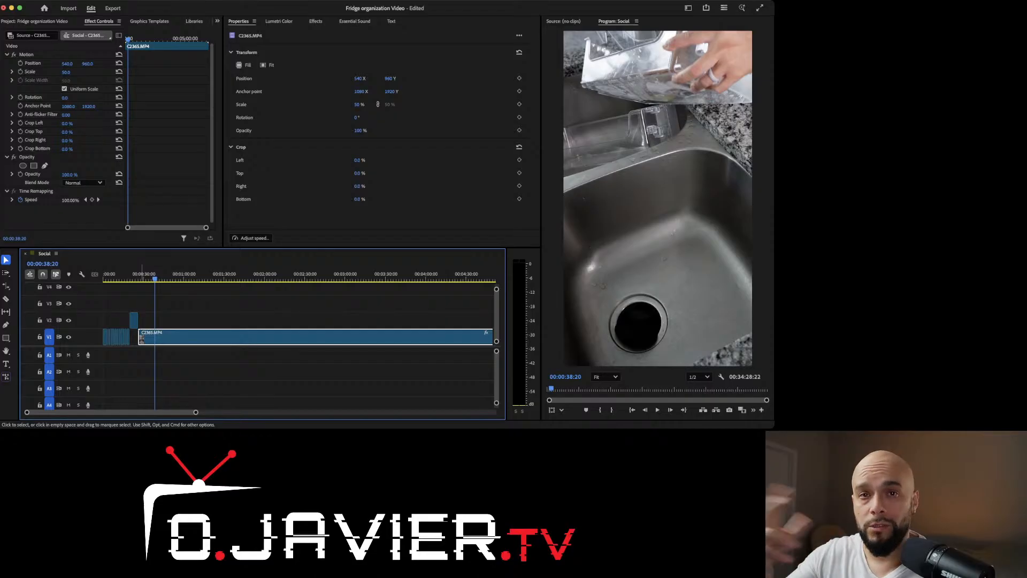
click(144, 276)
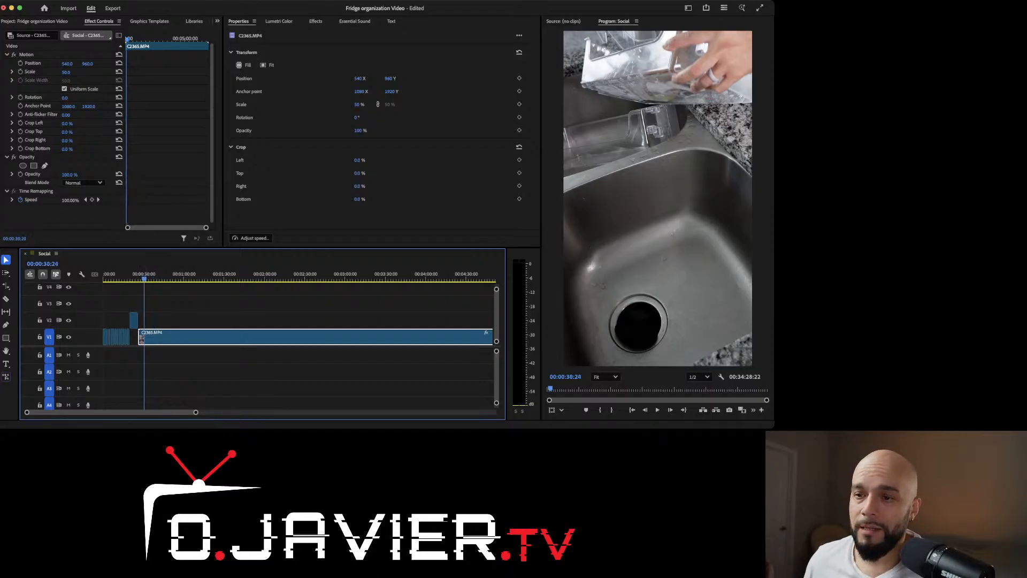
Step: Examine the opening sink footage of C2365.MP4 up to 00:00:36:17 and replay the transition from C2364.MP4 into it
key(=)
key(=)
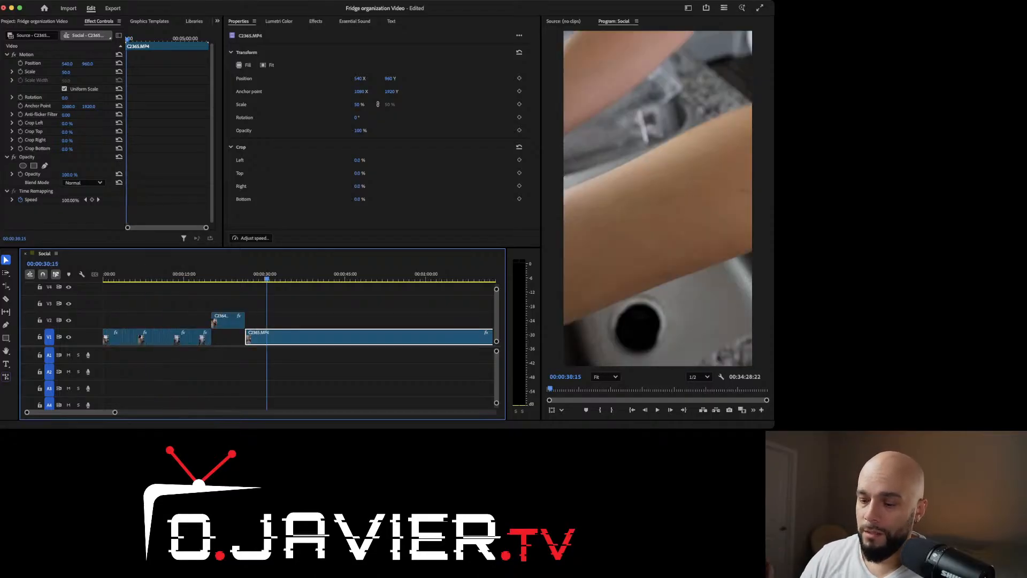
key(minus)
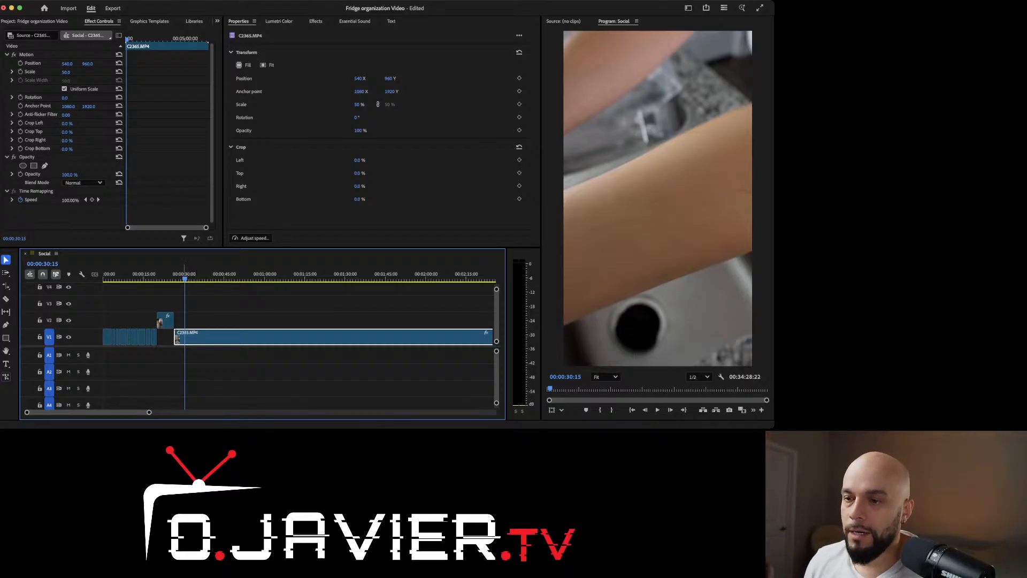
mouse_move(184, 279)
mouse_down()
mouse_move(173, 279)
mouse_move(205, 279)
mouse_move(171, 278)
mouse_move(258, 278)
mouse_move(192, 279)
mouse_move(201, 278)
mouse_up()
key(space)
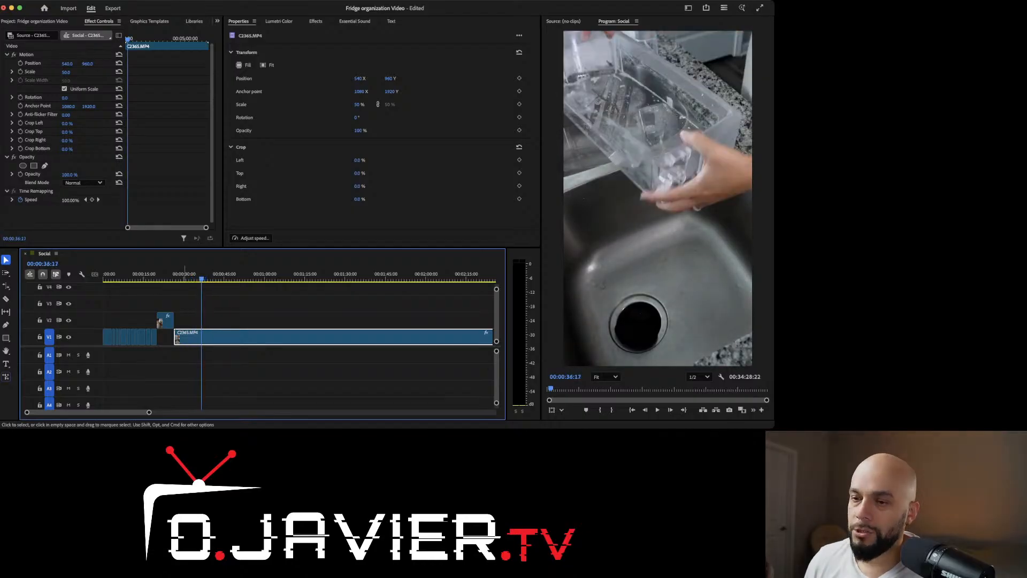
drag(175, 337, 209, 337)
click(170, 276)
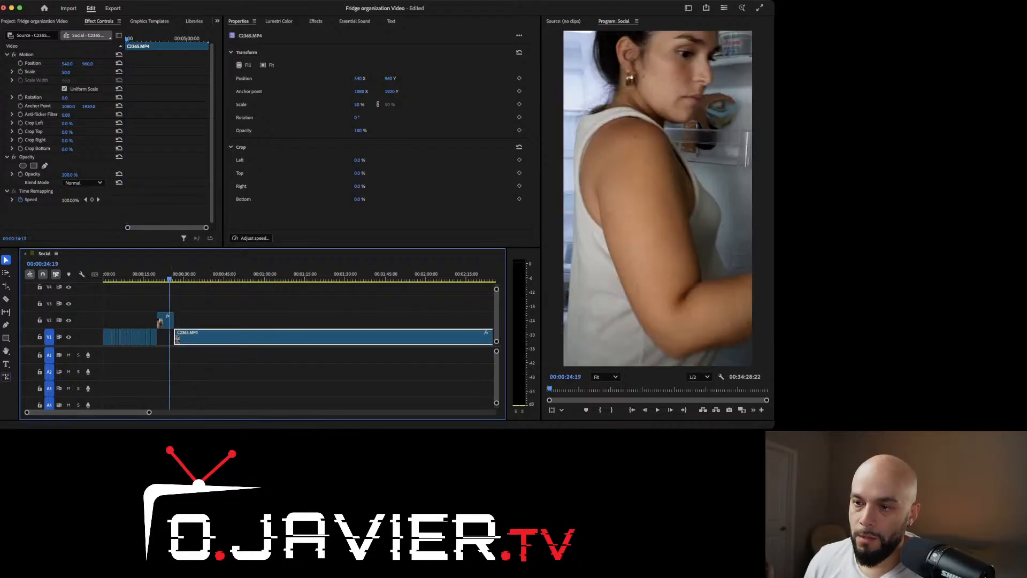
key(space)
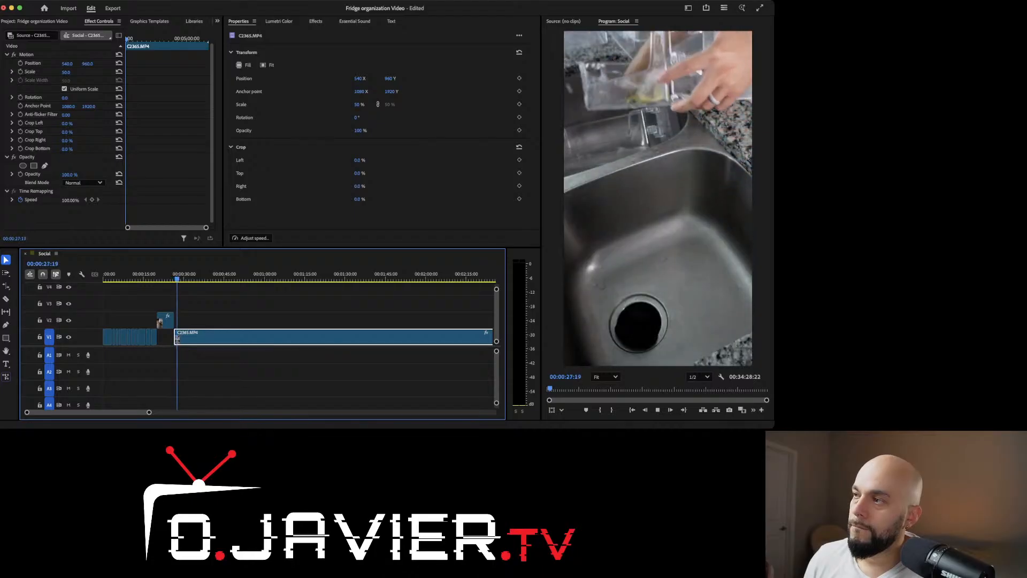
Step: Locate the end of the container rinsing in C2365.MP4 and trim the clip's end to 00:06:19:03
key(minus)
key(minus)
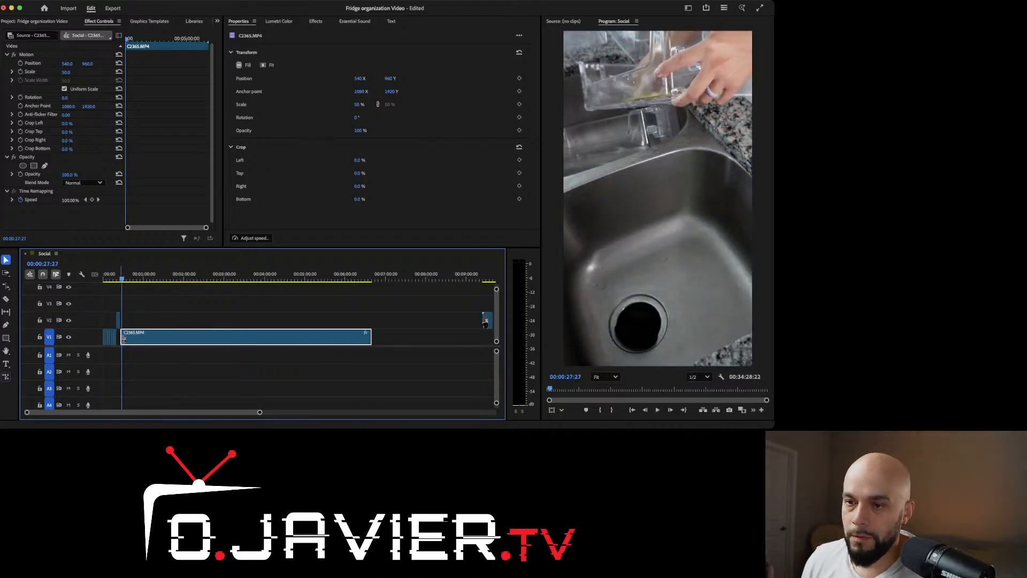
click(128, 276)
drag(128, 277, 350, 277)
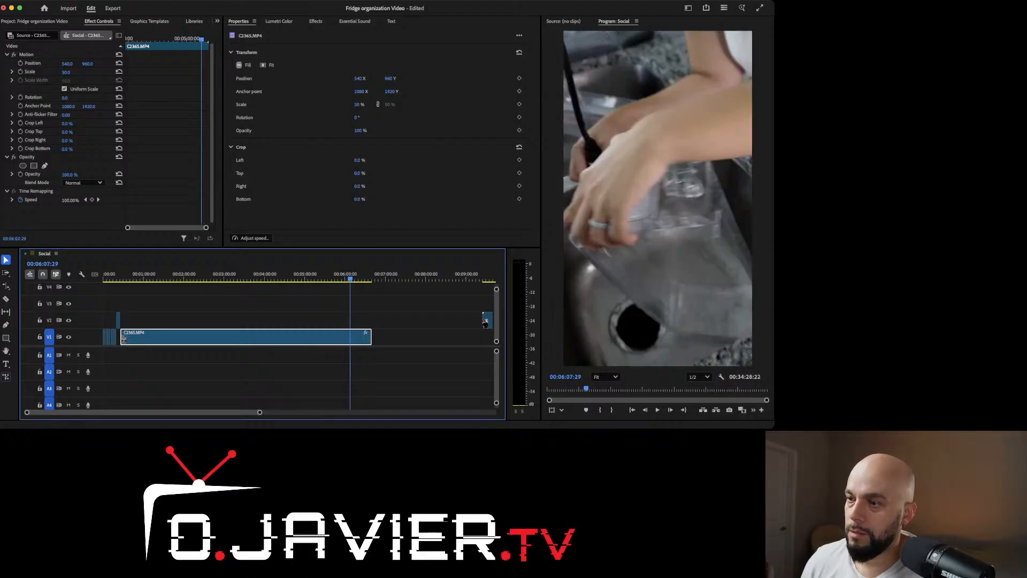
key(space)
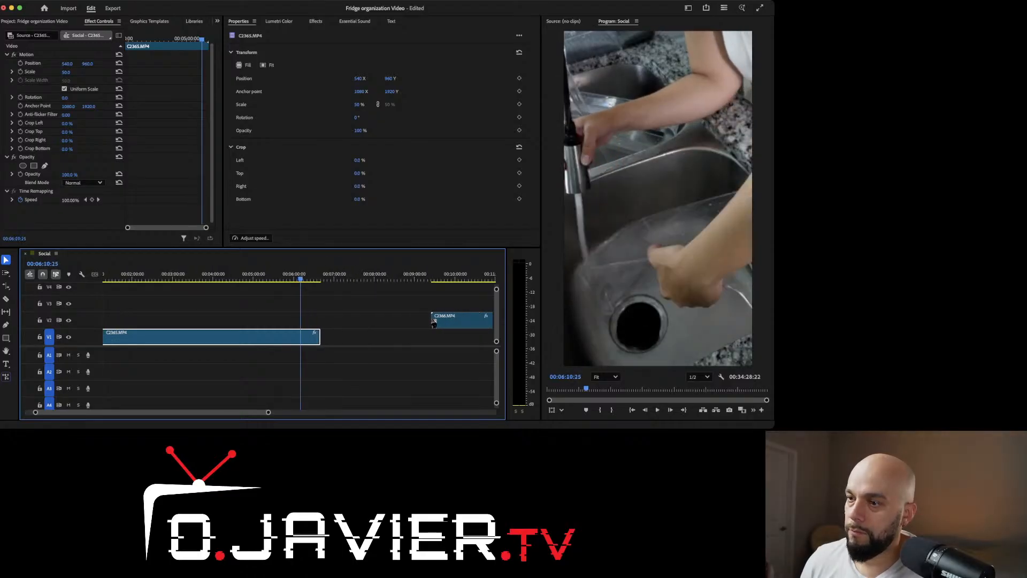
key(space)
drag(306, 278, 306, 277)
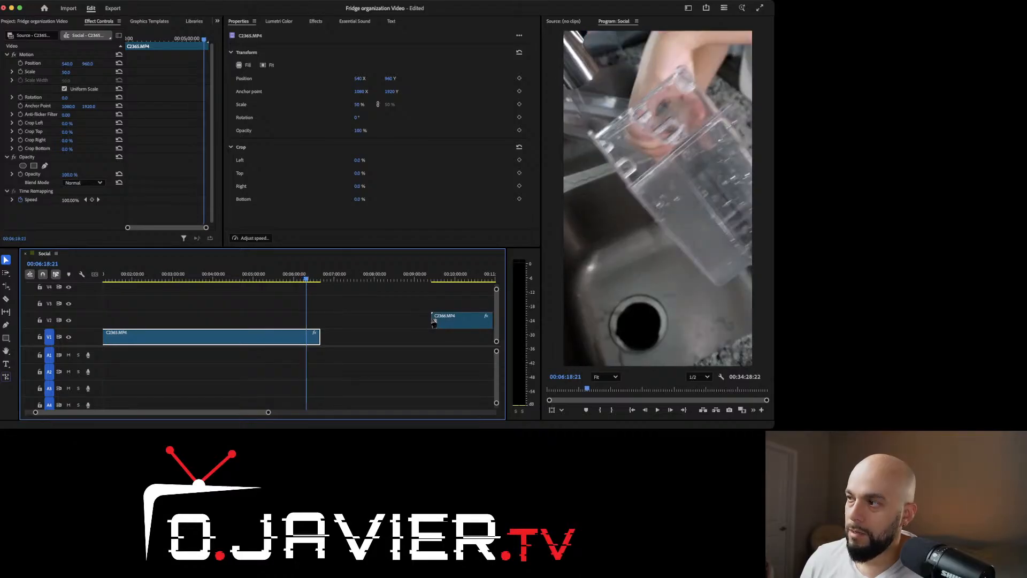
key(Right)
key(Right)
key(Right)
key(Right)
key(Right)
key(Right)
key(Right)
key(Right)
key(Right)
key(Right)
key(Right)
key(Right)
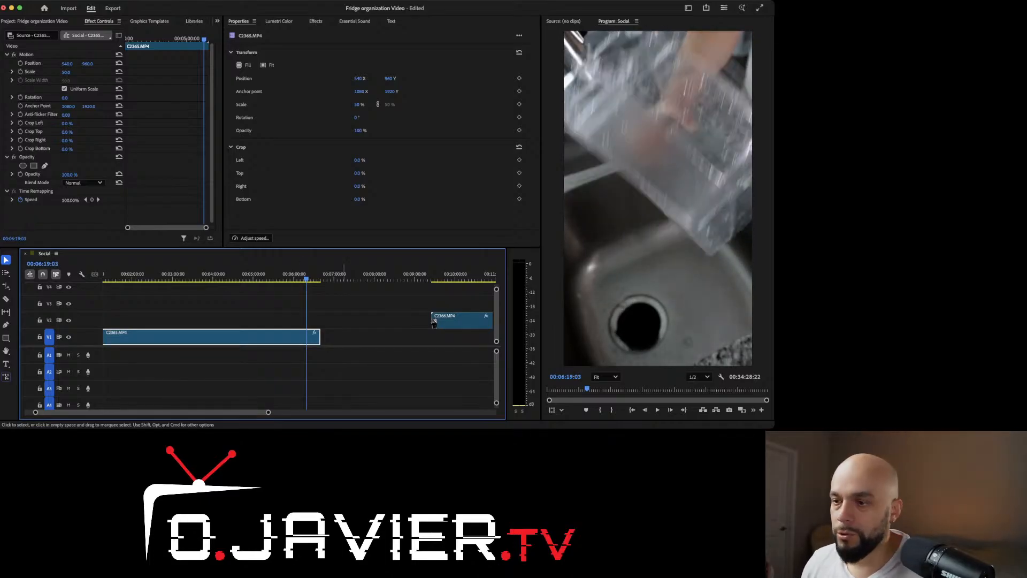
drag(319, 337, 303, 337)
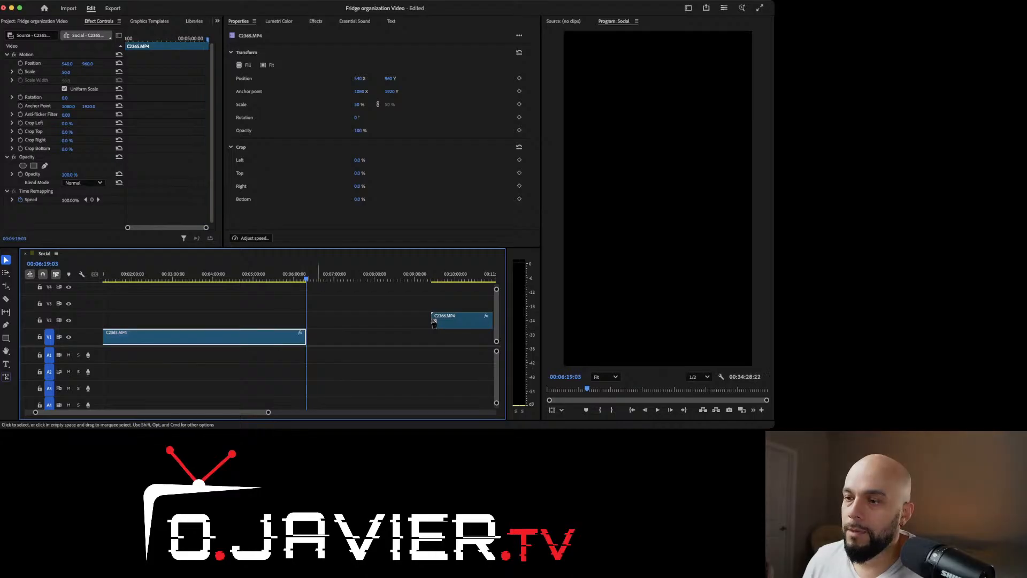
Step: Play the sequence from the end of C2364.MP4 into the start of the trimmed C2365.MP4
key(minus)
key(minus)
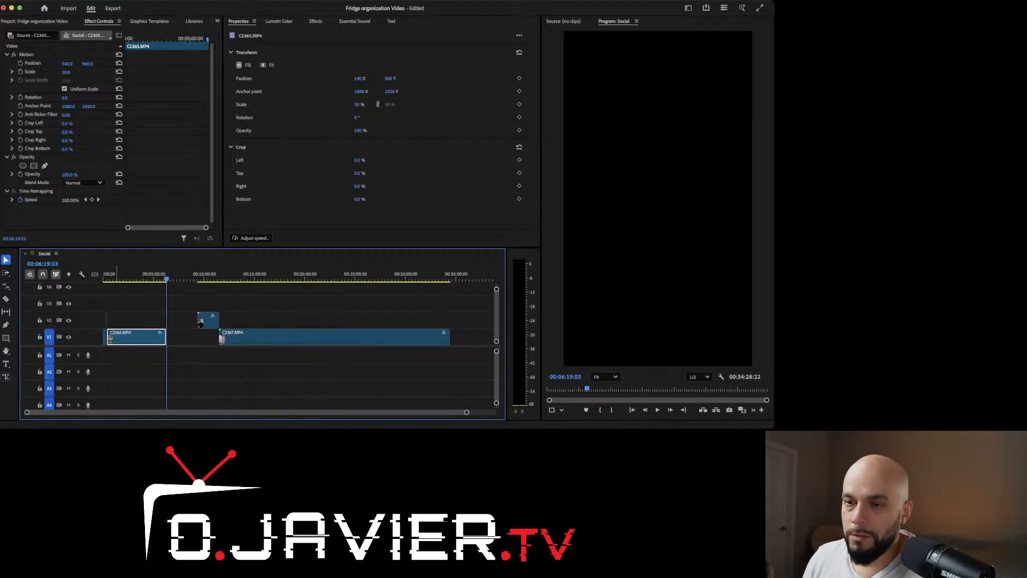
key(Up)
key(equal)
key(equal)
key(equal)
key(equal)
key(equal)
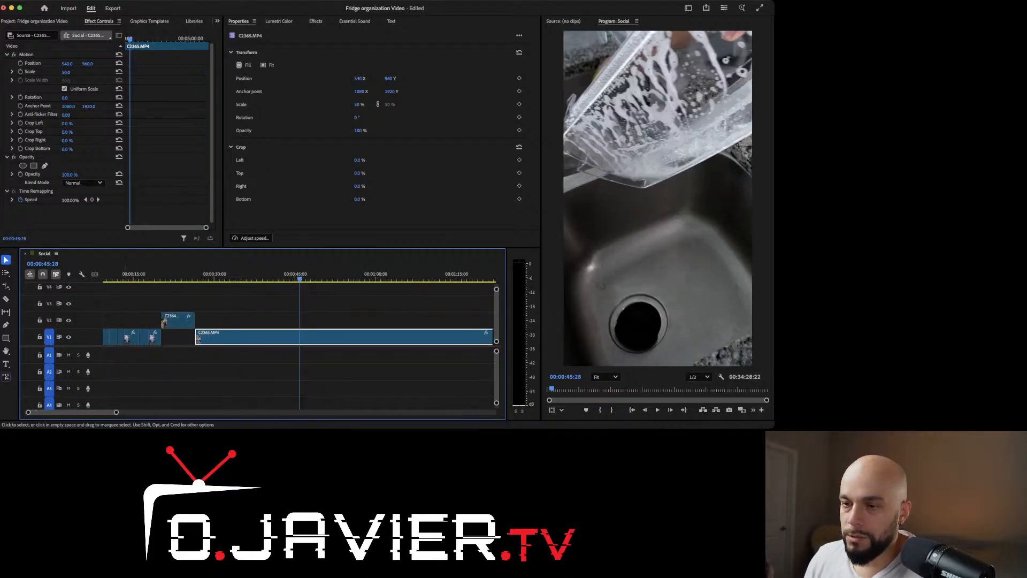
click(182, 274)
key(space)
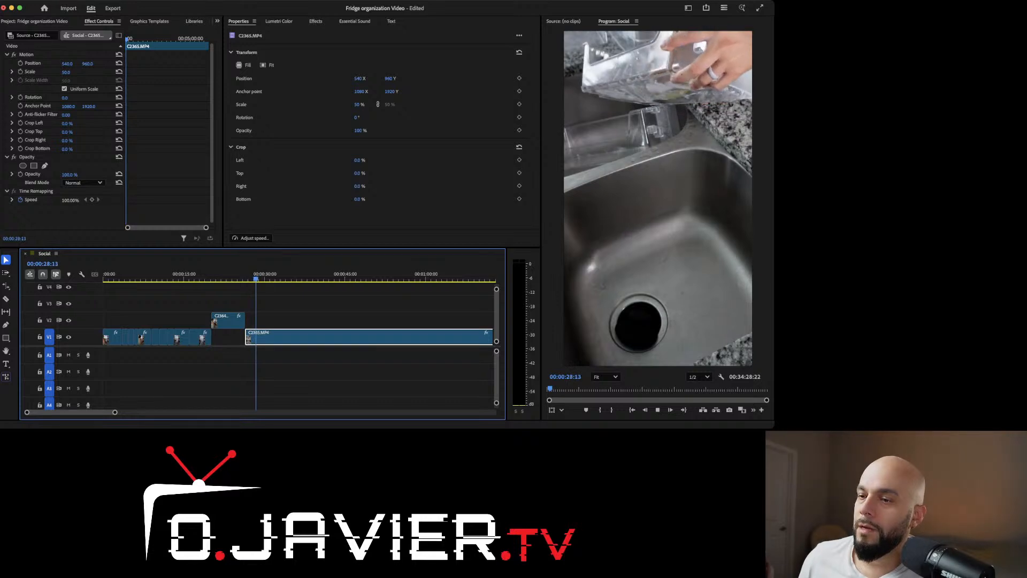
key(space)
Step: Check the speed percentage of clip C2364.MP4 on V2
click(231, 320)
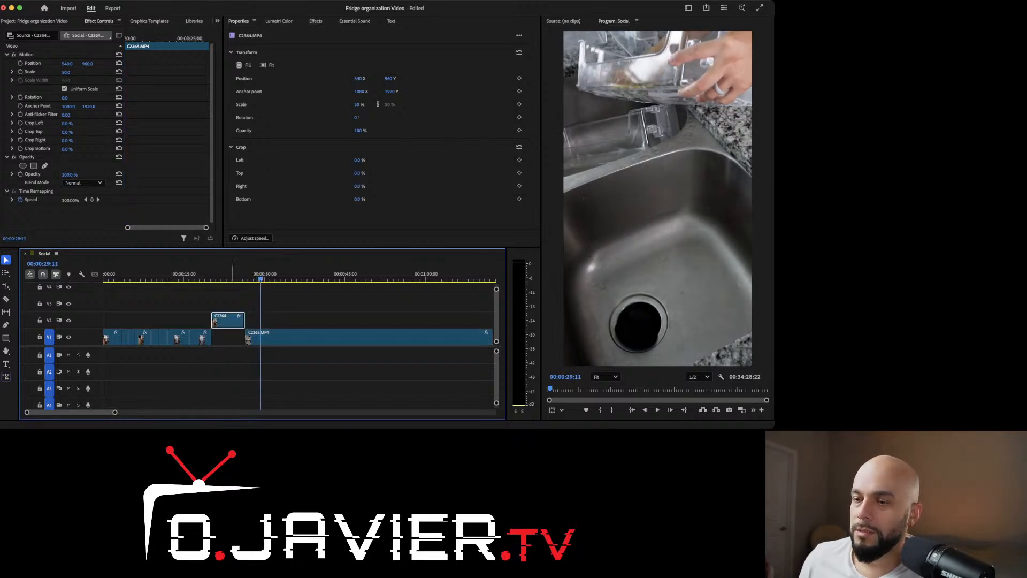
click(229, 274)
key(=)
key(=)
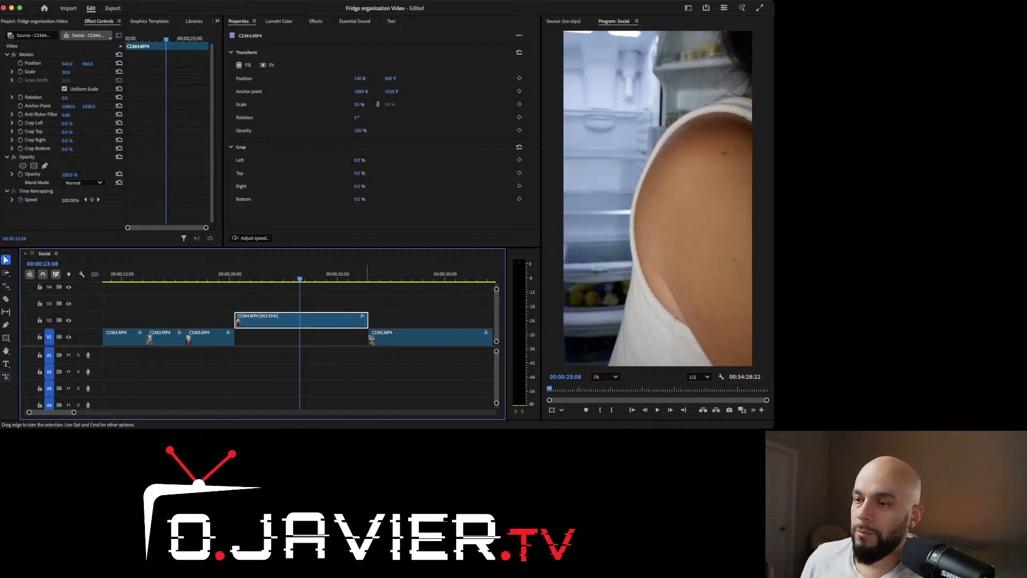
key(minus)
key(minus)
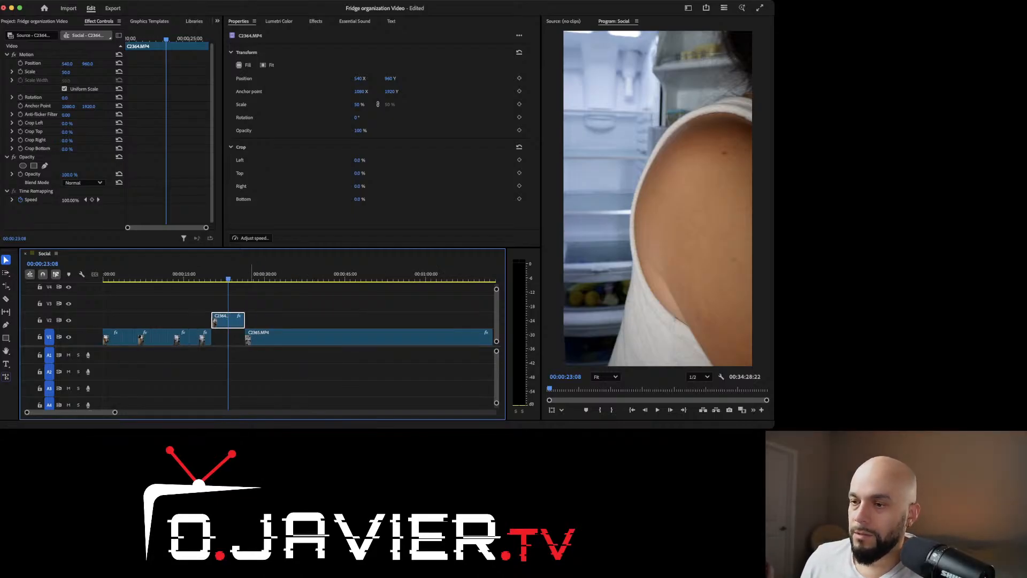
Step: Set the speed of C2365.MP4 to the same percentage as C2364.MP4
click(249, 274)
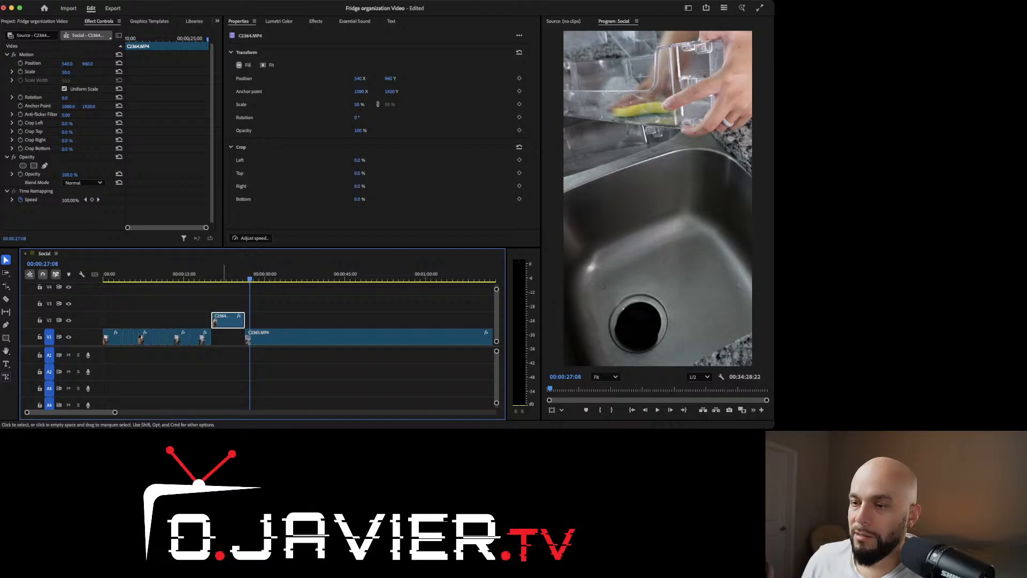
key(=)
click(342, 337)
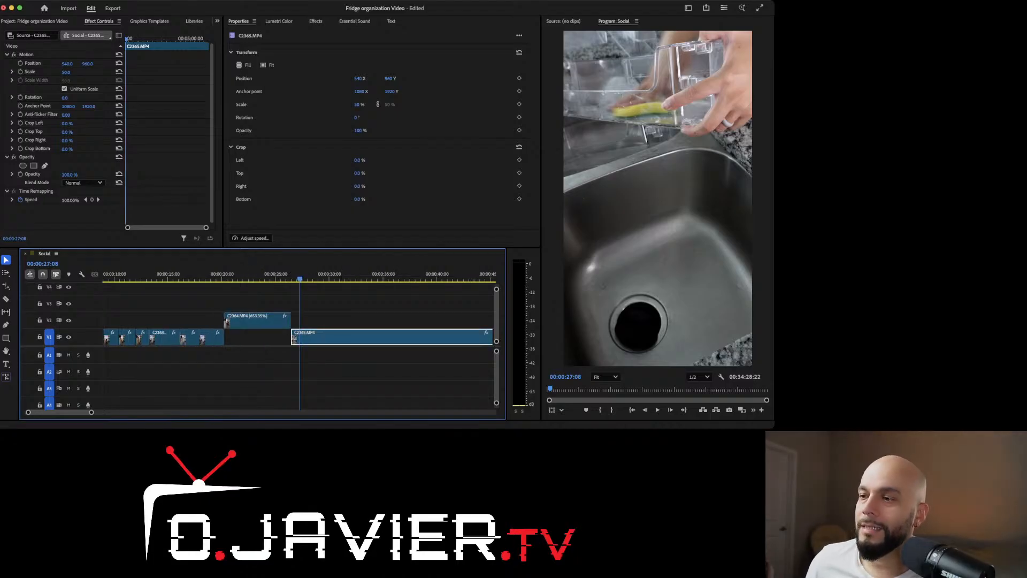
key(super+r)
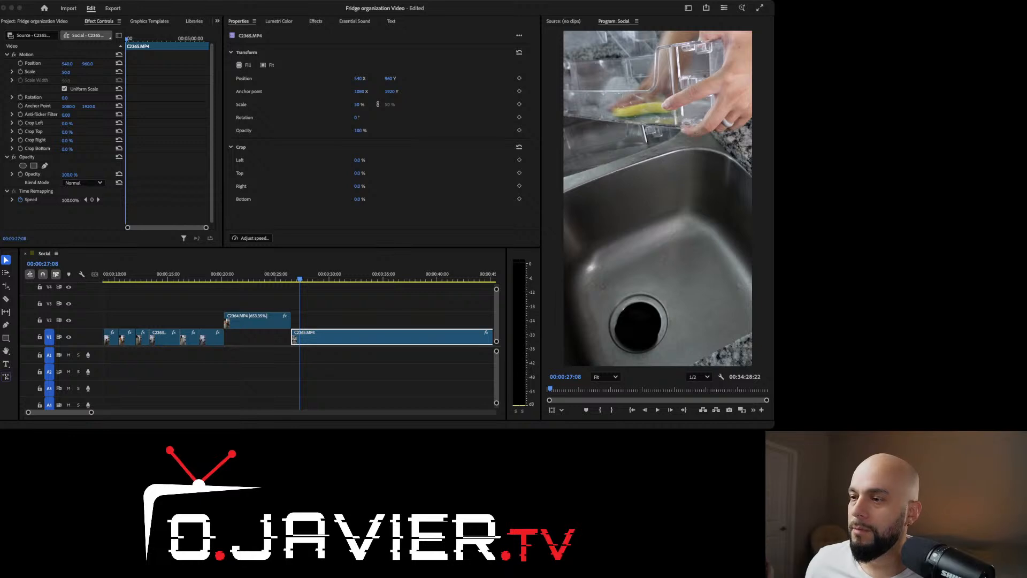
key(Return)
Step: Check the speed setting of C2364.MP4 and play the start of the sped-up C2365.MP4 footage
click(258, 321)
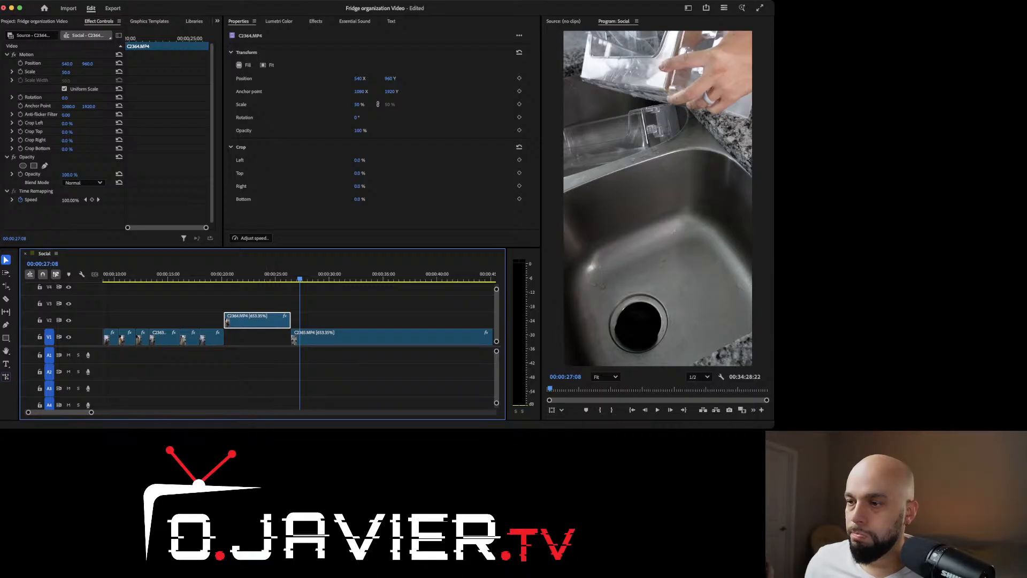
key(super+r)
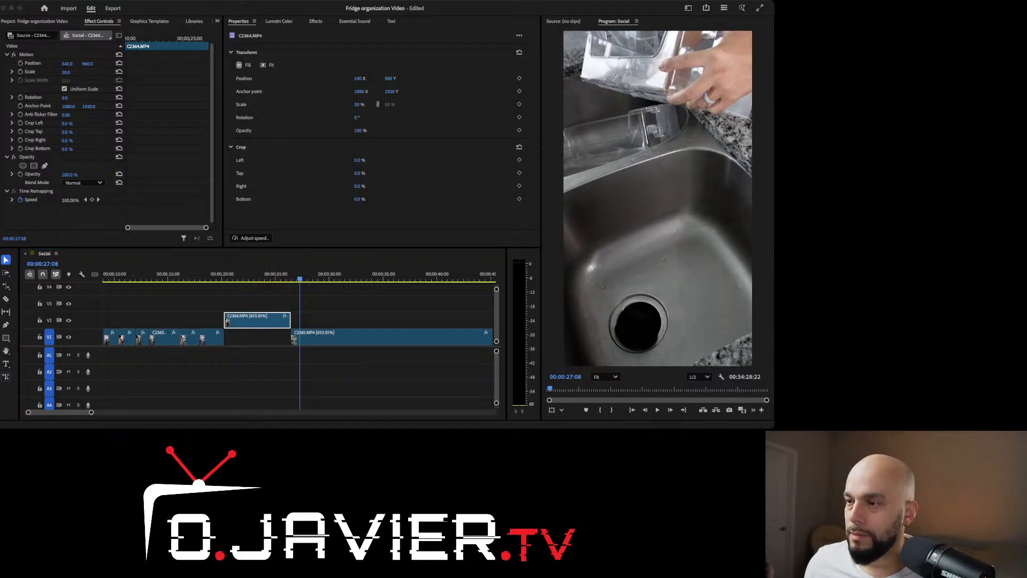
key(Escape)
drag(299, 279, 295, 279)
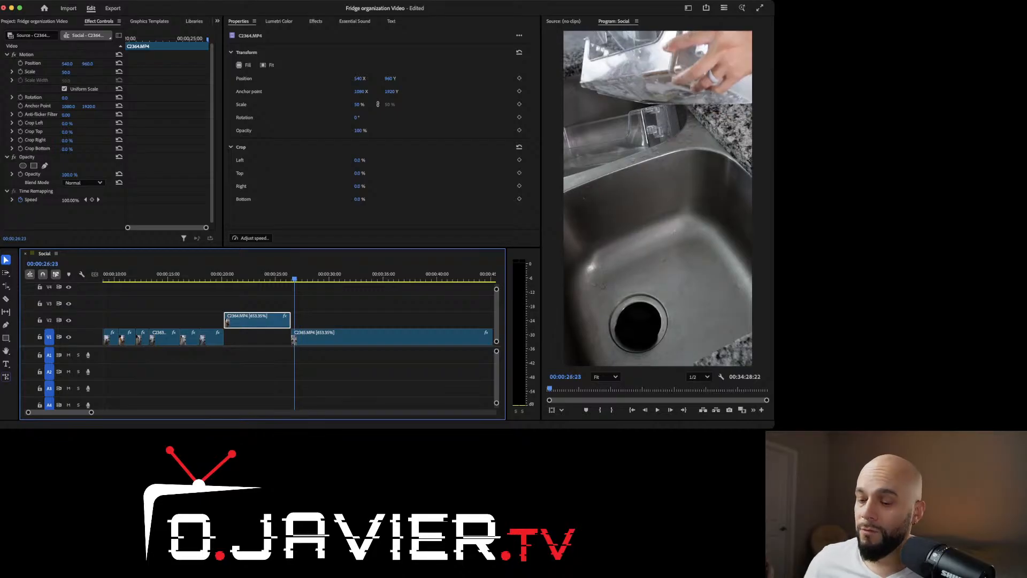
key(minus)
key(minus)
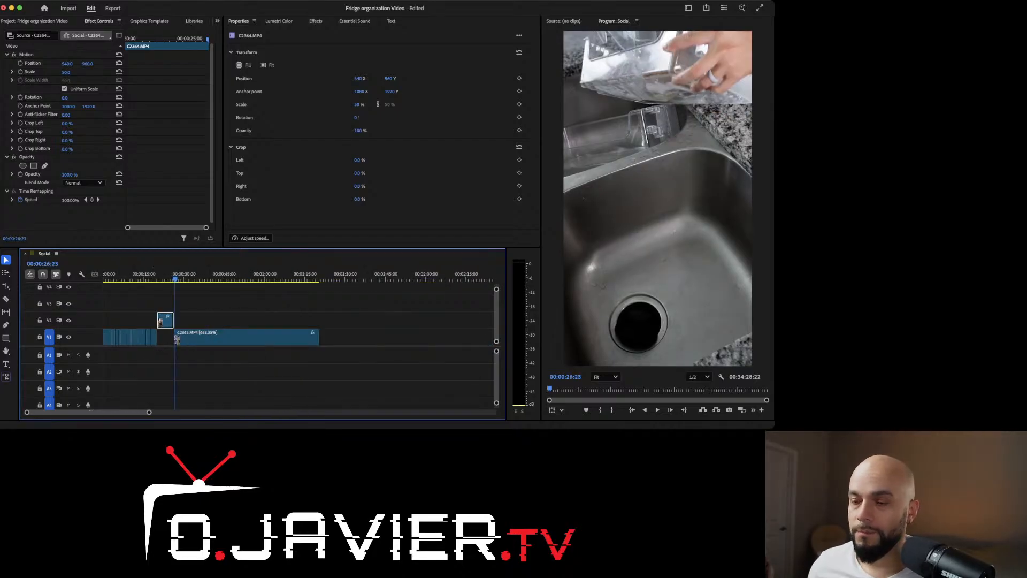
mouse_move(175, 279)
mouse_down()
mouse_move(300, 279)
mouse_move(178, 279)
mouse_up()
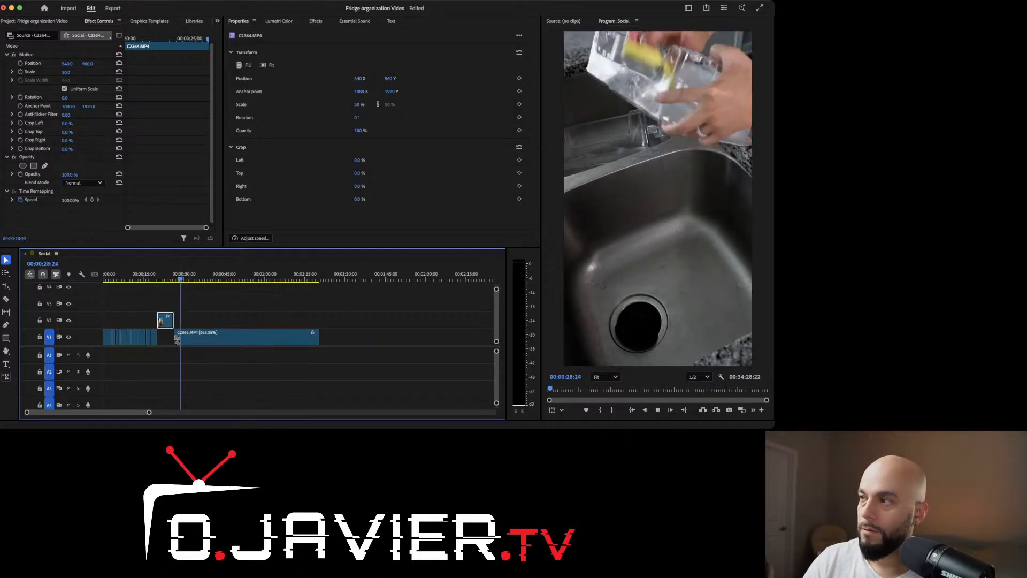
key(space)
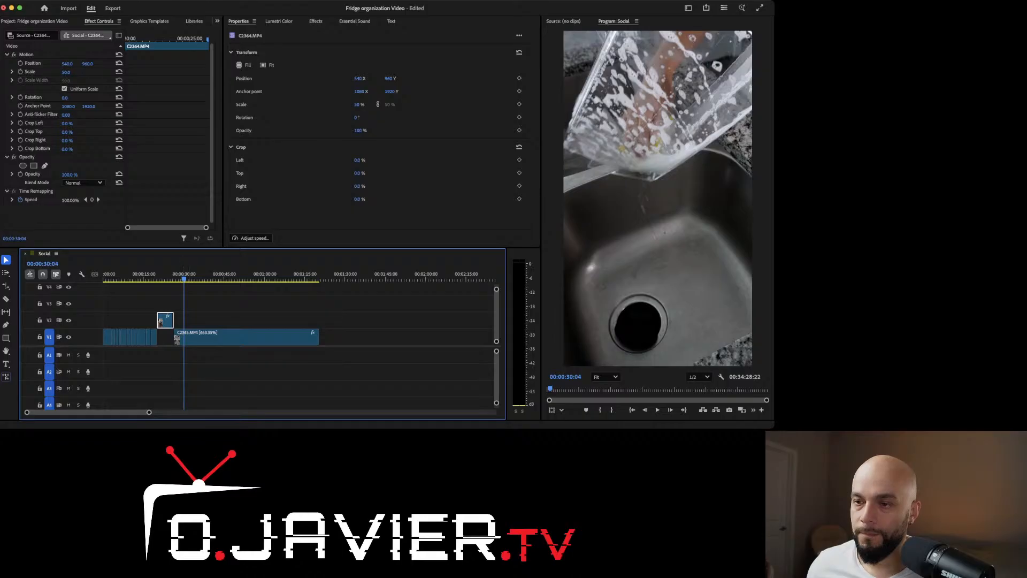
Step: Undo the speed change on C2365.MP4
key(shift+Left)
key(shift+Left)
key(shift+Left)
key(shift+Left)
key(shift+Left)
key(shift+Left)
key(shift+Left)
key(shift+Left)
key(shift+Left)
key(shift+Left)
key(super+z)
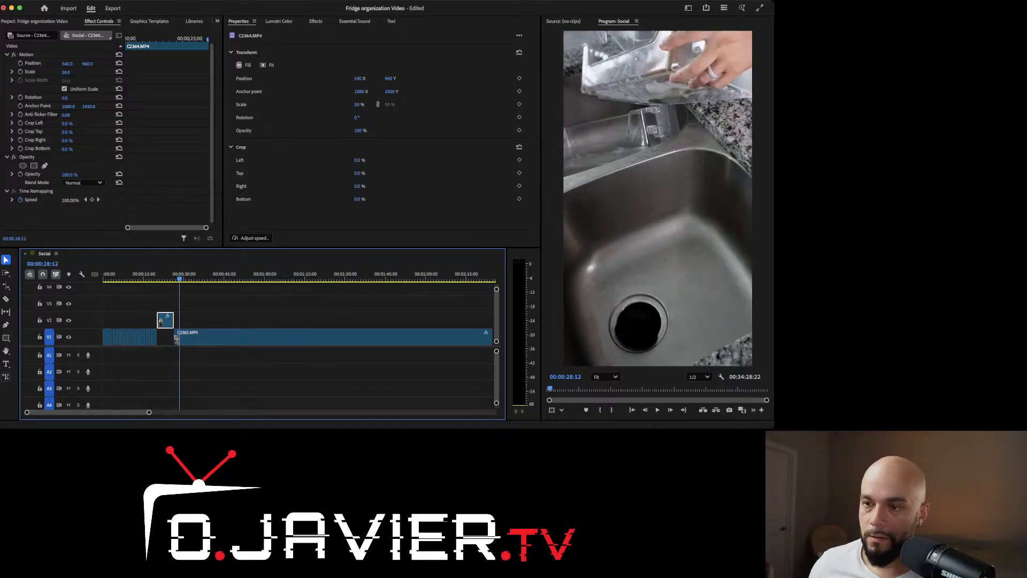
Step: Rate-stretch C2365.MP4 so that the whole washing clip ends at 00:00:38:11
key(shift+Left)
key(shift+Left)
key(shift+Left)
key(shift+Left)
key(shift+Left)
key(shift+Left)
key(shift+Left)
key(shift+Left)
key(shift+Left)
key(shift+Left)
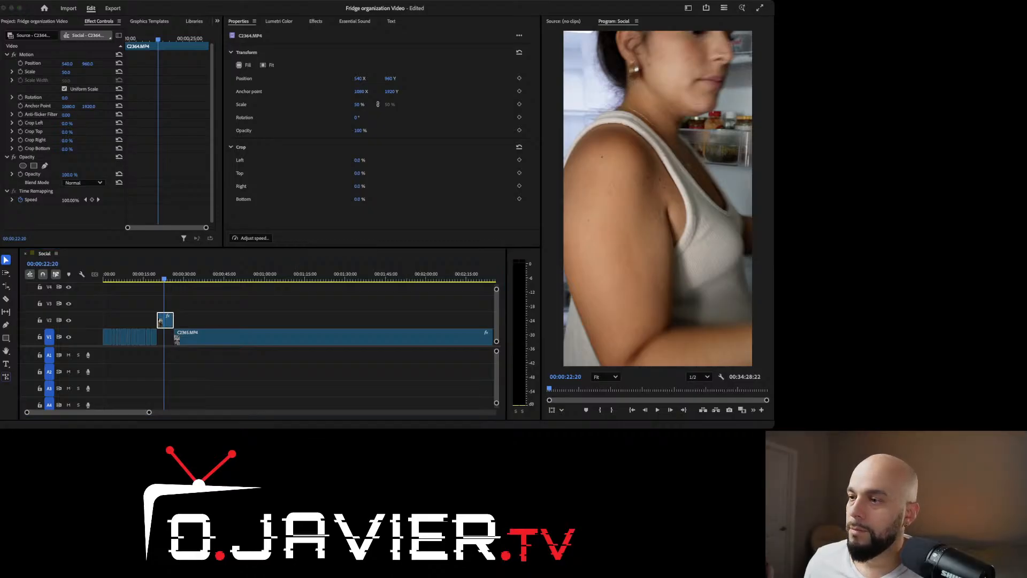
key(shift+Right)
key(shift+Right)
key(shift+Right)
key(shift+Right)
key(shift+Right)
key(shift+Right)
key(shift+Right)
key(shift+Right)
key(shift+Right)
key(shift+Right)
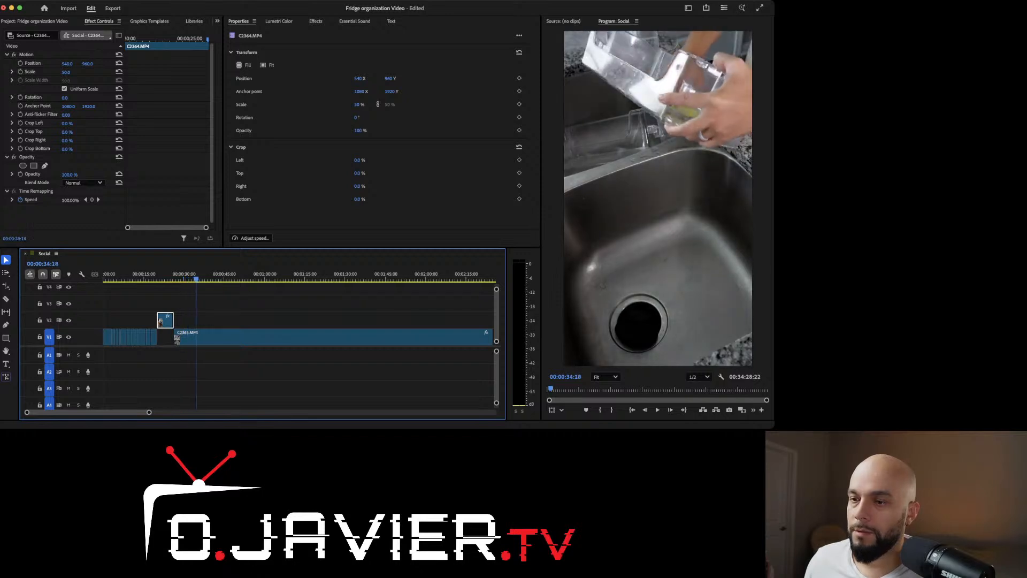
key(shift+Right)
key(shift+Right)
key(shift+Right)
key(shift+Right)
key(shift+Right)
key(shift+Right)
key(shift+Right)
key(shift+Right)
key(shift+Right)
key(shift+Right)
key(shift+Right)
key(shift+Right)
key(shift+Right)
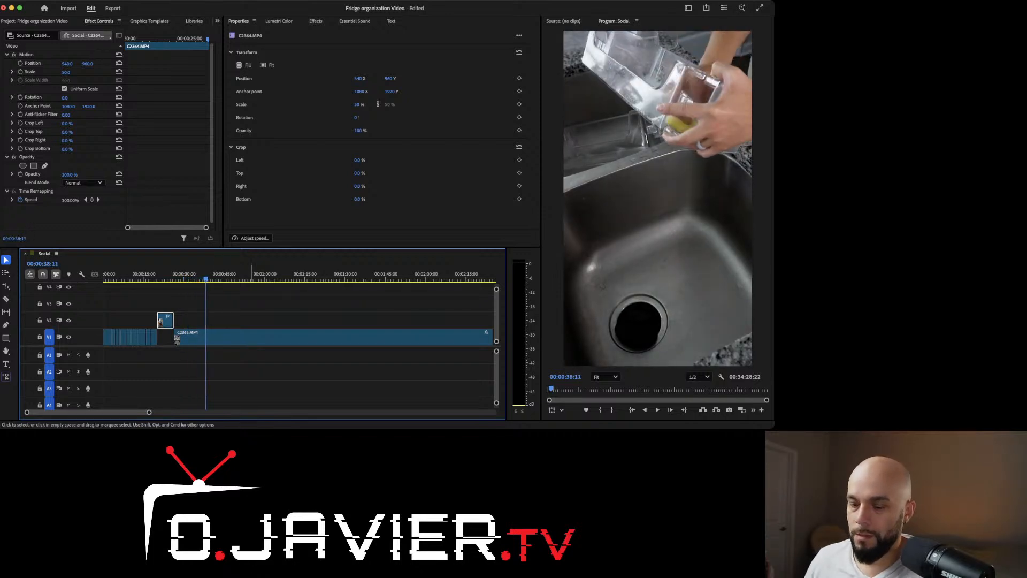
key(minus)
key(minus)
key(r)
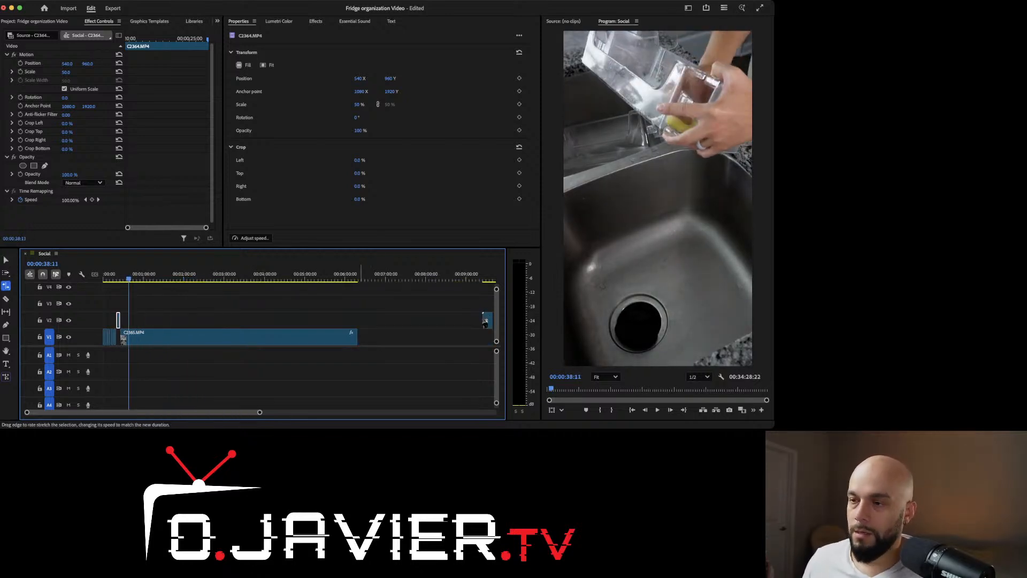
drag(357, 337, 128, 337)
Step: Play from the end of C2364.MP4 through the rate-stretched C2365.MP4 to review its faster washing footage
click(123, 275)
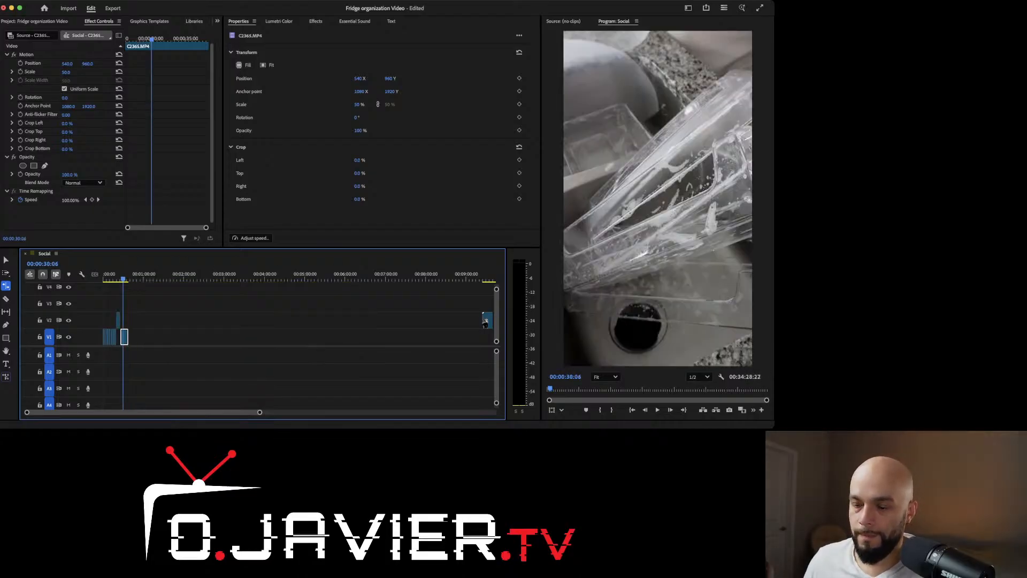
key(equal)
key(equal)
key(equal)
key(equal)
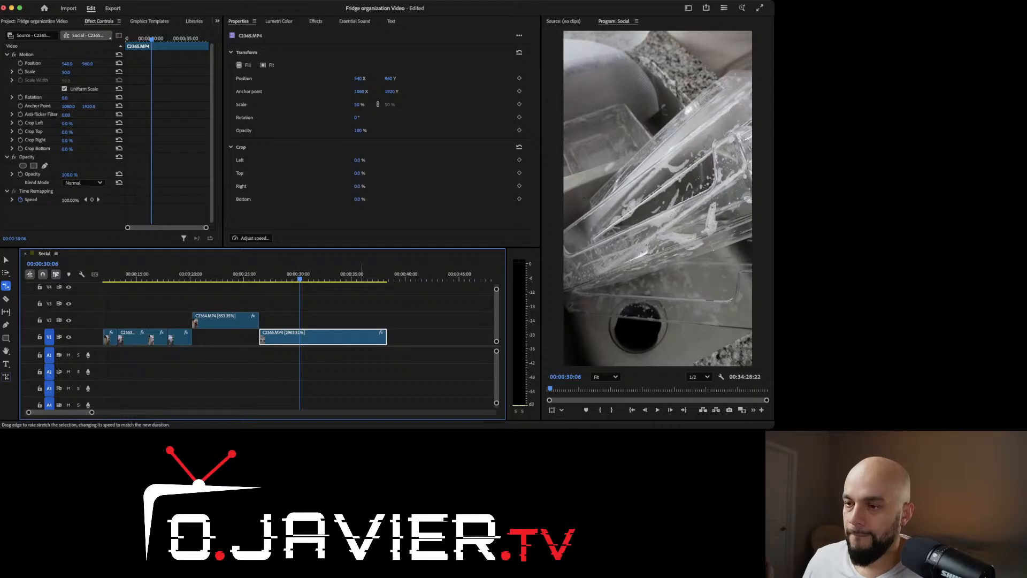
click(256, 275)
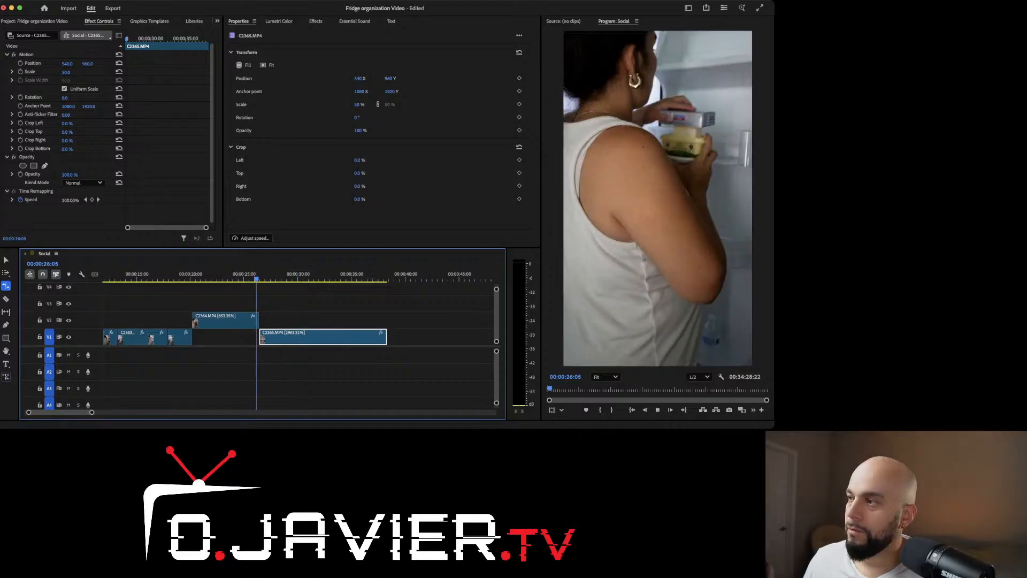
key(space)
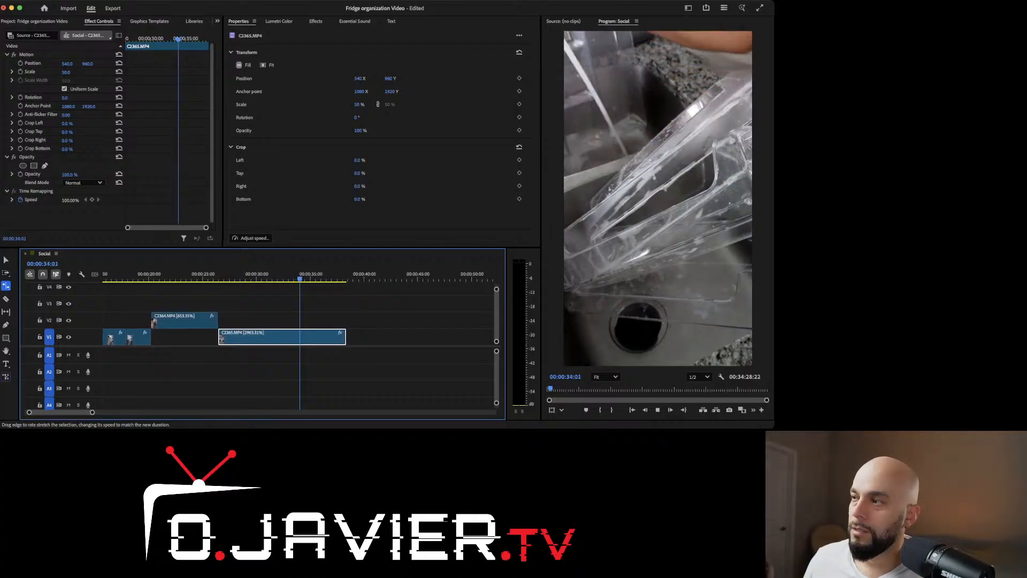
Step: Try rate-stretching C2365.MP4 to end at 00:00:29:00 and at 00:00:31:02 for a faster washing clip
key(space)
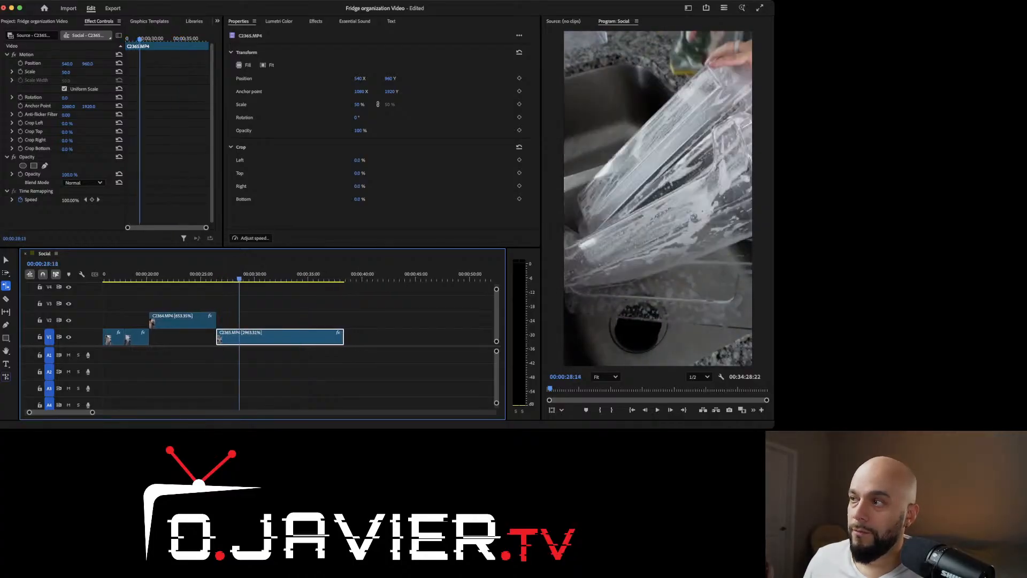
mouse_move(239, 279)
mouse_down()
mouse_move(261, 278)
mouse_move(216, 279)
mouse_move(242, 279)
mouse_up()
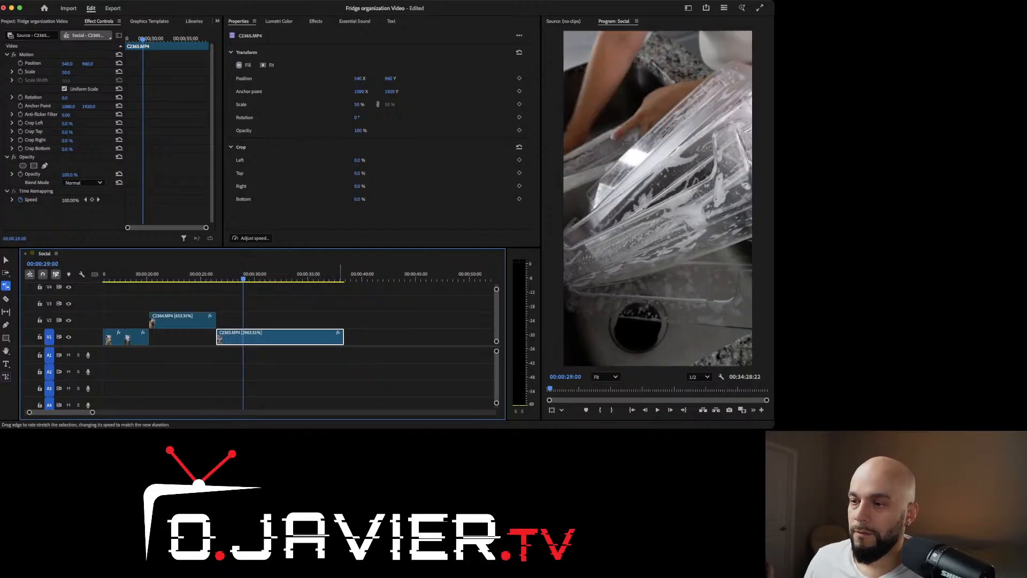
drag(240, 337, 243, 337)
drag(174, 279, 173, 279)
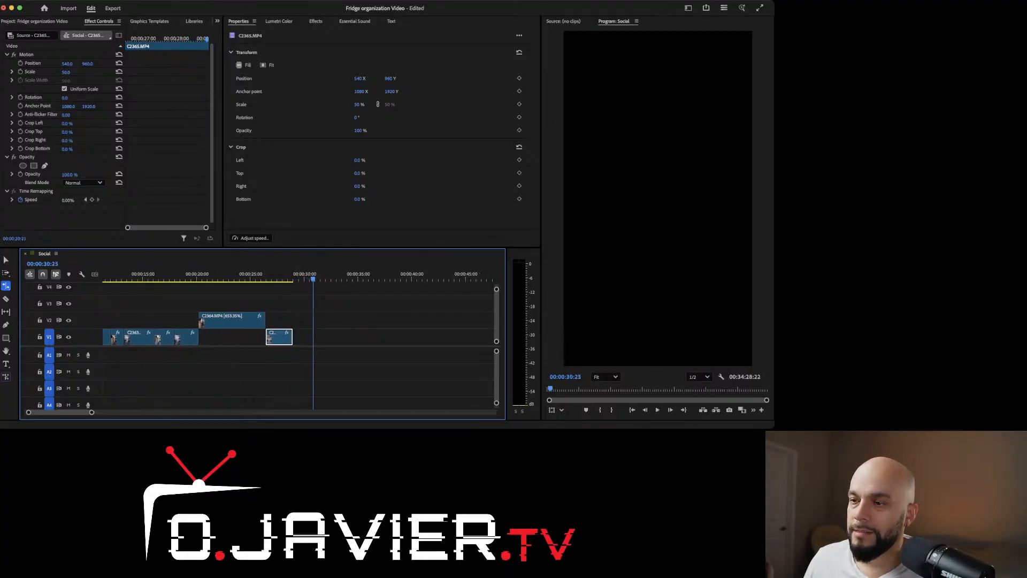
key(space)
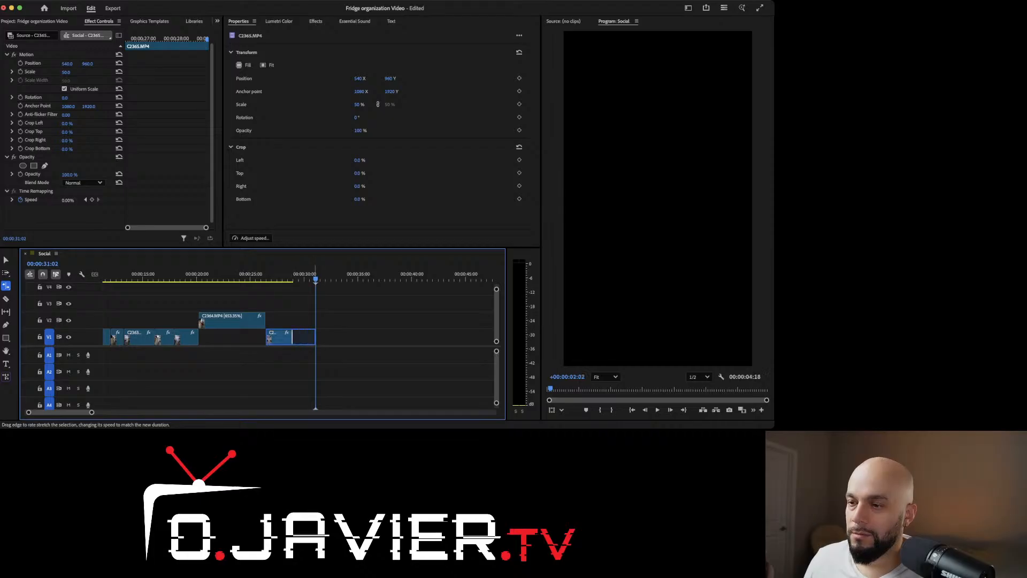
Step: Play the rate-stretched C2365.MP4 from its start to its end to judge the washing speed
key(Up)
key(space)
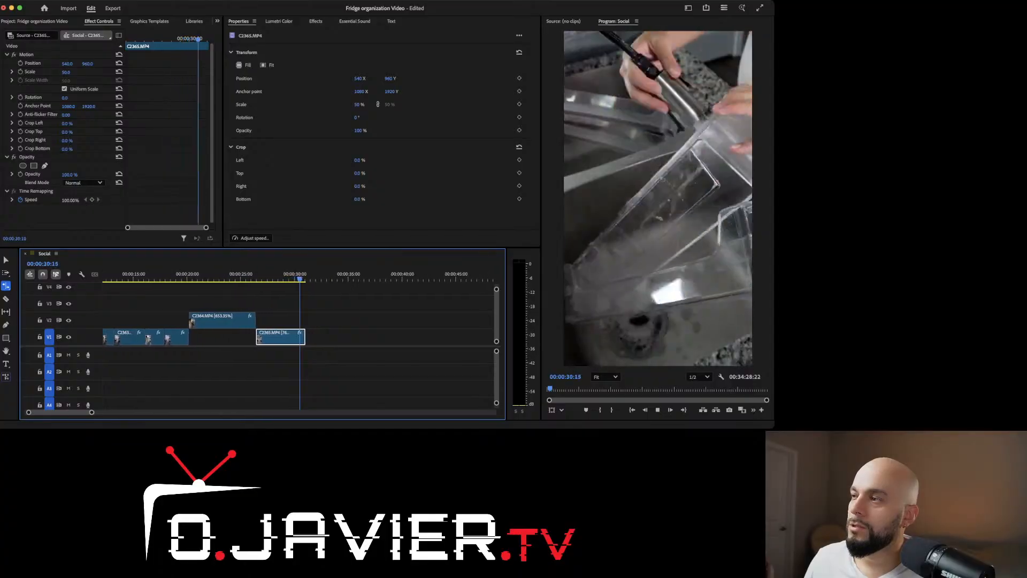
key(space)
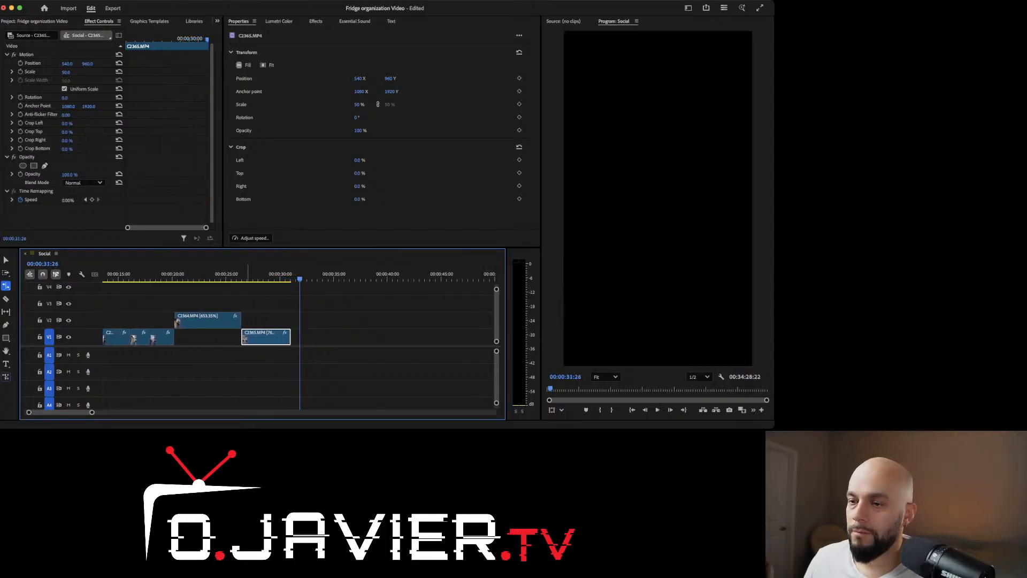
key(Up)
key(Up)
key(space)
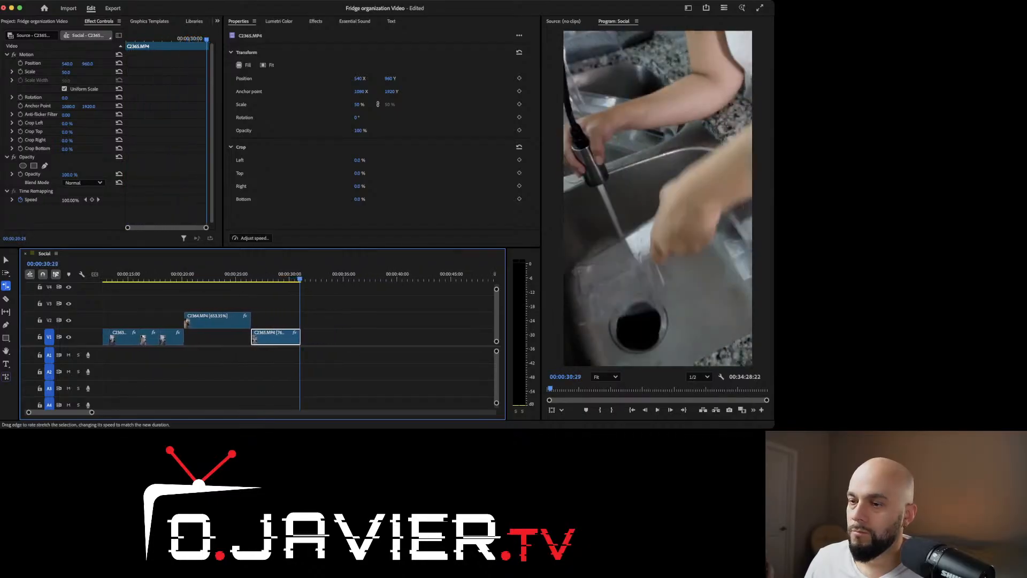
Step: Rate-stretch C2365.MP4 to end at about 00:00:33:00 and play through it to check the speed
drag(299, 337, 321, 337)
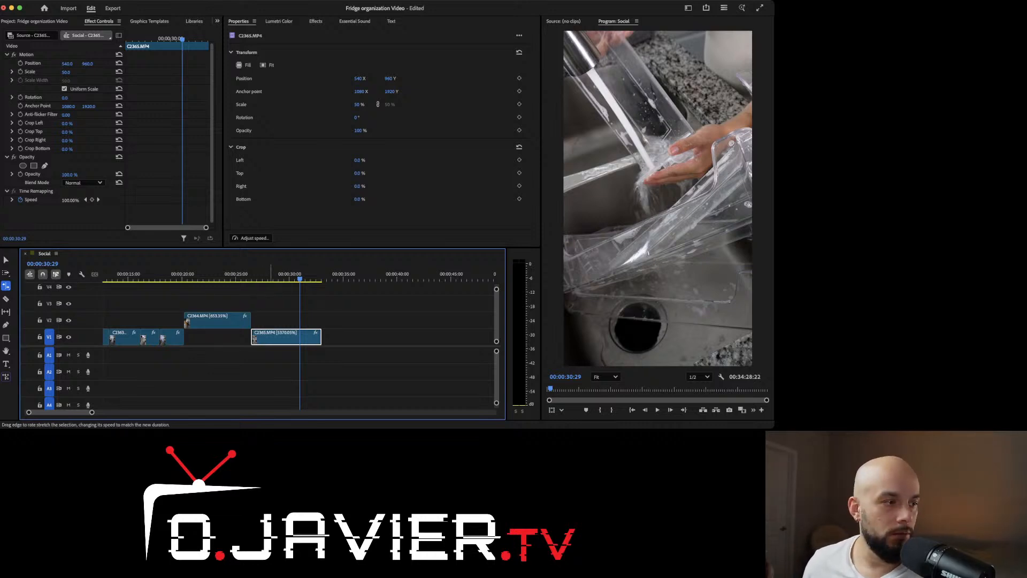
key(v)
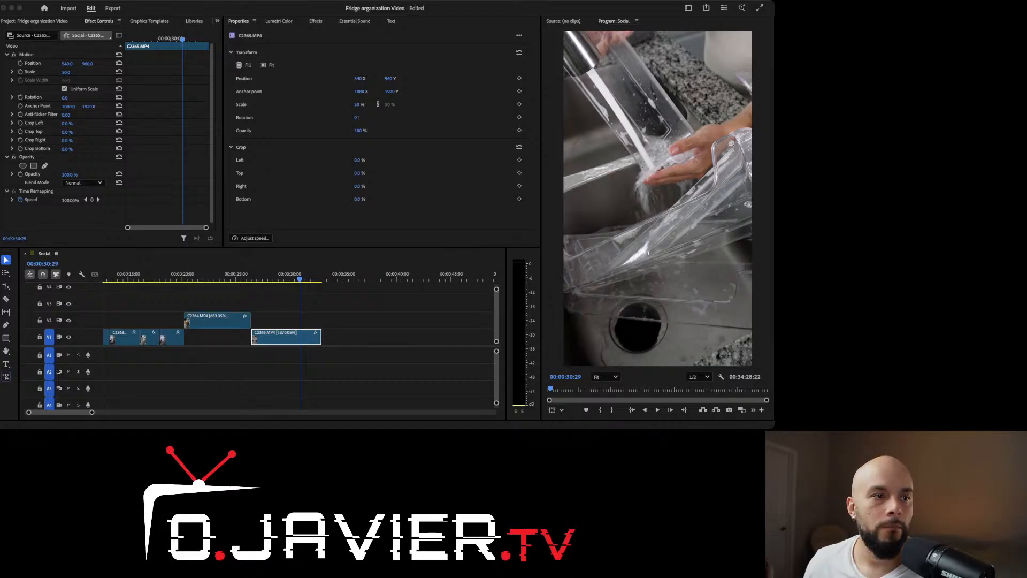
click(299, 278)
key(space)
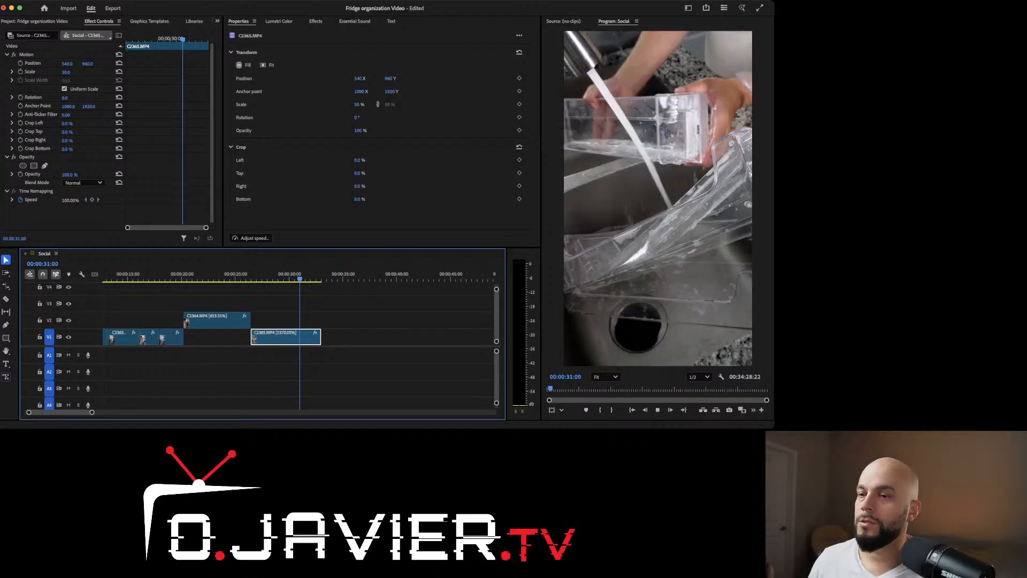
click(237, 278)
key(space)
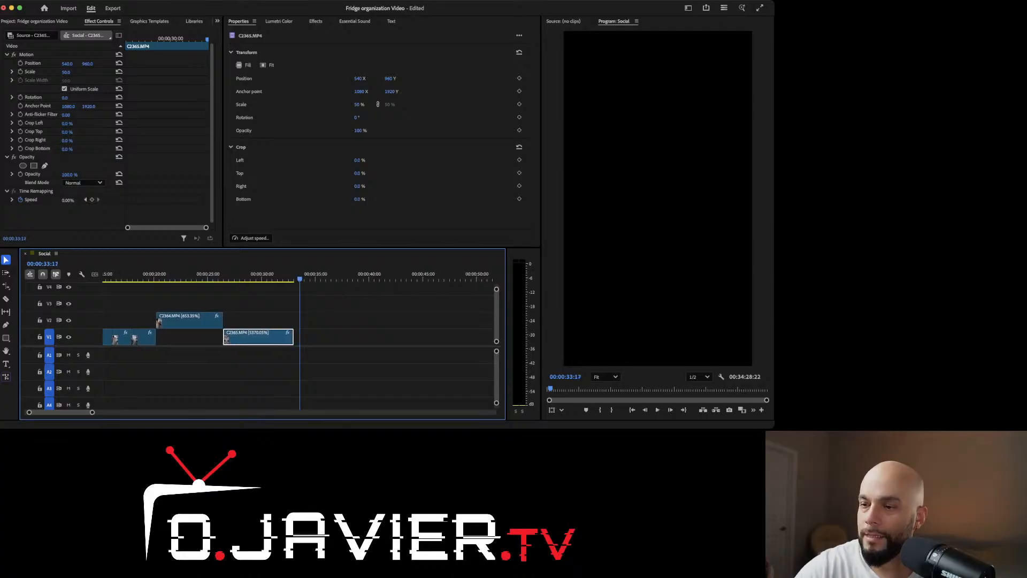
Step: Move the remaining clips C2366.MP4 and C2367.MP4 together so that C2366.MP4 starts at 00:00:33:07, after C2365.MP4
key(minus)
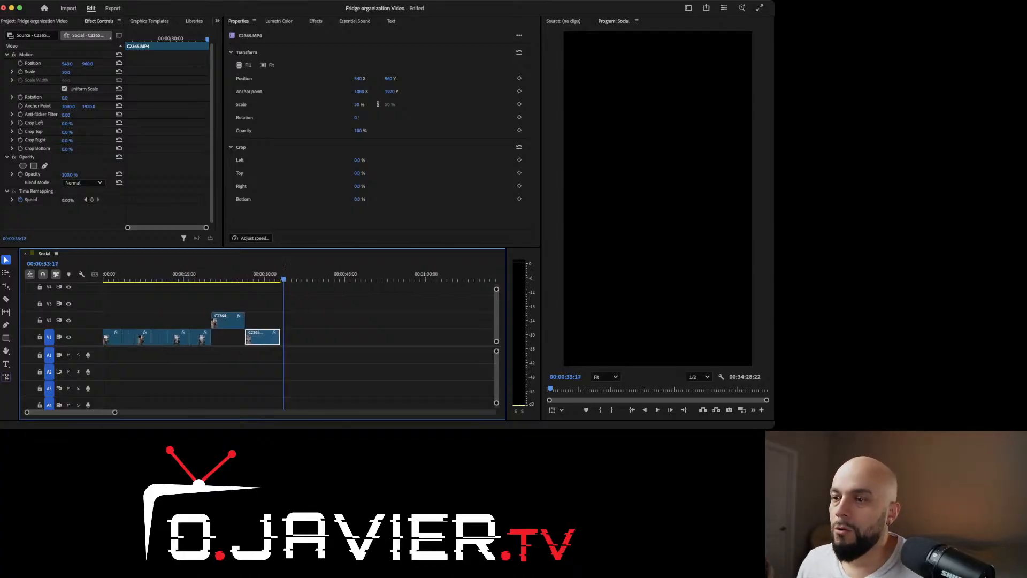
drag(284, 279, 282, 279)
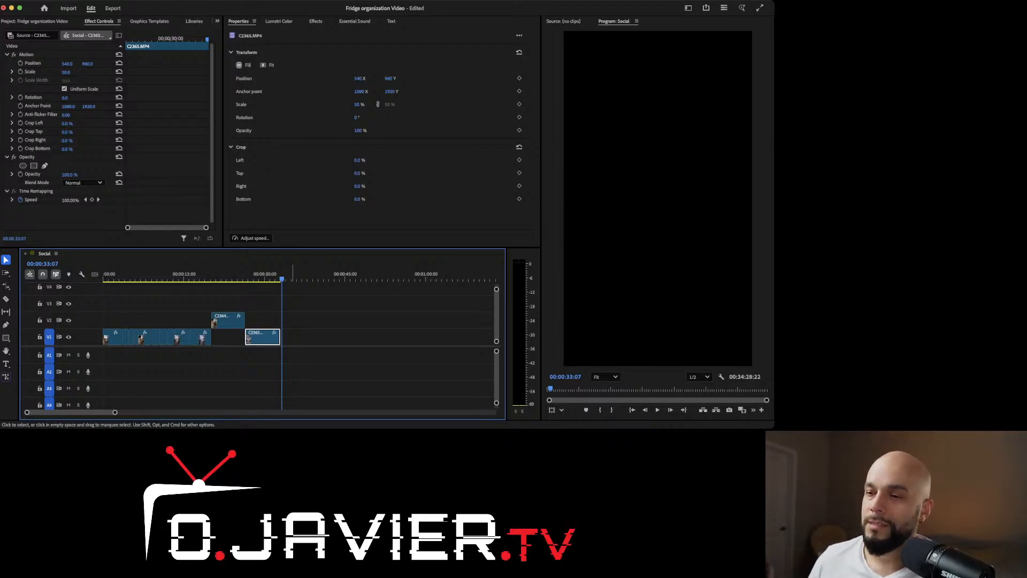
key(minus)
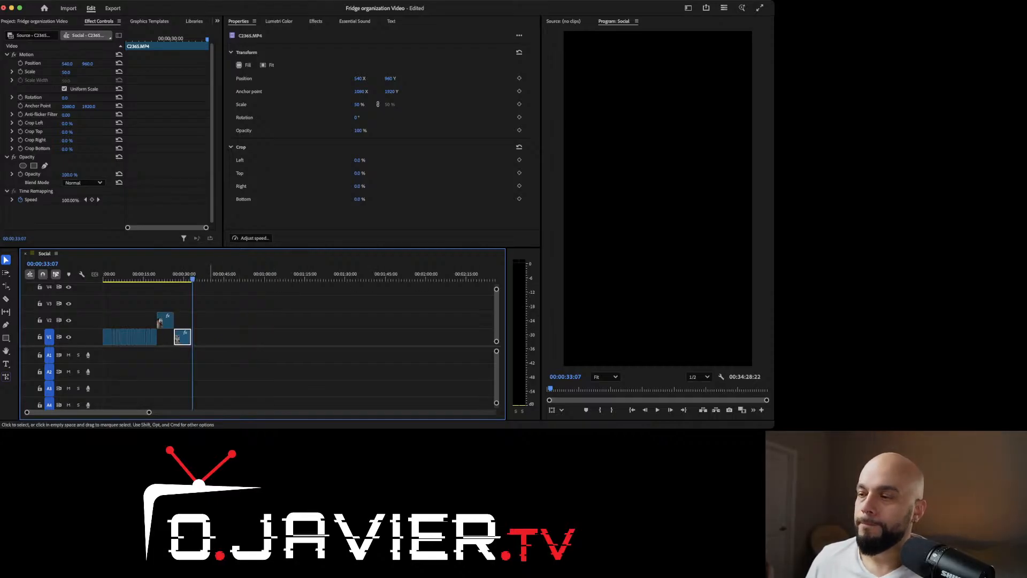
key(minus)
key(minus)
key(minus)
drag(268, 297, 115, 321)
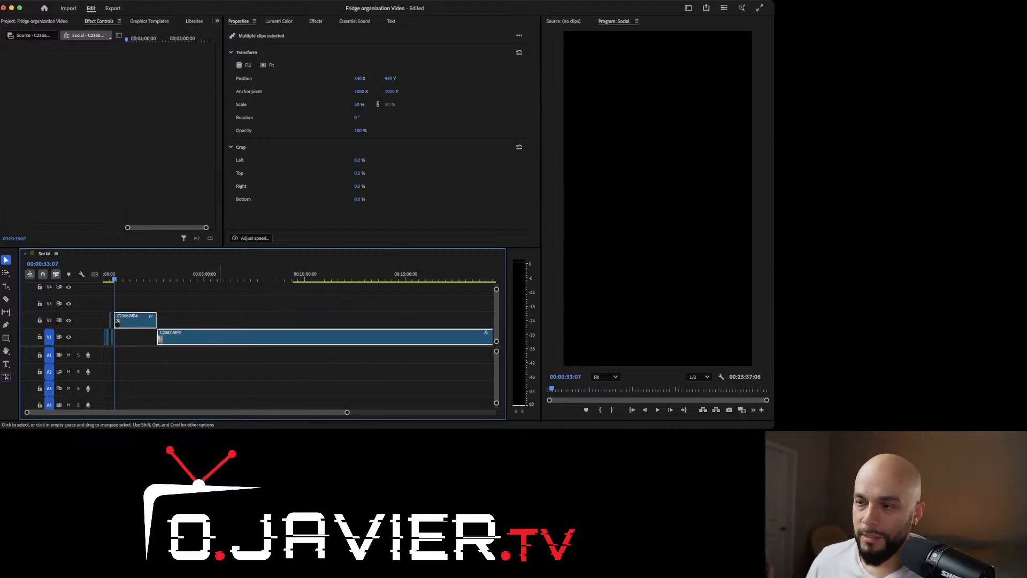
Step: Scrub through C2367.MP4 and C2366.MP4 to examine the fridge and sink footage and find where the action starts
key(minus)
drag(338, 274, 270, 275)
click(337, 311)
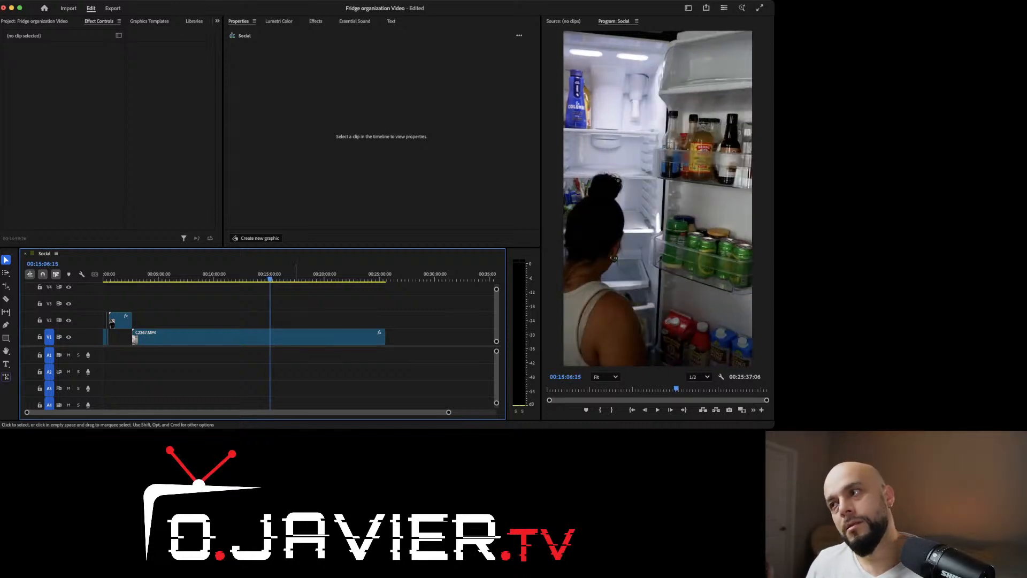
click(109, 275)
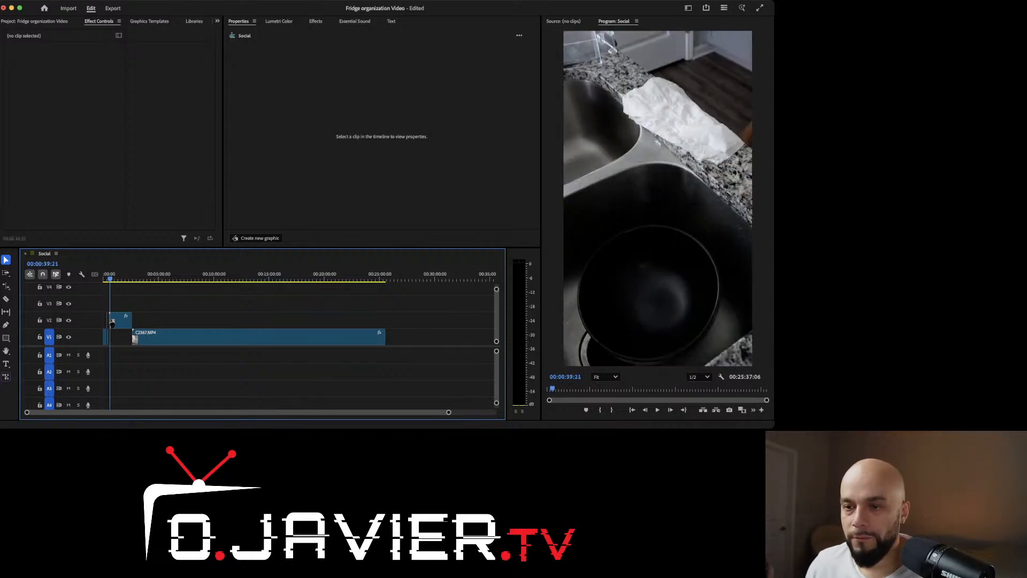
key(equal)
key(equal)
key(equal)
key(equal)
key(equal)
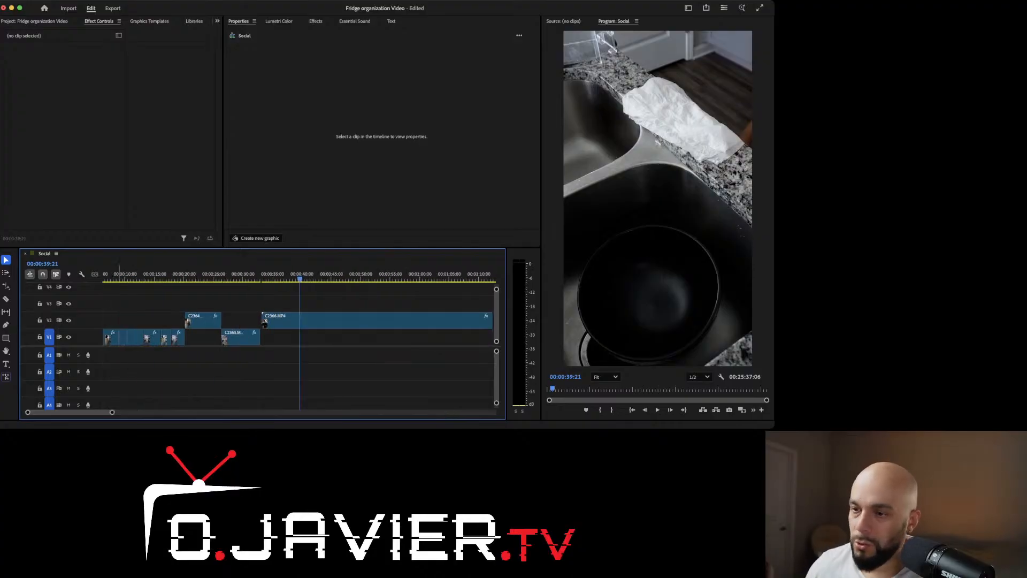
drag(269, 275, 448, 275)
scroll(300, 337, right, 2)
key(minus)
key(minus)
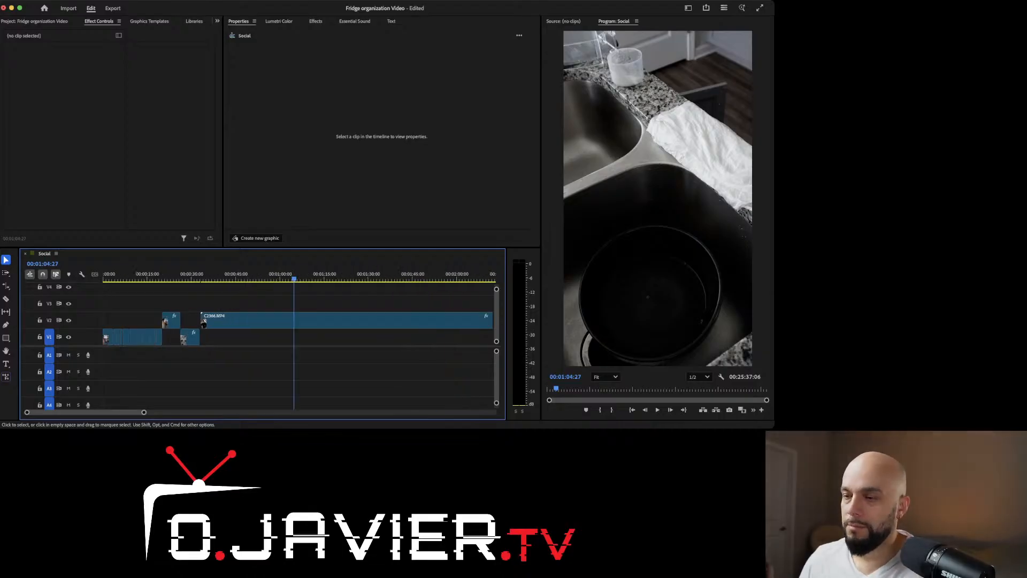
drag(199, 276, 259, 275)
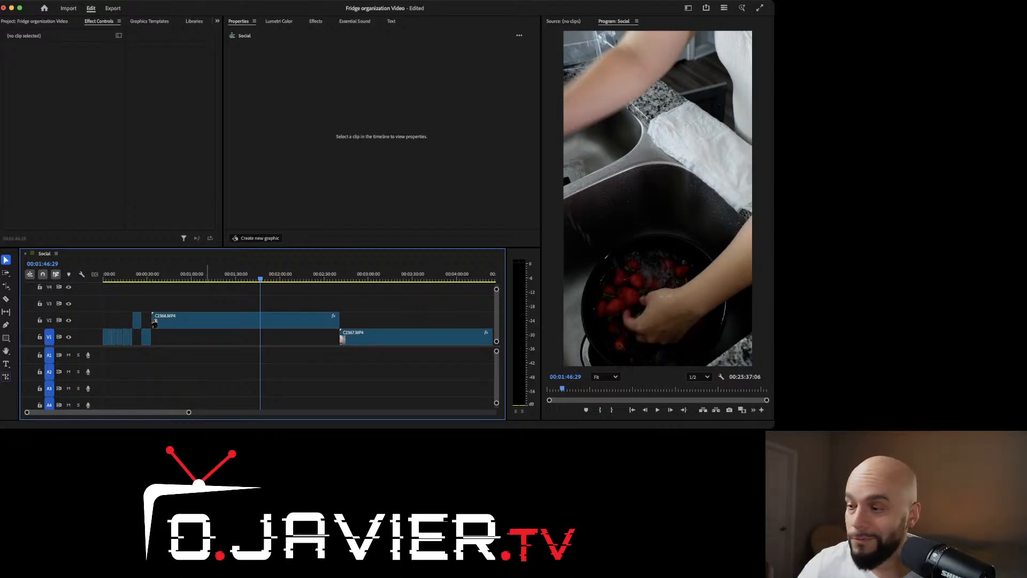
Step: Trim the start of C2366.MP4 up to 00:00:44:20, keep the clip right after C2365.MP4, and review the trimmed footage
click(167, 274)
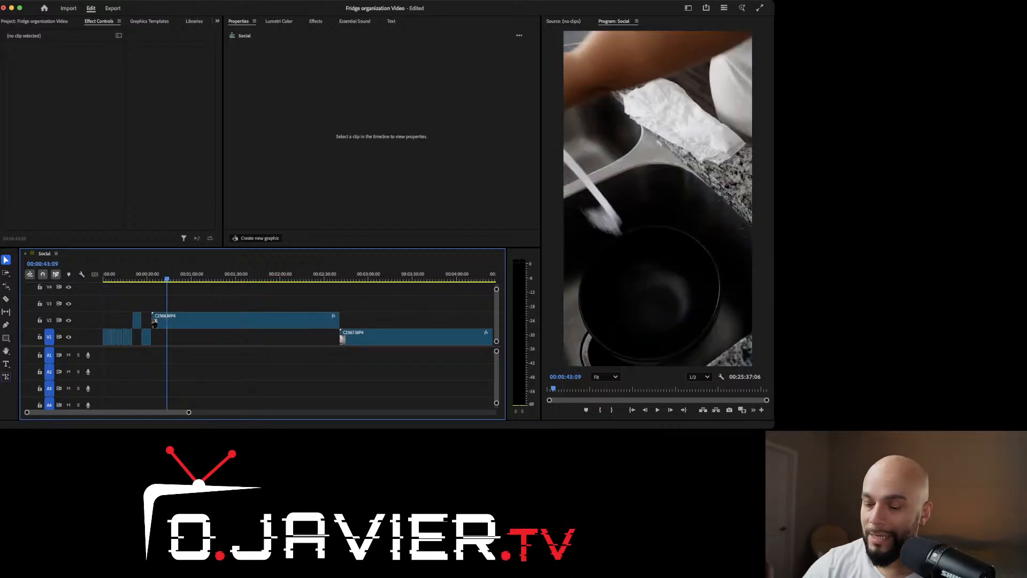
mouse_move(167, 275)
mouse_down()
mouse_move(154, 275)
mouse_move(169, 275)
mouse_up()
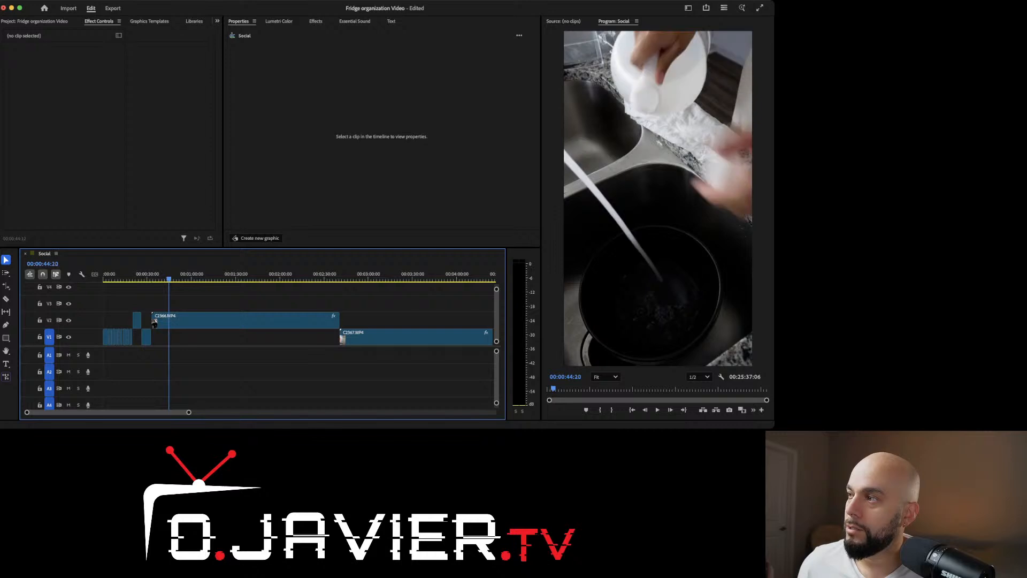
drag(154, 321, 177, 321)
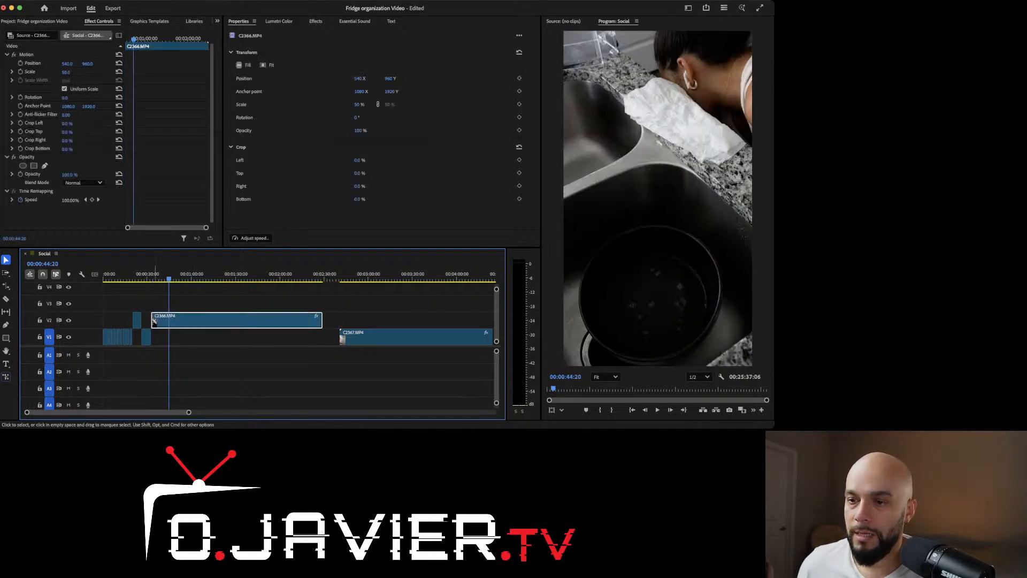
click(145, 275)
key(space)
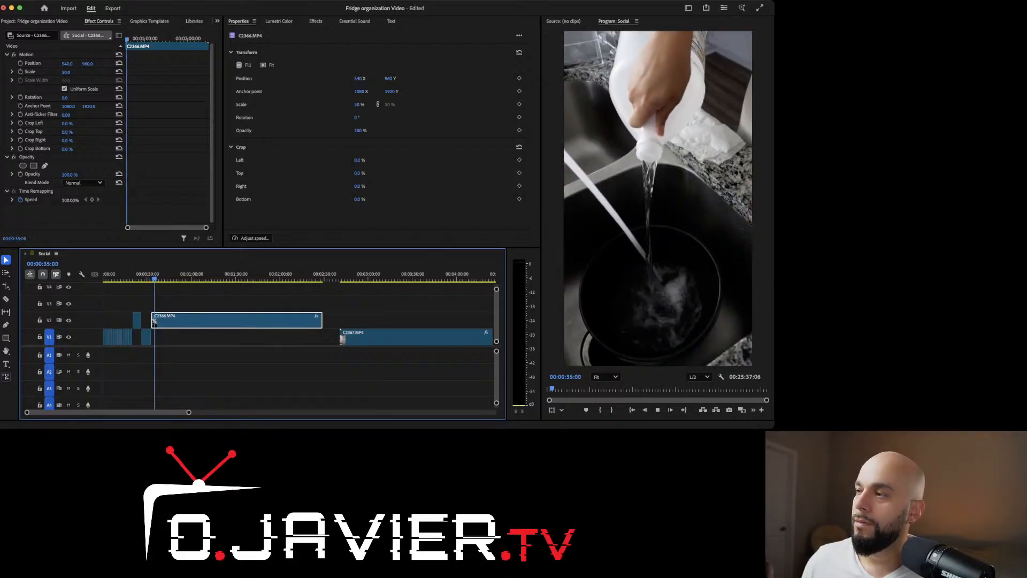
key(space)
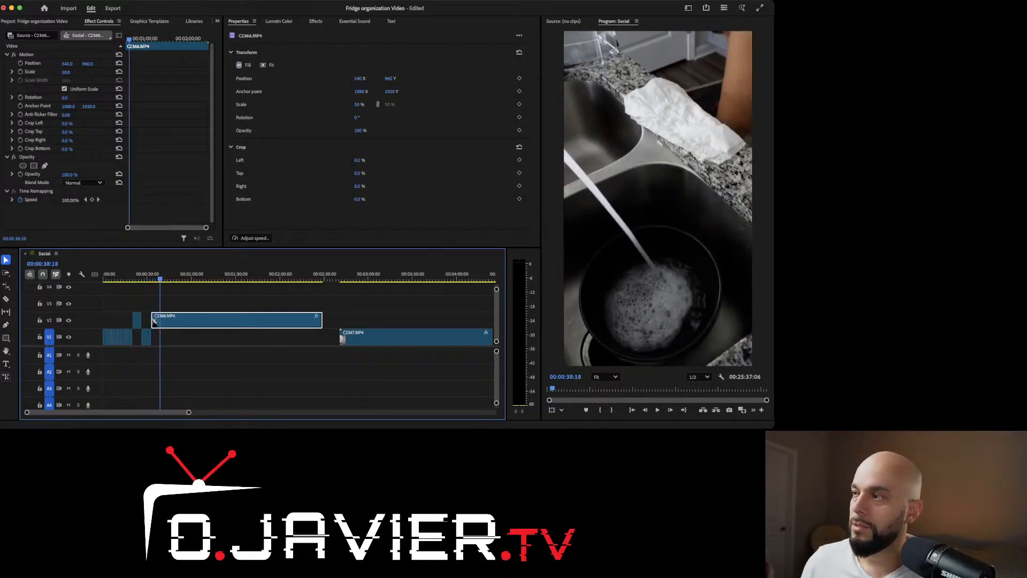
key(l)
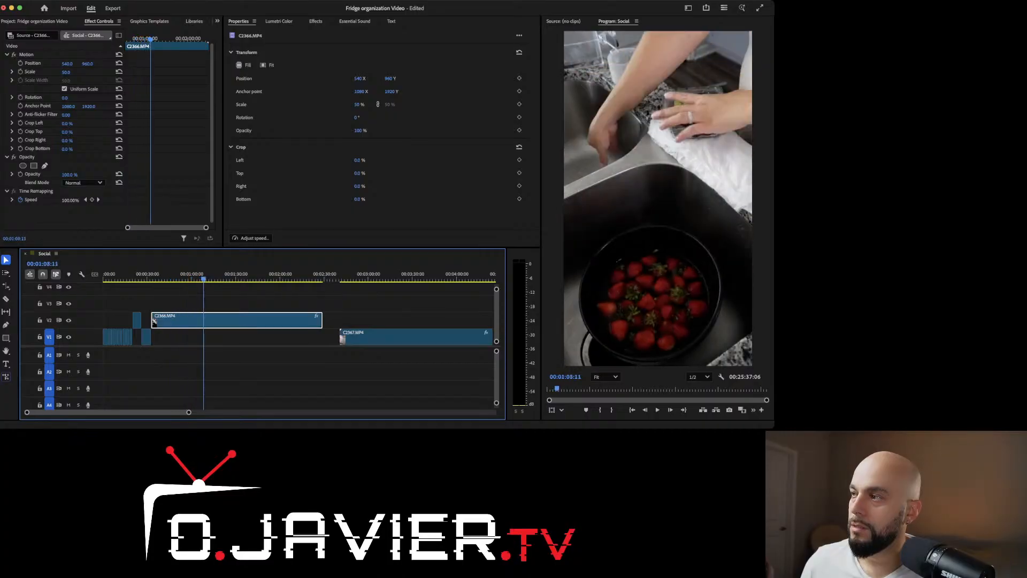
key(j)
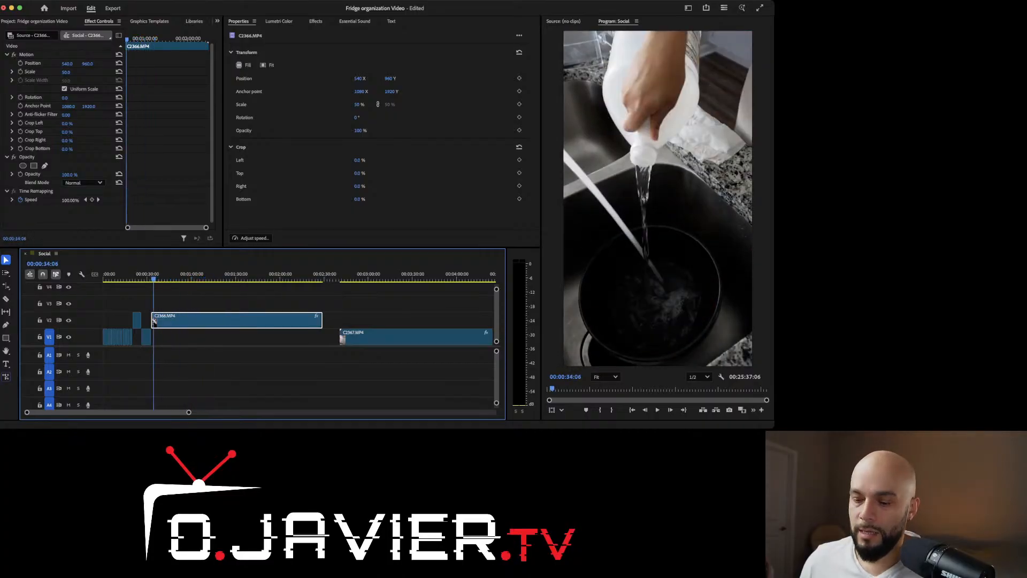
key(equal)
key(equal)
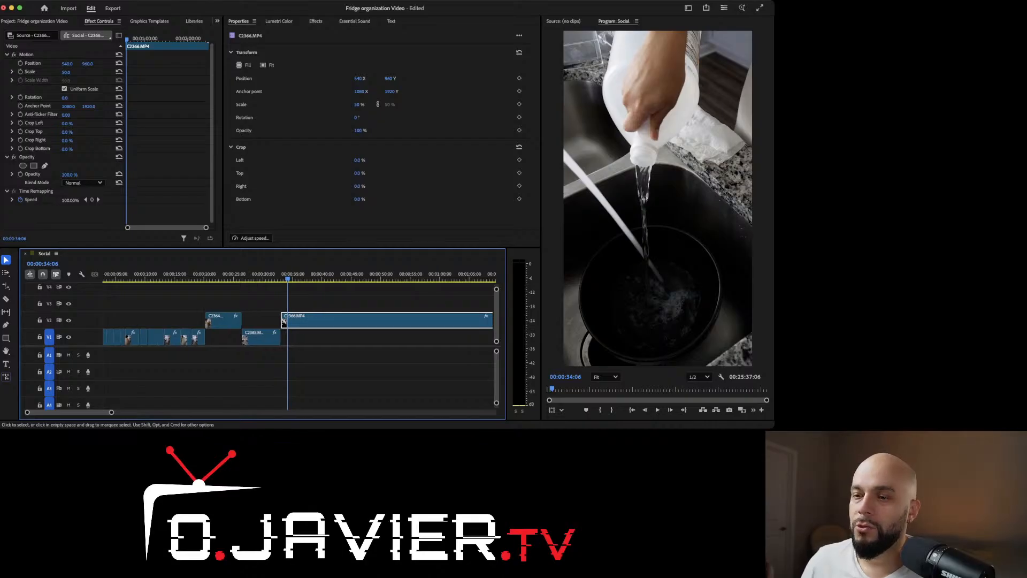
Step: Play the edit from about 00:00:12:08 and review the transition from C2365.MP4 into the pouring shot of C2366.MP4
scroll(300, 343, left, 3)
drag(152, 277, 175, 278)
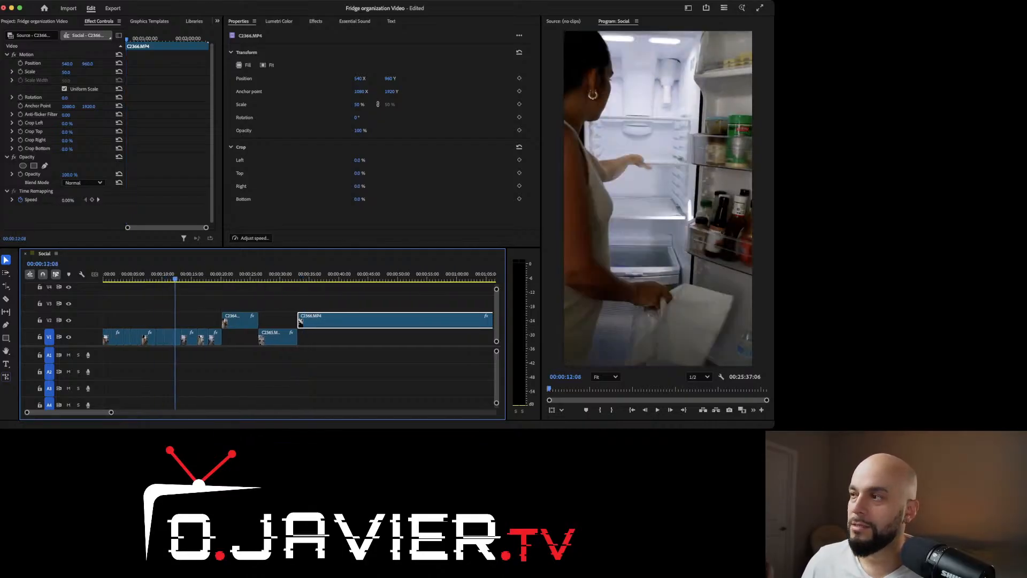
key(space)
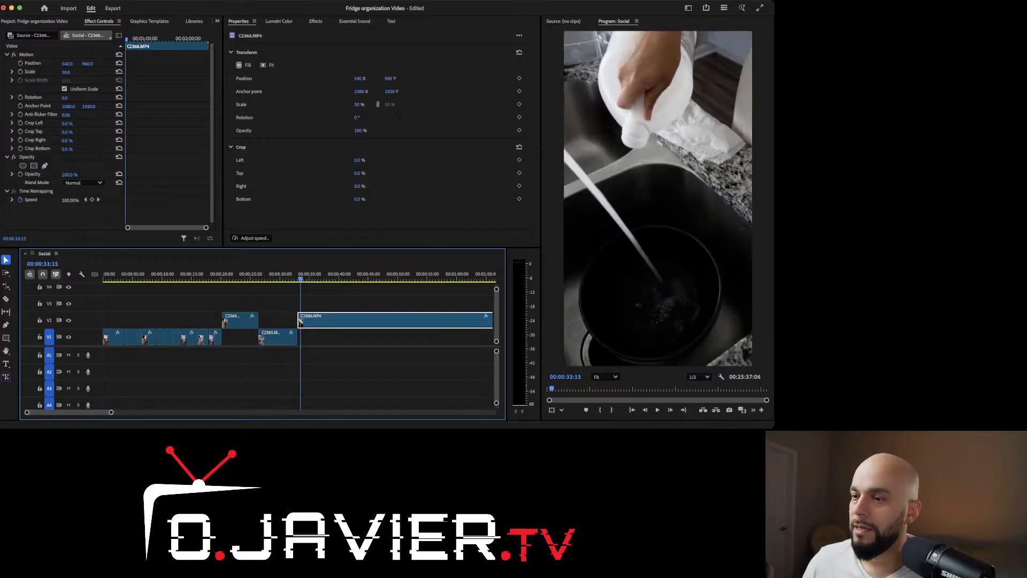
key(space)
key(equal)
key(equal)
key(j)
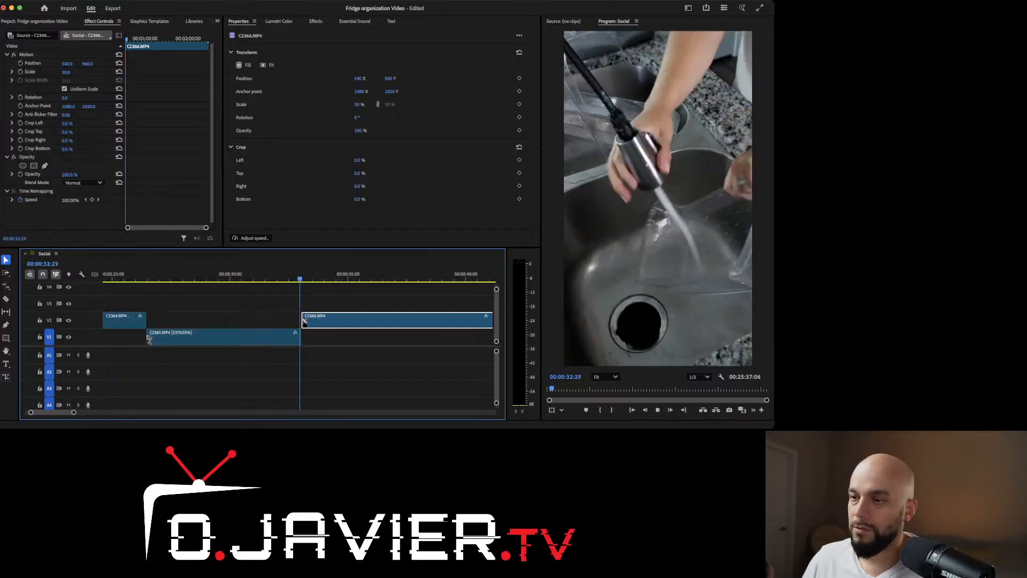
key(l)
key(j)
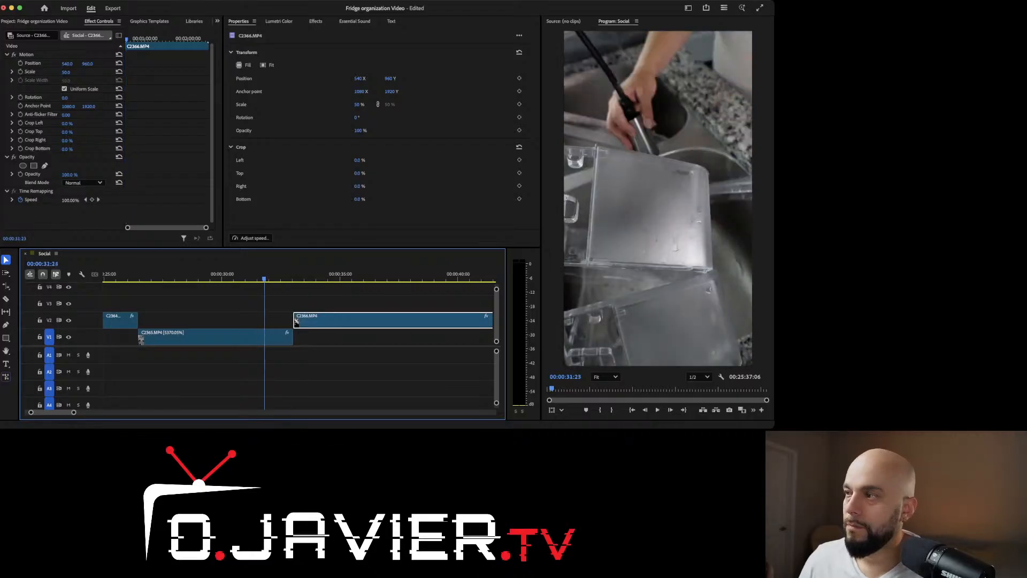
key(l)
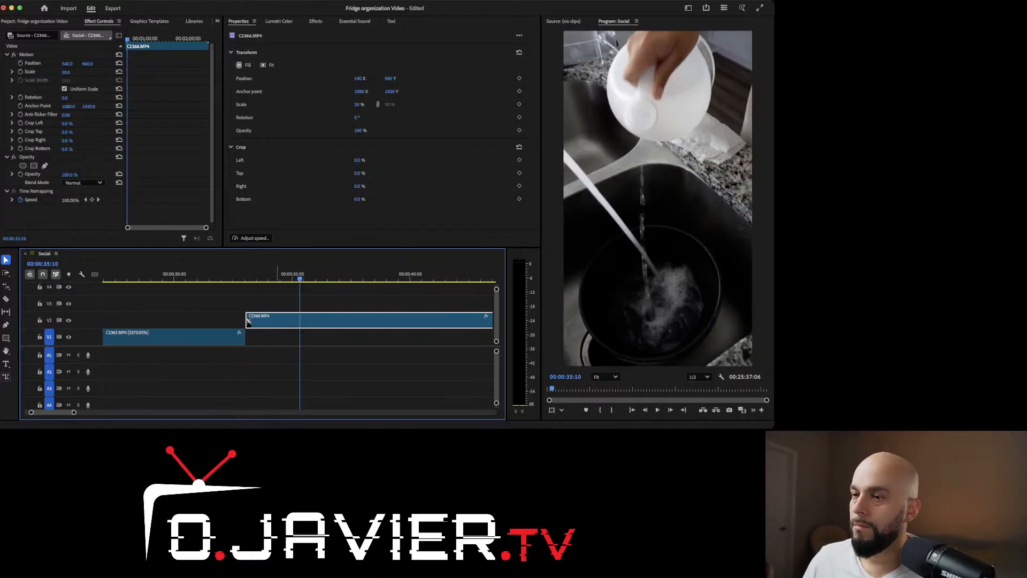
Step: Split C2366.MP4 at 00:00:35:02, during the pouring into the pan
click(254, 274)
key(space)
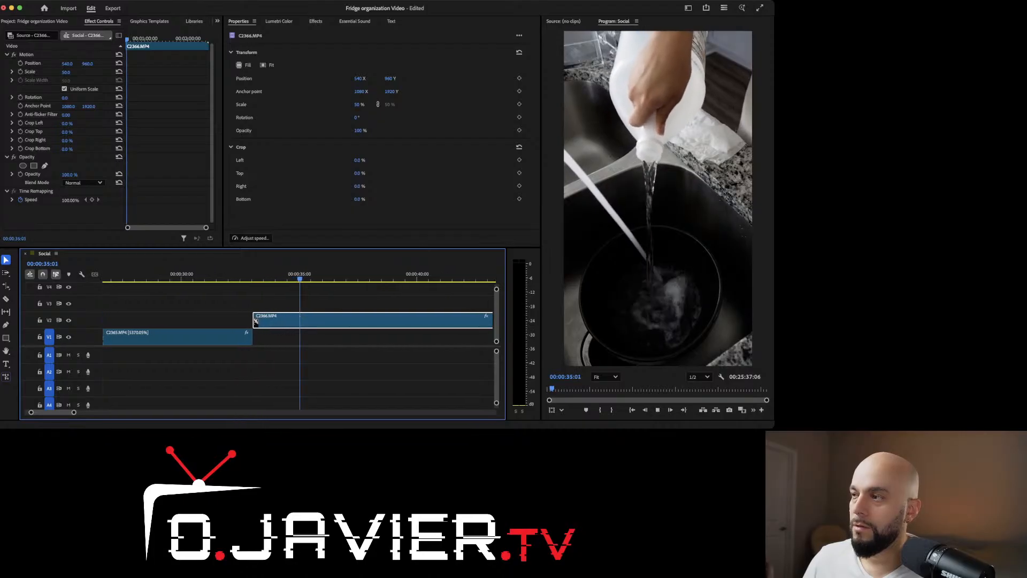
key(space)
key(c)
click(300, 320)
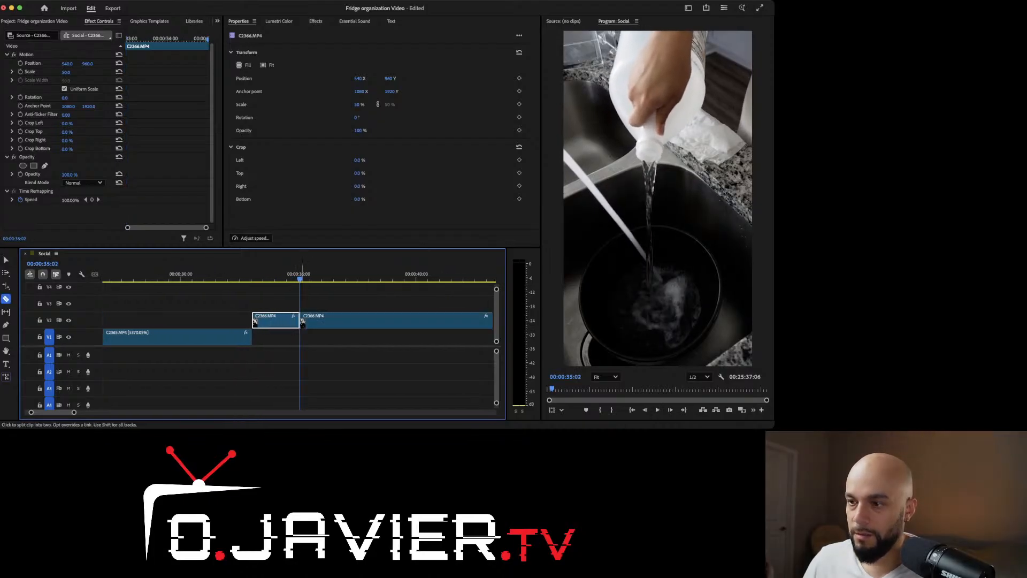
Step: Scan the rest of C2366.MP4 after the pouring shot to find where the strawberries are put into the pan
key(v)
key(space)
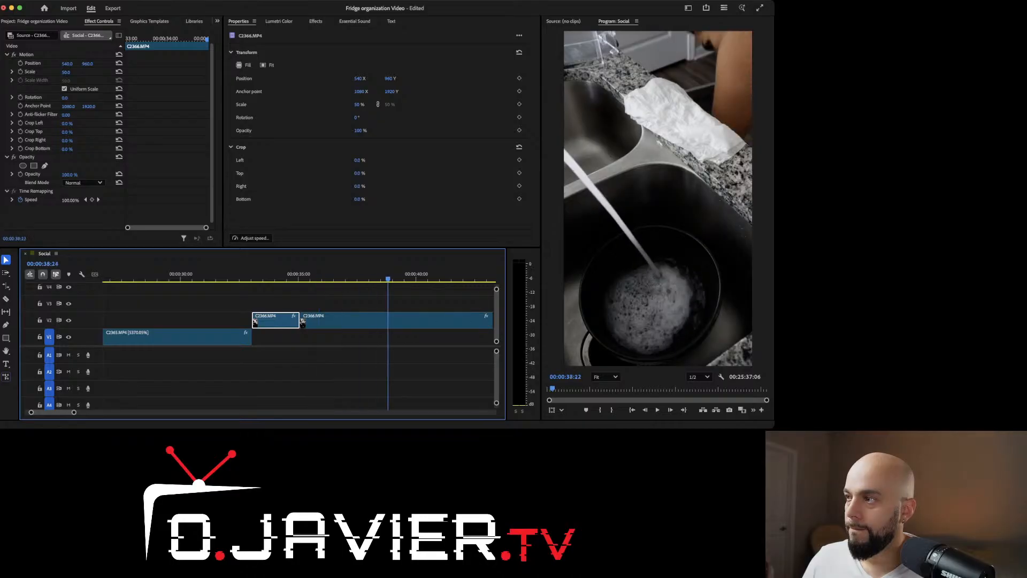
key(minus)
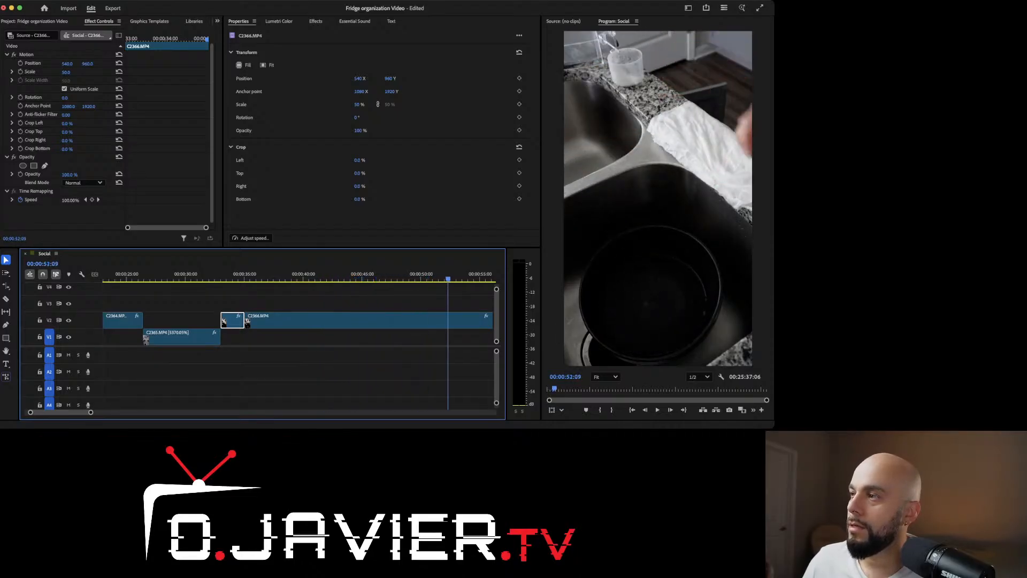
key(j)
key(j)
key(j)
key(l)
key(l)
key(l)
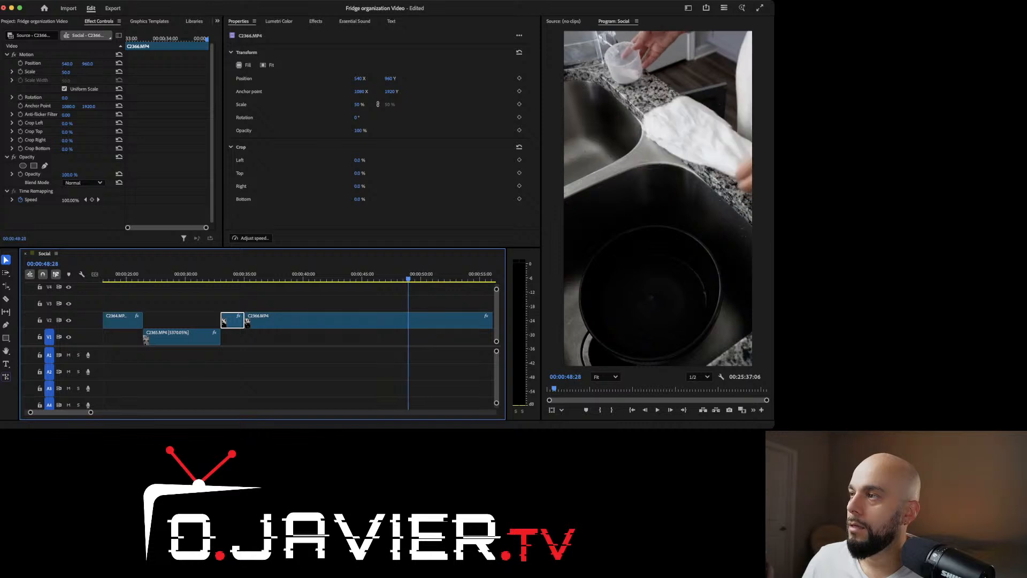
key(k)
scroll(300, 342, right, 3)
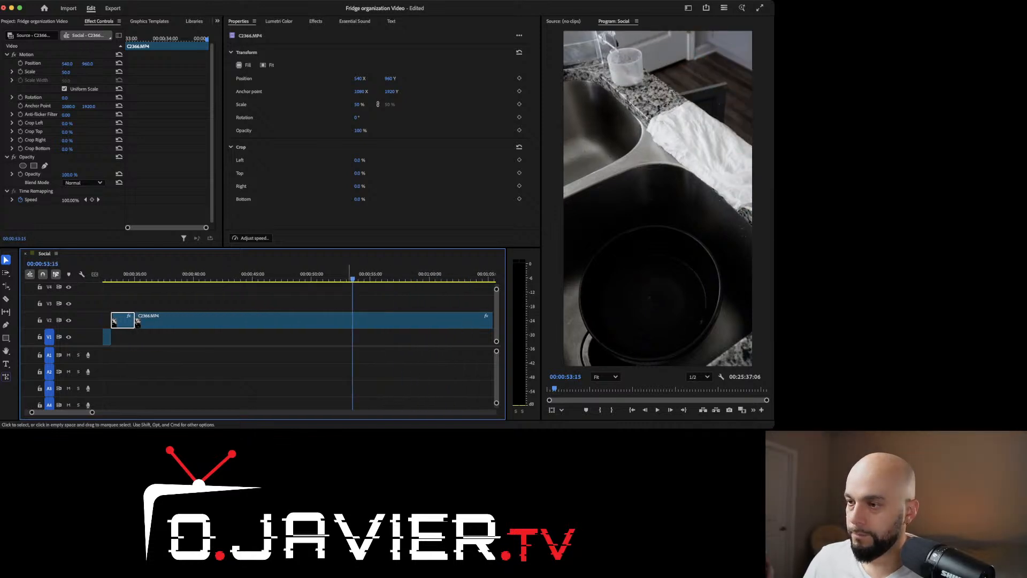
key(minus)
key(l)
key(l)
key(l)
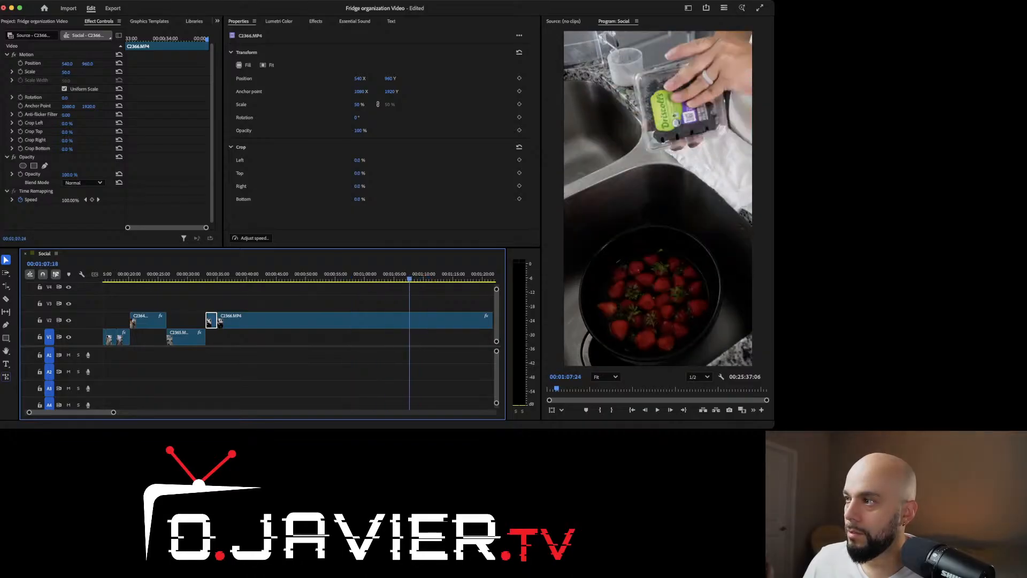
Step: Ripple-trim the start of the second C2366.MP4 segment up to 00:01:05:06, where the strawberry container is about to be emptied
drag(394, 279, 384, 278)
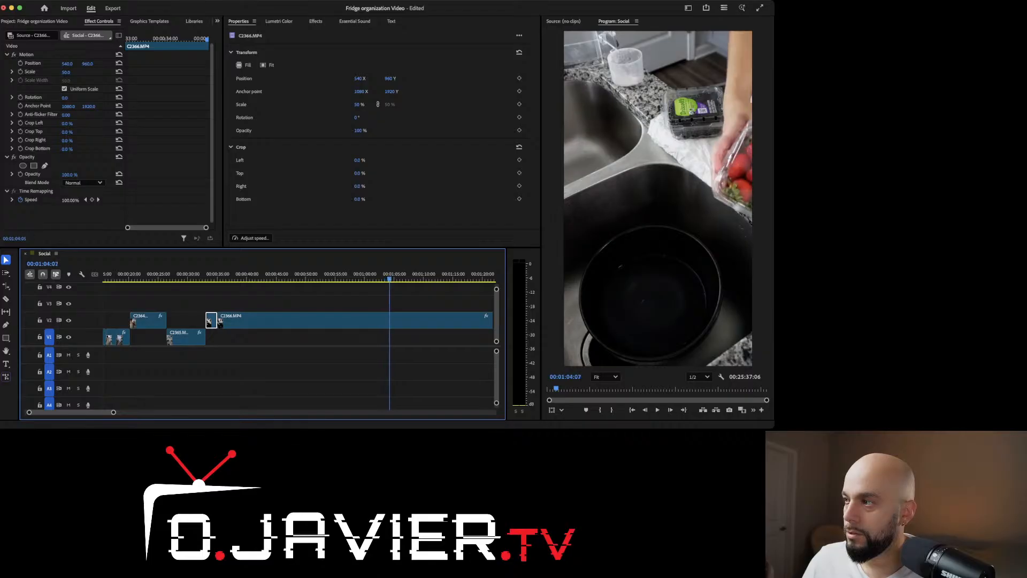
key(j)
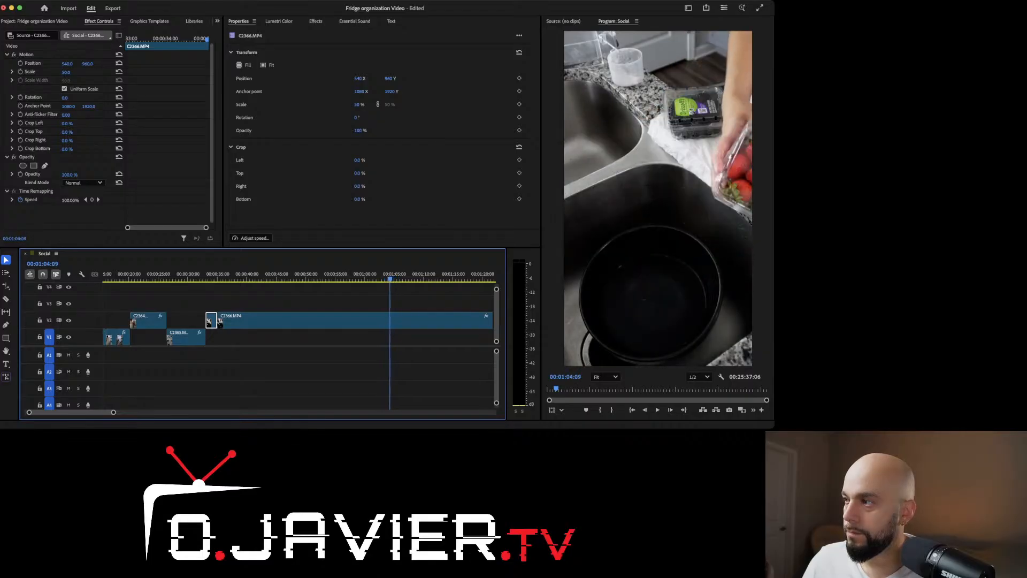
key(l)
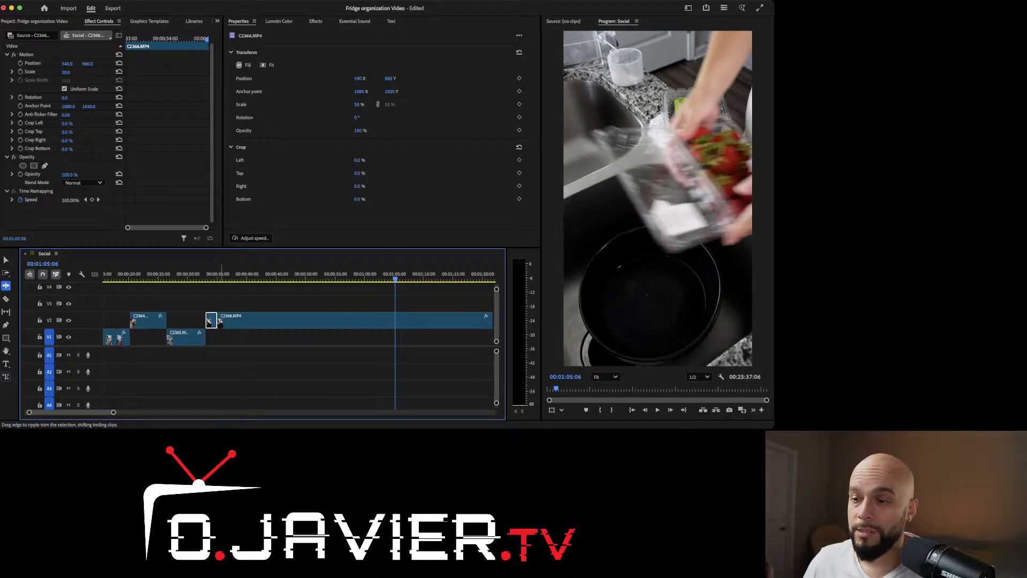
drag(220, 320, 395, 320)
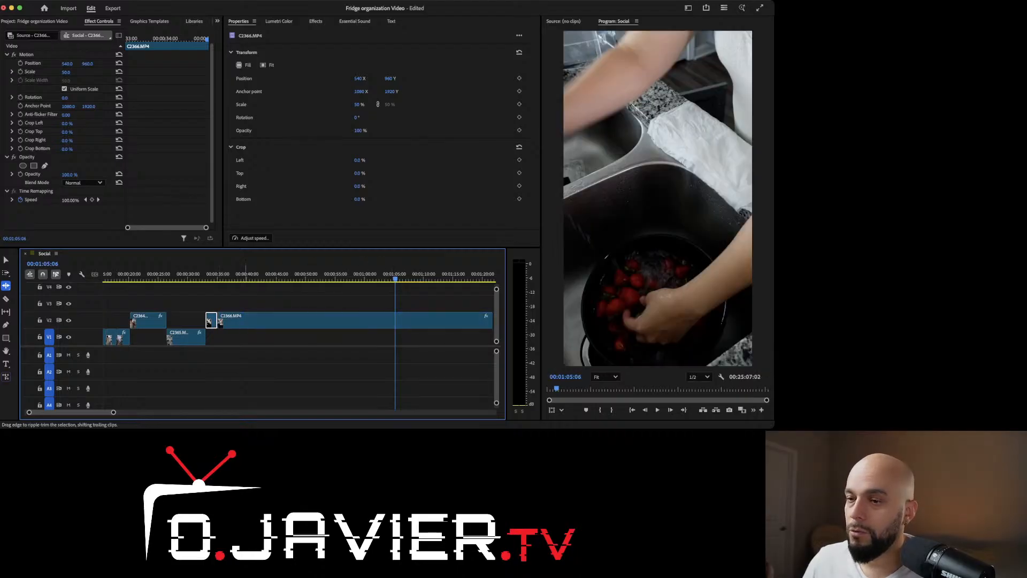
Step: Play the edit across the cut from the water-pouring shot into the strawberry shot of C2366.MP4
click(210, 278)
key(space)
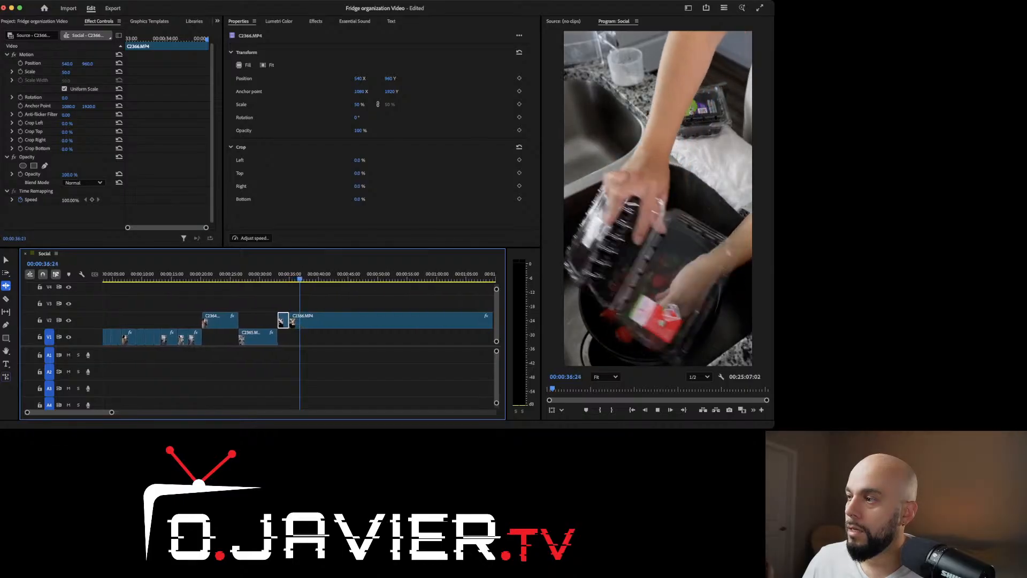
key(space)
Step: Split C2366.MP4 at 00:00:36:28, as the emptied strawberry container is lifted away from the pan
key(Left)
key(Left)
key(Left)
key(Left)
key(Left)
key(Left)
key(Left)
key(Left)
key(Left)
key(Left)
key(Left)
key(Left)
key(Left)
key(Left)
key(Left)
key(Left)
key(Left)
key(Left)
key(Left)
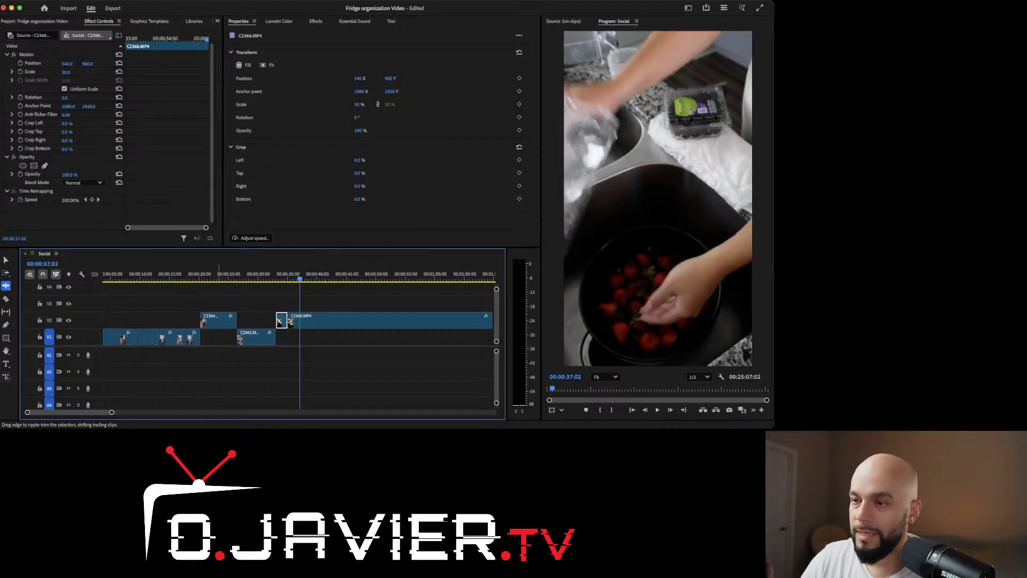
key(Right)
key(Right)
key(Right)
key(Right)
key(Right)
key(Right)
key(Right)
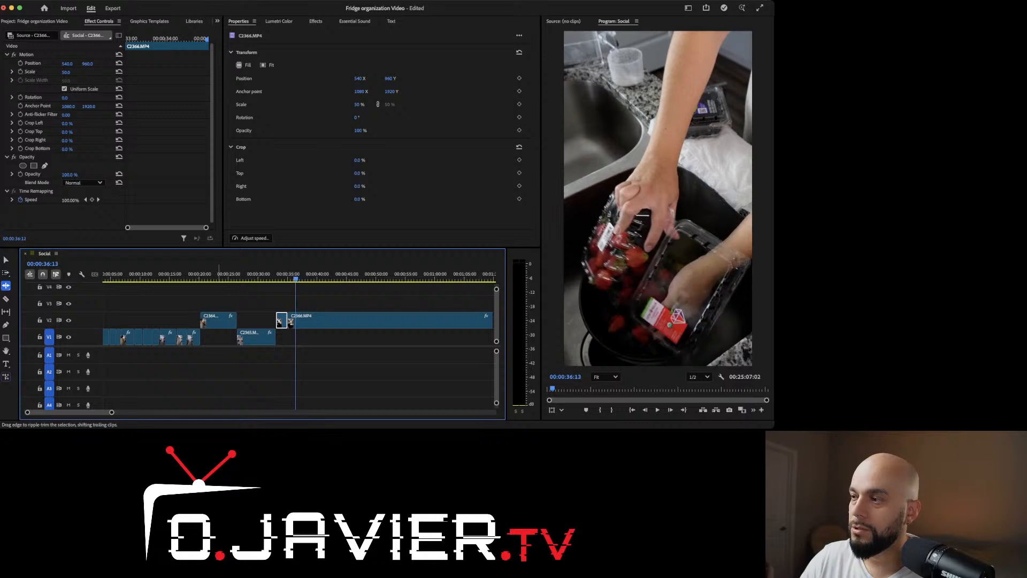
key(Right)
key(Right)
key(Right)
key(Right)
key(Right)
key(Right)
key(Right)
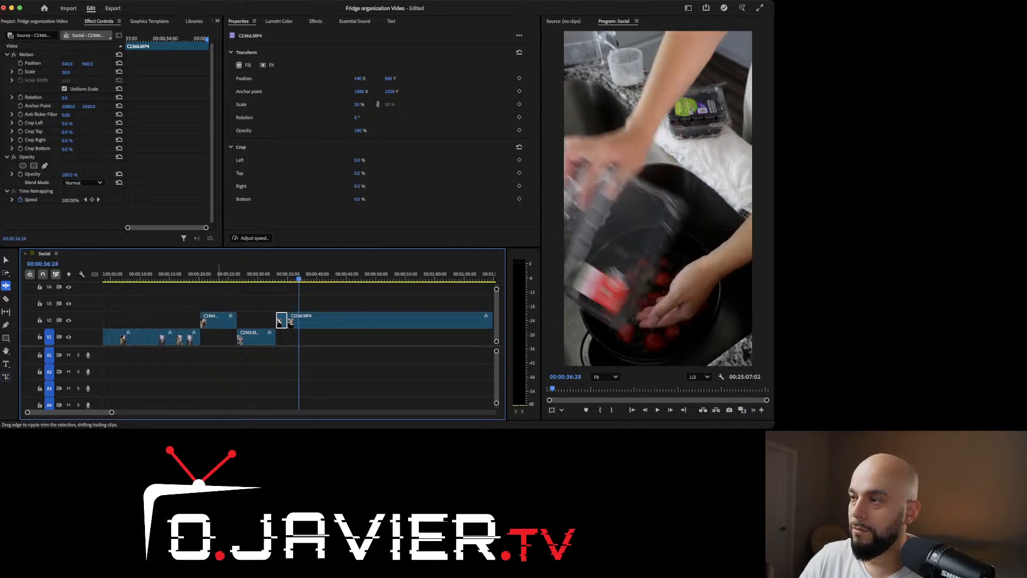
key(c)
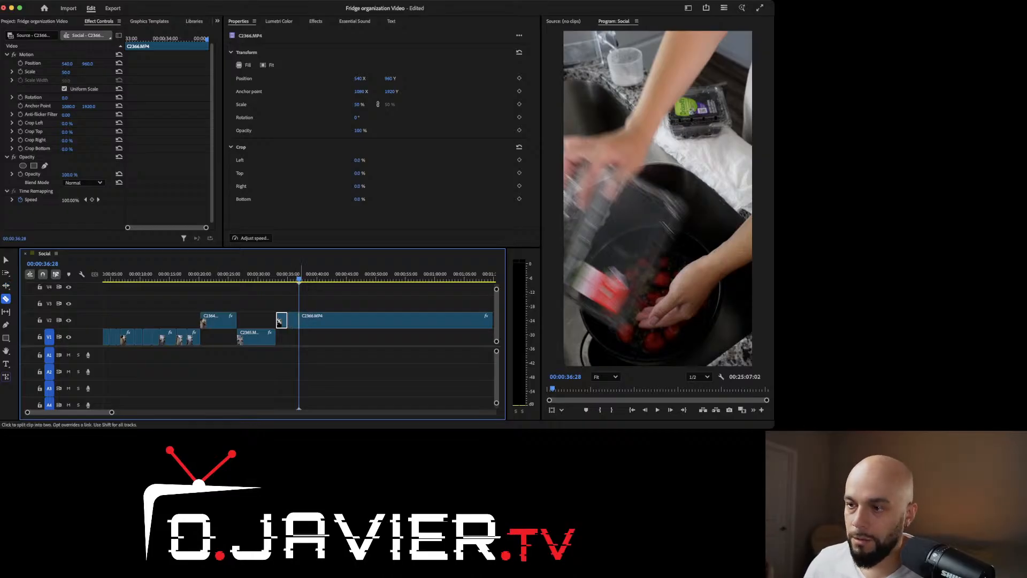
click(299, 319)
key(v)
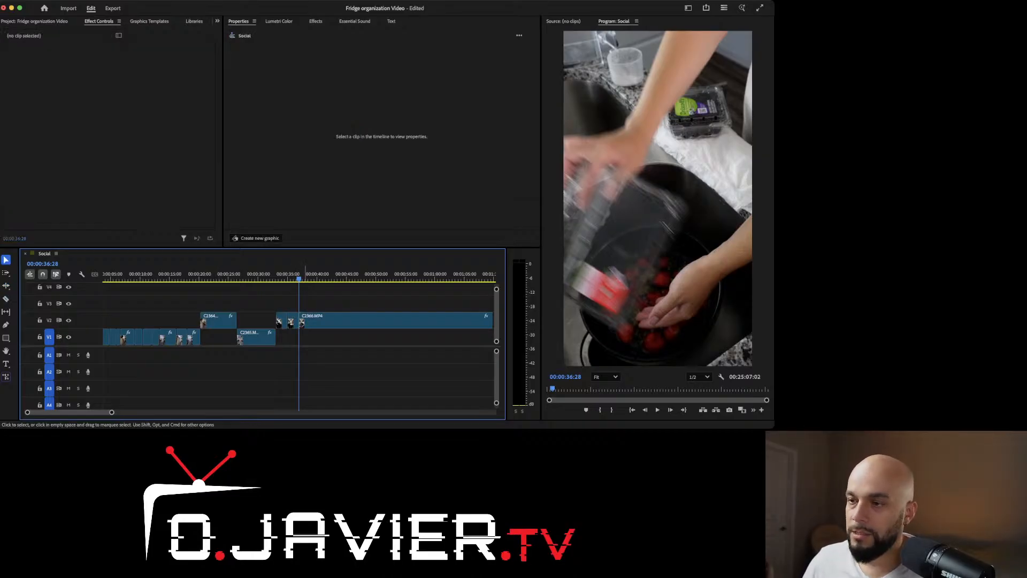
Step: Ripple-trim the start of the remaining C2366.MP4 segment up to 00:00:39:16, where the blackberry container is held before being emptied
scroll(299, 342, right, 5)
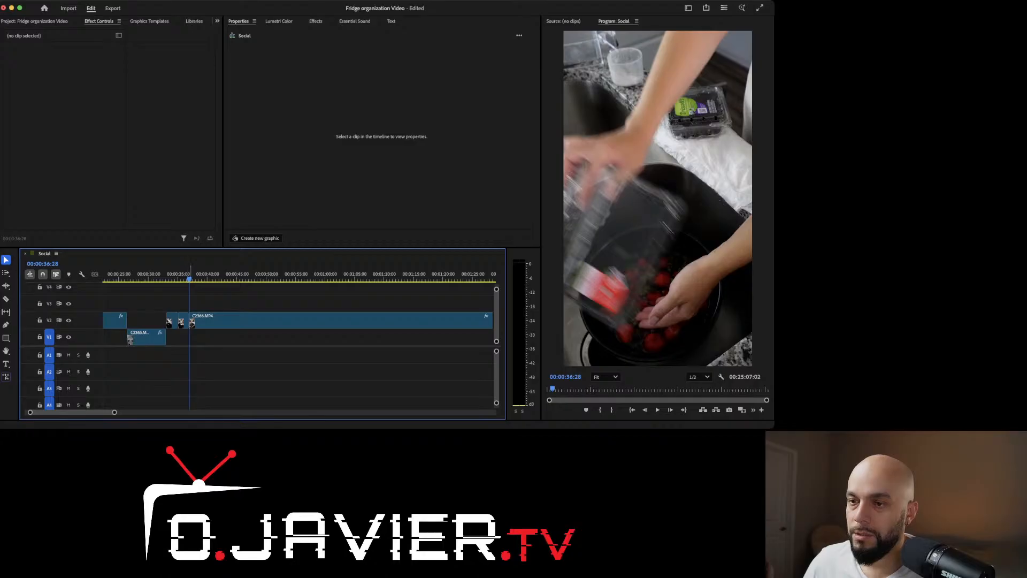
key(c)
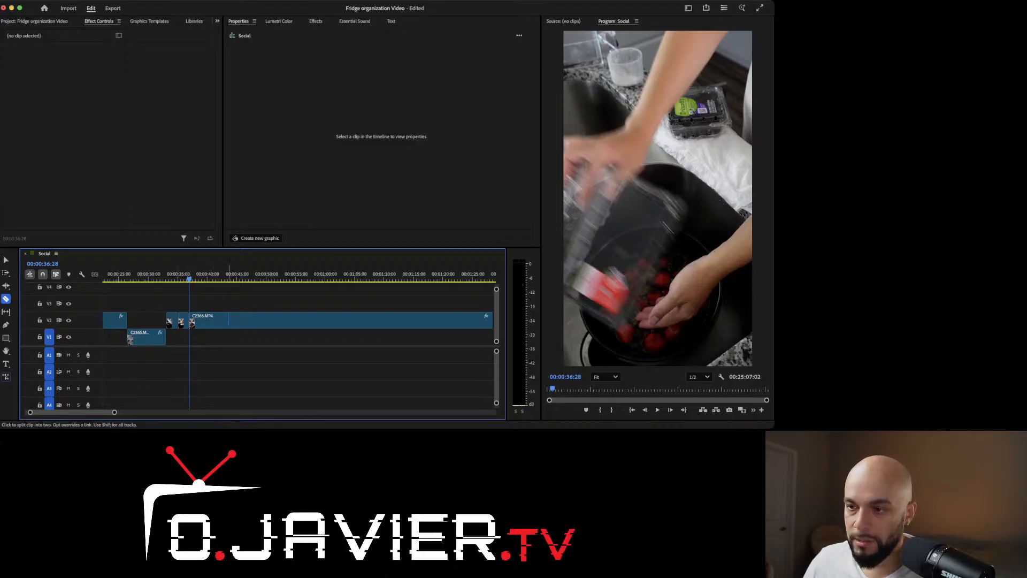
key(v)
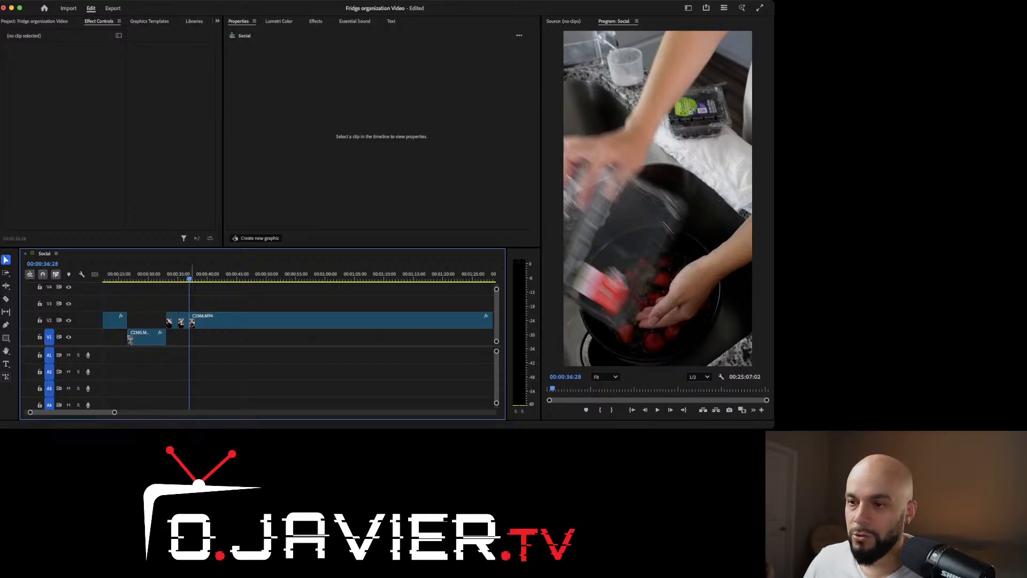
key(space)
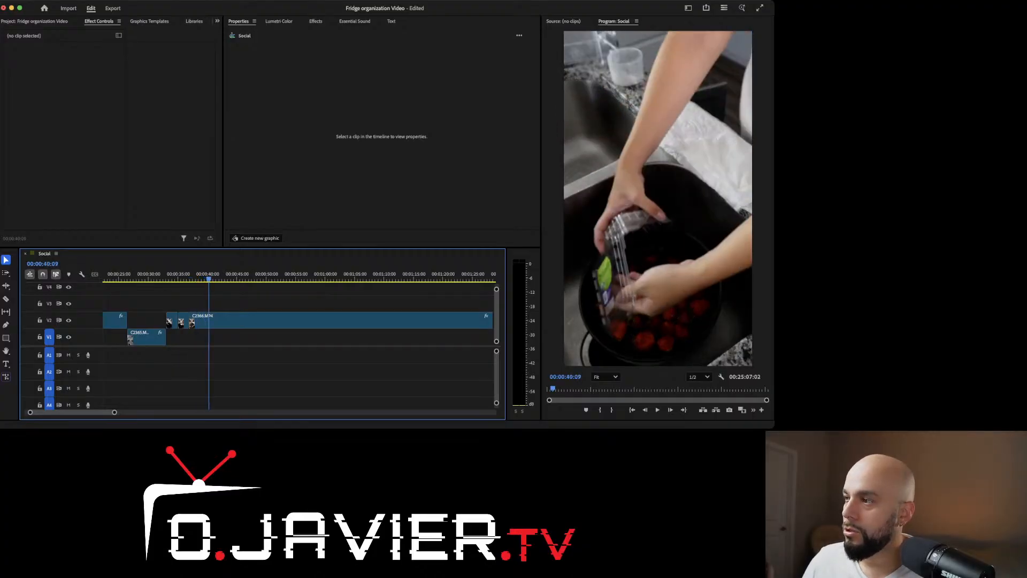
key(j)
key(j)
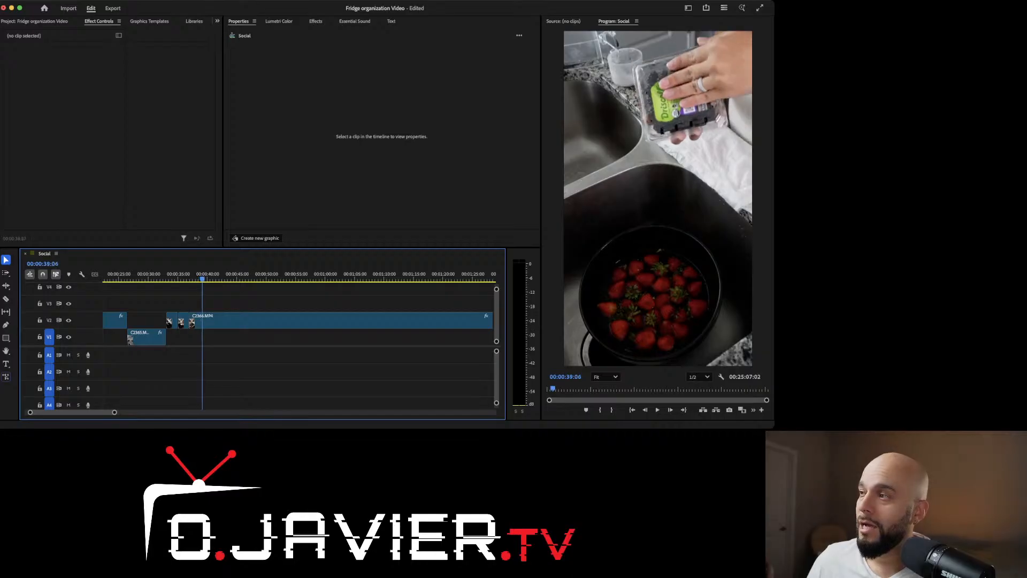
drag(206, 278, 205, 279)
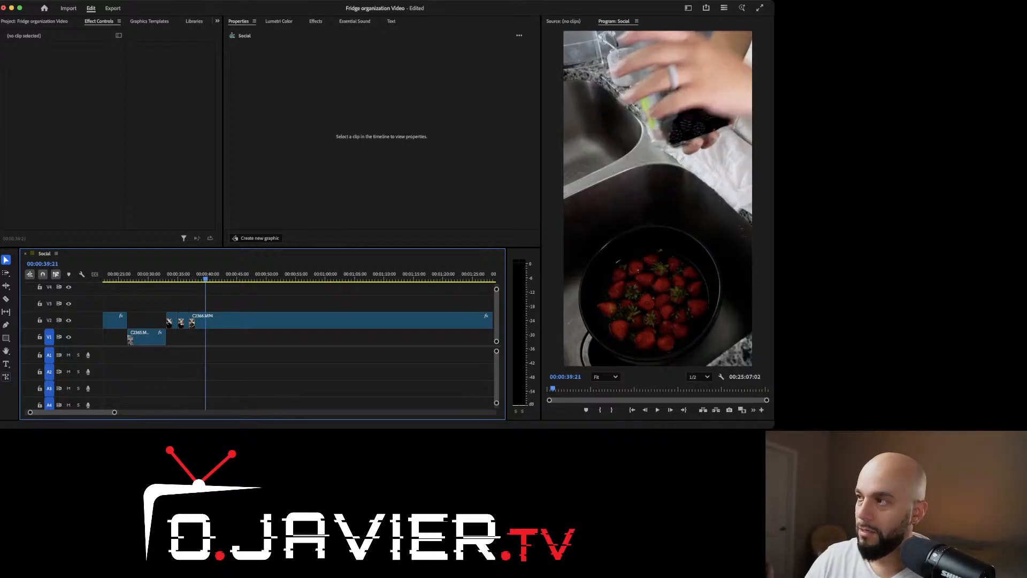
key(Left)
key(Left)
key(Left)
key(Right)
key(Right)
key(Right)
key(Right)
key(Right)
key(Right)
key(Right)
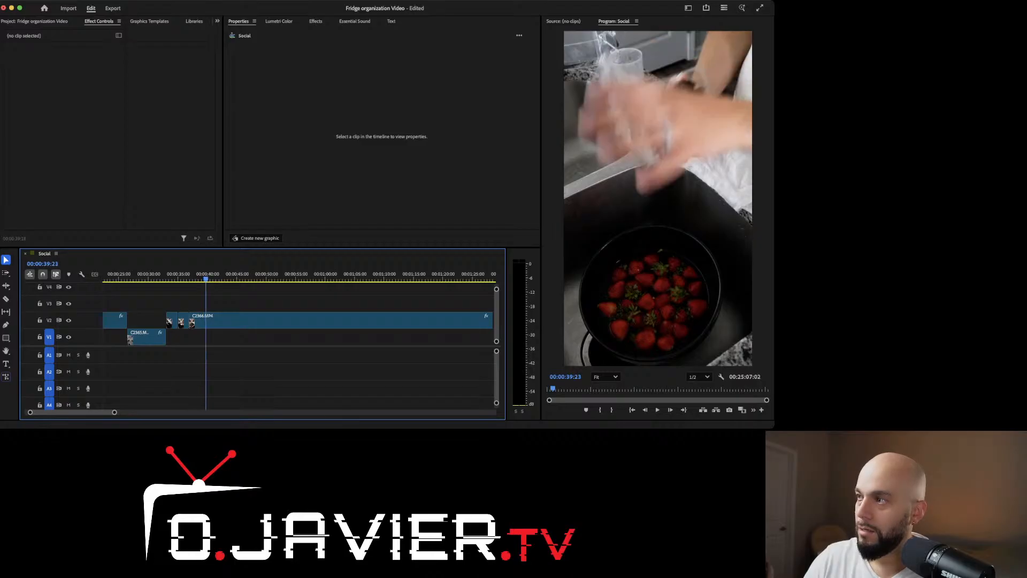
key(Left)
key(Left)
key(Left)
key(Left)
key(Left)
key(Left)
key(Left)
key(Left)
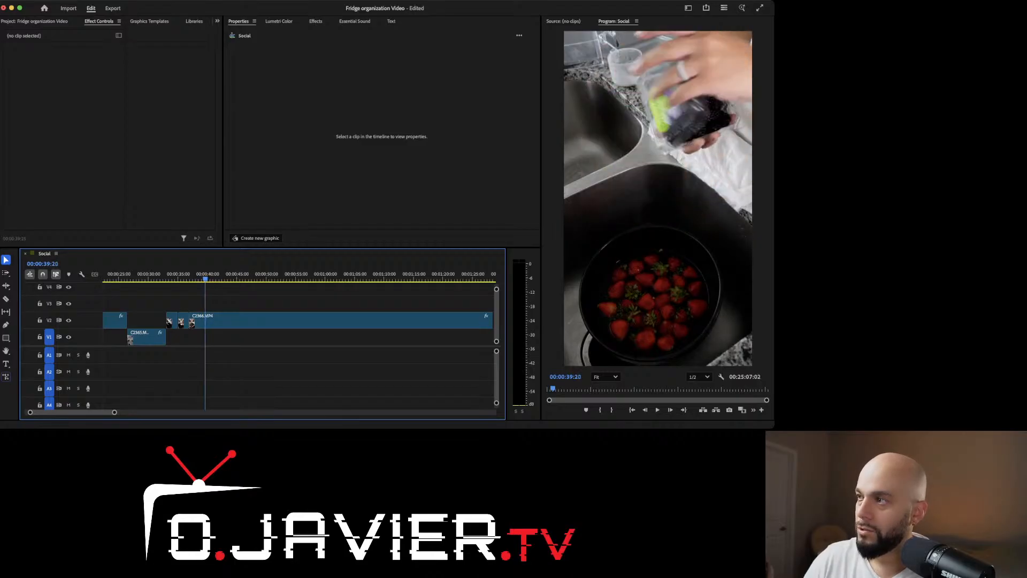
key(Left)
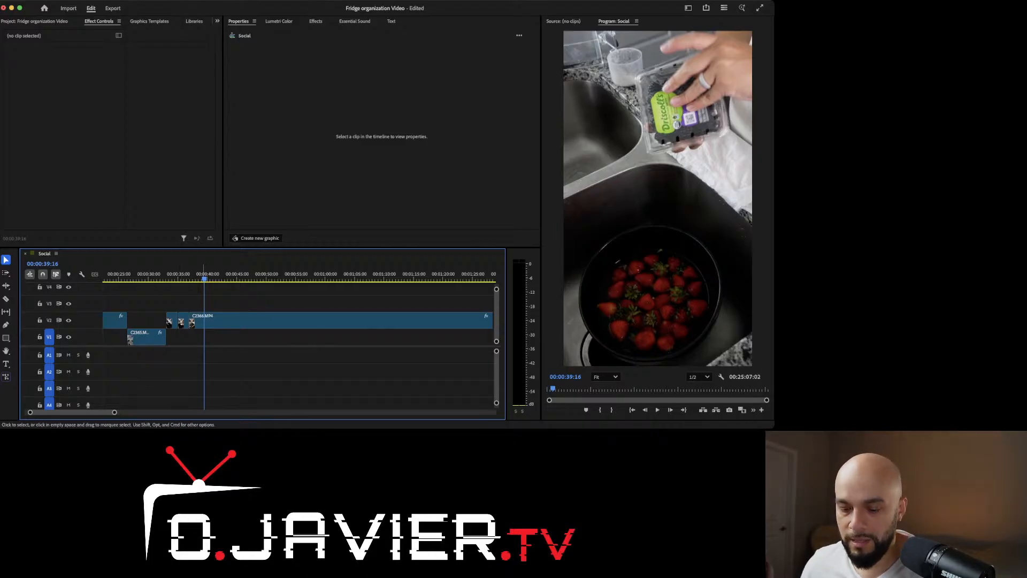
key(b)
drag(191, 320, 206, 320)
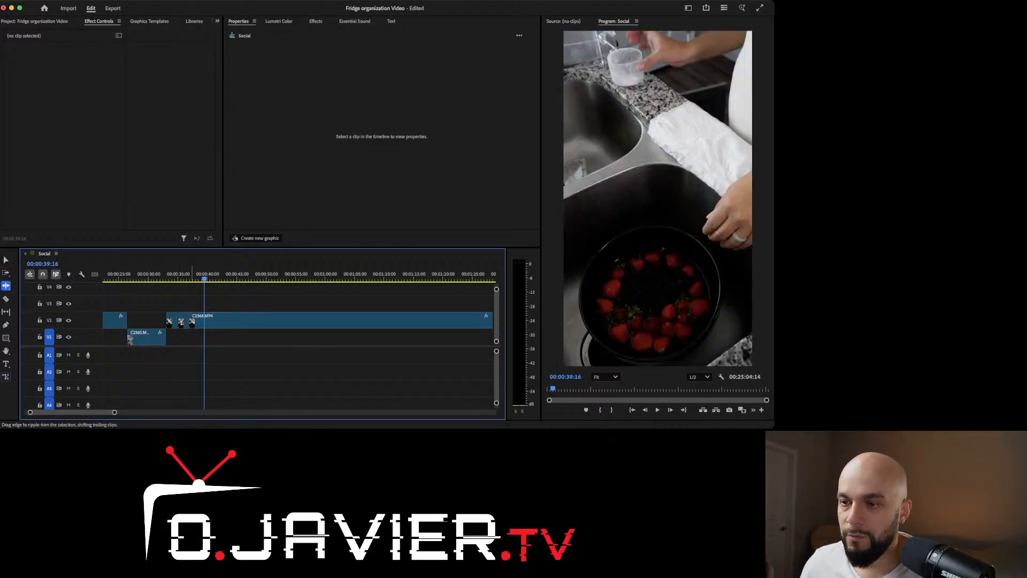
Step: Play the edit repeatedly across the cut from the strawberry shot into the blackberry shot to review the jump cut
click(185, 272)
key(space)
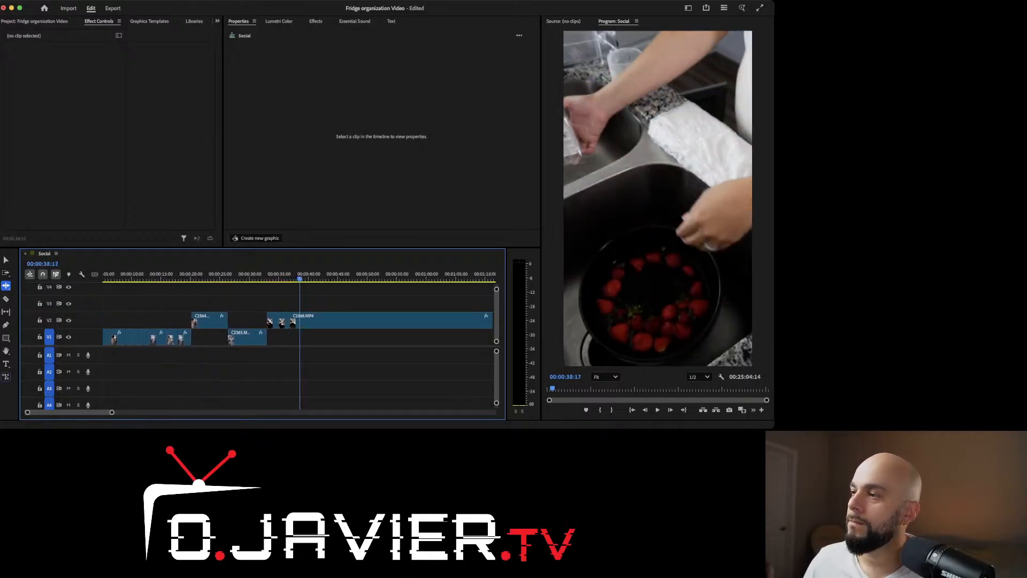
click(271, 273)
key(space)
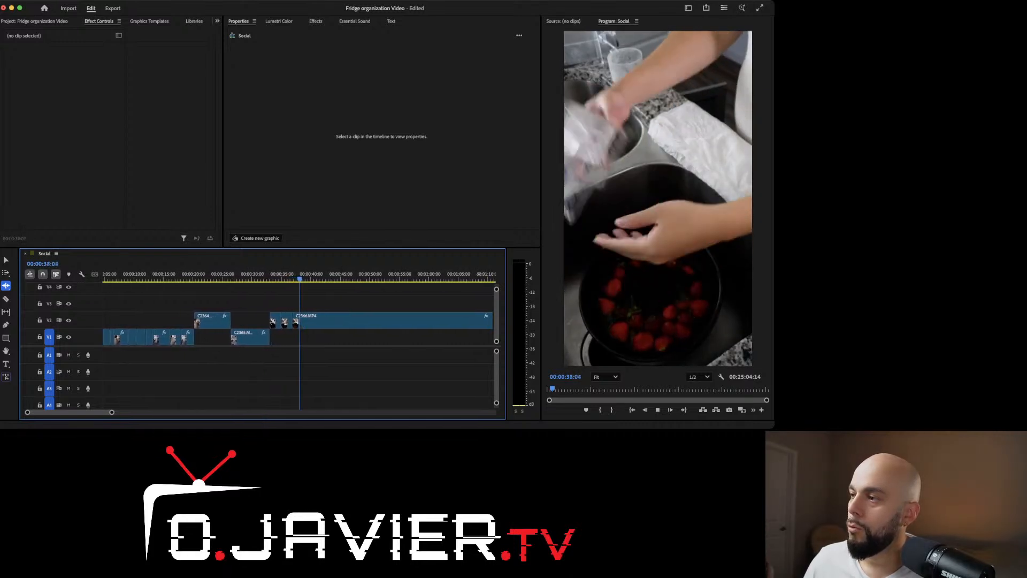
key(space)
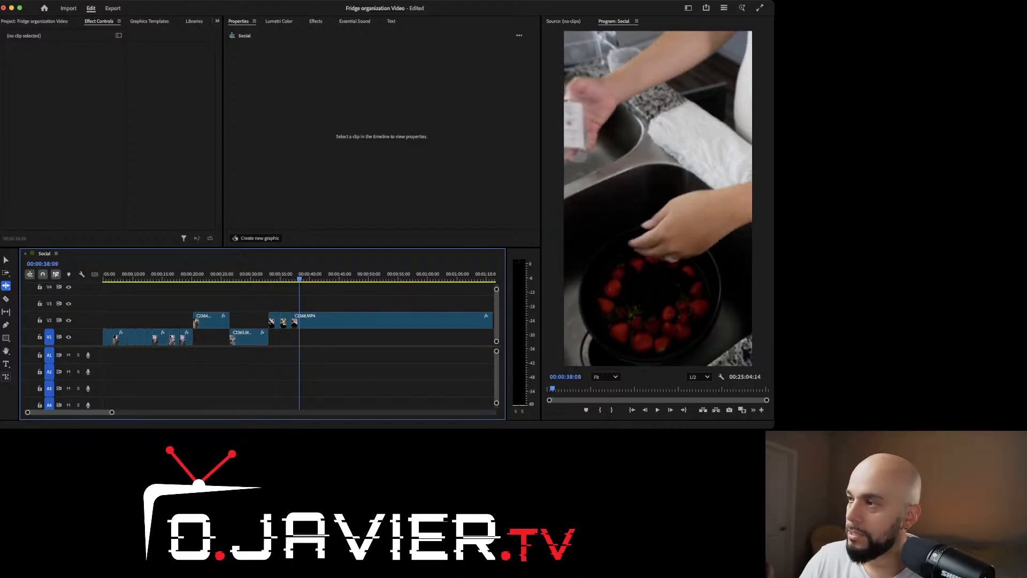
Step: Split C2366.MP4 at 00:00:38:03, as the emptied blackberry container is moved away from the pan
key(j)
key(Left)
key(Left)
key(Right)
key(Right)
key(Right)
key(Right)
key(Right)
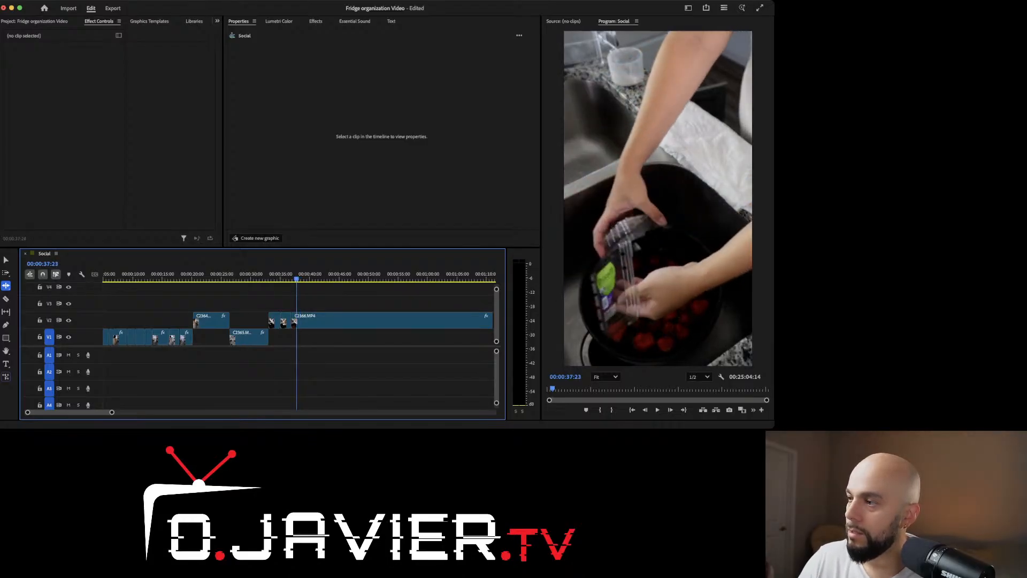
key(Right)
key(Right)
key(Right)
key(Right)
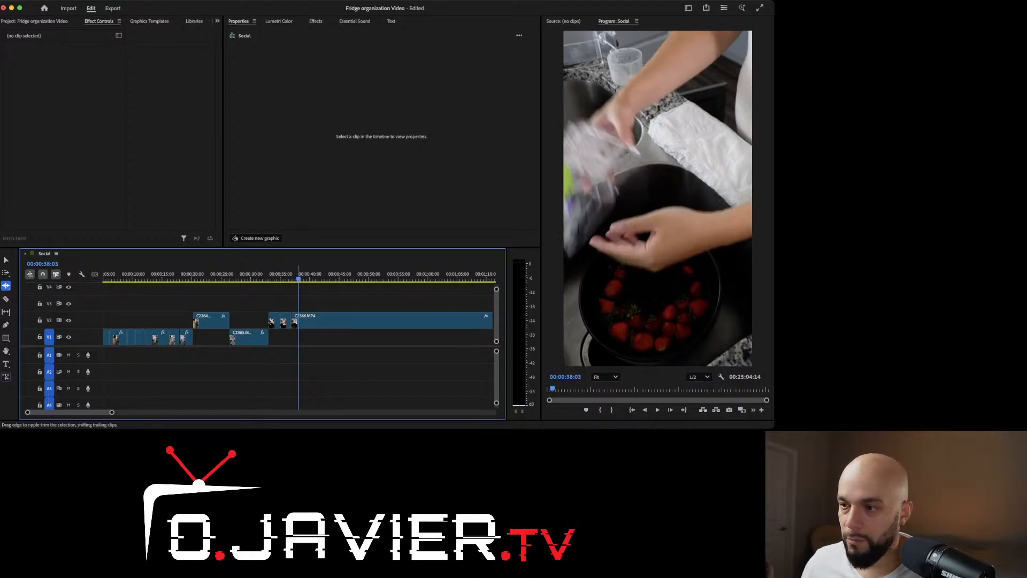
key(c)
key(v)
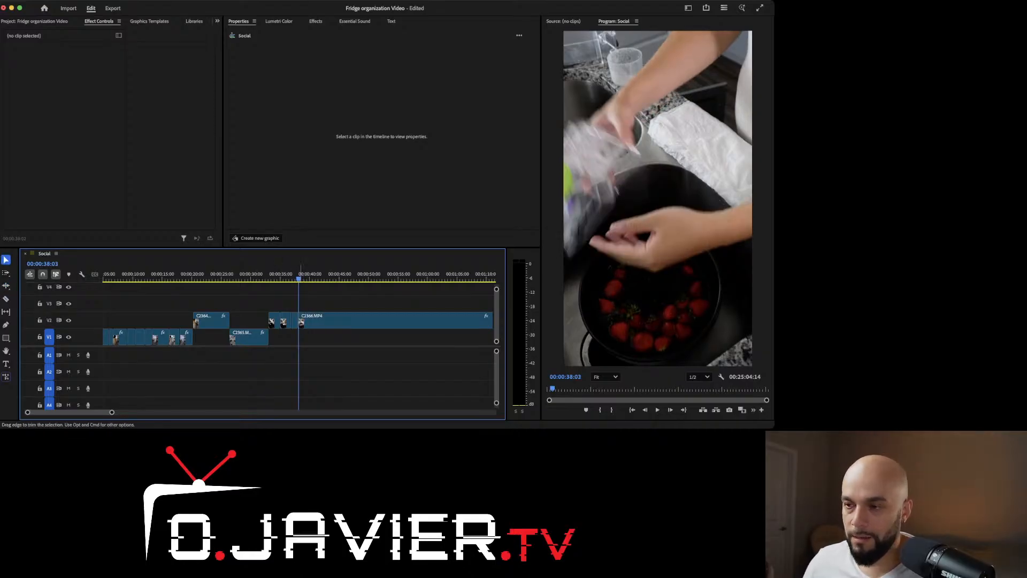
key(equal)
key(equal)
key(equal)
key(minus)
key(minus)
key(minus)
key(minus)
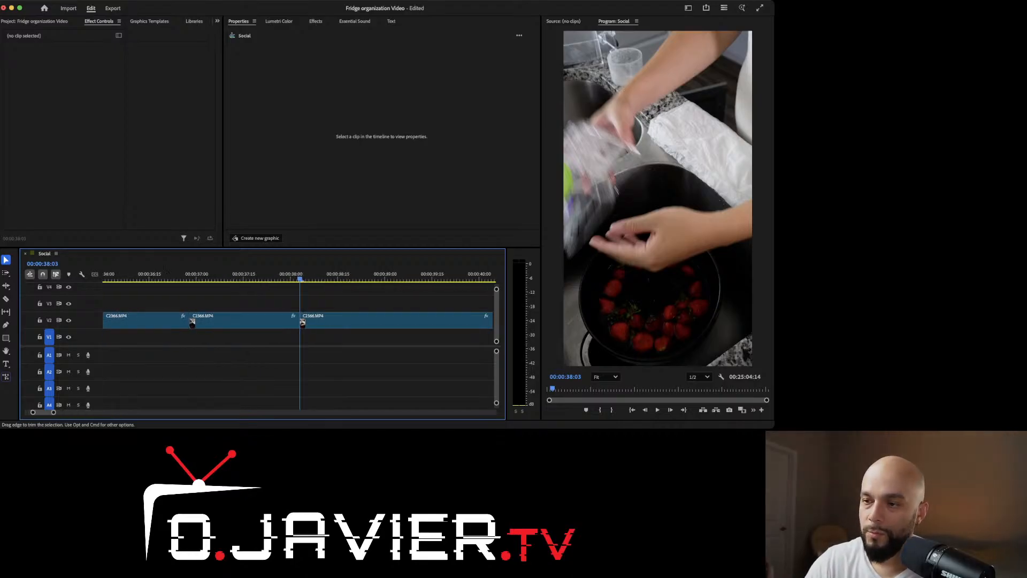
key(equal)
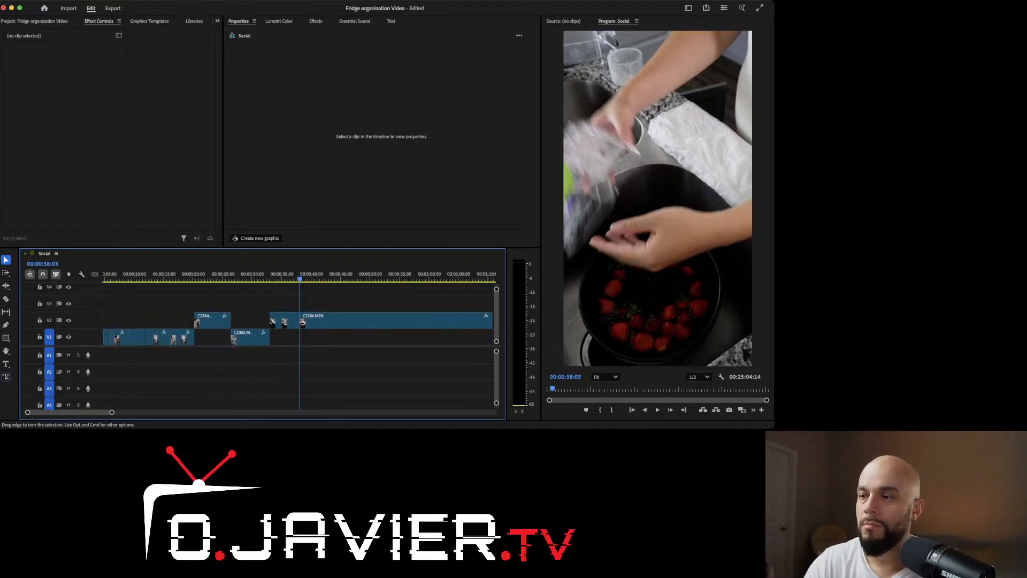
Step: Ripple-trim the start of the remaining C2366.MP4 segment up to 00:00:39:17, where the cup of white powder is held beside the pan
scroll(299, 326, right, 5)
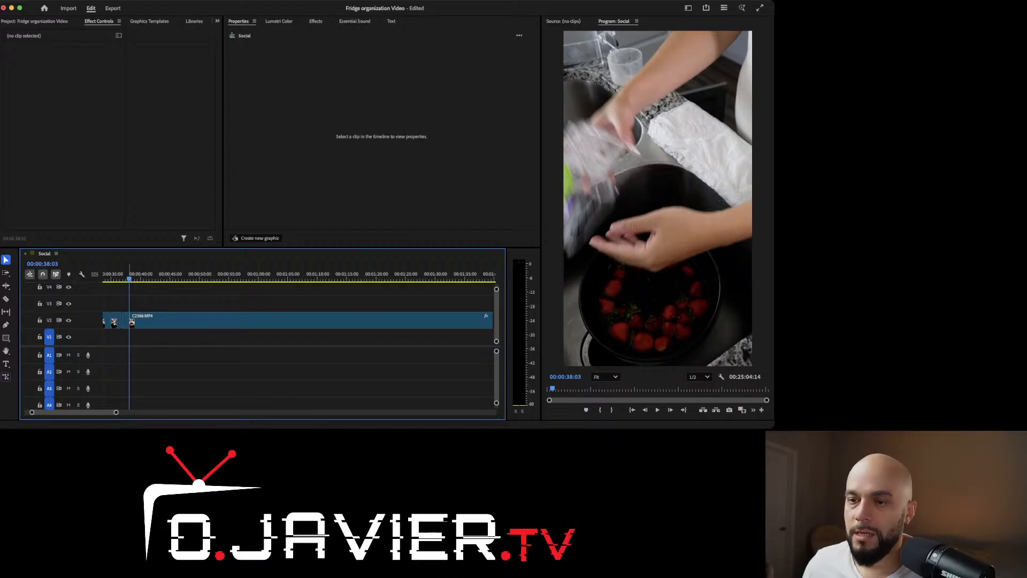
mouse_move(130, 279)
mouse_down()
mouse_move(155, 279)
mouse_move(139, 278)
mouse_up()
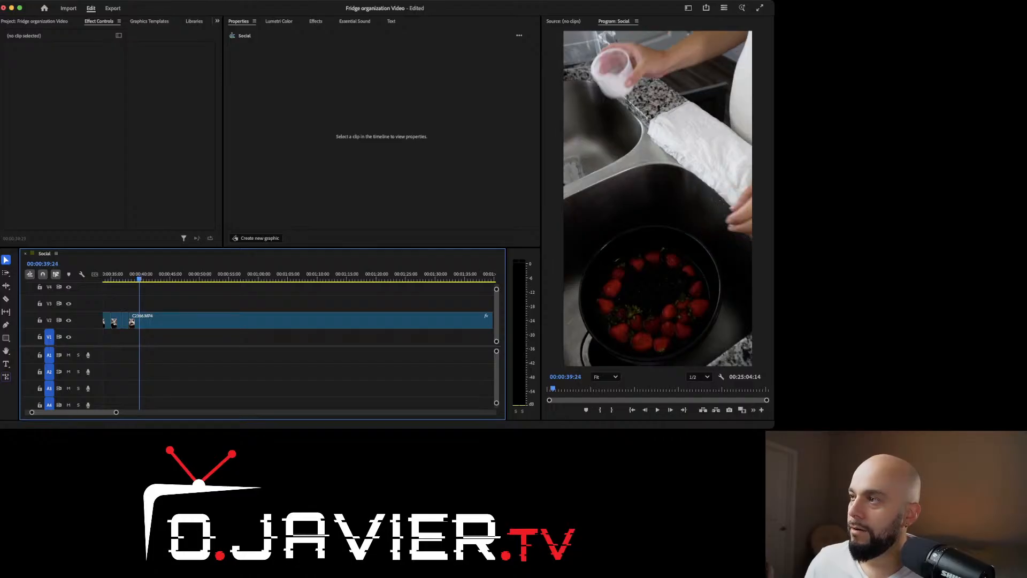
key(Left)
key(Left)
key(Left)
key(Left)
key(Left)
key(Left)
key(Left)
key(Left)
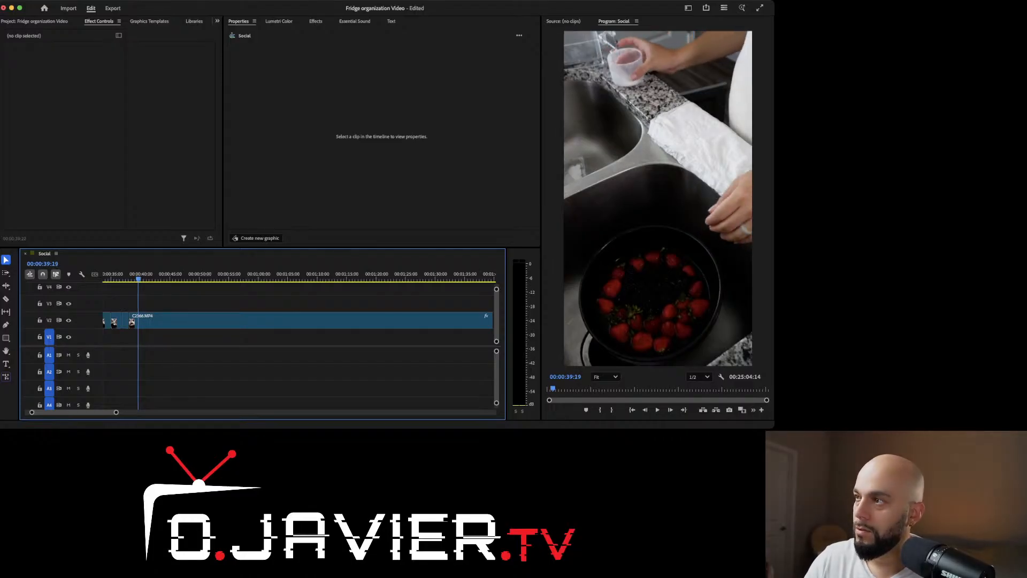
key(Right)
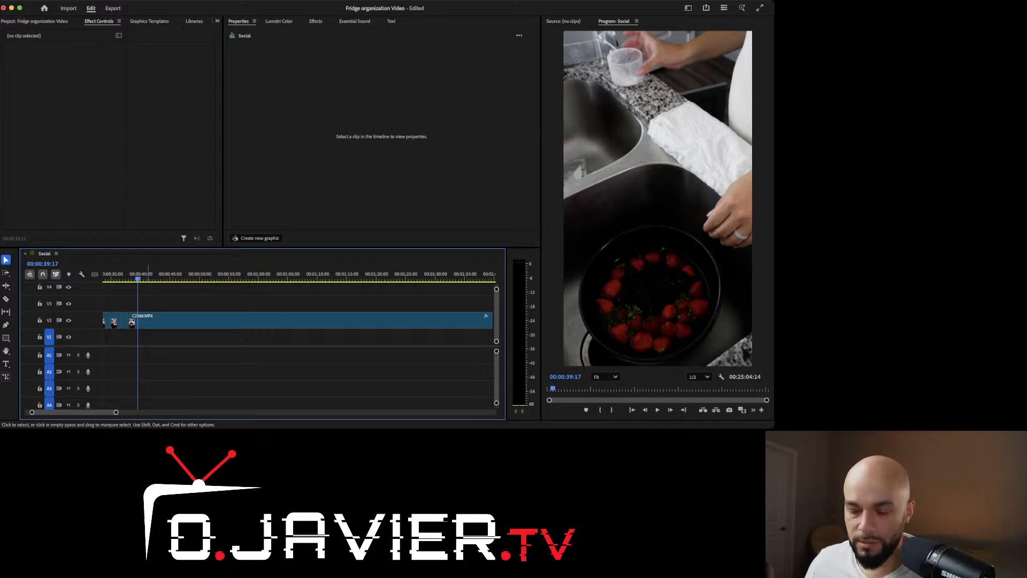
key(b)
drag(131, 321, 139, 321)
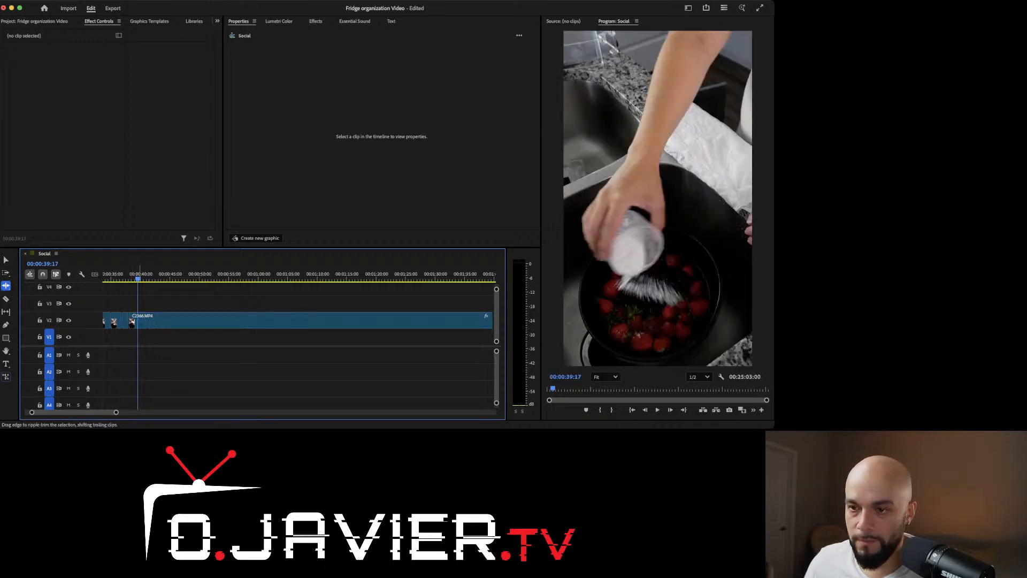
Step: Play the edit repeatedly across the cut from the blackberry shot into the powder-pouring shot to review the jump cut
key(space)
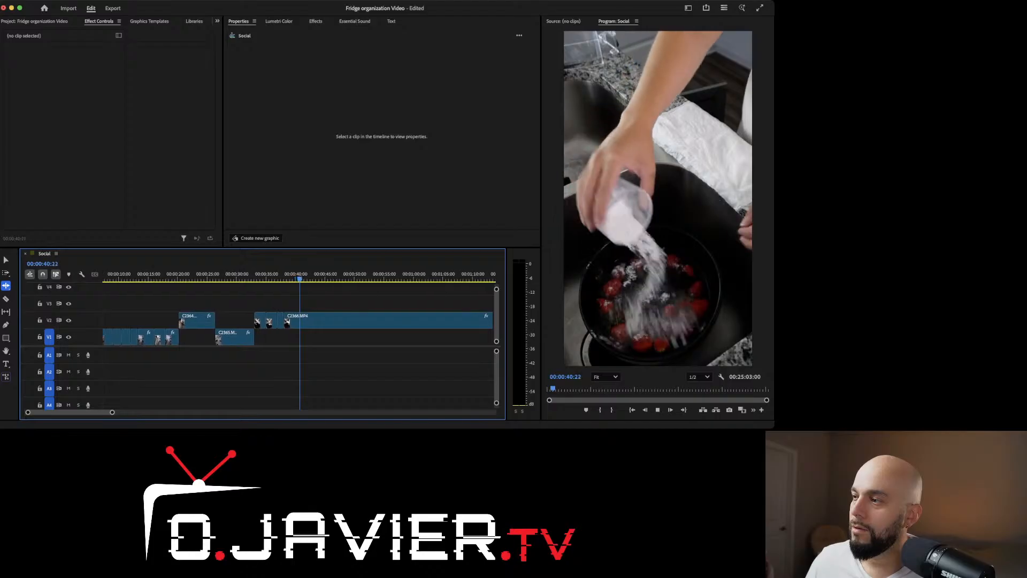
key(space)
key(space)
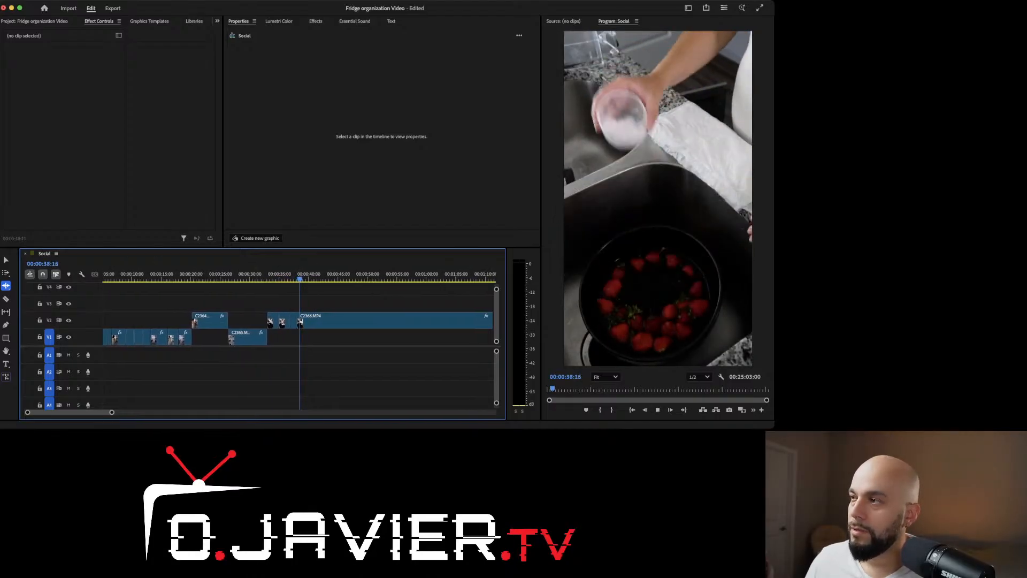
key(space)
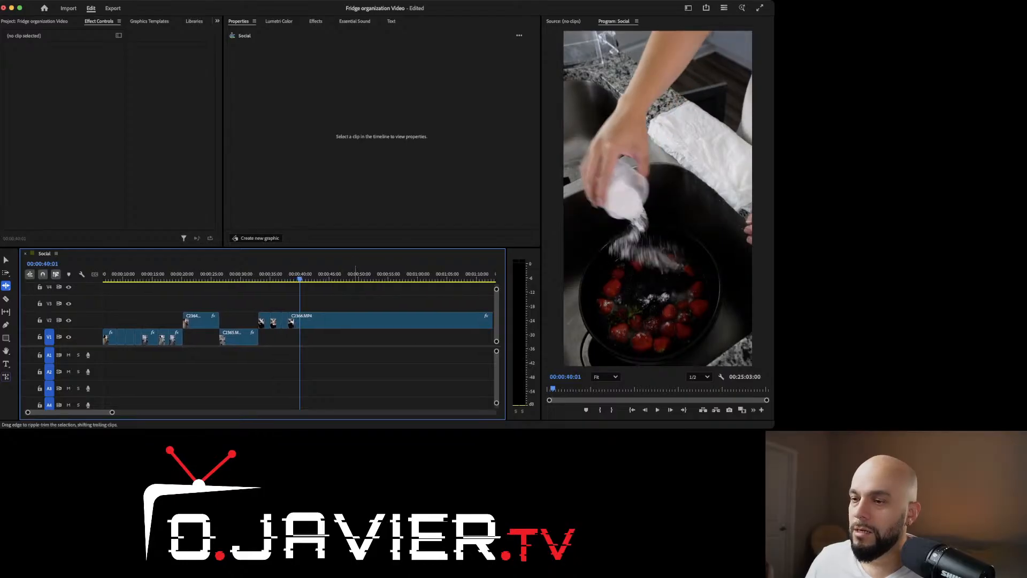
key(space)
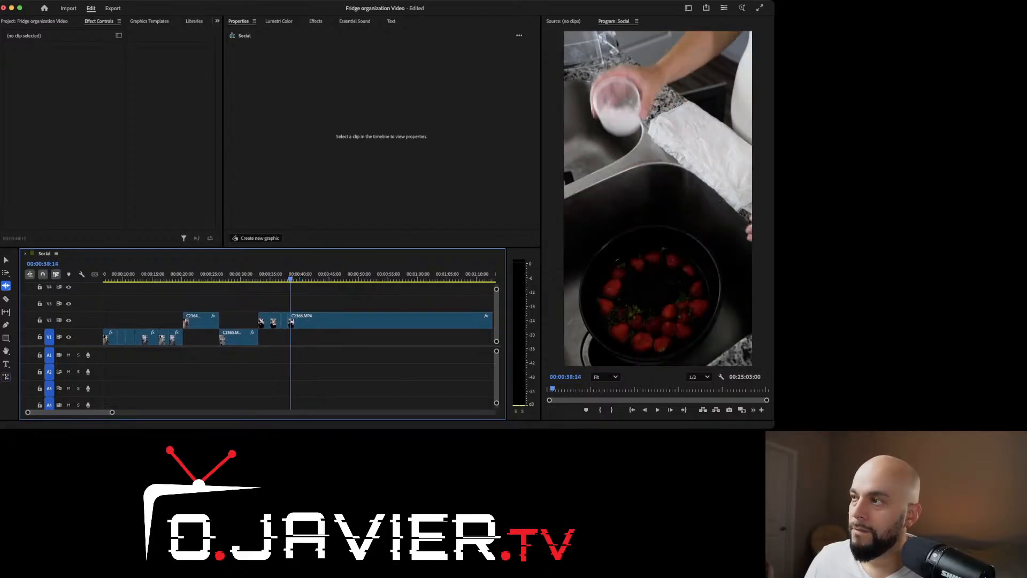
key(space)
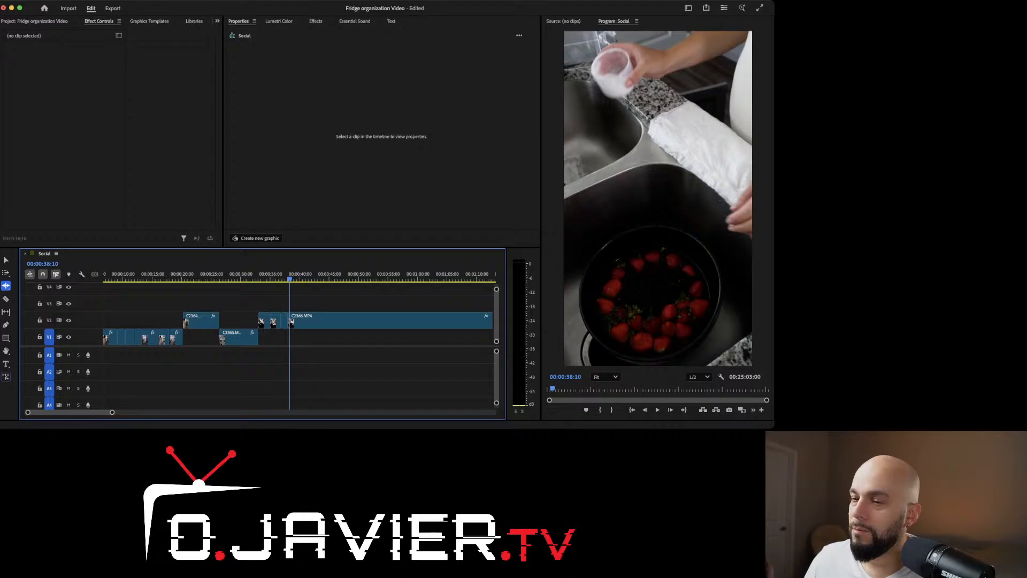
key(space)
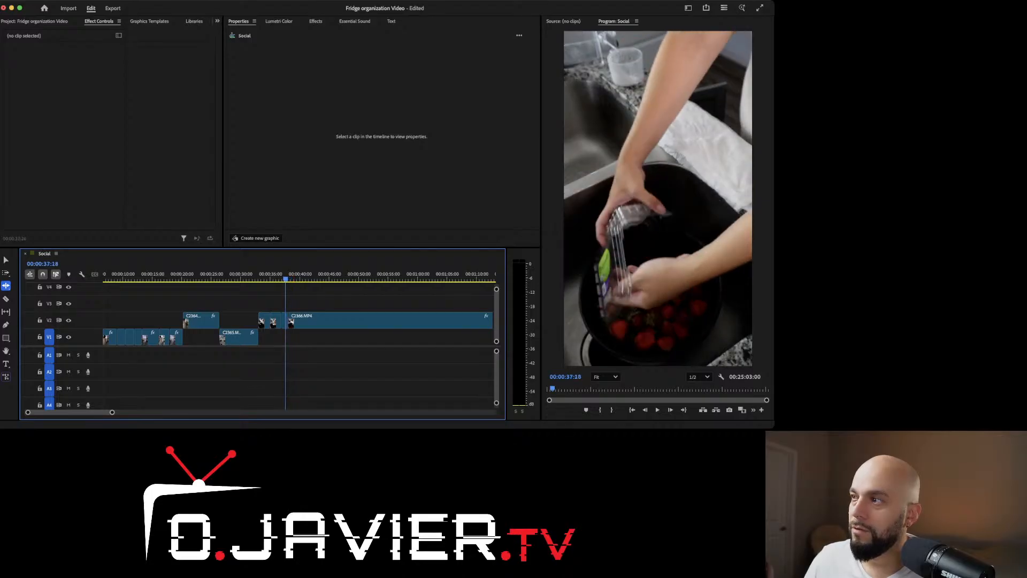
key(space)
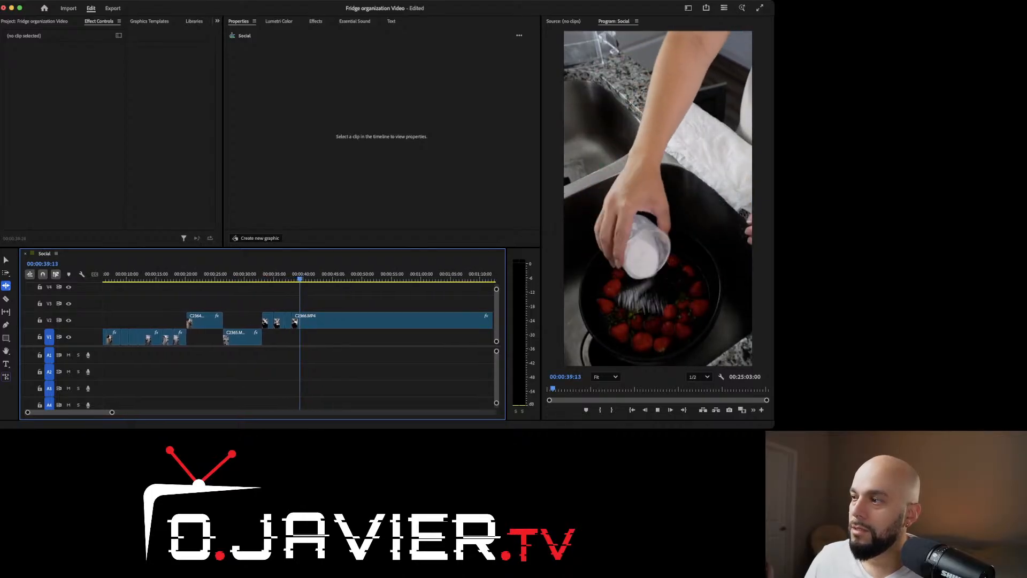
key(space)
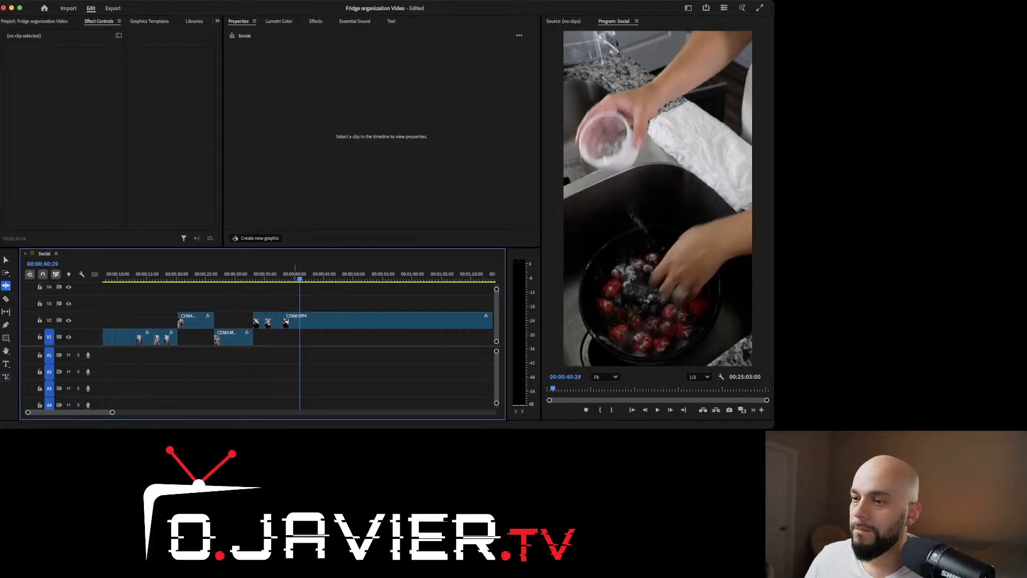
key(space)
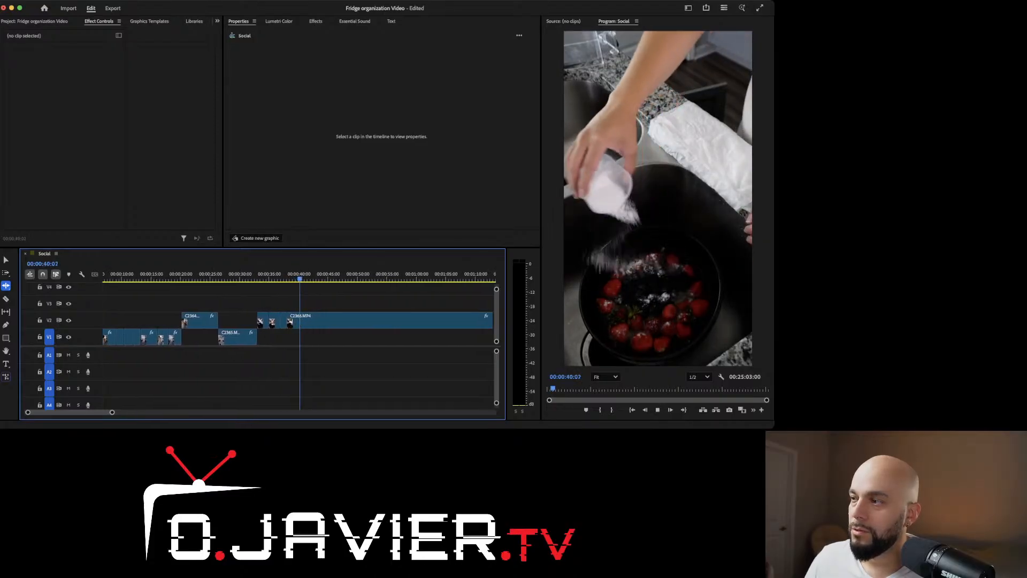
Step: Split C2366.MP4 at 00:00:40:22, while the white powder is being poured over the berries
key(space)
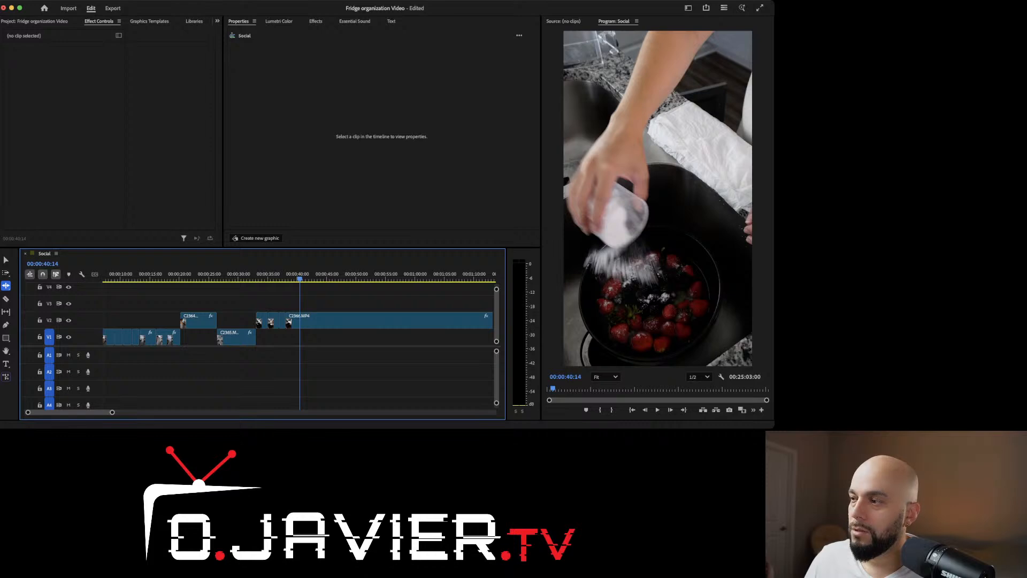
key(Right)
key(Right)
key(Right)
key(Right)
key(Right)
key(Right)
key(Right)
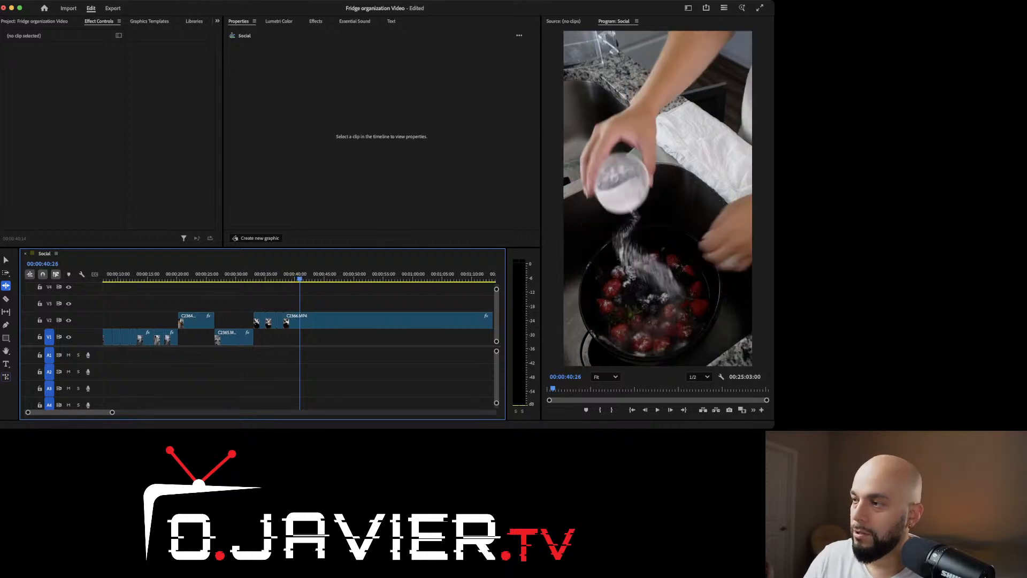
key(Left)
key(Left)
key(Left)
key(Left)
key(Left)
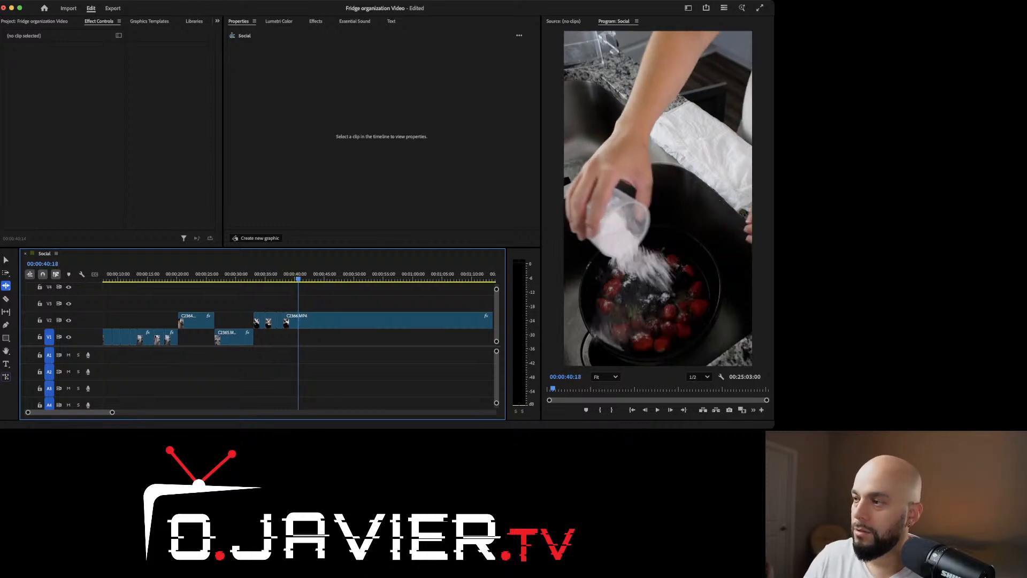
key(Right)
key(Right)
key(Right)
key(Right)
key(Right)
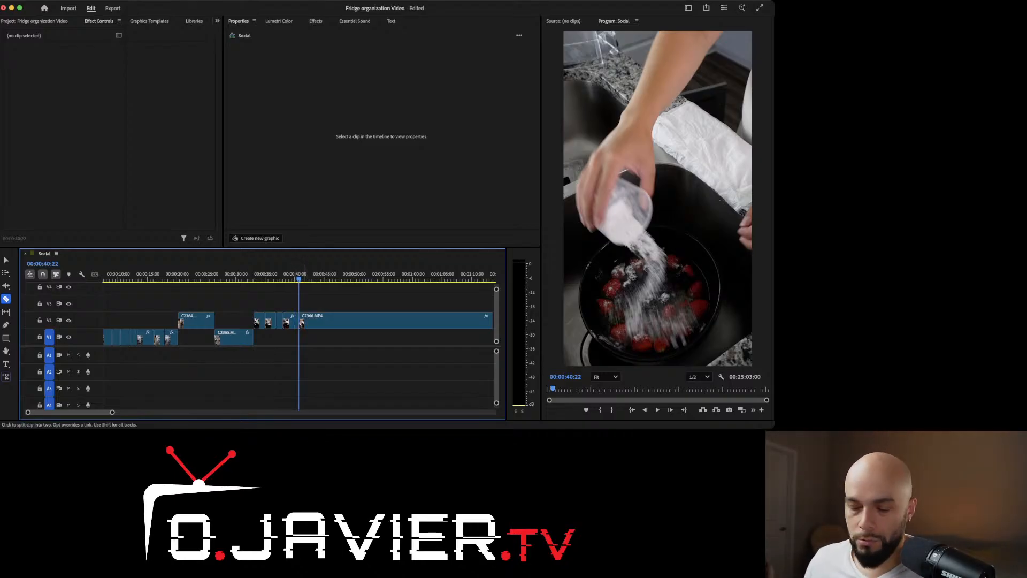
key(v)
Step: Ripple-trim the start of the remaining C2366.MP4 segment up to 00:00:41:15, where the hand is mixing the berries in the pan
key(space)
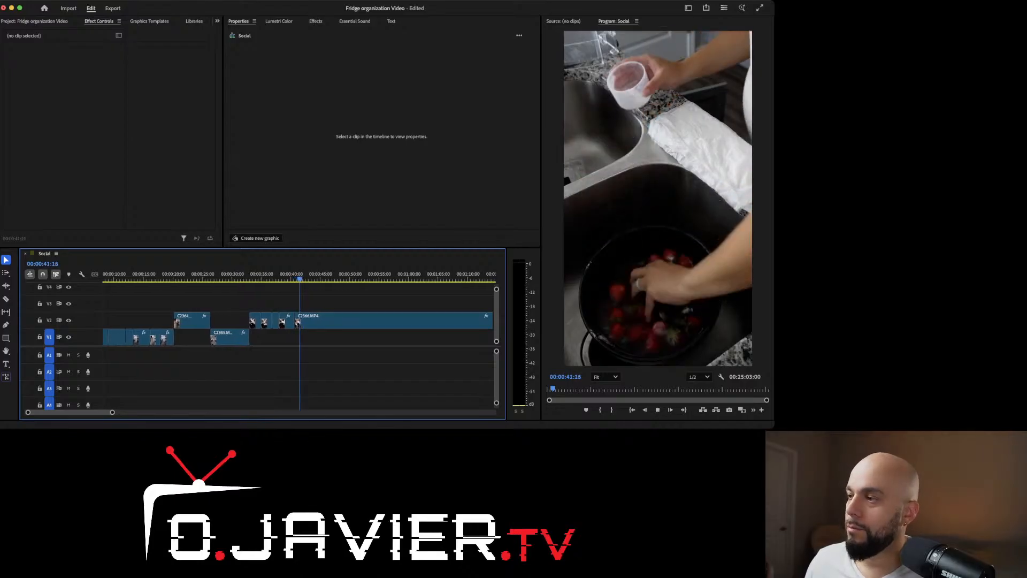
key(space)
drag(283, 279, 290, 278)
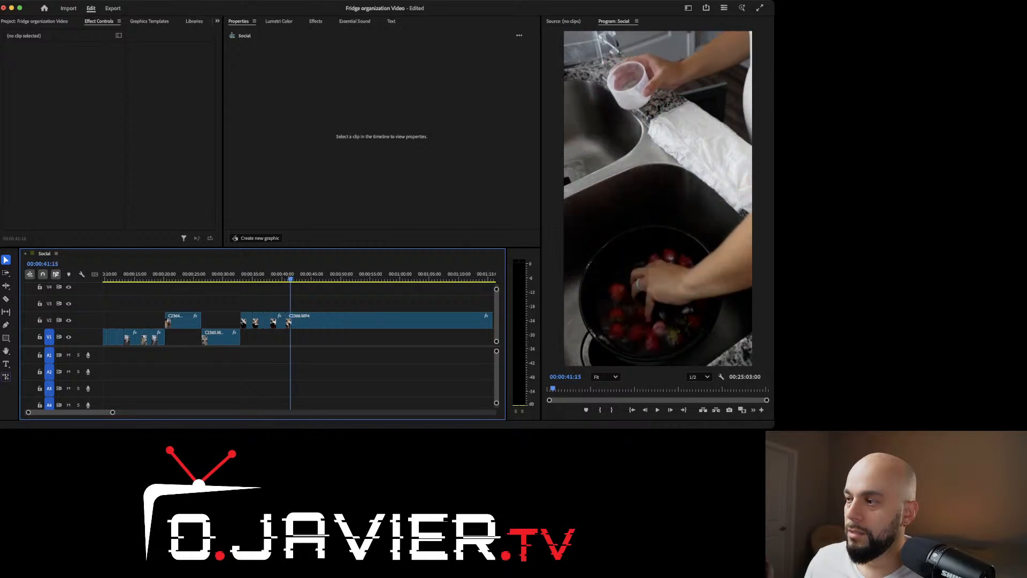
key(b)
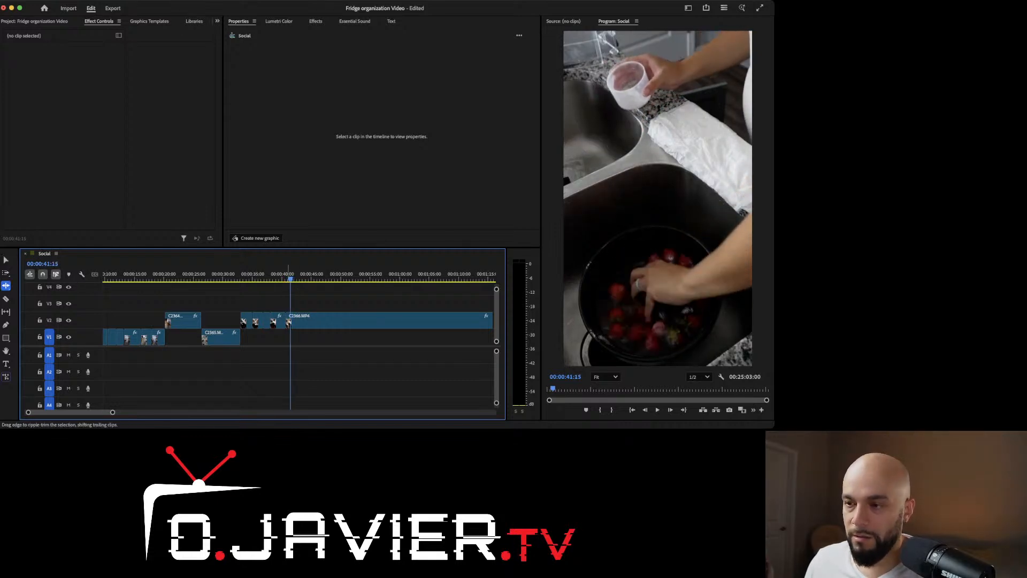
drag(286, 321, 290, 321)
Step: Play the cut from the powder-pouring shot into the berry-mixing shot and step back frame by frame to examine the jump cut
click(277, 279)
key(space)
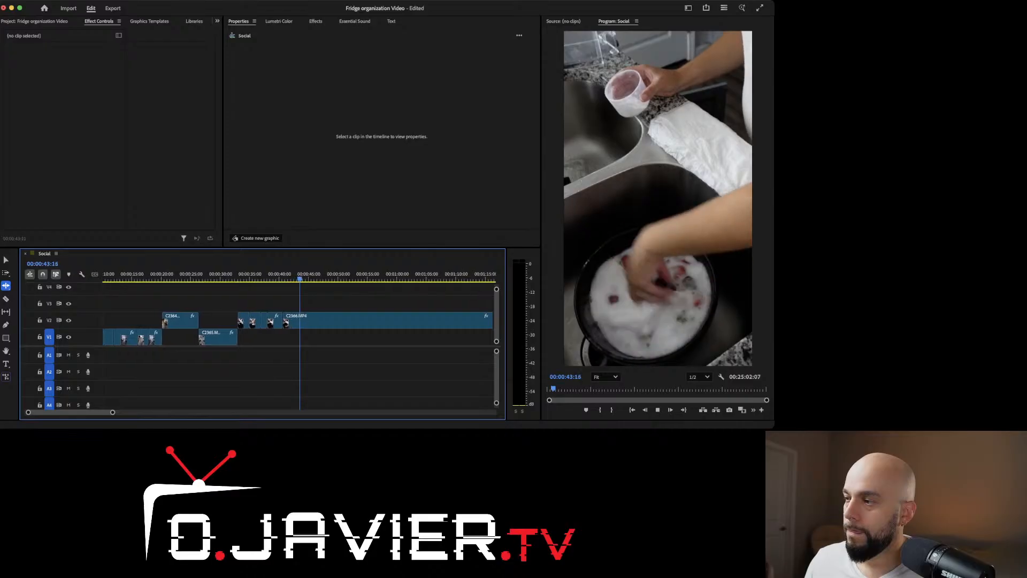
key(space)
key(Up)
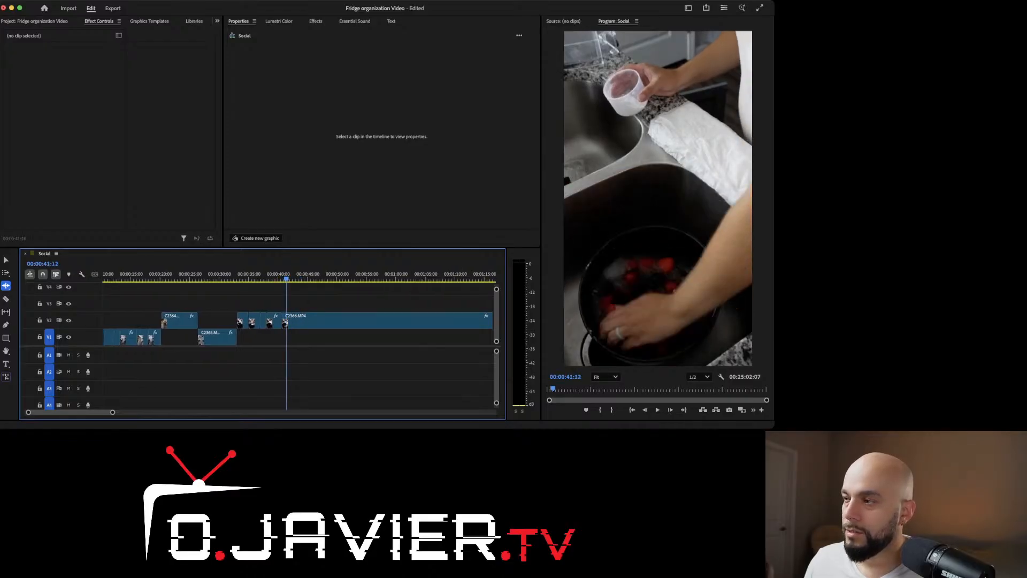
key(Left)
key(Left)
key(Left)
key(Left)
key(Left)
key(Left)
key(Left)
key(Left)
key(Left)
key(Left)
key(Left)
key(Left)
key(Left)
key(Left)
key(Left)
key(Left)
key(Right)
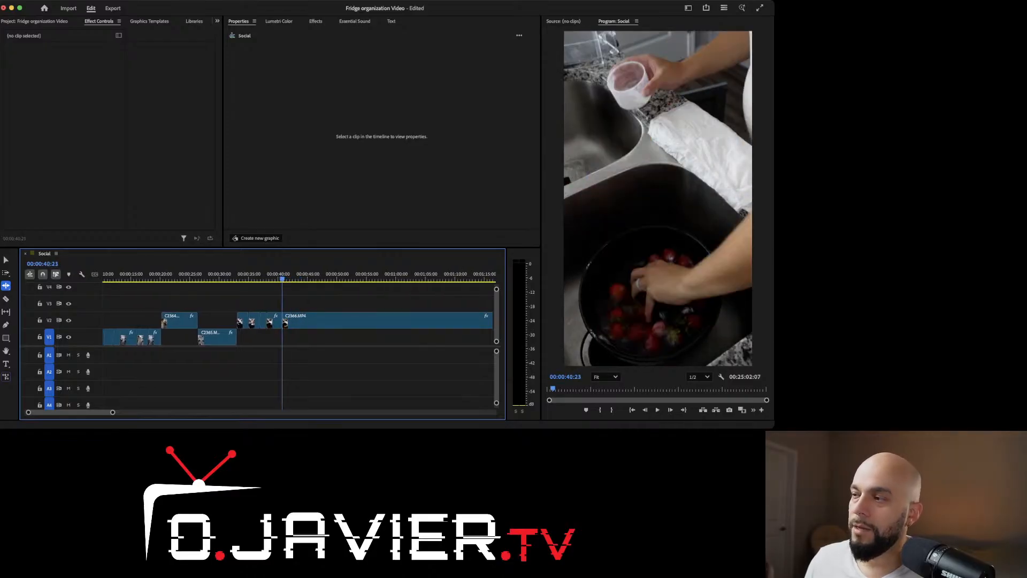
Step: Ripple-trim the start of the berry-mixing C2366.MP4 segment further, up to 00:00:41:26, where the hand sweeps through the foaming water
key(space)
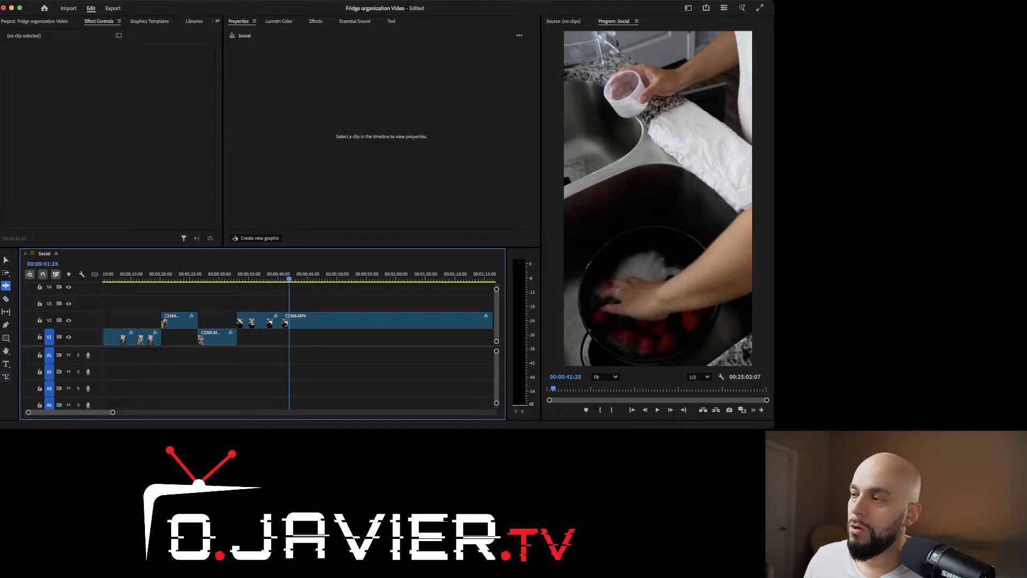
key(j)
key(j)
key(l)
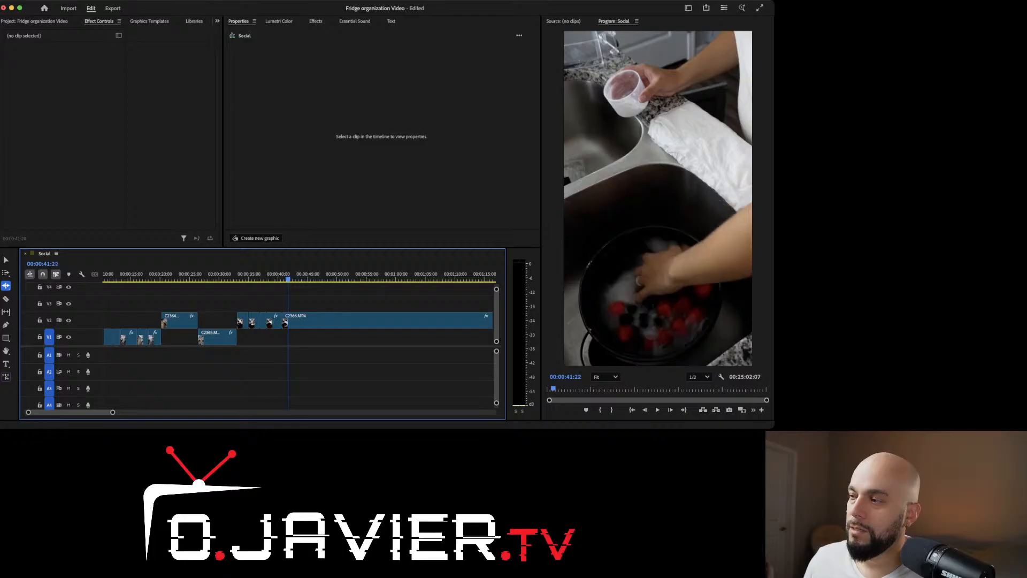
key(j)
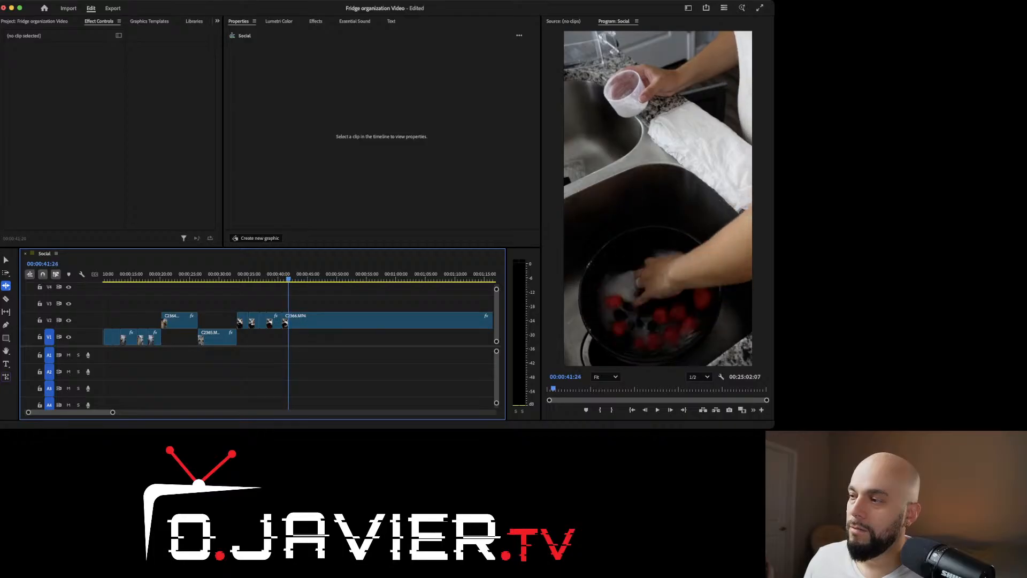
key(Left)
key(Left)
key(Left)
key(Left)
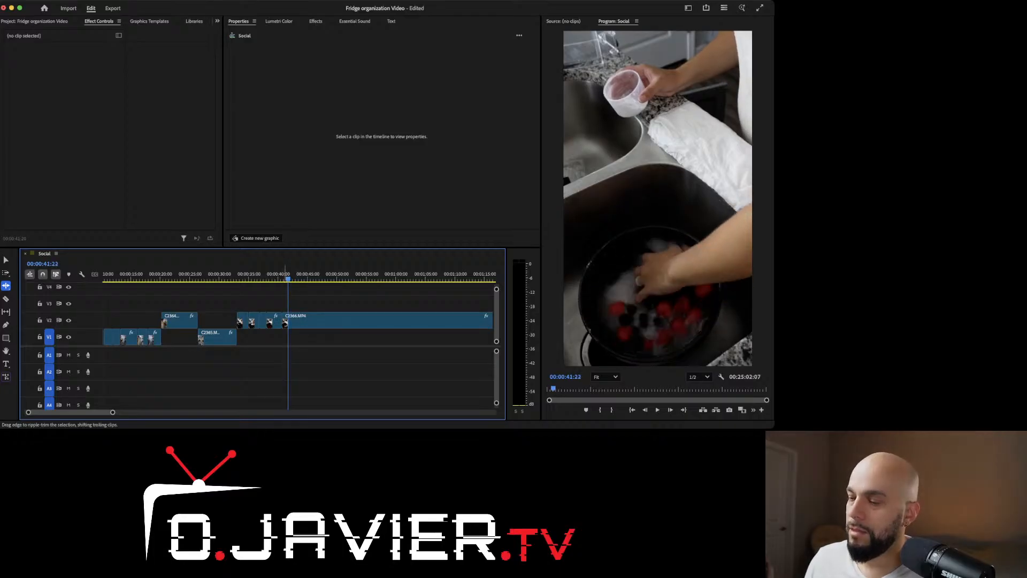
key(Right)
key(Right)
key(Right)
key(Right)
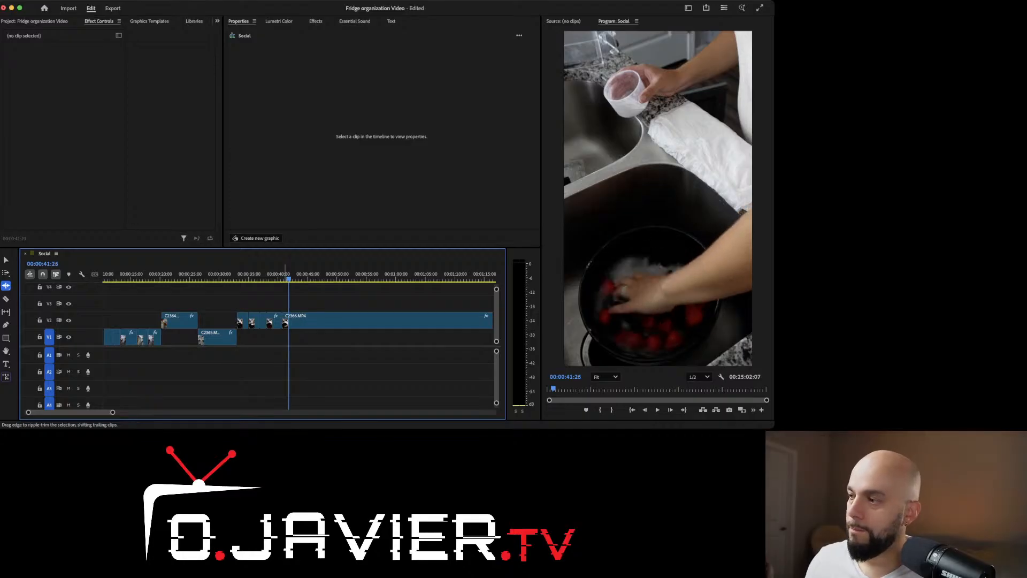
drag(285, 320, 291, 321)
Step: Play the edit across the retrimmed cut from the powder-pouring shot into the berry-mixing shot to review it
click(274, 273)
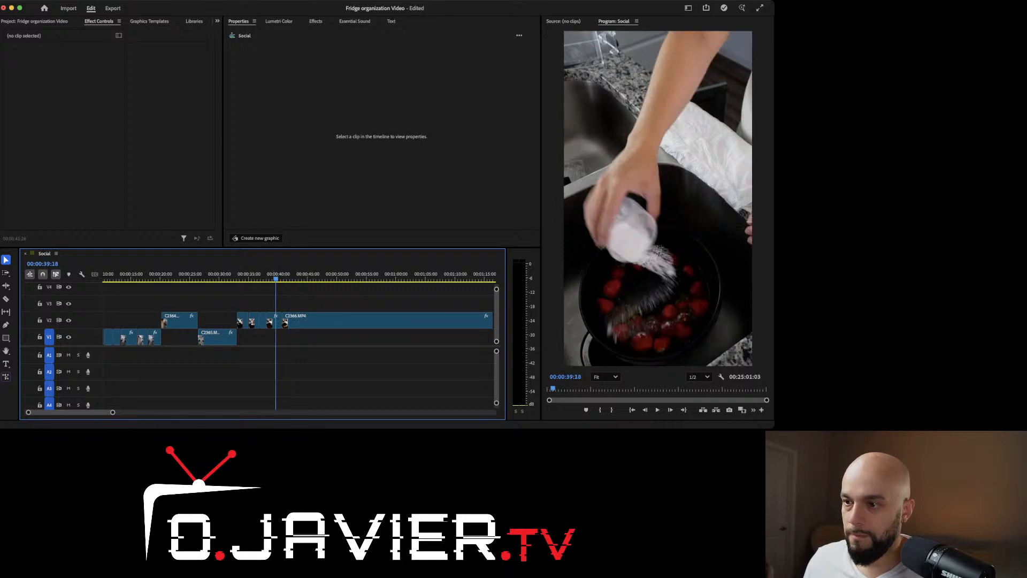
key(space)
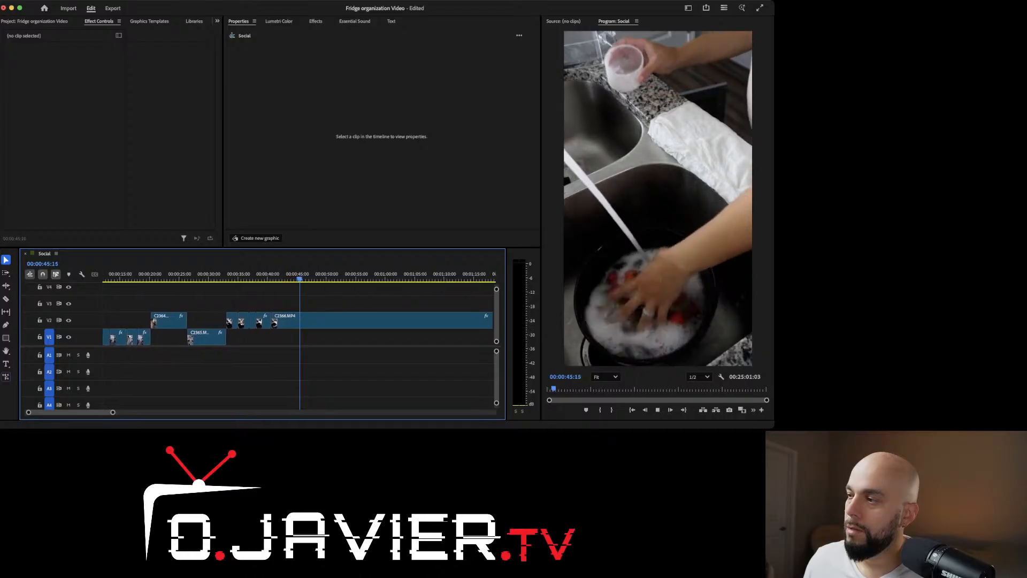
drag(276, 274, 261, 274)
key(space)
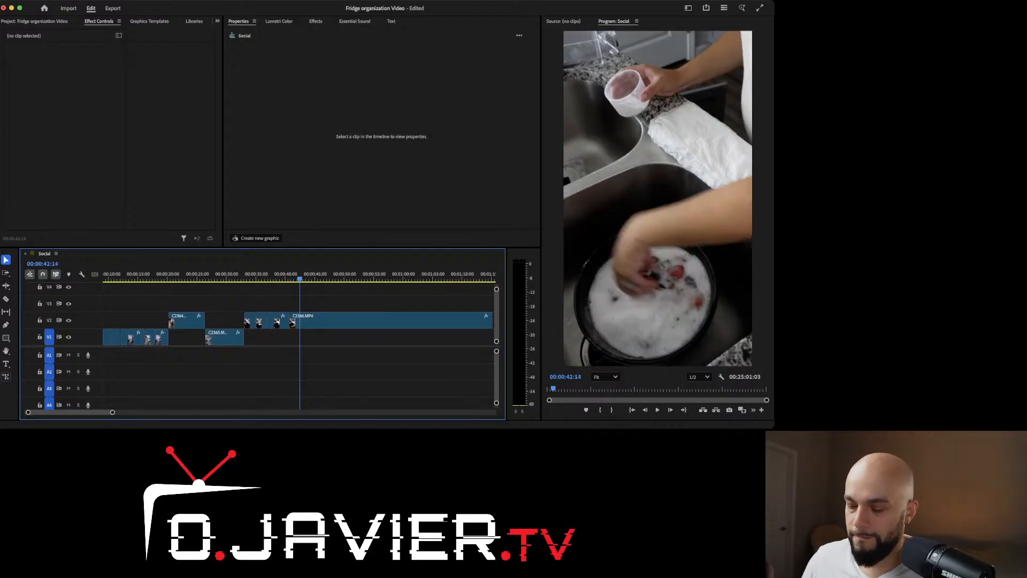
Step: Move the playhead back to 00:00:42:08 in the berry-mixing shot, where the hand stirs the foam-covered berries
key(Left)
key(Left)
key(Left)
key(Left)
key(Left)
key(Left)
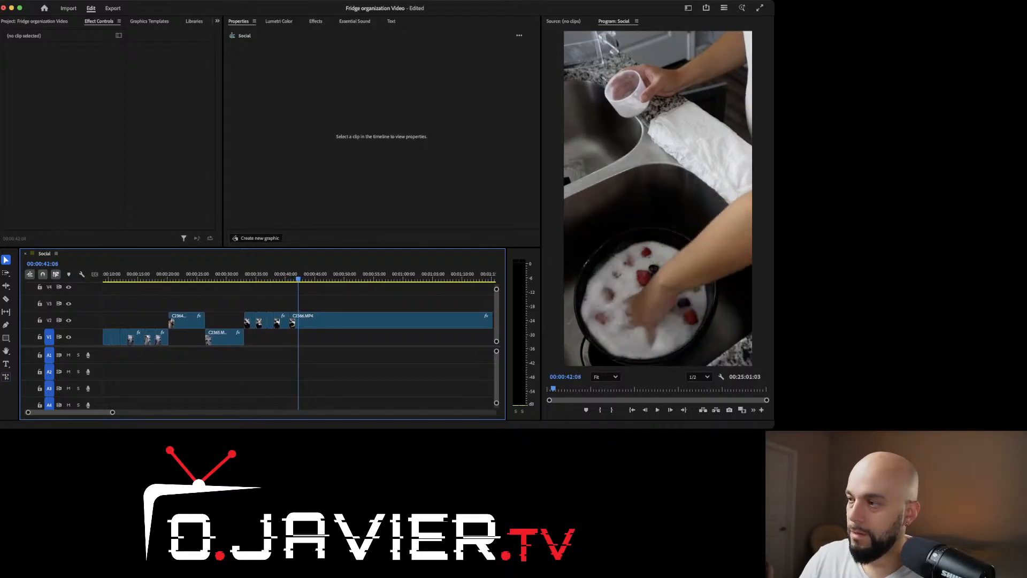
Step: Split the C2366.MP4 clip on V2 at 00:00:42:11
key(Right)
key(Right)
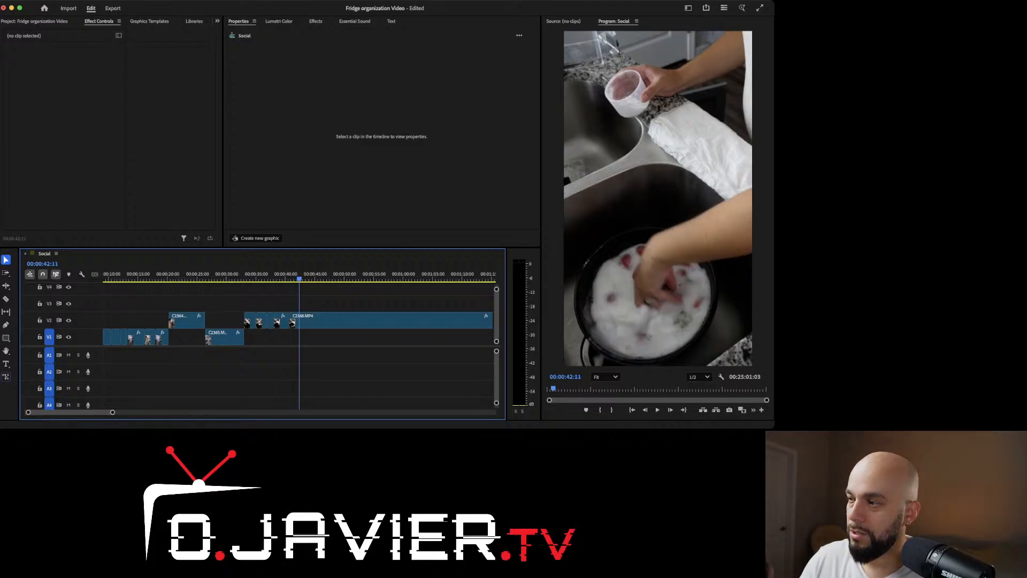
key(c)
click(300, 321)
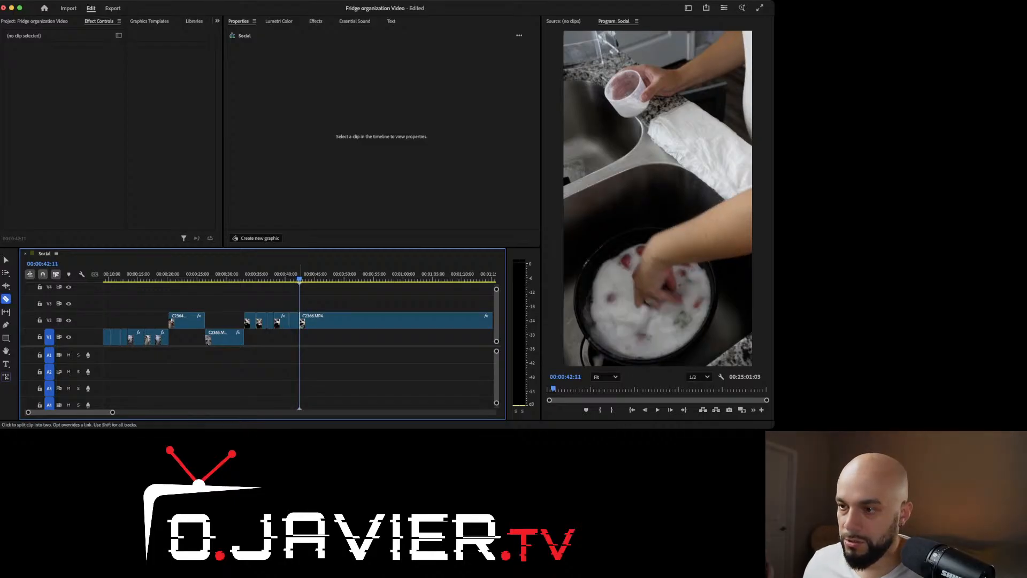
key(v)
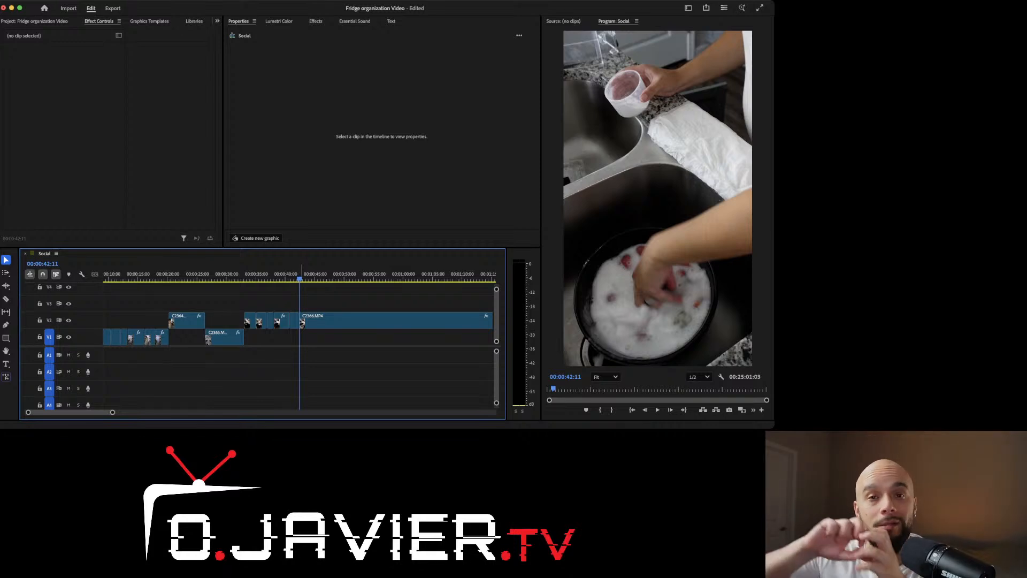
Step: Try ripple trimming the start of the C2366.MP4 clip after the split to the frame at 00:00:47:03 and play back the cut
key(space)
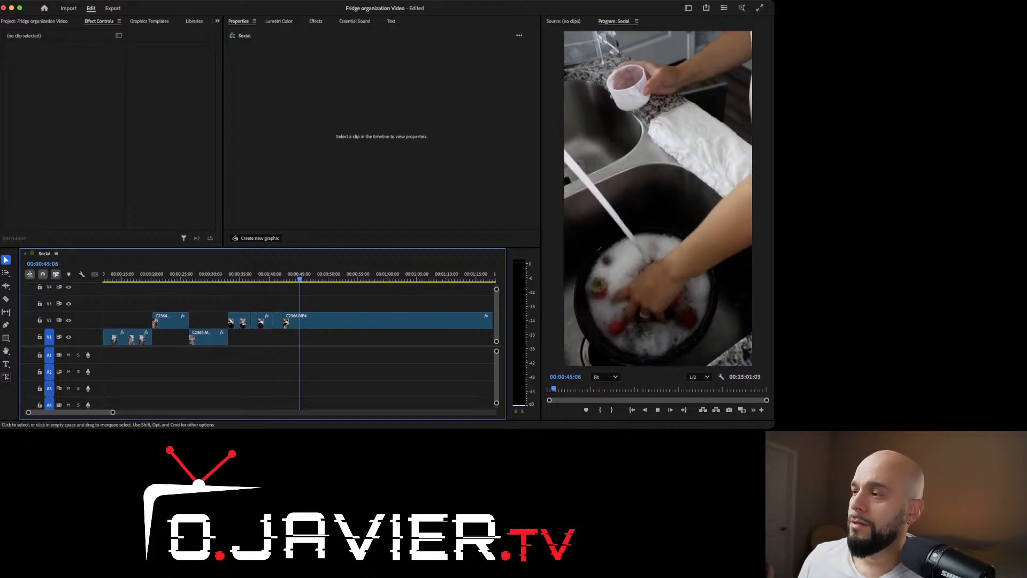
key(space)
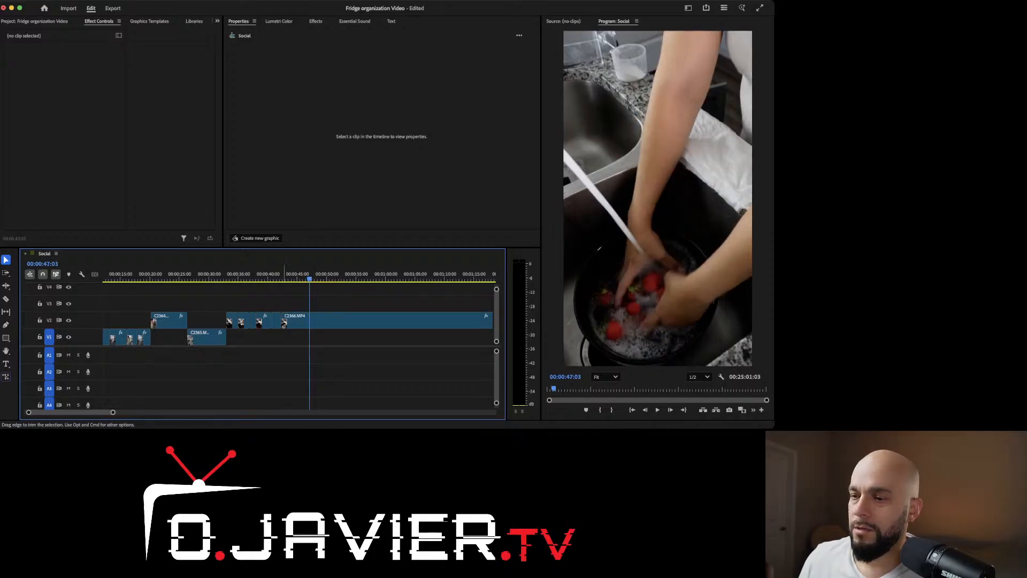
key(b)
drag(283, 320, 283, 320)
key(v)
click(278, 273)
key(space)
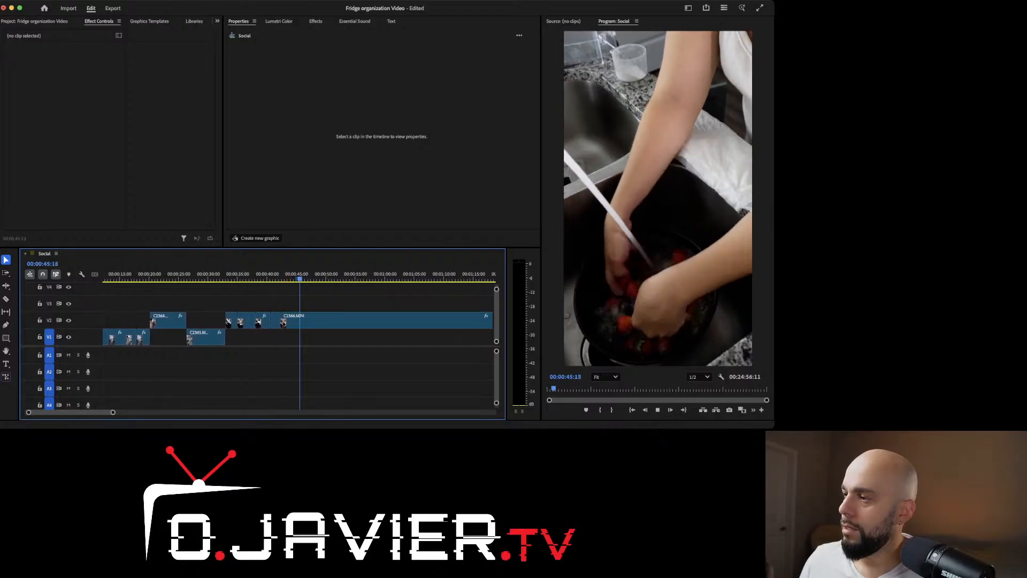
key(space)
click(272, 273)
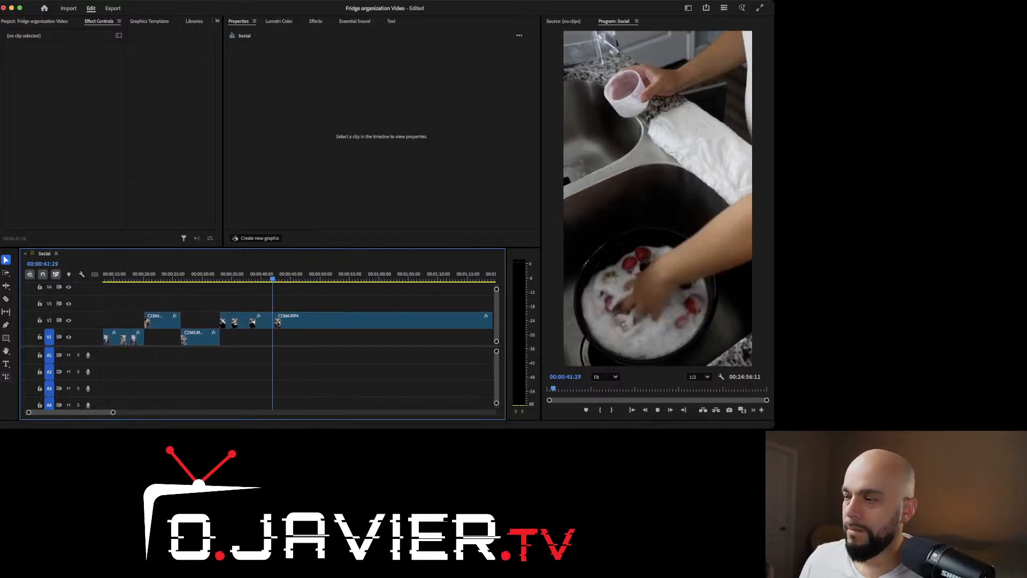
key(space)
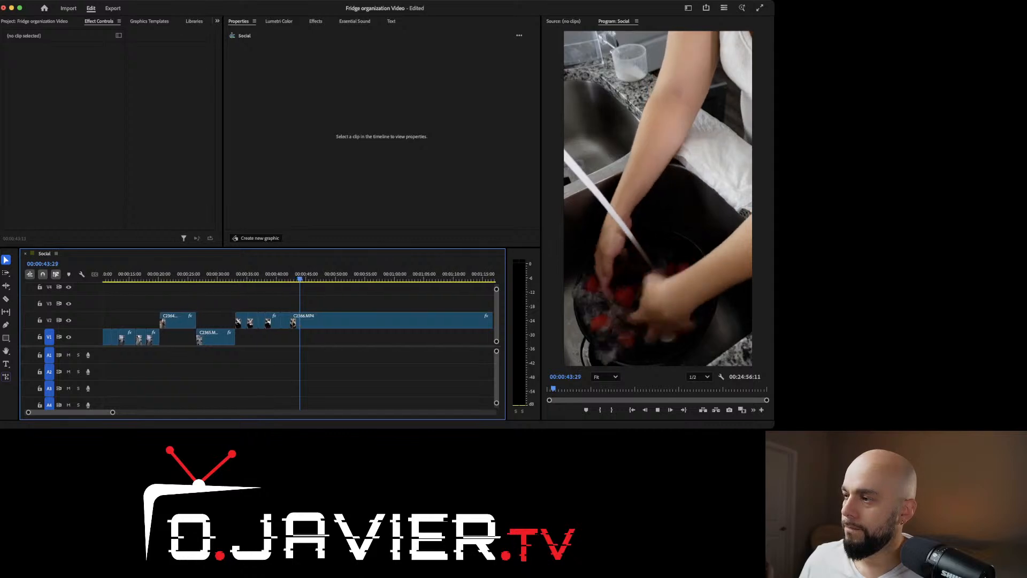
key(space)
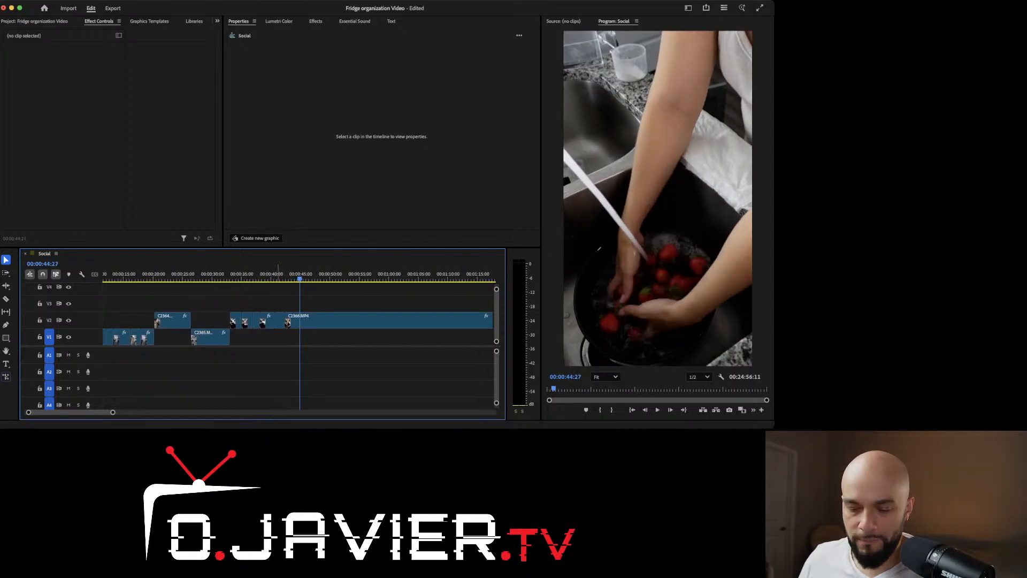
Step: Undo the previous ripple trim and ripple trim the start of the last split C2366.MP4 clip to the frame at 00:00:43:02
drag(300, 278, 290, 278)
key(Left)
key(Left)
key(Left)
key(Left)
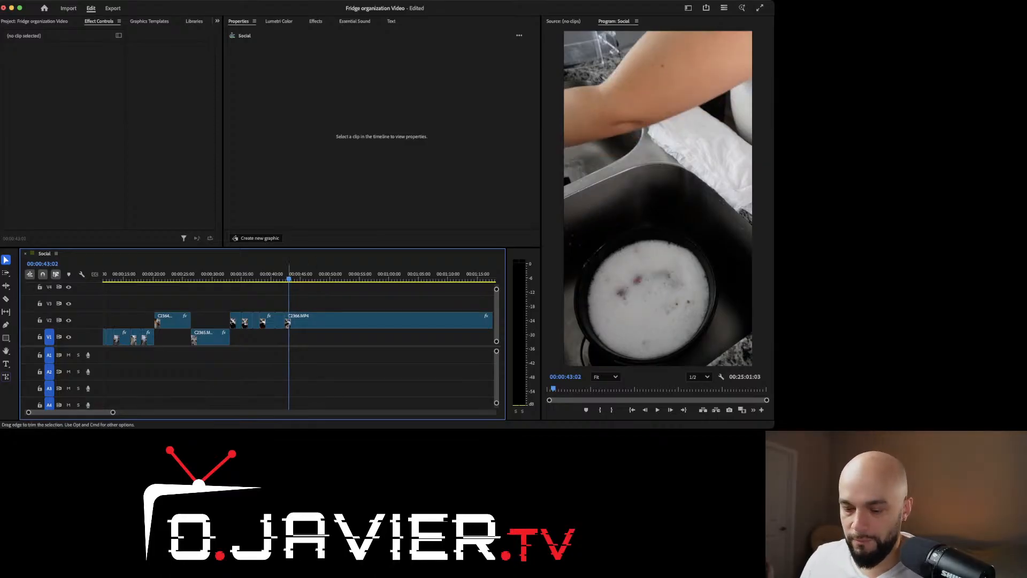
key(b)
drag(285, 321, 287, 323)
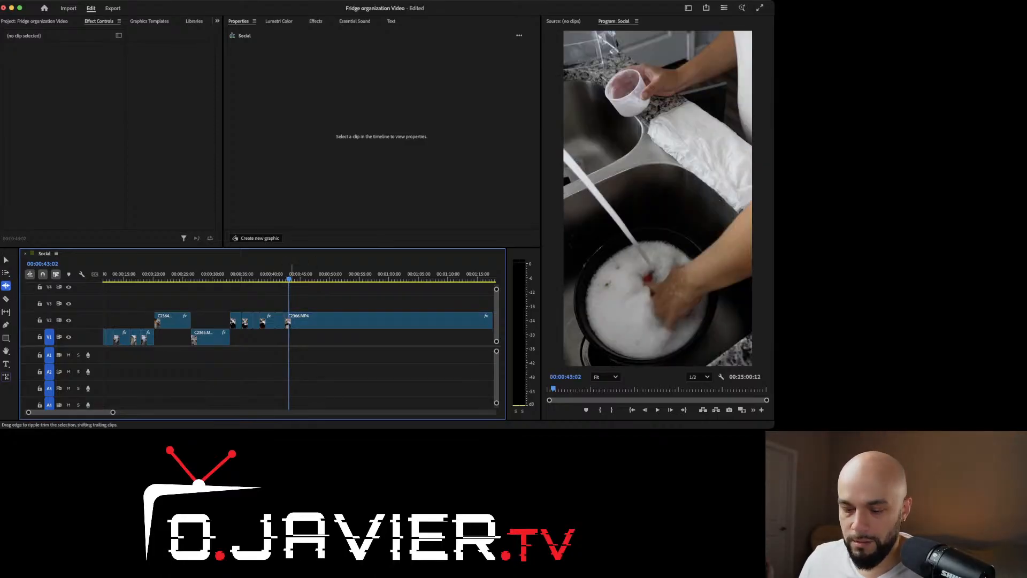
key(v)
Step: Play through the rinsing footage and split the C2366.MP4 clip on V2 at 00:00:47:18
click(276, 274)
key(space)
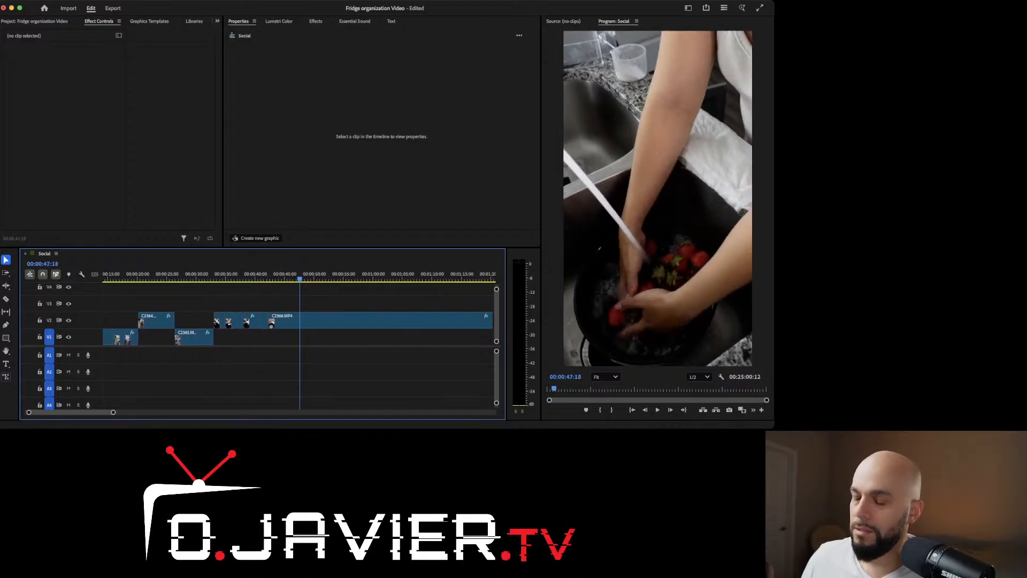
key(c)
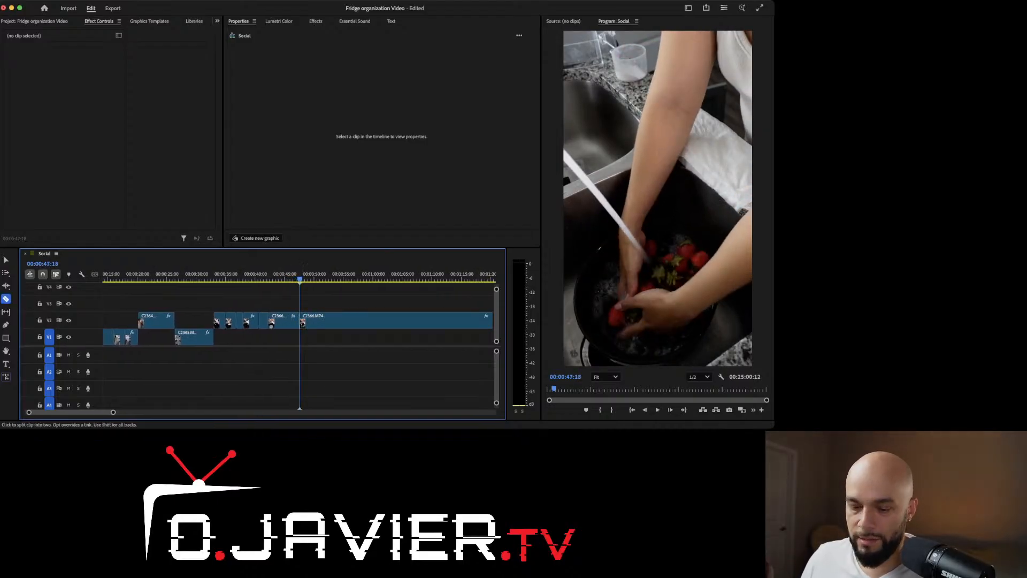
key(v)
Step: Ripple trim the start of the C2366.MP4 clip after the new split to the frame at 00:00:59:19
drag(300, 278, 399, 278)
scroll(343, 343, right, 3)
click(286, 278)
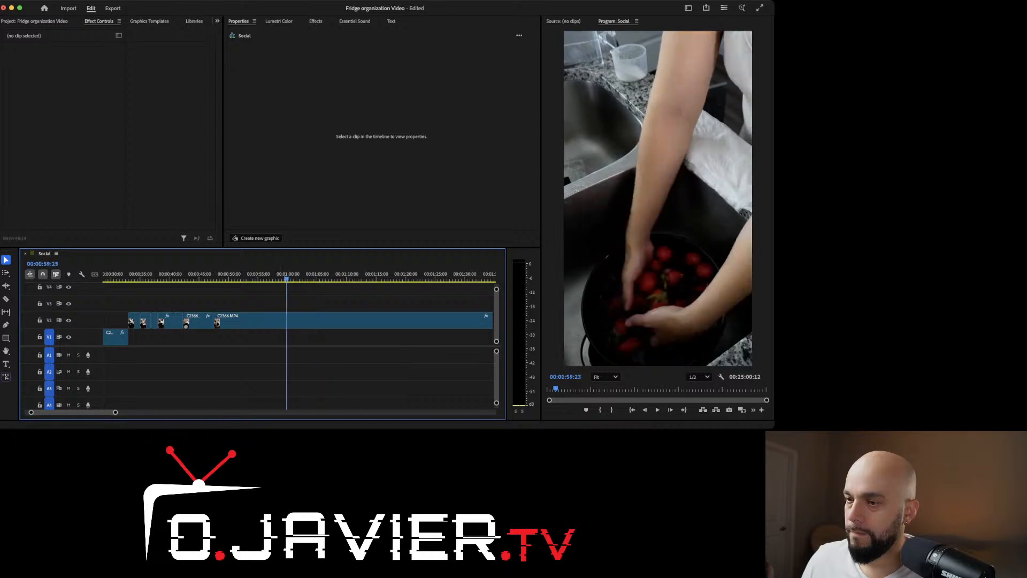
key(space)
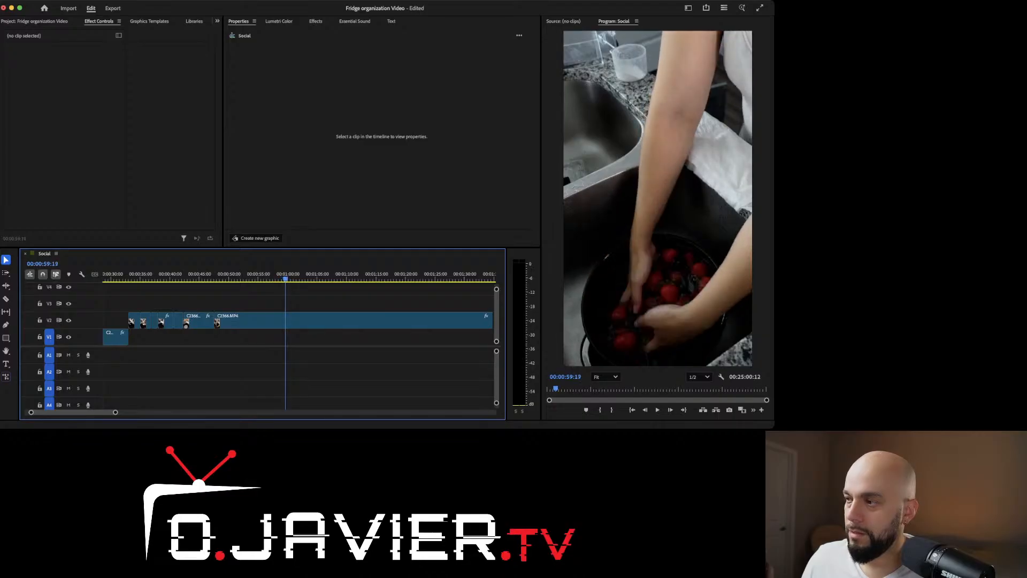
key(b)
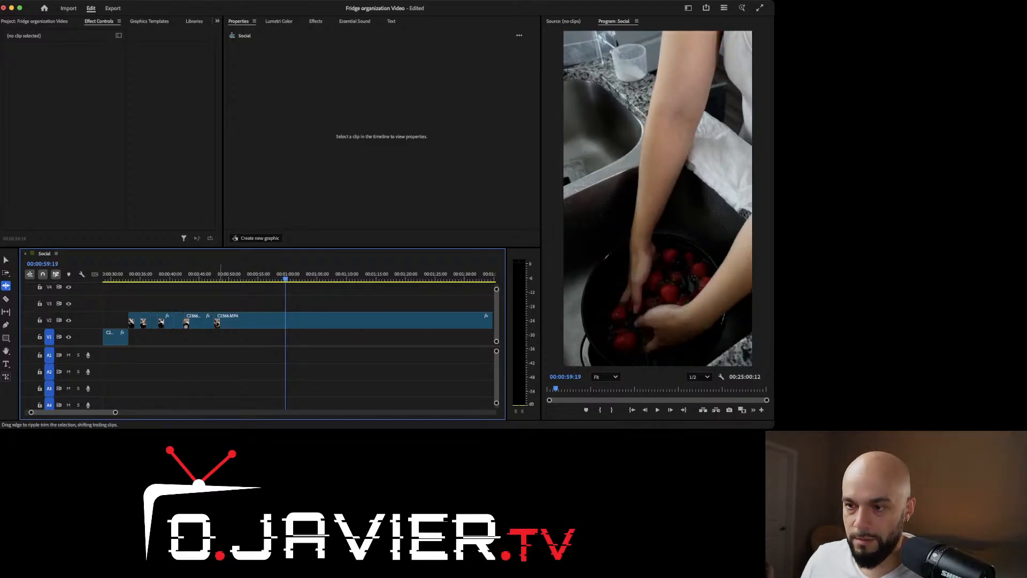
drag(217, 319, 286, 320)
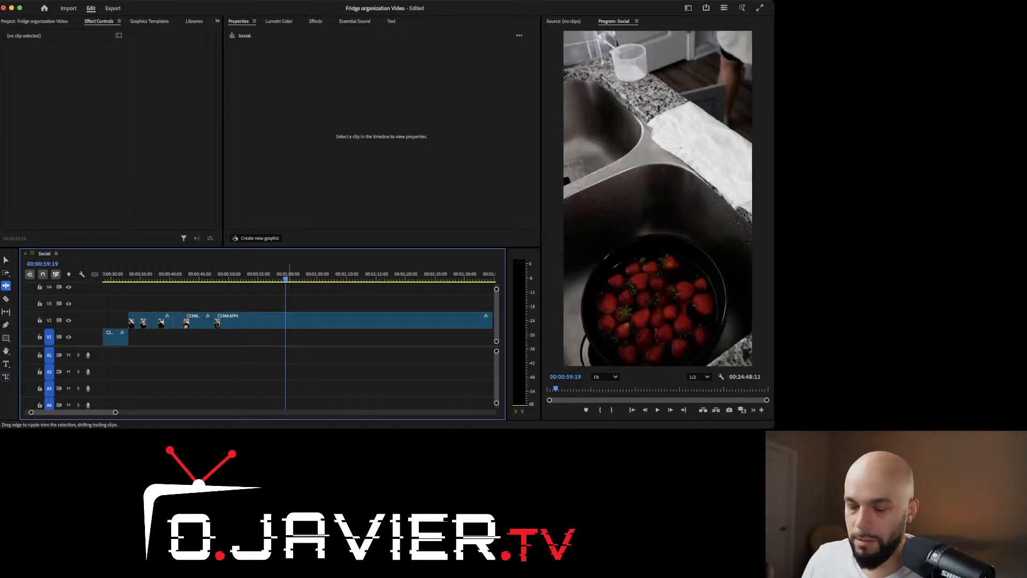
key(v)
Step: Play back the new cut between the two strawberry-rinsing clips and check the transition around it
click(203, 276)
key(space)
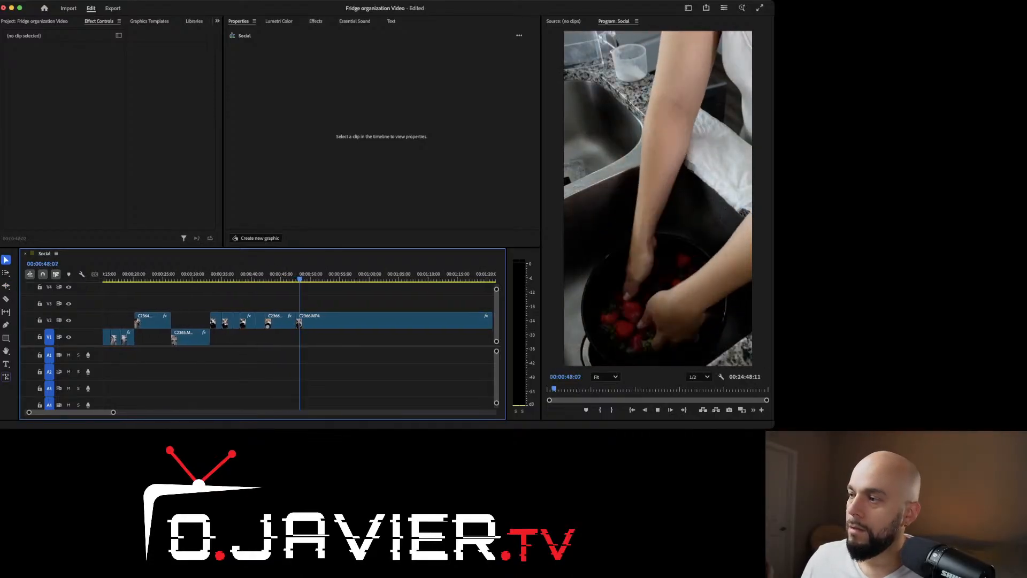
key(space)
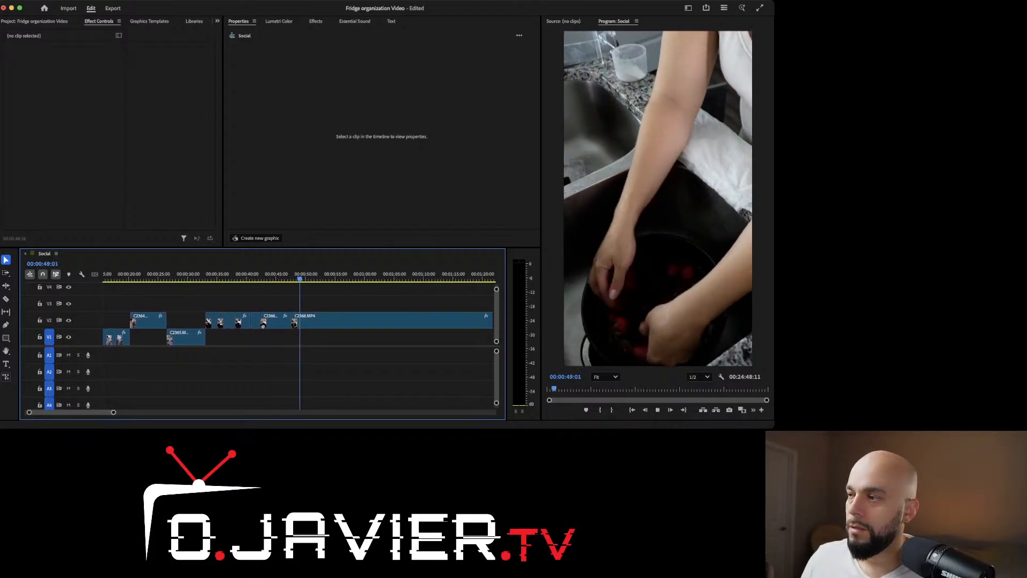
key(space)
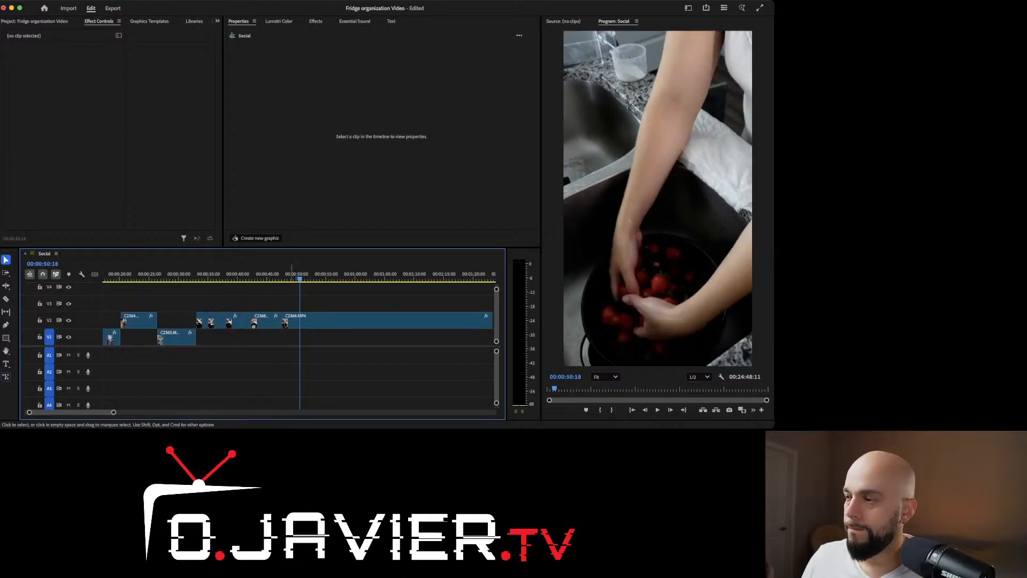
key(j)
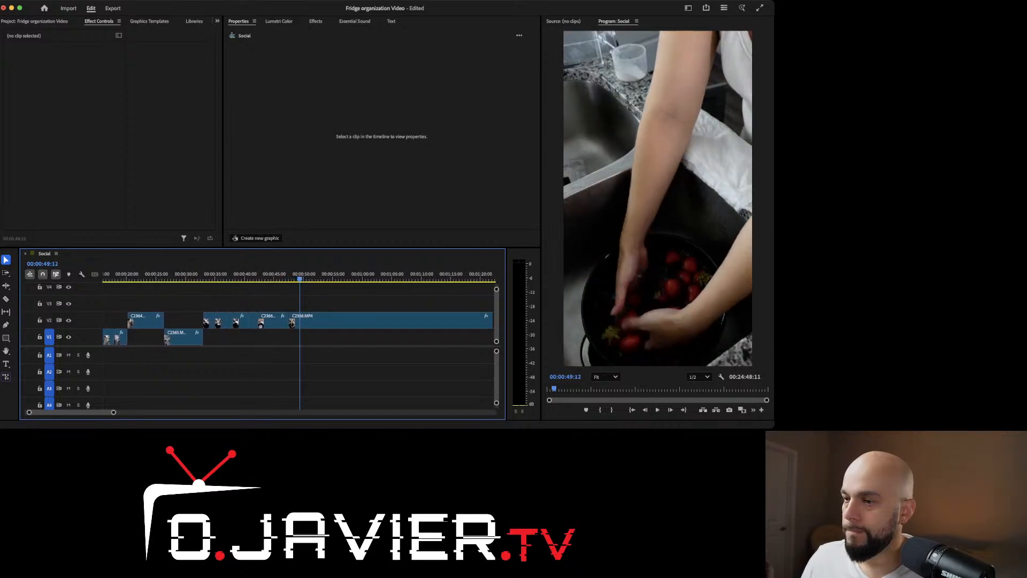
key(j)
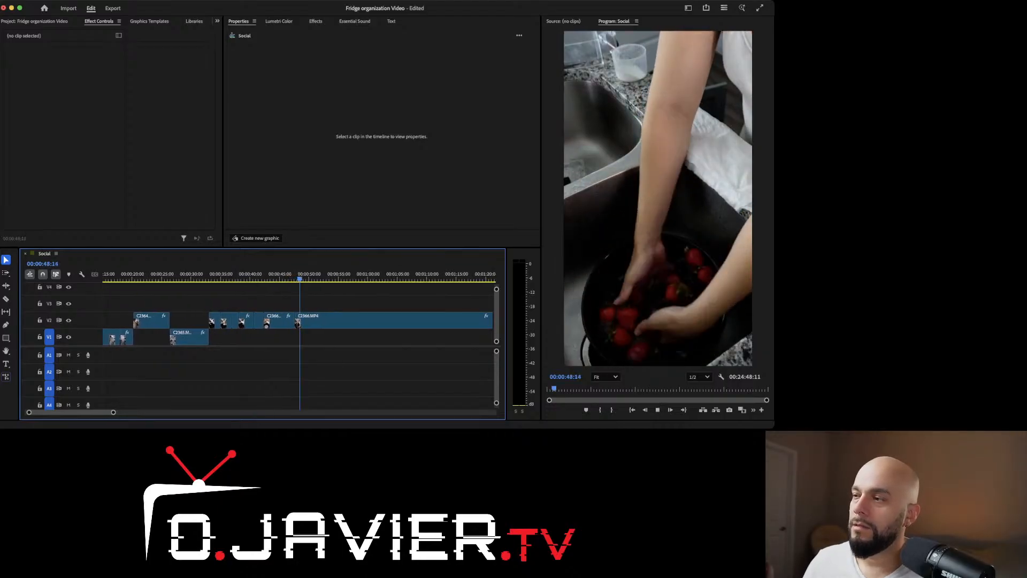
Step: Extend the end of the running-water rinsing clip and butt the last C2366.MP4 clip against it at 00:00:48:13
drag(276, 279, 294, 279)
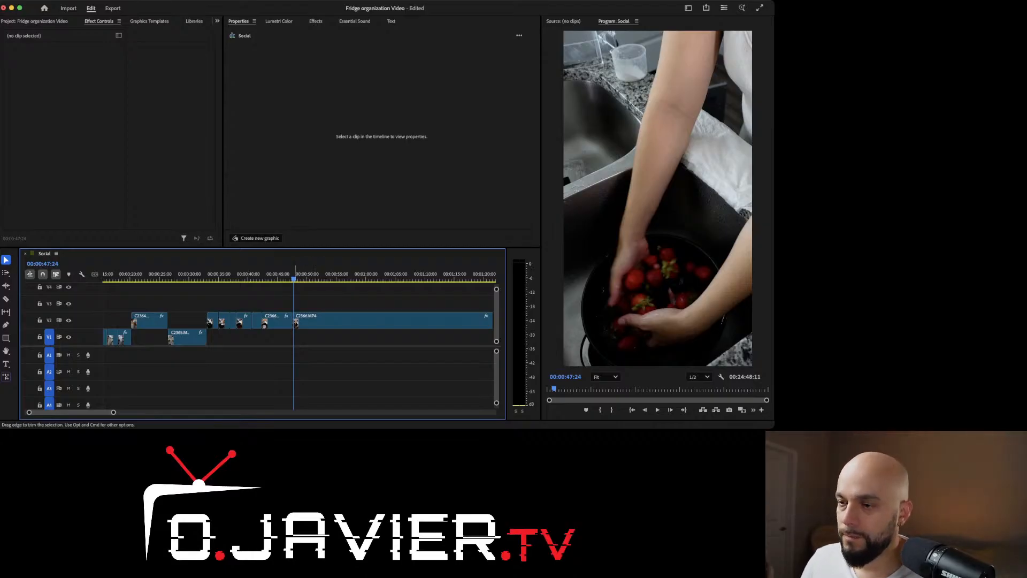
drag(296, 323, 312, 322)
key(space)
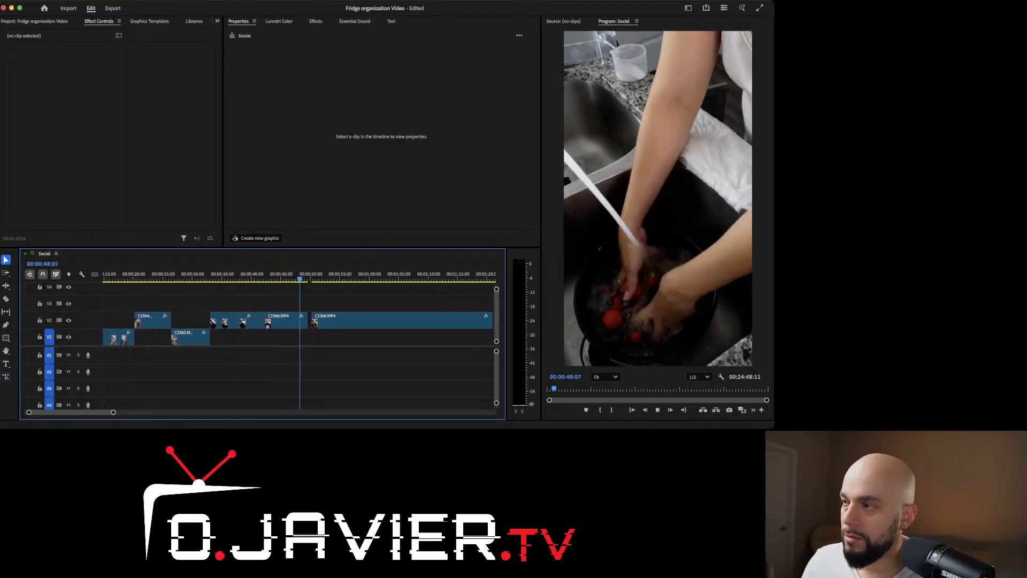
drag(305, 320, 310, 321)
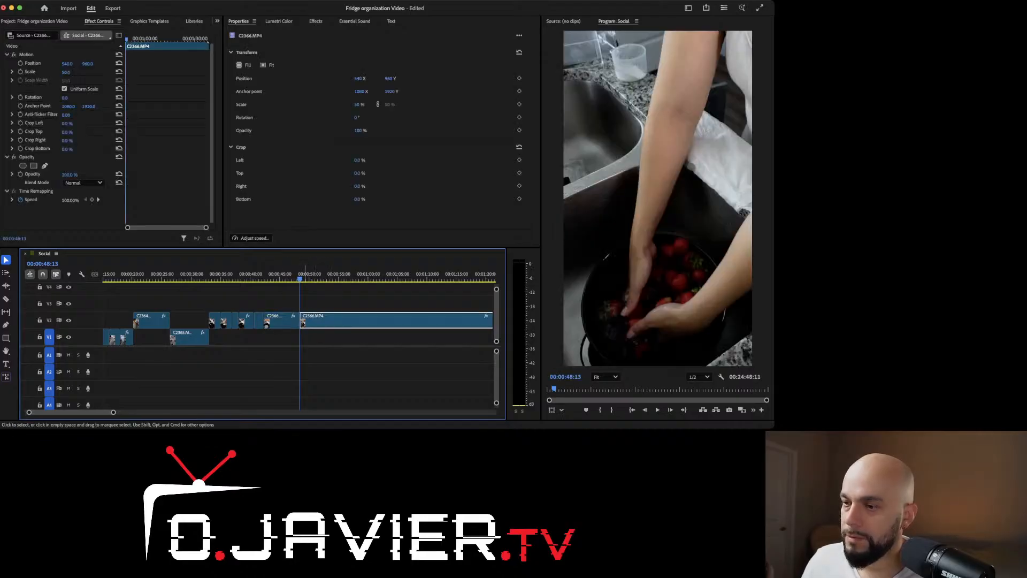
Step: Find where the hand reaches for the strawberry bowl and ripple trim the last C2366.MP4 clip's start to the frame at 00:01:02:04
drag(302, 278, 388, 278)
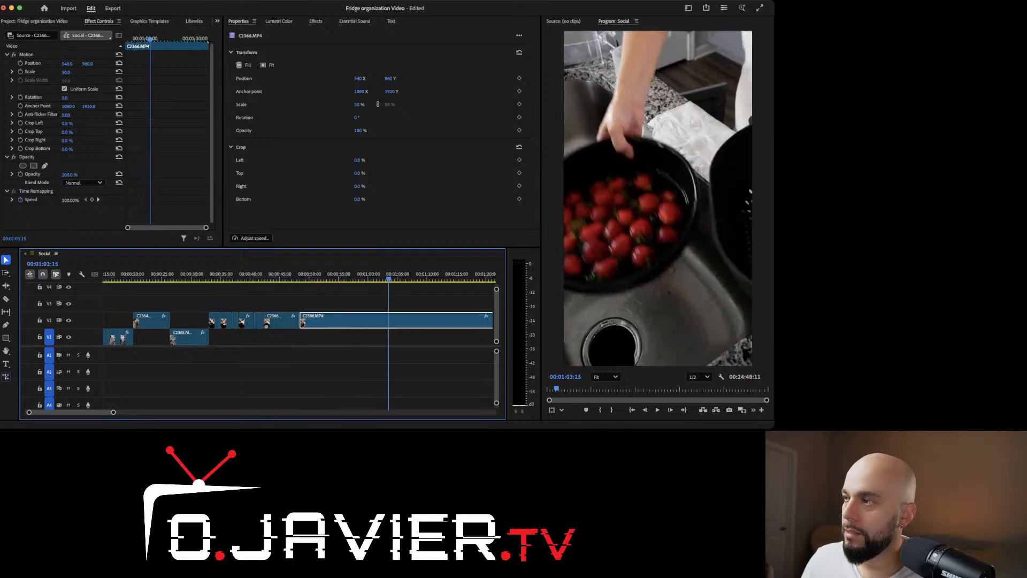
scroll(299, 321, right, 5)
key(space)
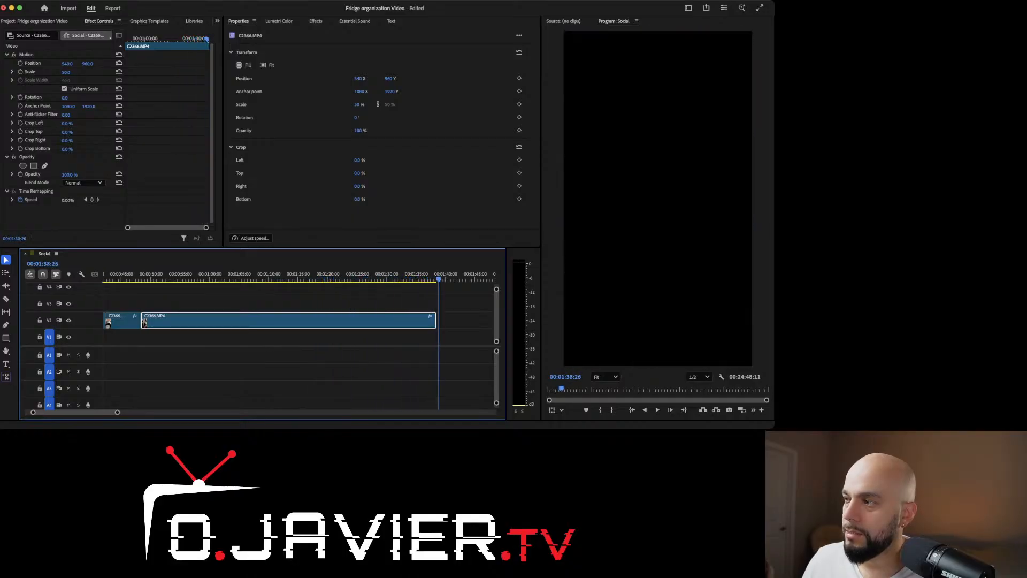
drag(439, 279, 147, 279)
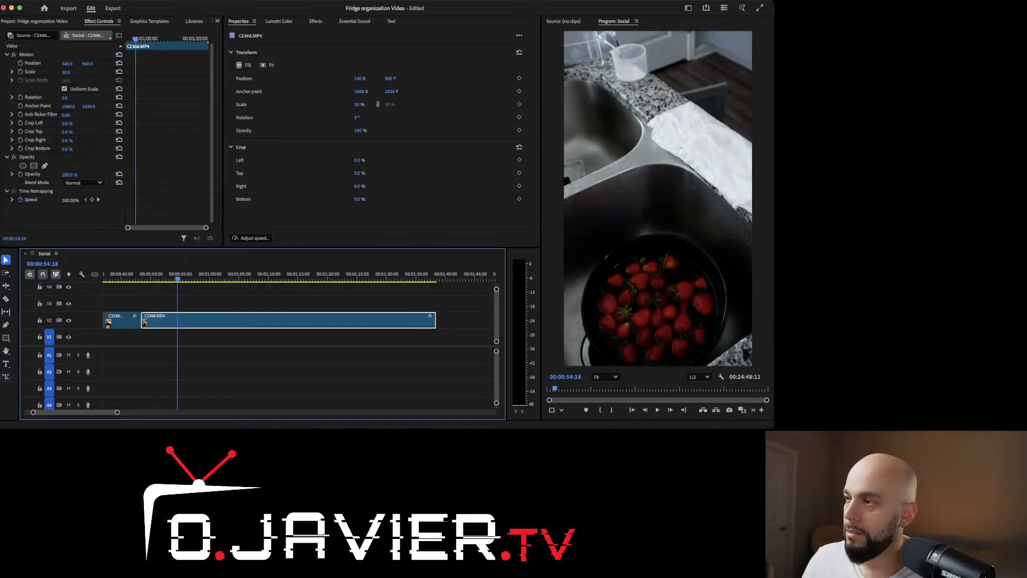
key(j)
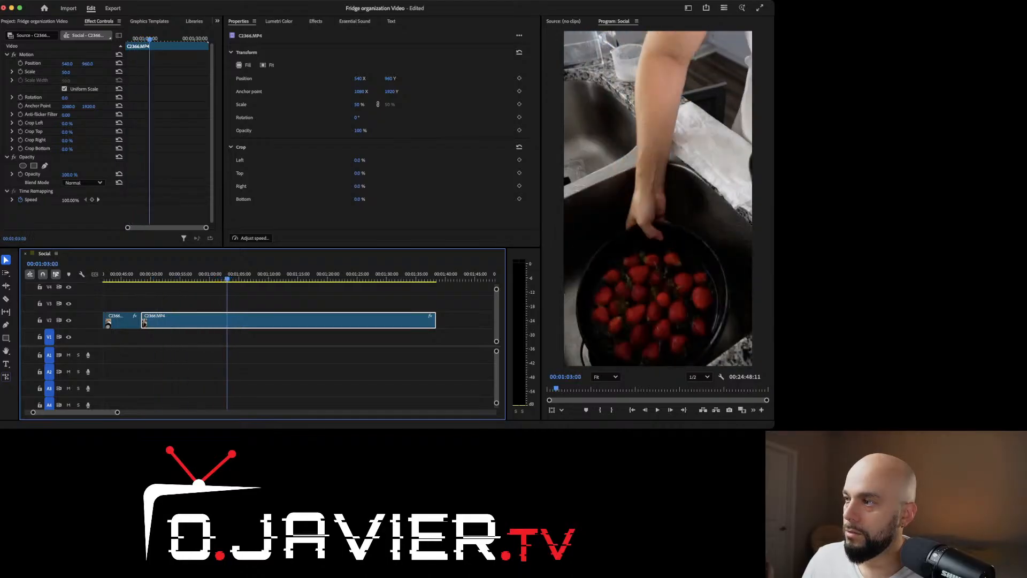
key(k)
key(l)
key(j)
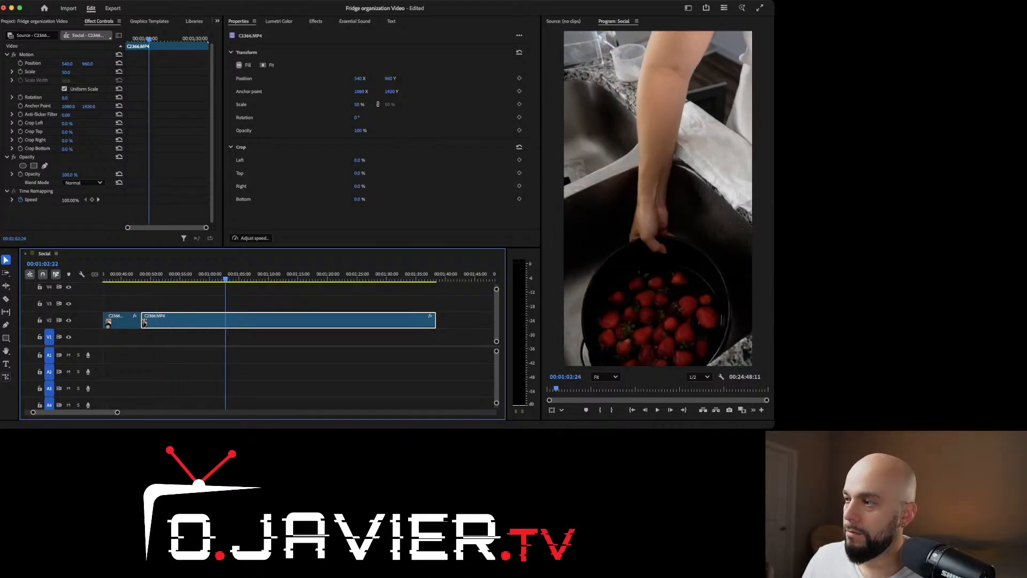
key(k)
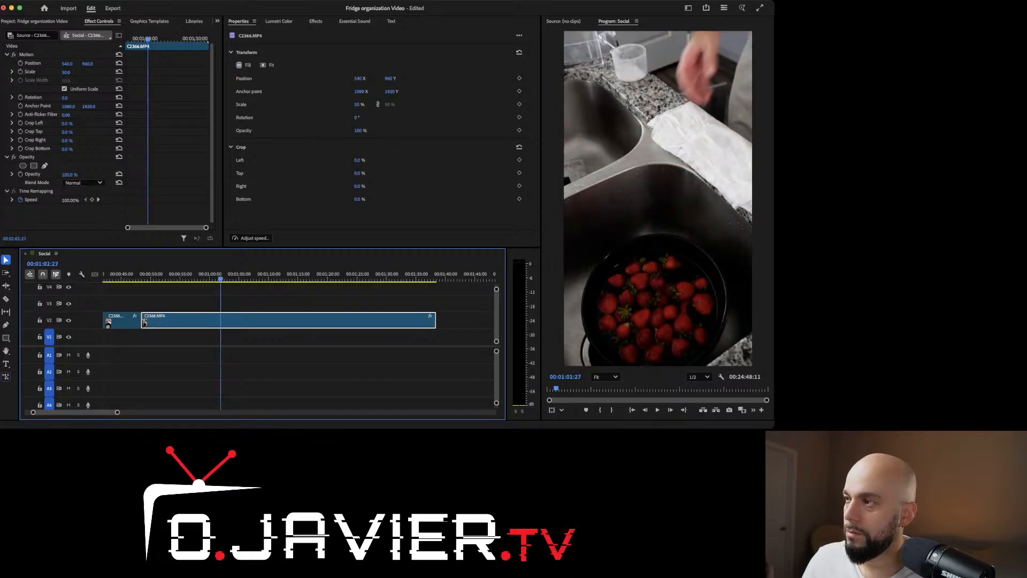
key(l)
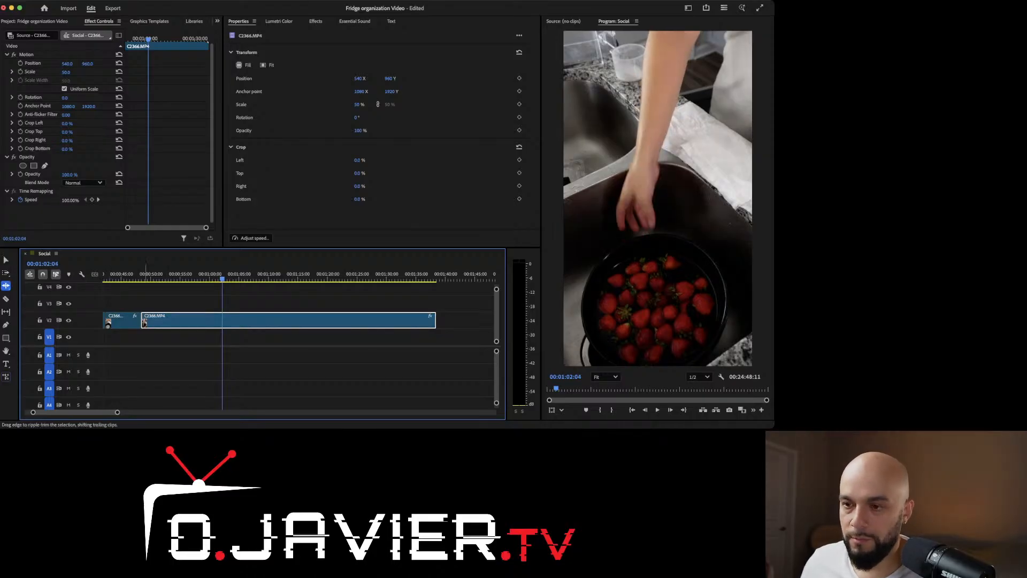
drag(144, 322, 144, 322)
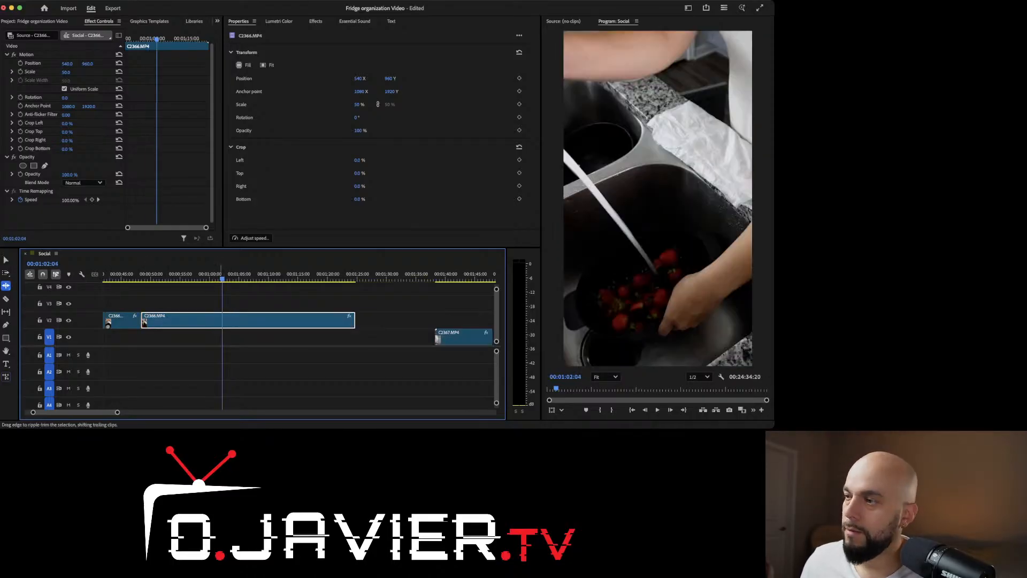
key(v)
Step: Play back the cut from the rinsing clip into the shot of the hand lifting the strawberry bowl
click(133, 279)
key(space)
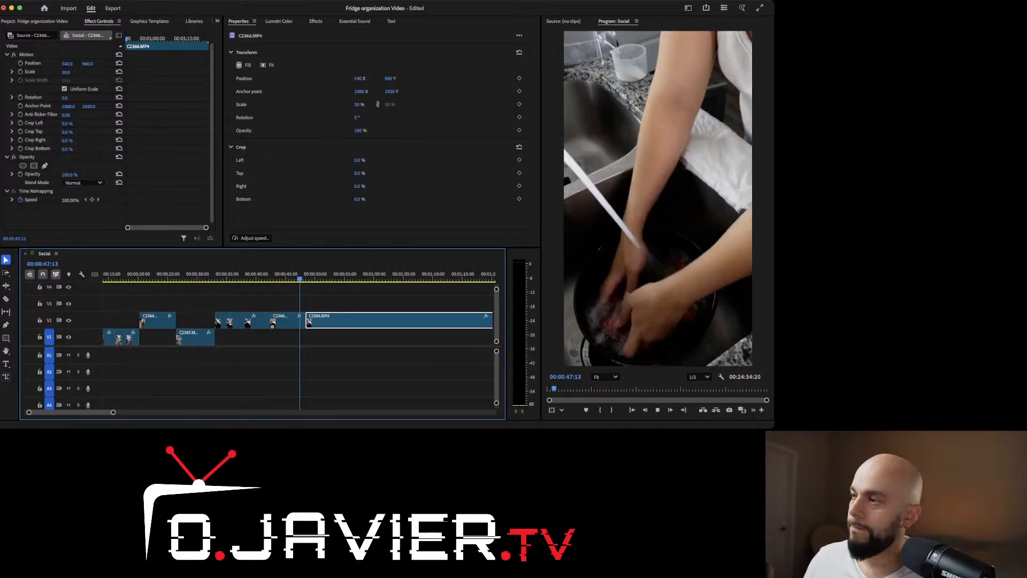
key(space)
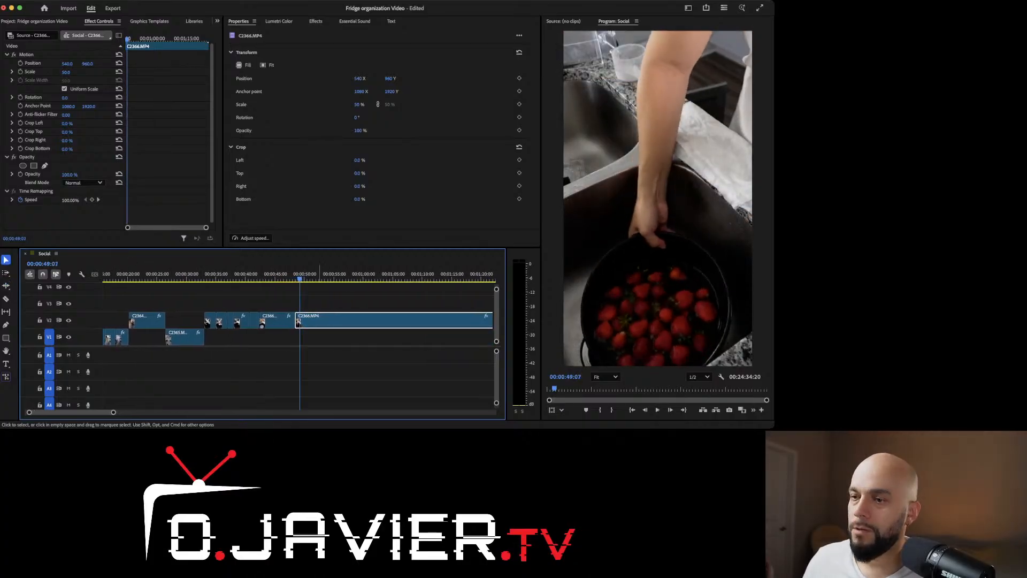
Step: Review the bowl-lifting shot and split the last C2366.MP4 clip at 00:00:50:13, where the colander is set in the sink
click(287, 274)
key(space)
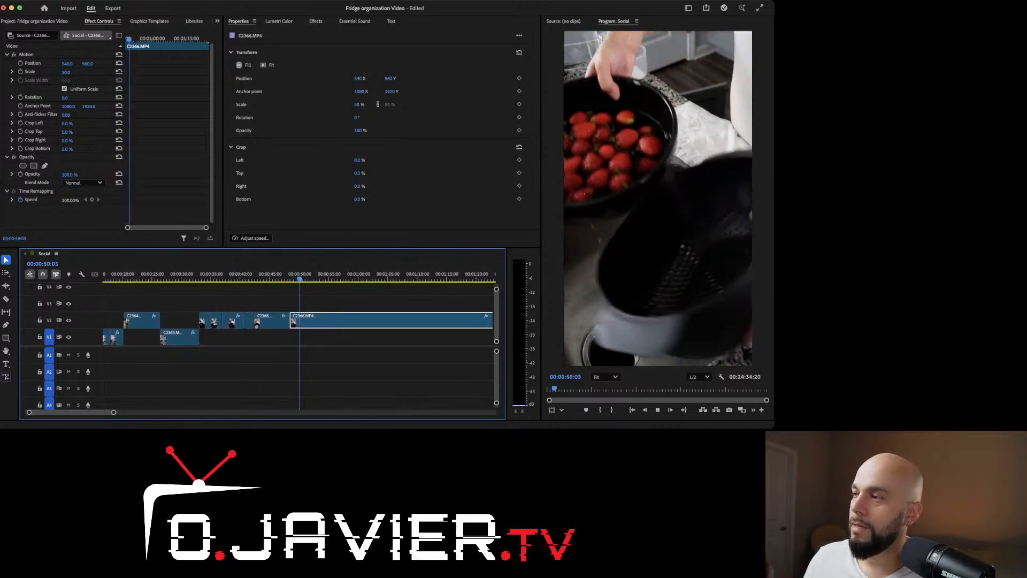
key(space)
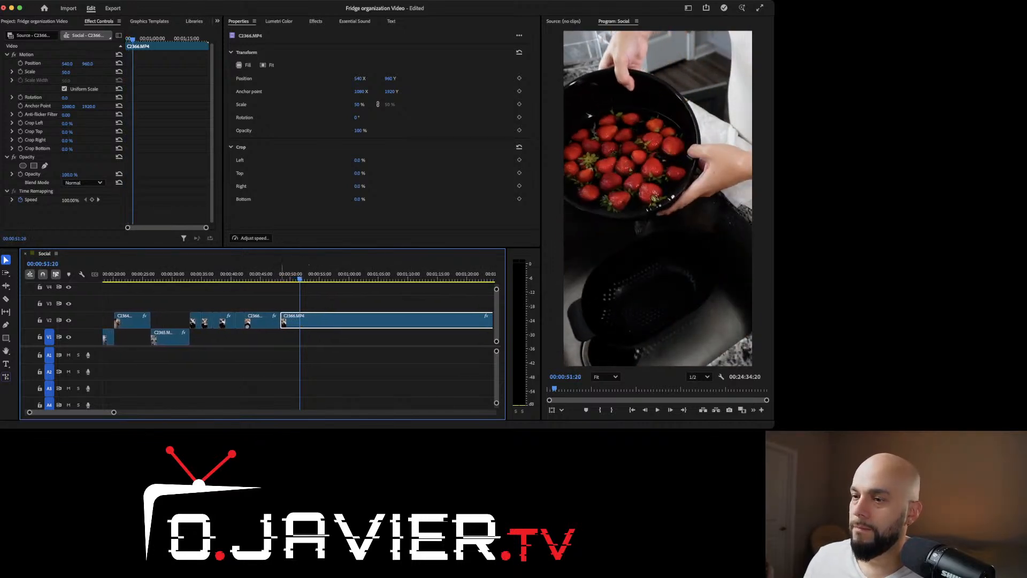
click(267, 274)
key(space)
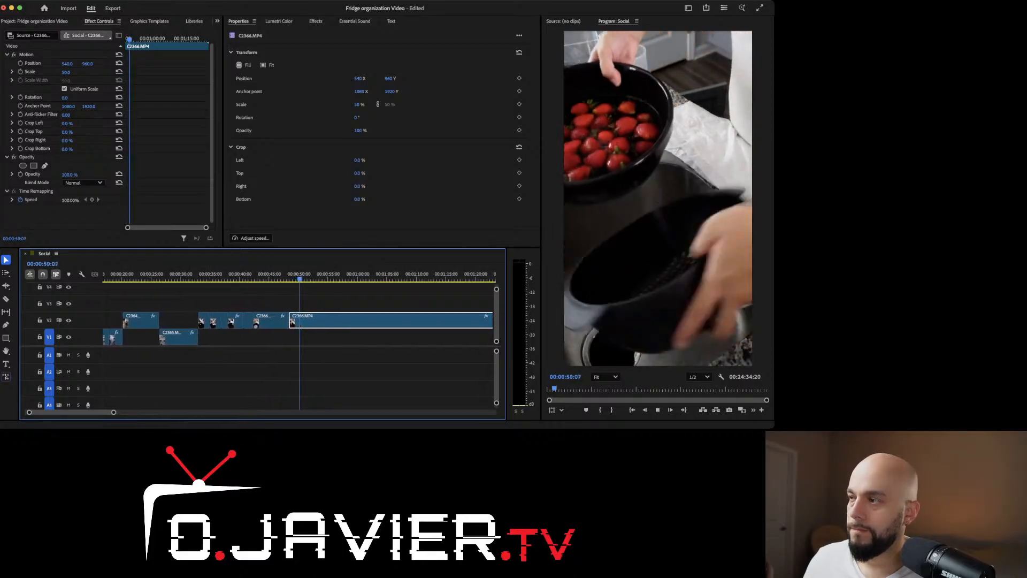
key(space)
key(c)
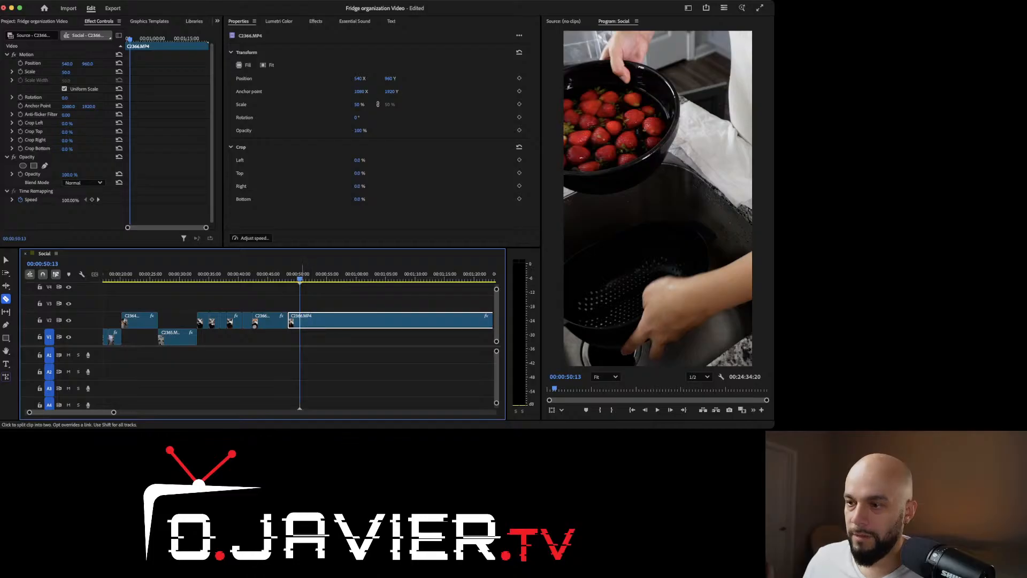
click(300, 320)
key(v)
Step: Find where the strawberries start pouring into the colander and ripple trim the last C2366.MP4 clip's start to the frame at 00:00:52:06
key(space)
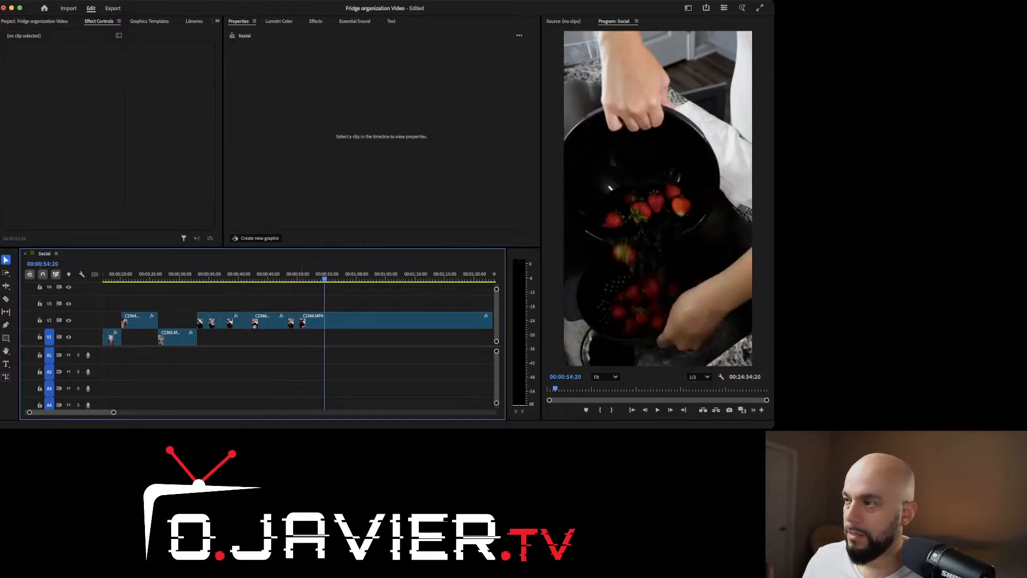
drag(313, 279, 310, 278)
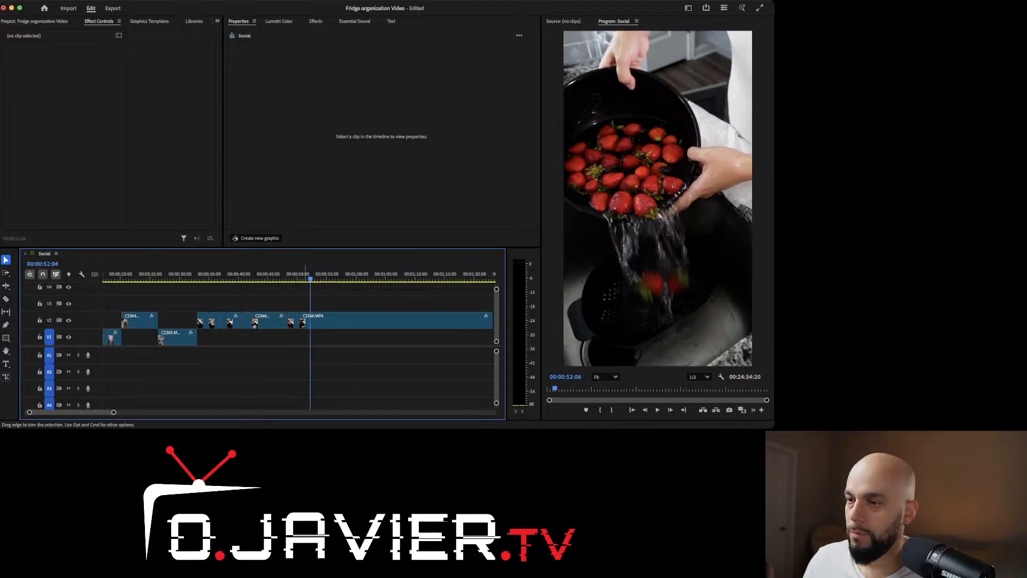
key(b)
drag(302, 320, 313, 321)
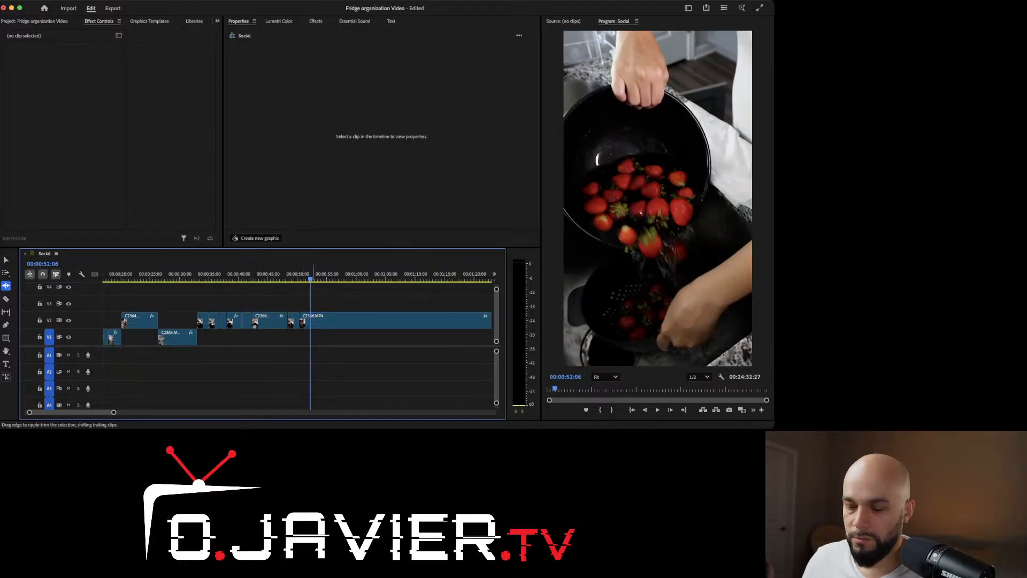
Step: Play back the cut from placing the colander into the strawberry-pouring shot
key(v)
click(279, 275)
scroll(279, 274, left, 1)
key(space)
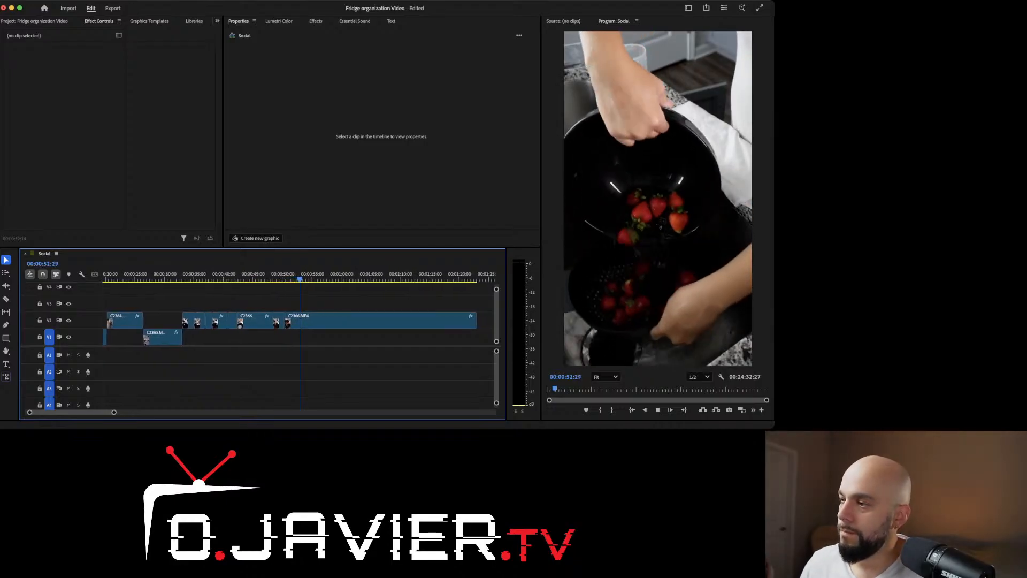
key(space)
key(space)
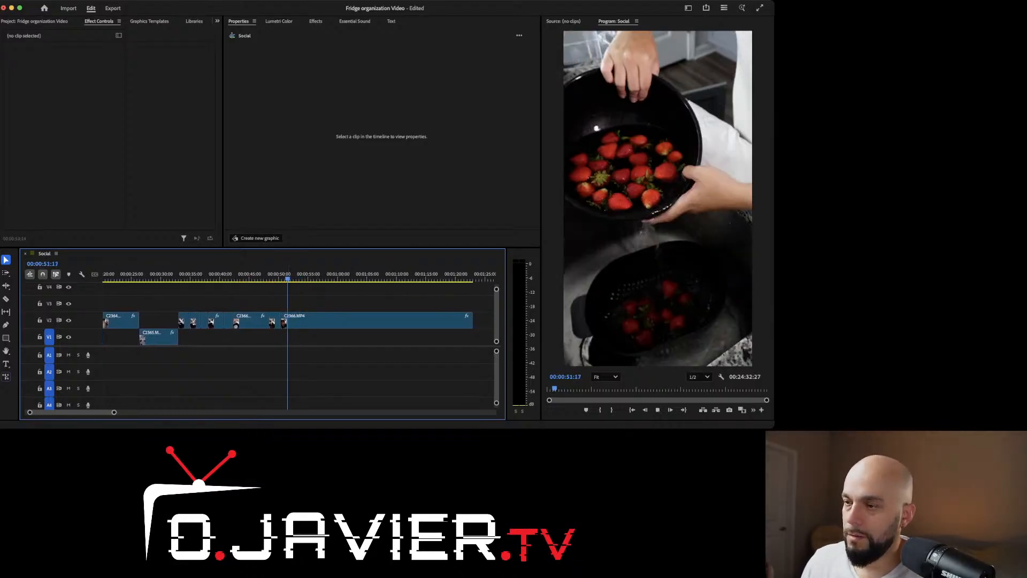
Step: Split the last C2366.MP4 clip at 00:00:53:21 and ripple trim the new piece's start to the frame at 00:00:57:28
key(space)
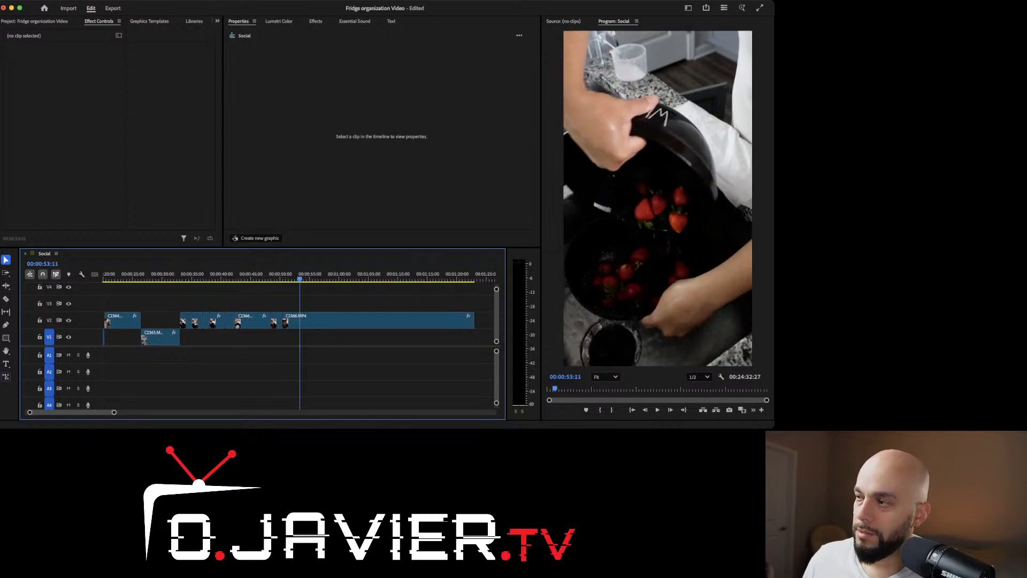
key(c)
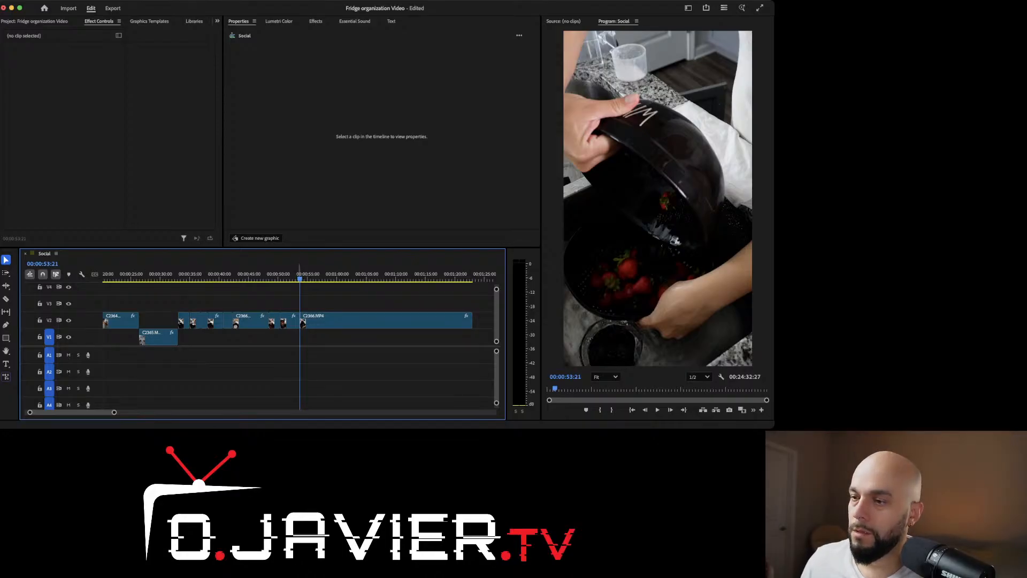
drag(299, 267, 324, 276)
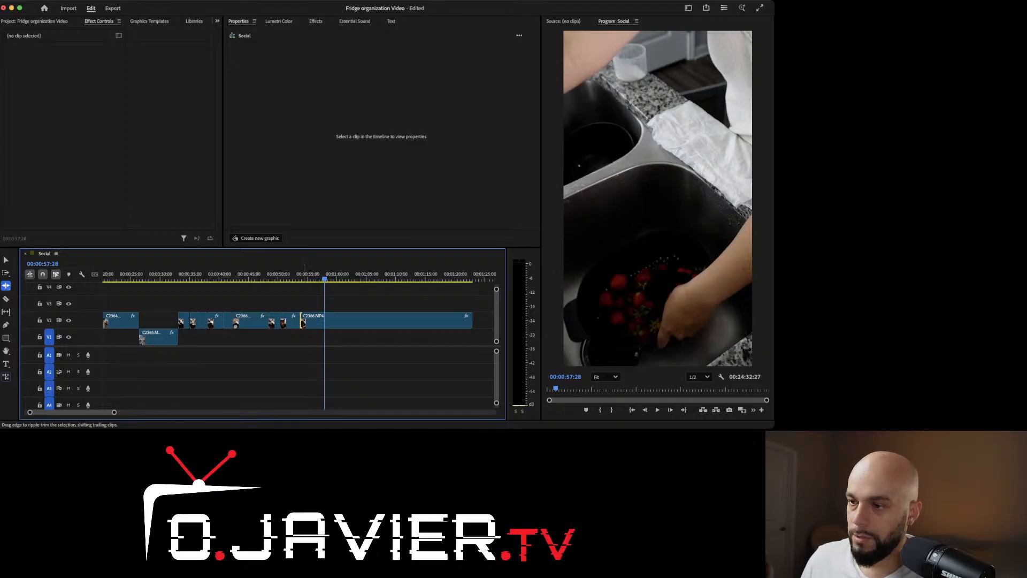
drag(303, 322, 303, 322)
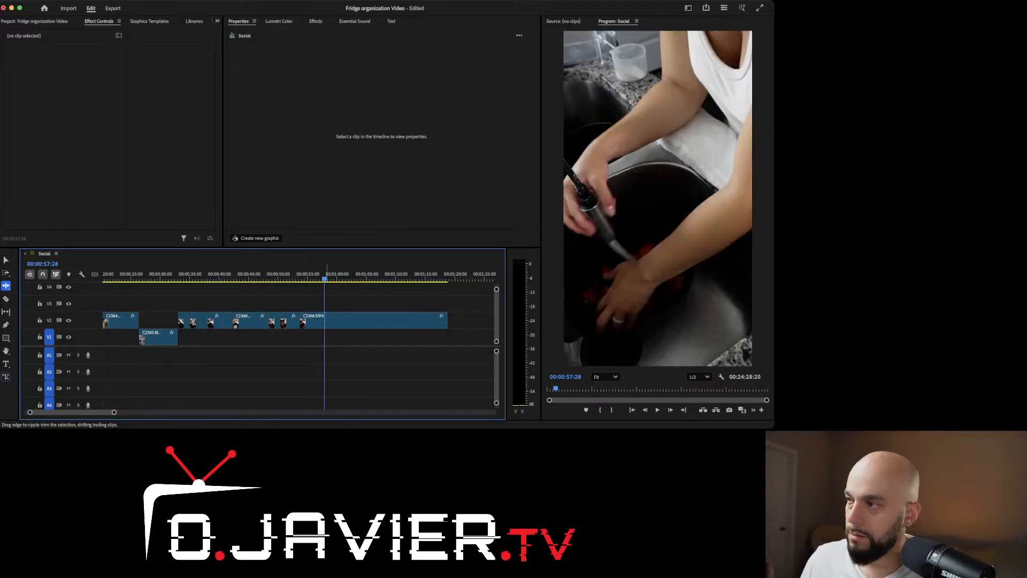
Step: Play back the sprayer-rinsing shot and split the last C2366.MP4 clip at 00:00:57:18
key(space)
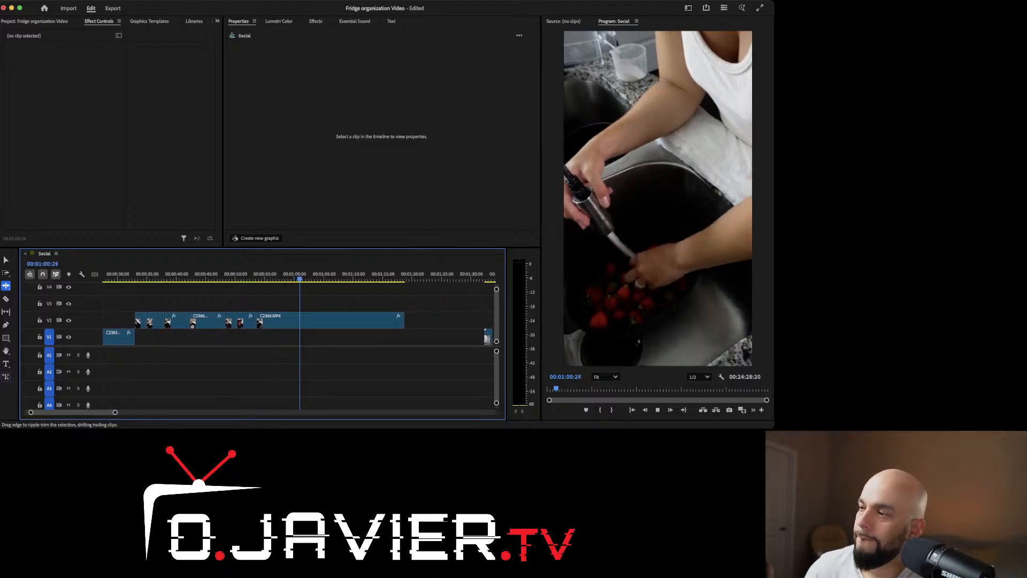
key(space)
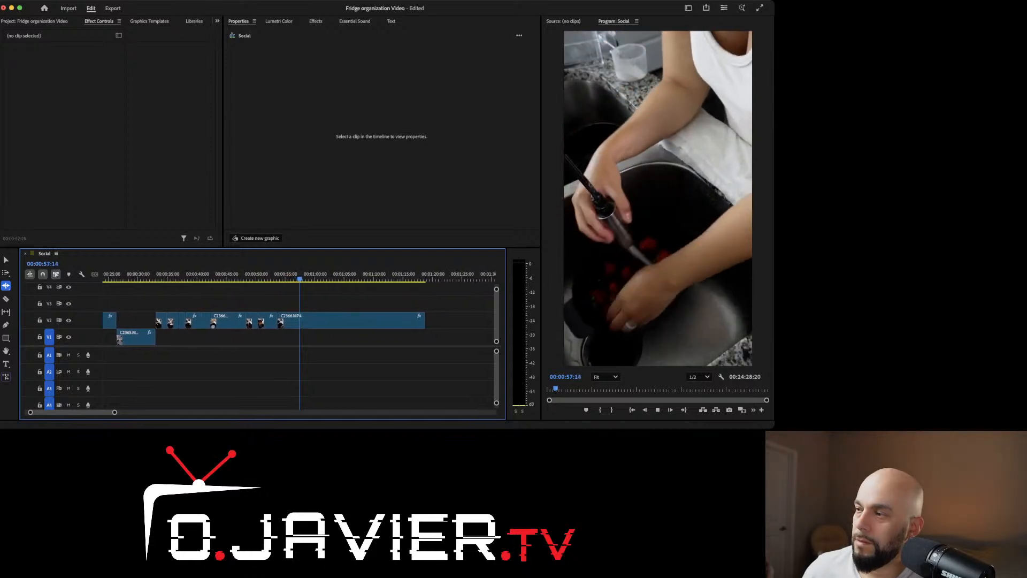
key(space)
key(c)
click(300, 319)
key(v)
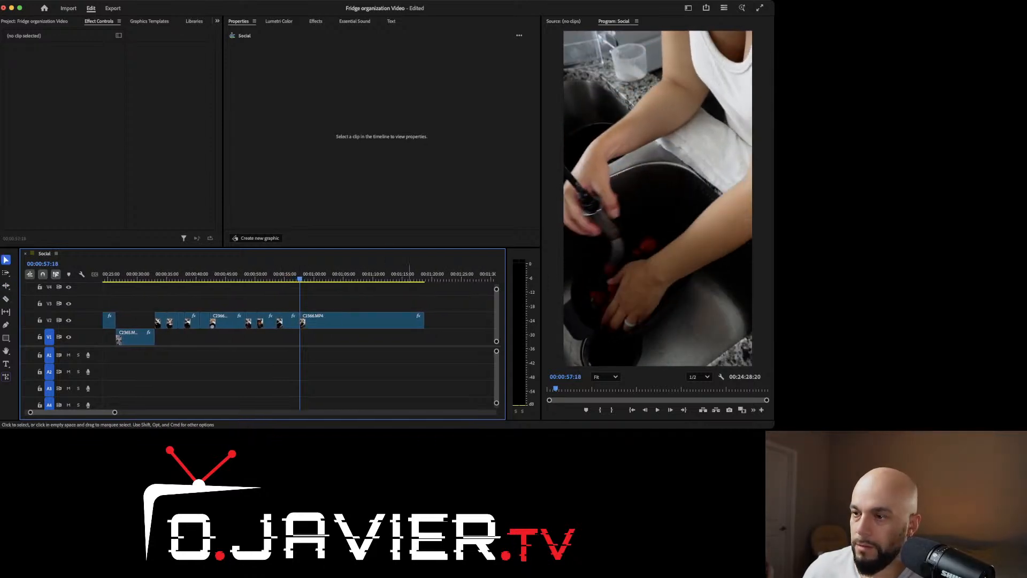
Step: Delete the leftover C2366.MP4 footage after the cut at 00:00:57:18
drag(423, 320, 423, 320)
drag(312, 319, 373, 319)
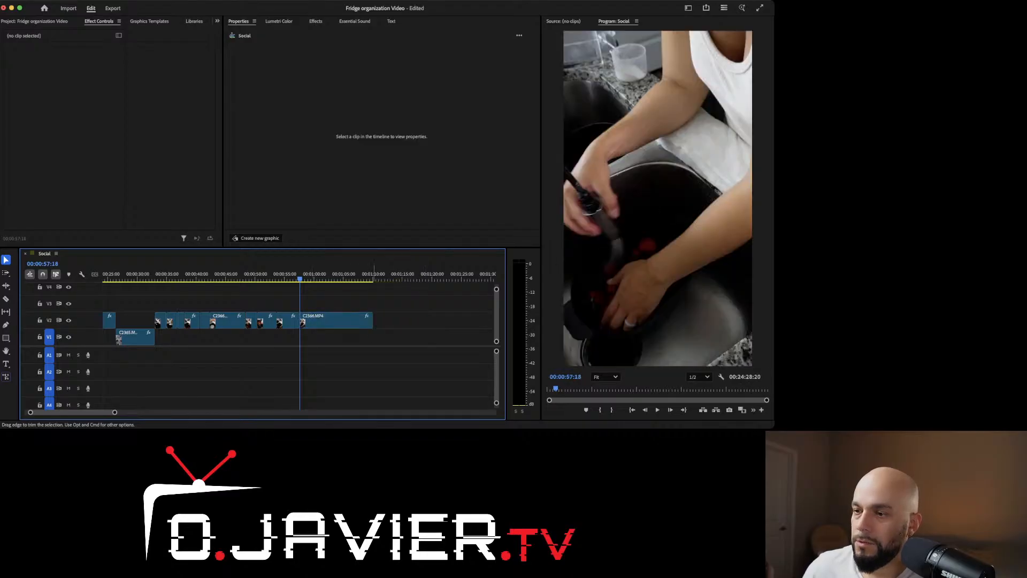
click(350, 320)
key(Delete)
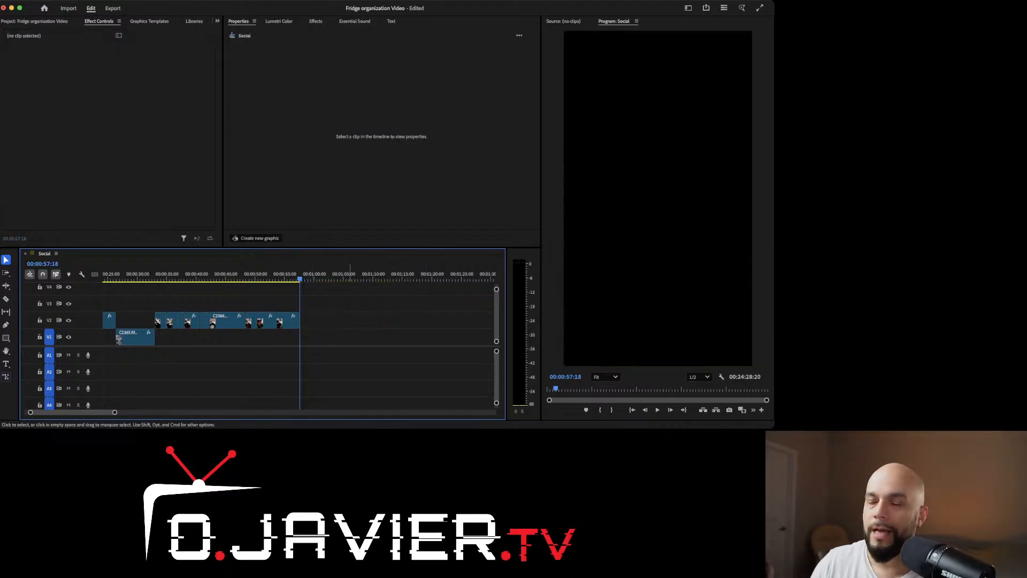
Step: Play back the strawberry pouring and sprayer-rinsing cuts through to the end of the V2 clips
drag(266, 274, 283, 274)
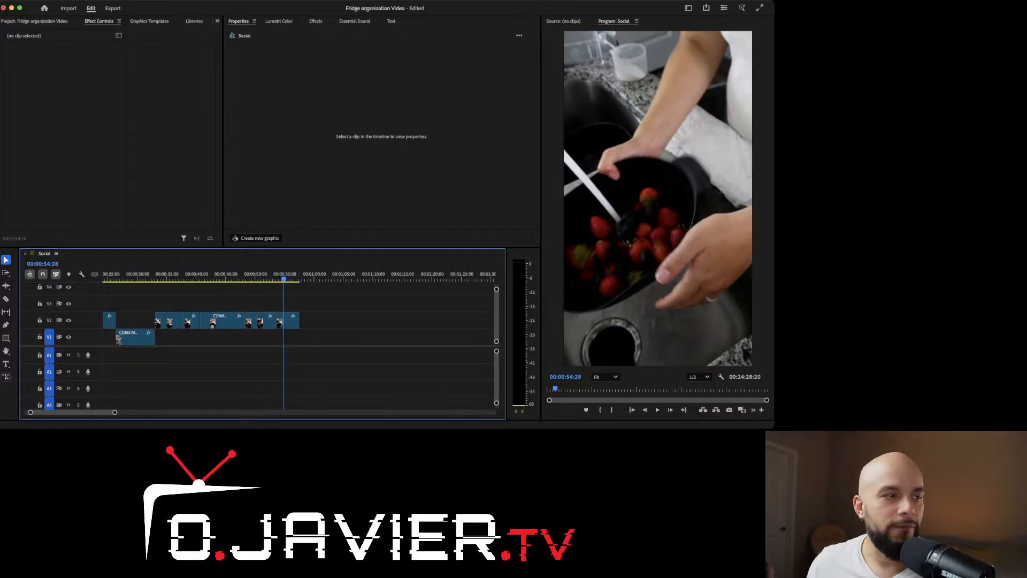
key(super+Tab)
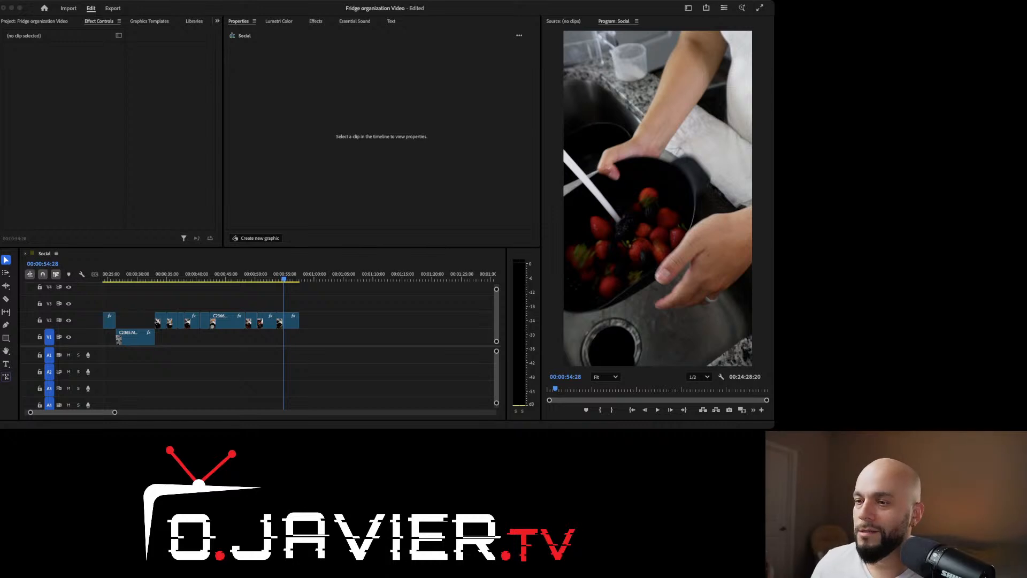
click(273, 273)
scroll(273, 274, left, 1)
key(space)
key(space)
click(285, 273)
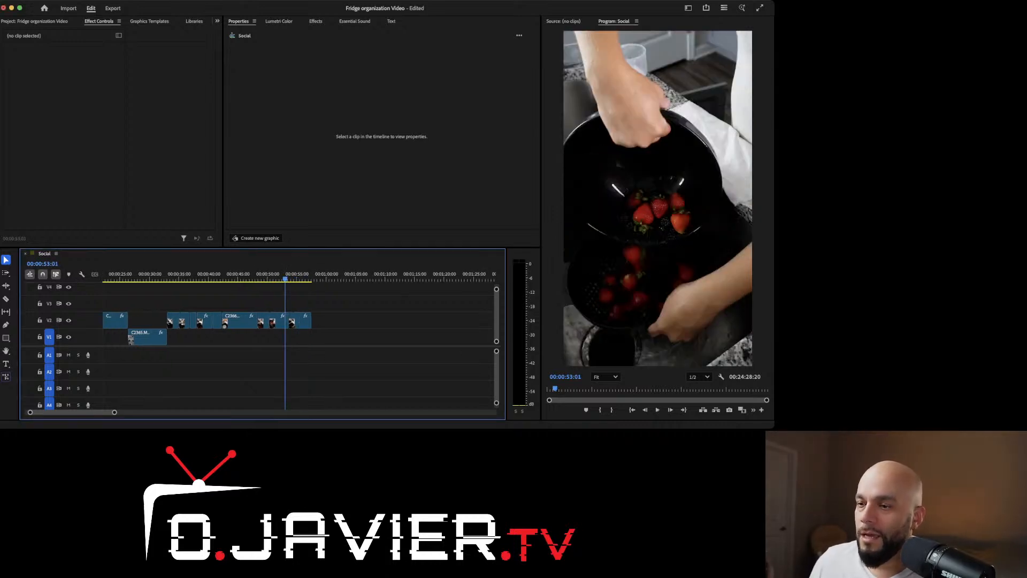
key(space)
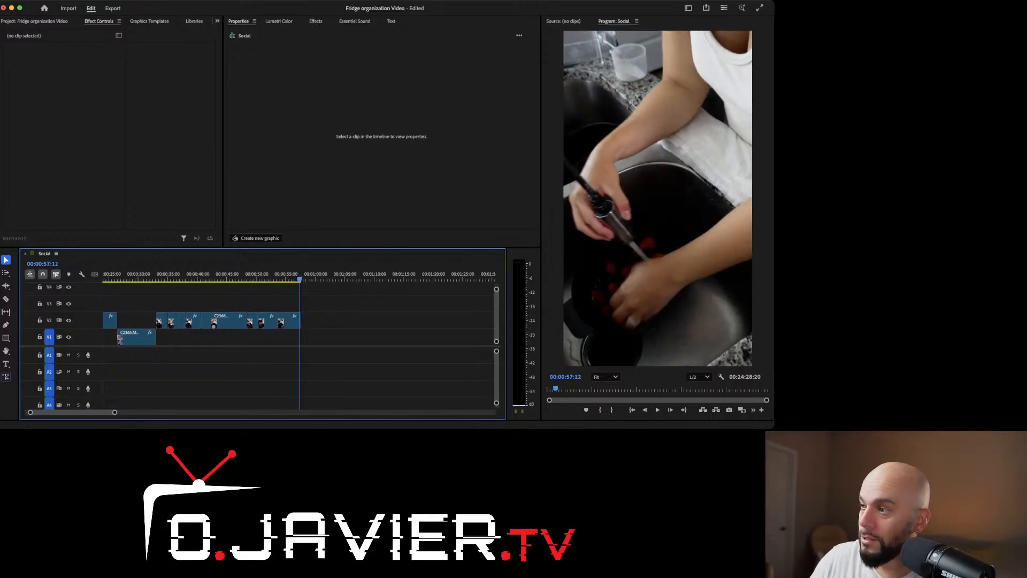
key(space)
key(space)
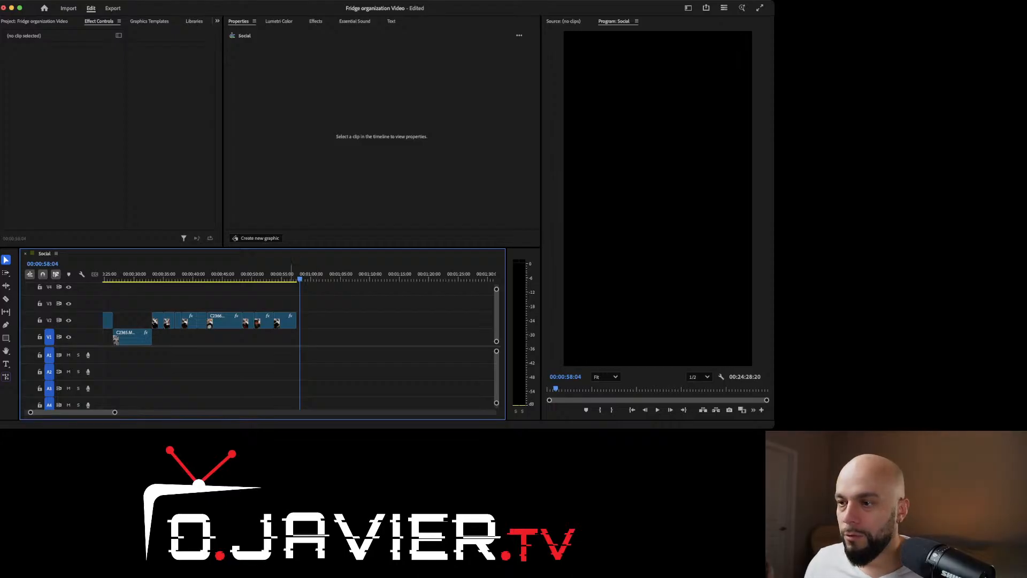
Step: Skim the start of the long C2367.MP4 clip on V1 to survey the fridge footage
drag(300, 275, 293, 275)
key(minus)
key(minus)
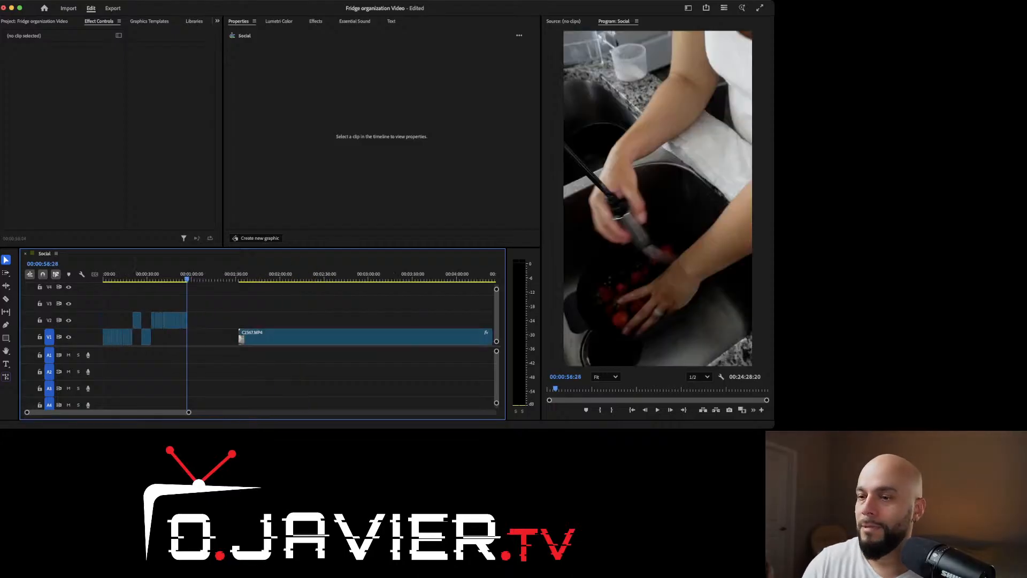
key(minus)
drag(172, 275, 229, 275)
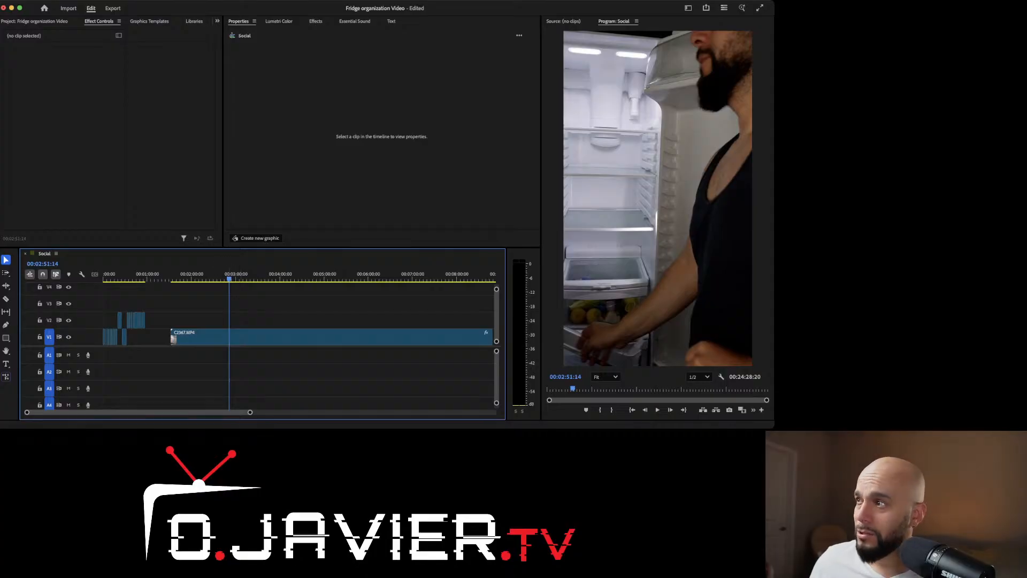
drag(217, 275, 280, 275)
key(minus)
key(minus)
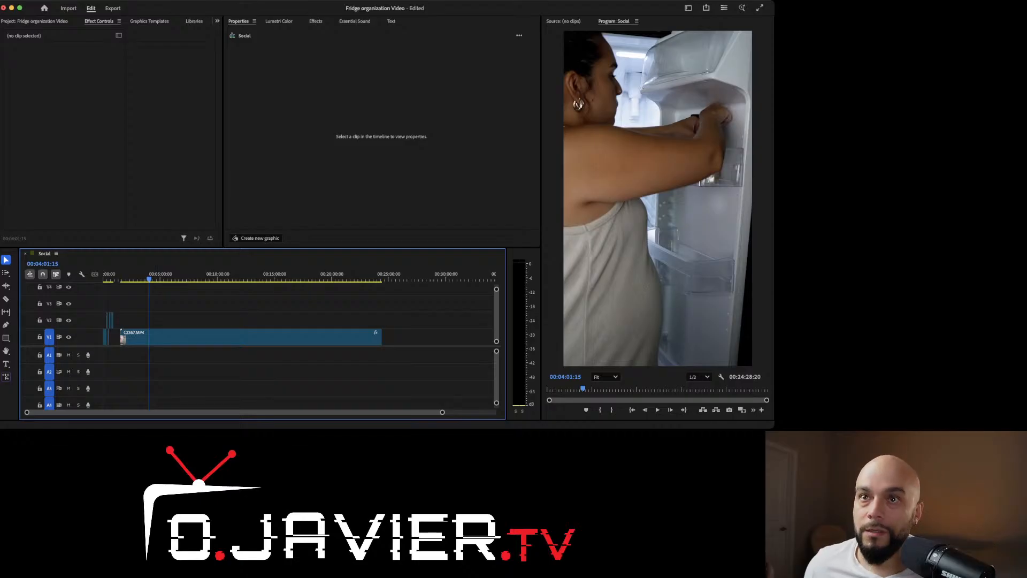
Step: Show the project's media list and expand Lumetri Color's Basic Correction settings
key(shift+1)
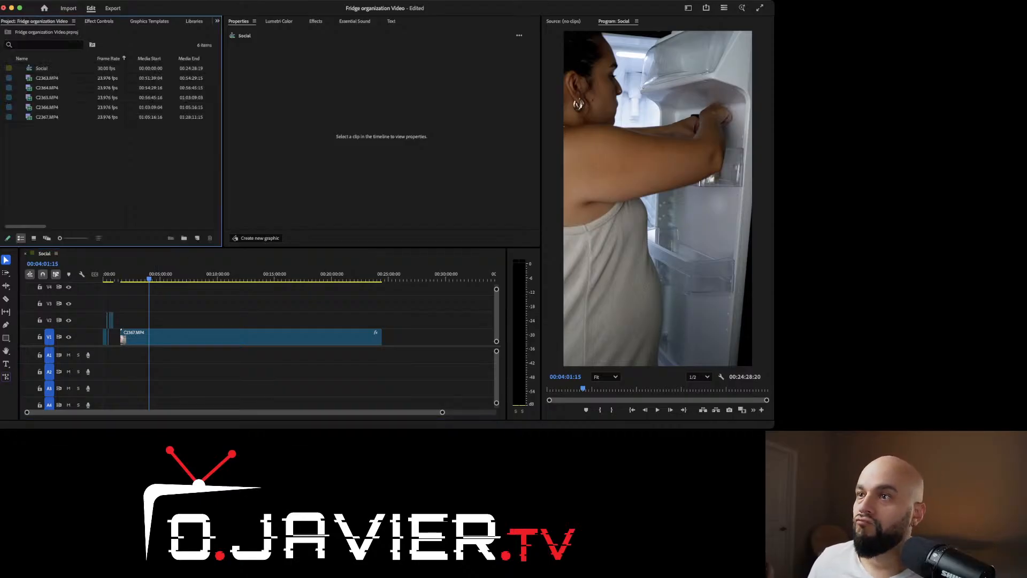
key(shift+5)
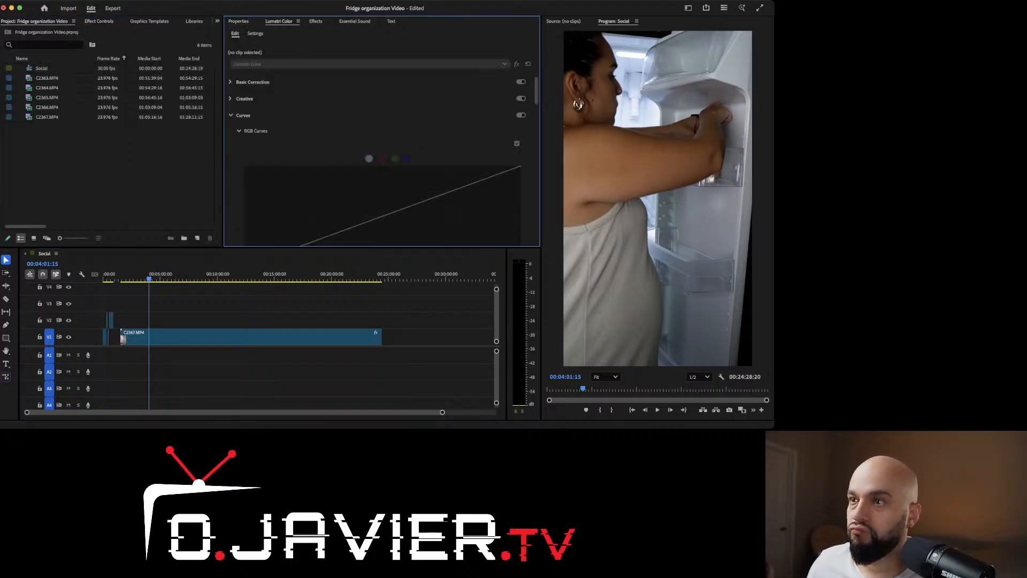
click(231, 82)
Step: Skim the C2367.MP4 footage between the empty fridge door and the stocked shelves to find where the restocking begins
click(172, 276)
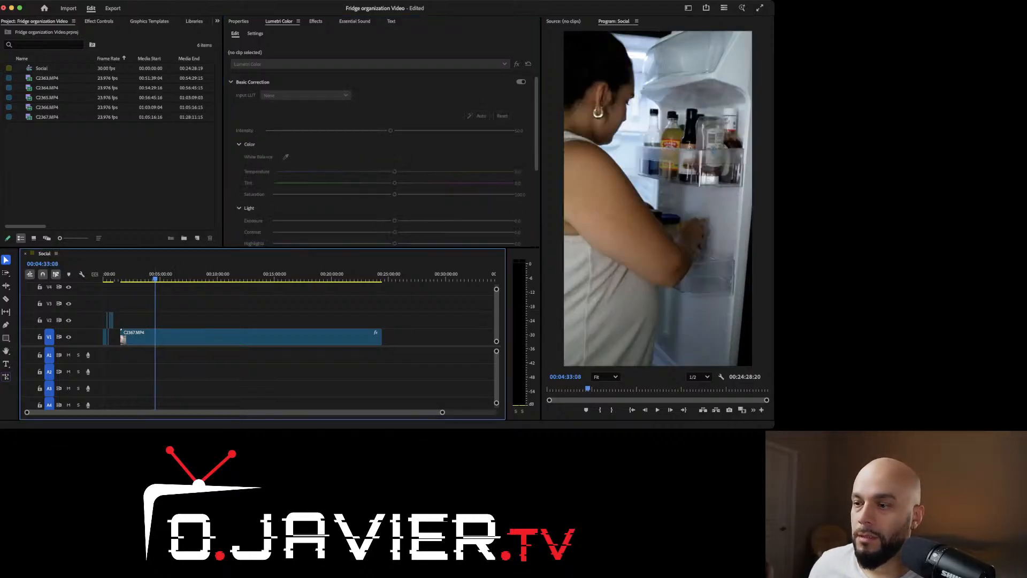
click(184, 277)
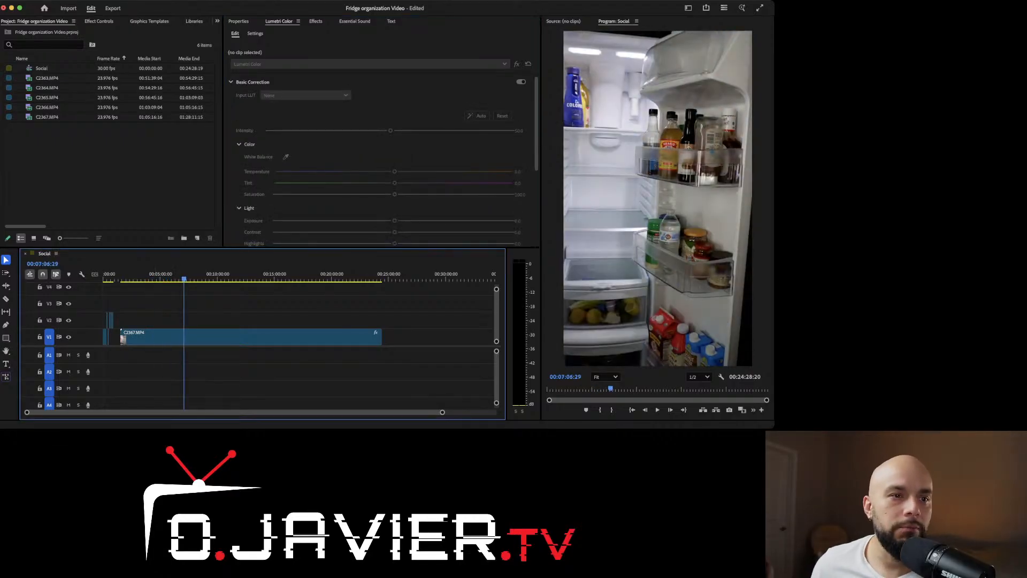
key(super+Tab)
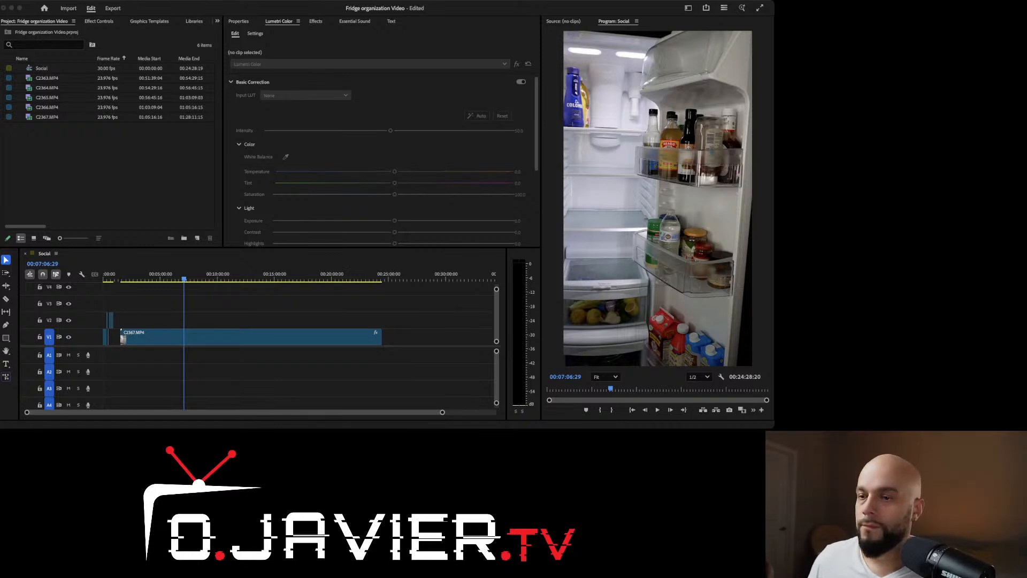
click(157, 273)
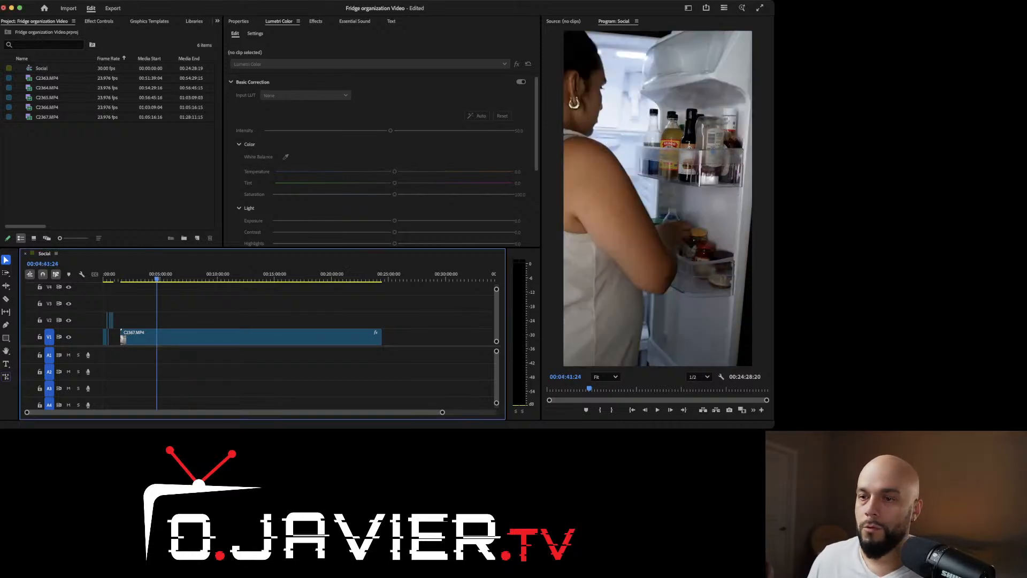
click(193, 274)
drag(193, 274, 144, 274)
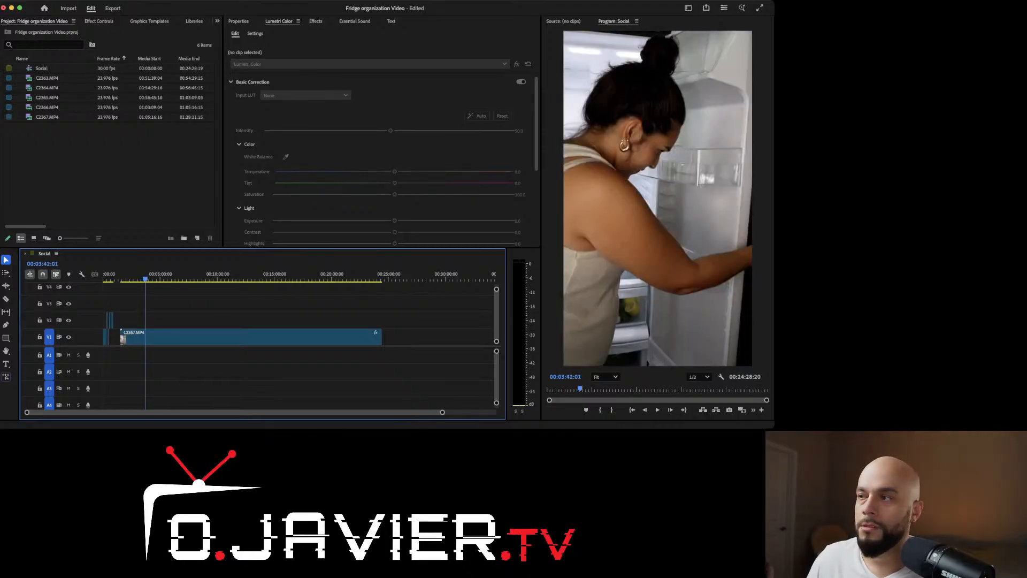
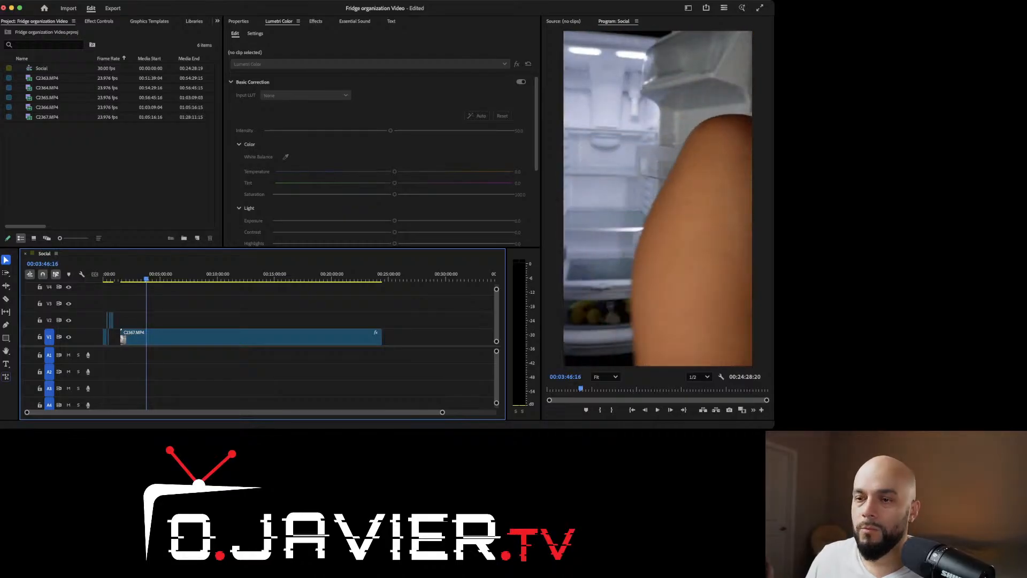
Step: Find the fridge door shelf being fitted and trim the start of C2367.MP4 to 00:03:37:18
key(k)
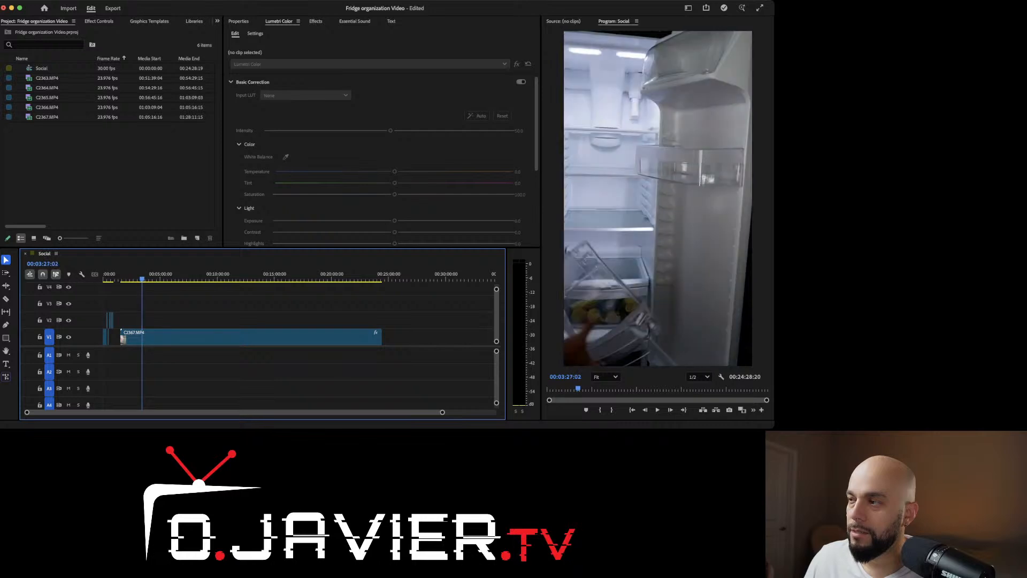
key(j)
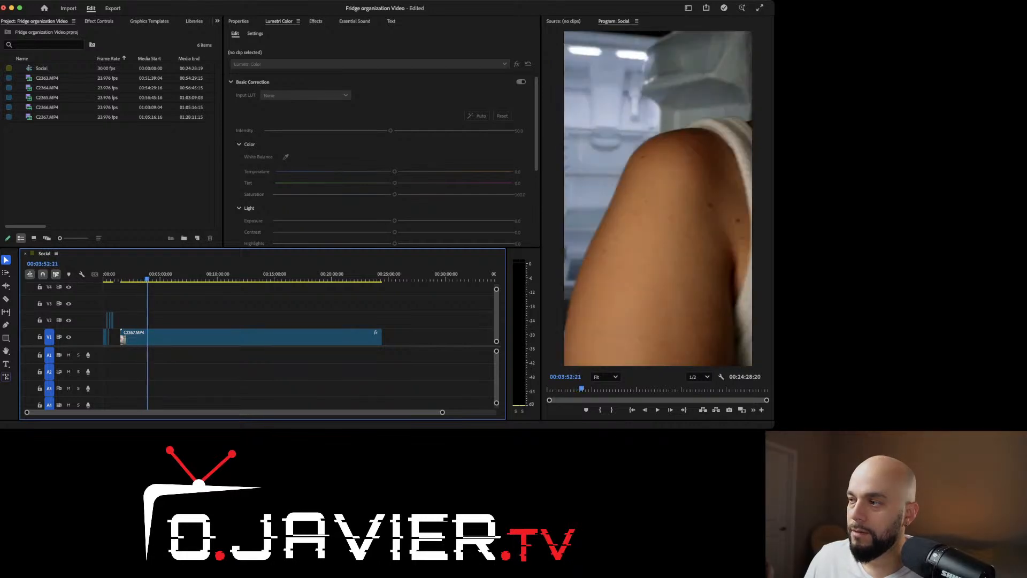
key(j)
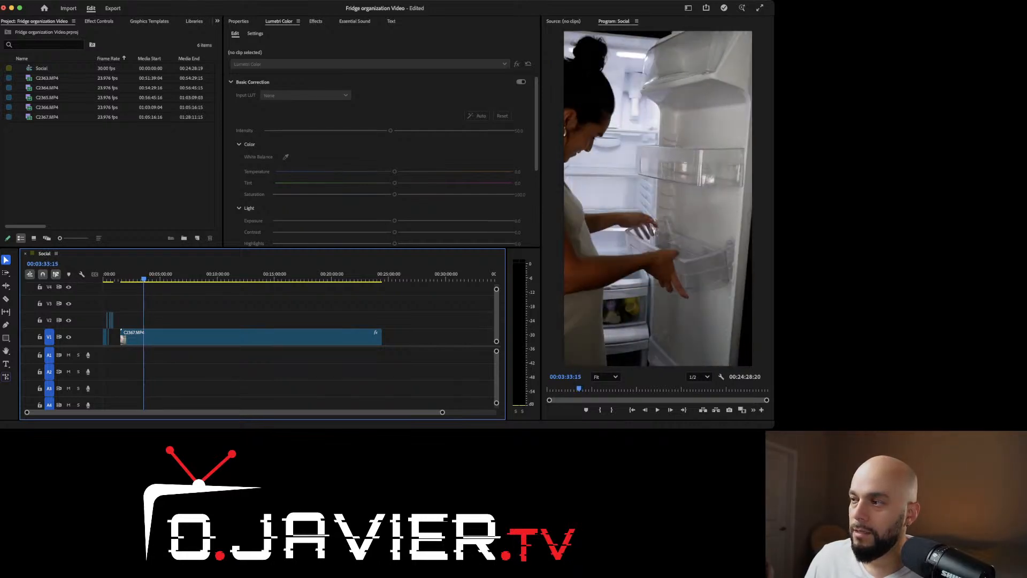
key(l)
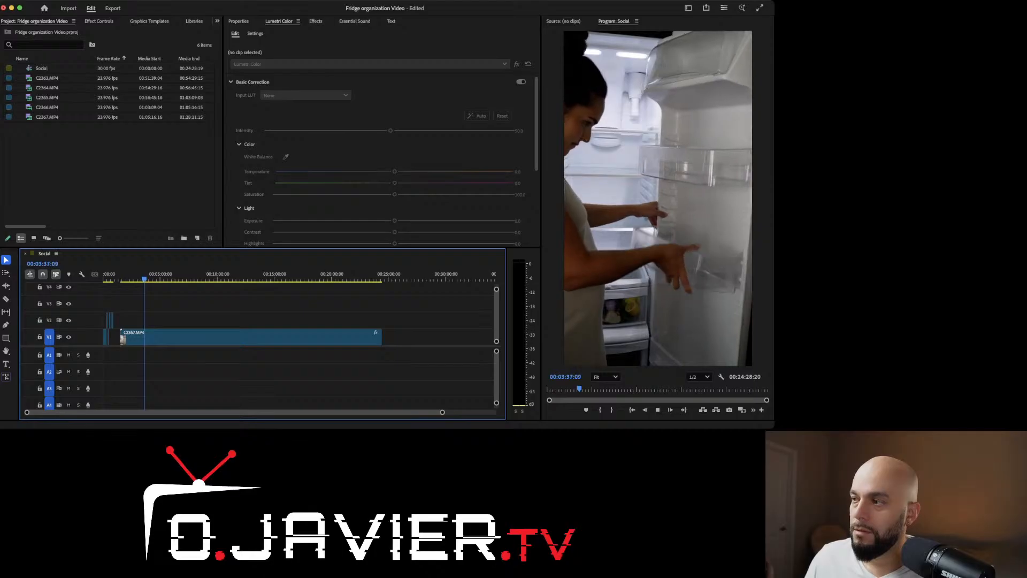
key(k)
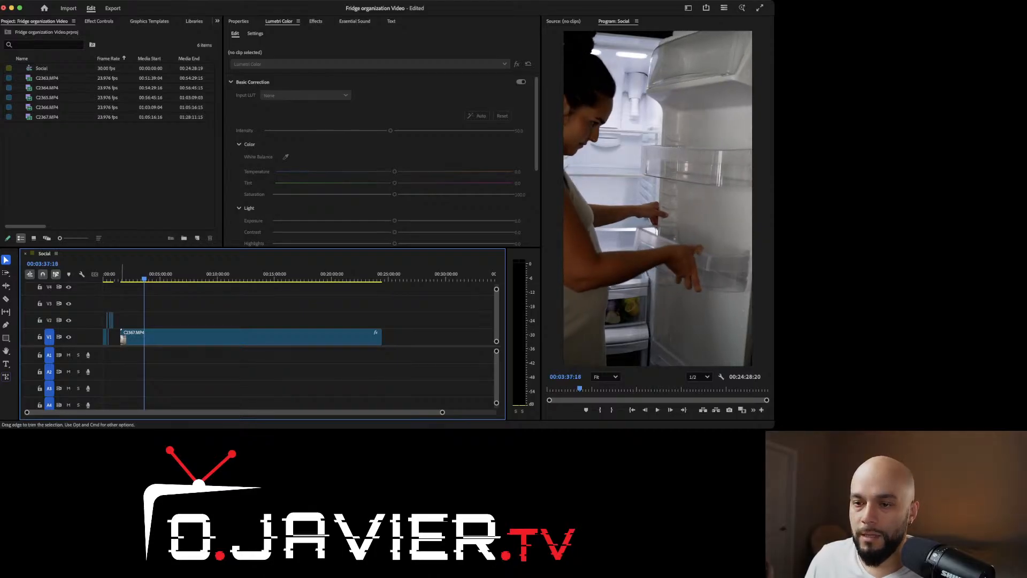
drag(121, 337, 145, 337)
Step: Close the gap by moving C2367.MP4 on V1 back to the end of the last V2 clip
key(equal)
key(equal)
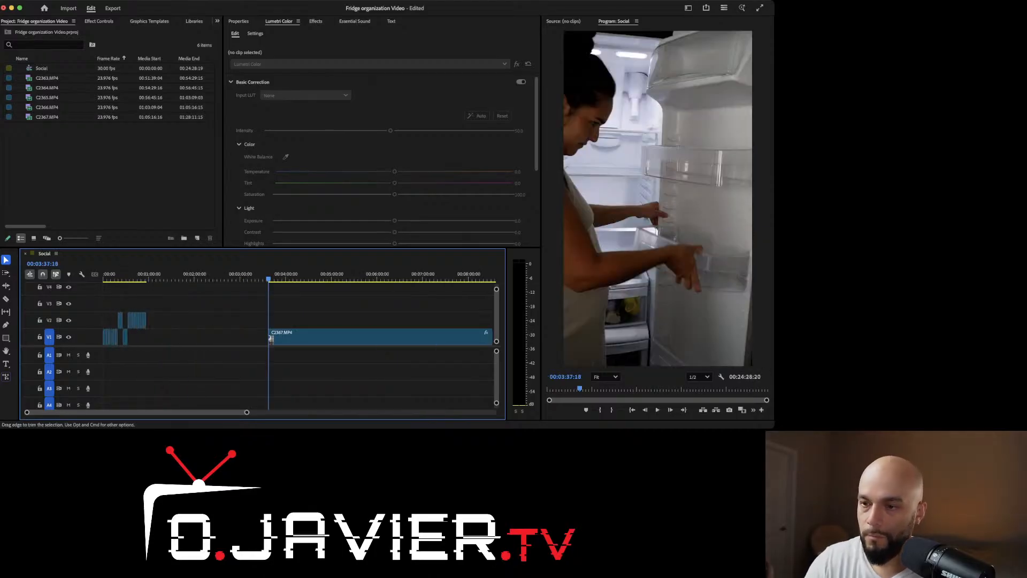
drag(271, 338, 149, 338)
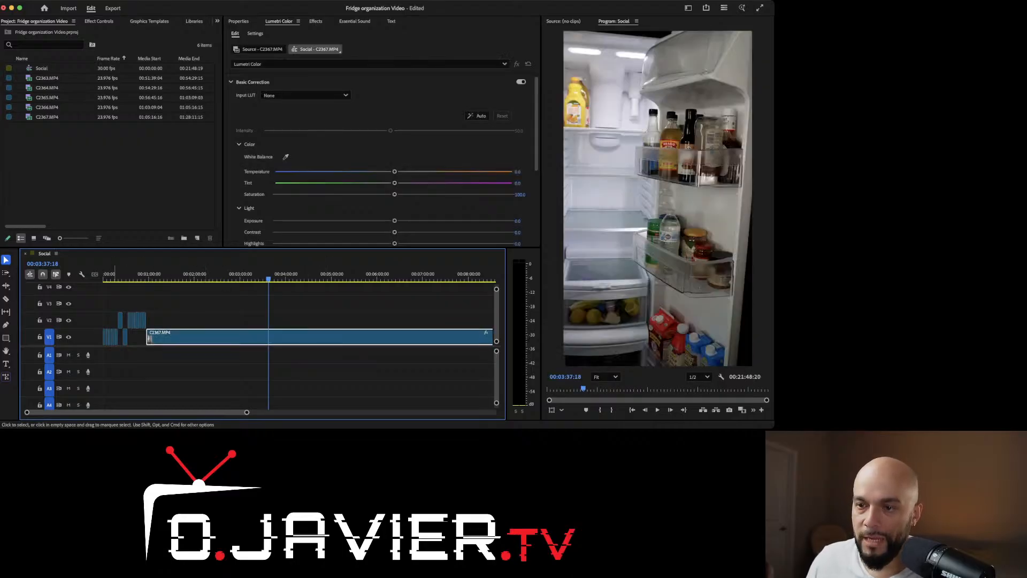
Step: Move all the V2 clips down into the gaps on V1 so the whole edit sits on one track
click(123, 275)
key(equal)
key(equal)
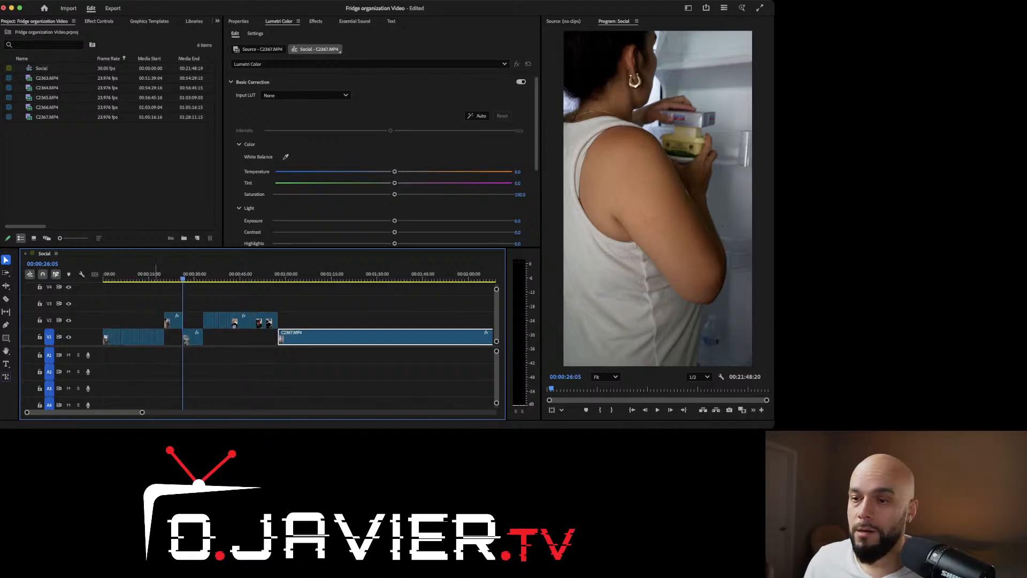
drag(156, 291, 289, 326)
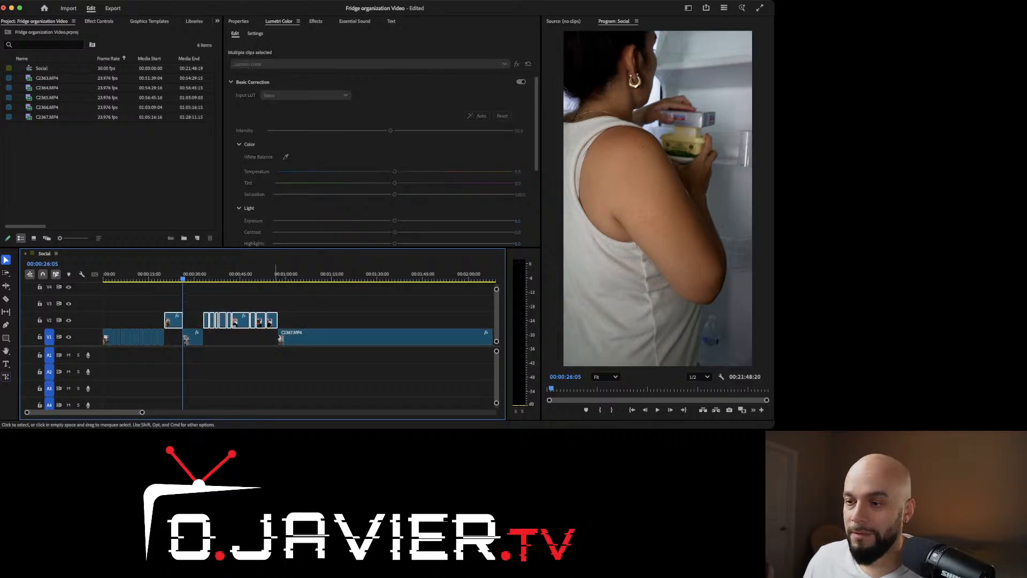
drag(275, 321, 276, 337)
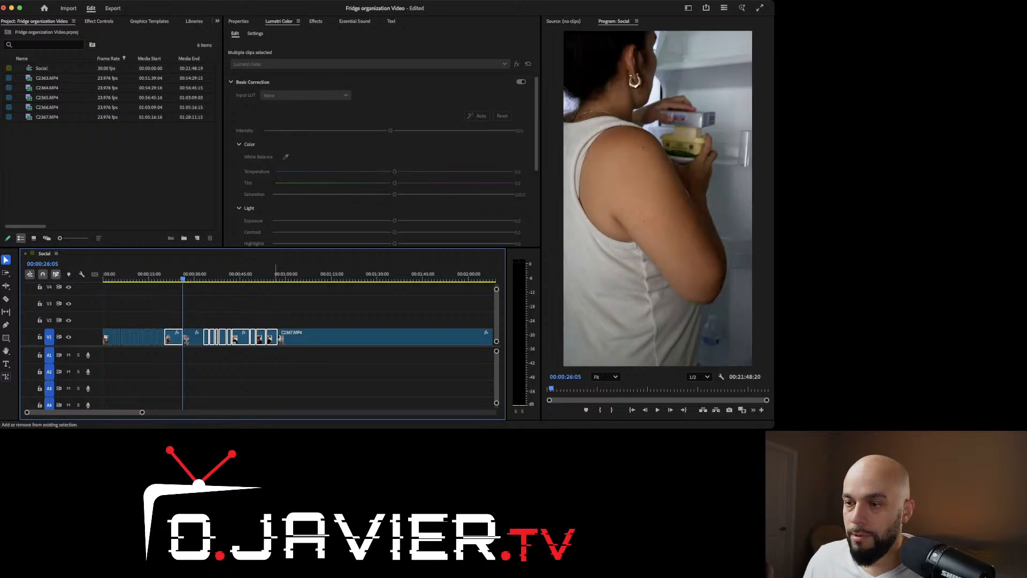
Step: Review the start of the fridge footage and ripple trim the head of C2367.MP4 up to 00:01:01:08
drag(181, 278, 286, 279)
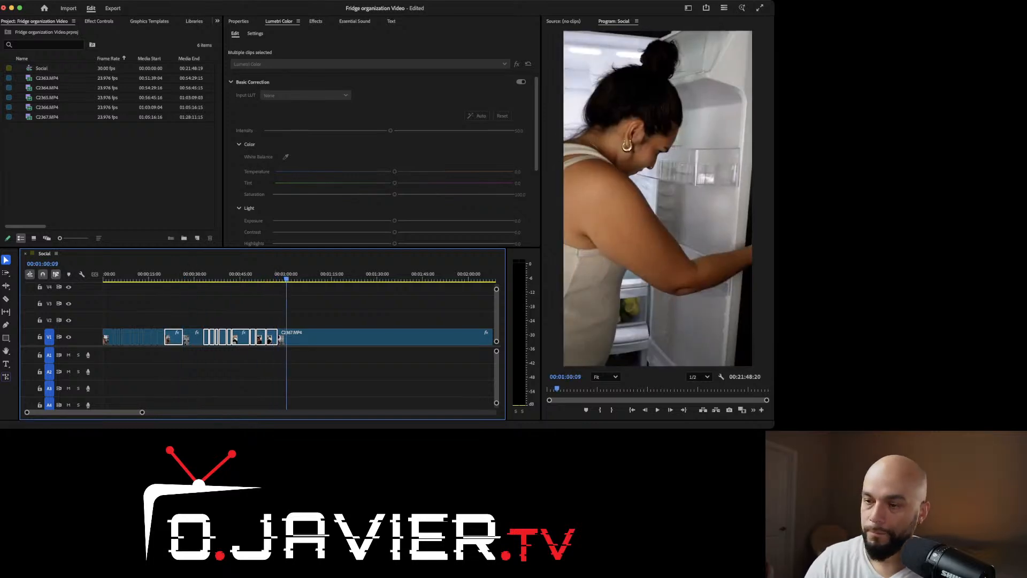
key(equal)
click(272, 319)
click(275, 278)
key(space)
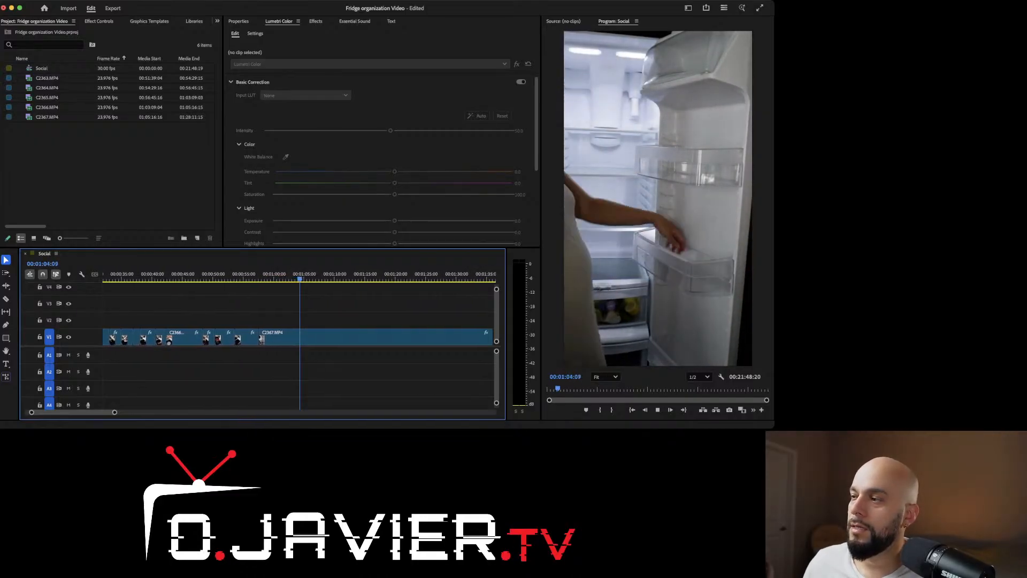
key(space)
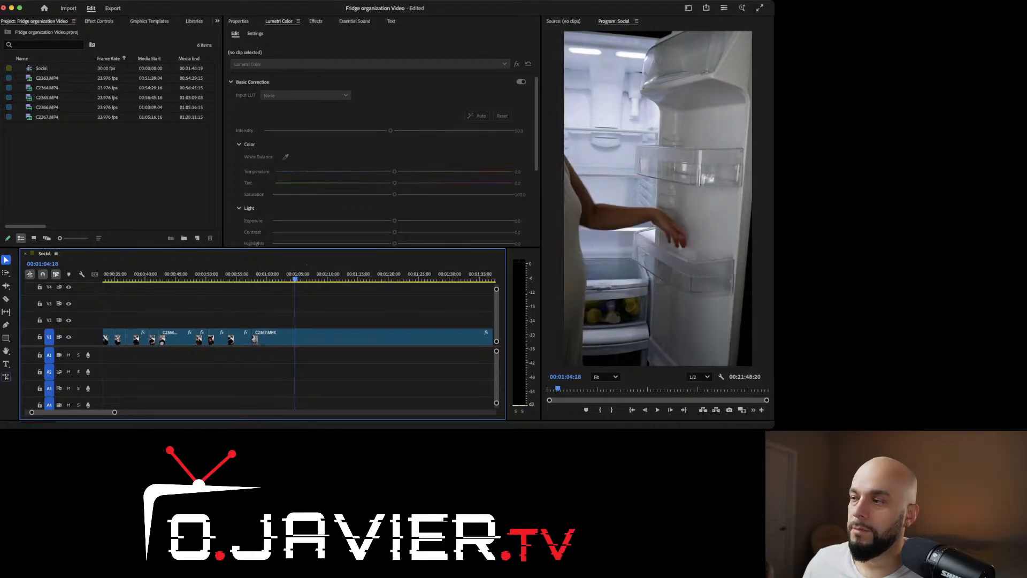
mouse_move(294, 278)
mouse_down()
mouse_move(264, 279)
mouse_move(274, 279)
mouse_up()
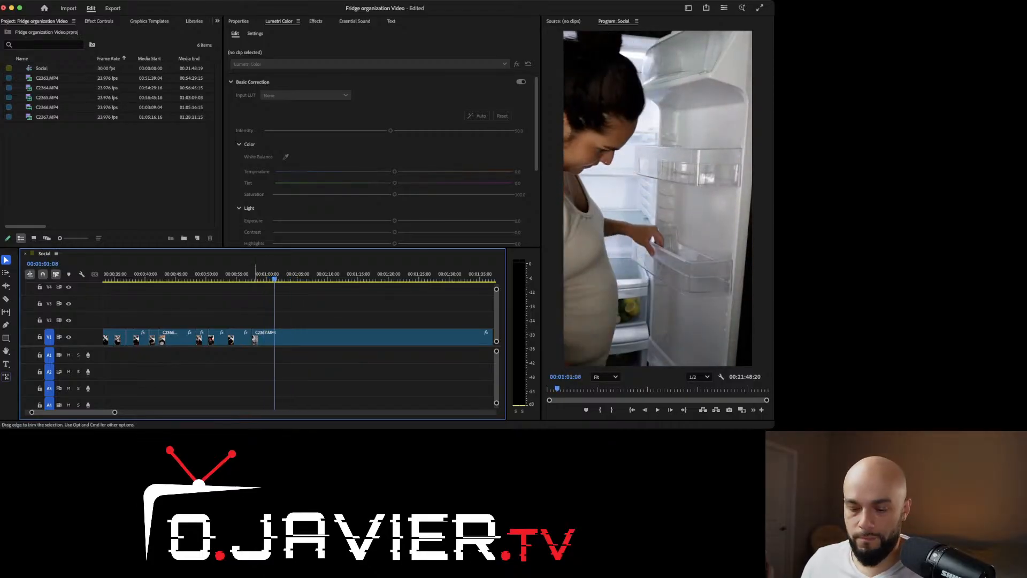
key(b)
mouse_move(254, 337)
mouse_down()
mouse_move(277, 337)
mouse_move(254, 336)
mouse_up()
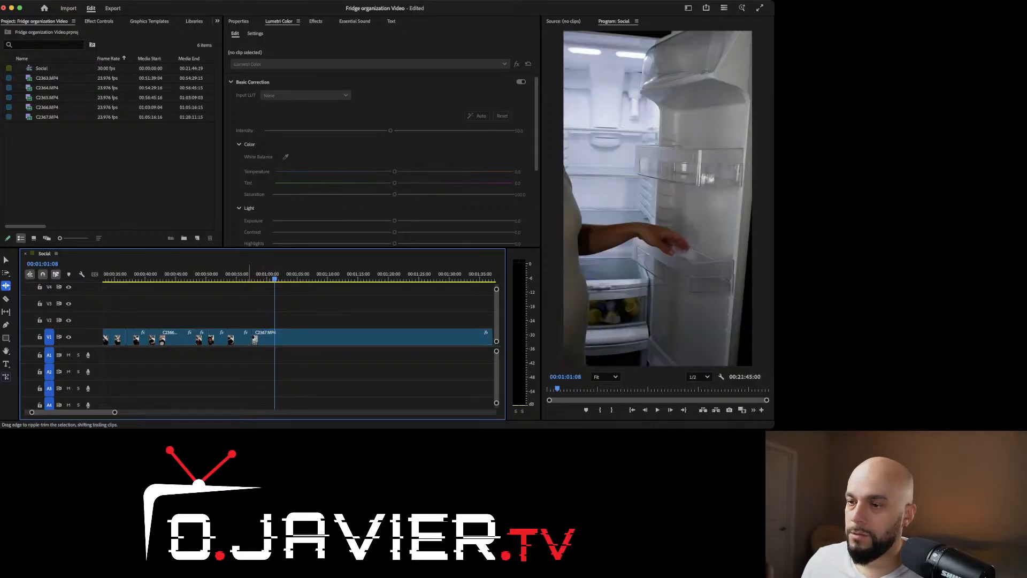
Step: Ripple trim the head of C2367.MP4 further, cutting the footage before 00:01:12:02
key(space)
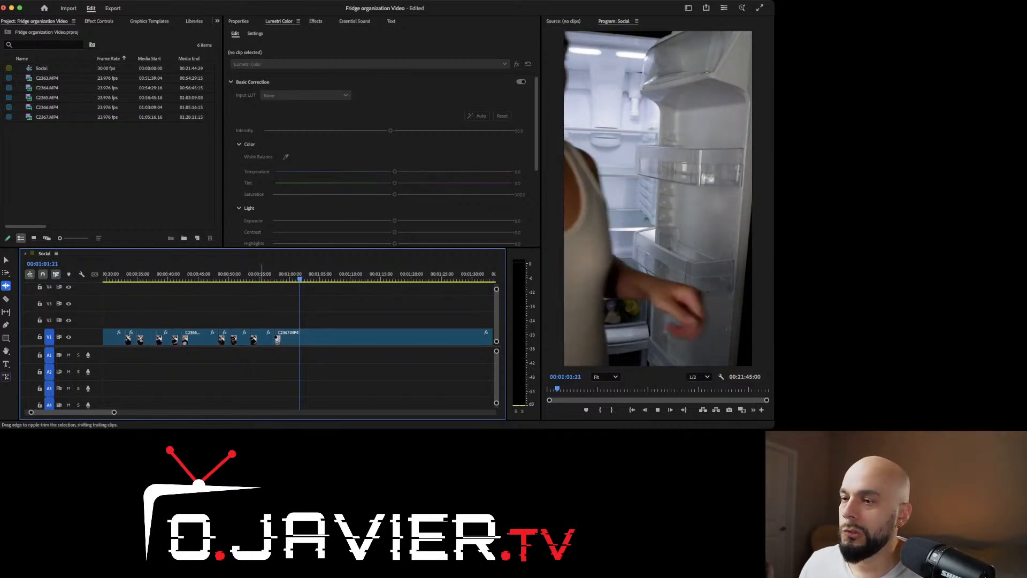
drag(300, 278, 362, 278)
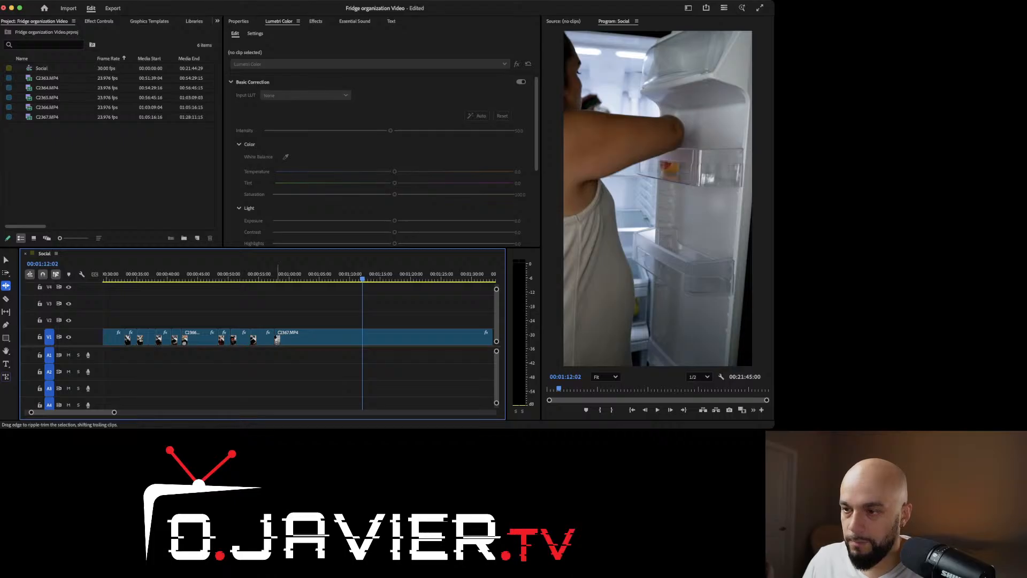
drag(277, 336, 362, 337)
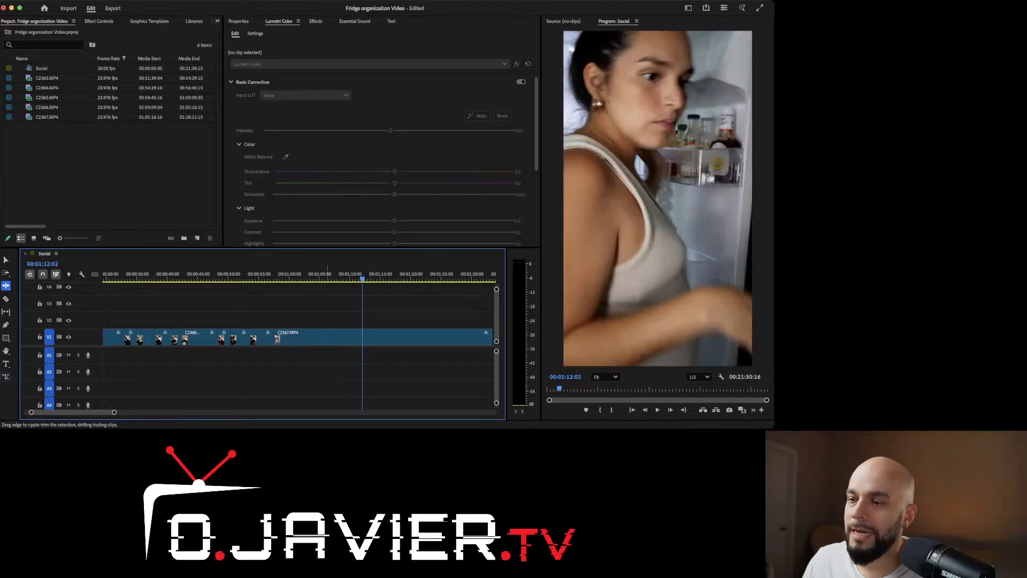
Step: Play the cut from berry rinsing into C2367.MP4, and skim the fridge stocking ahead to 00:03:21:06
key(Up)
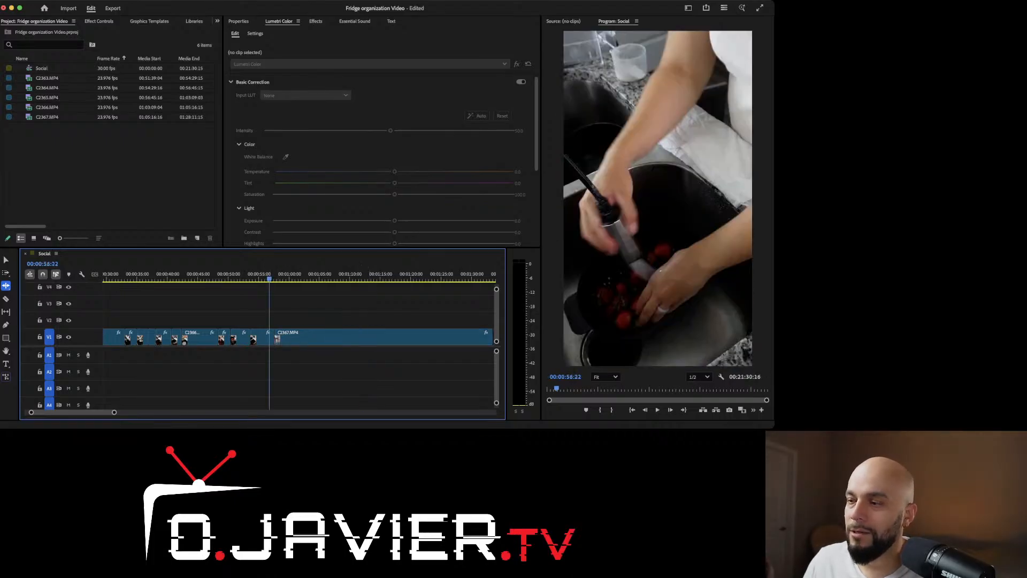
key(space)
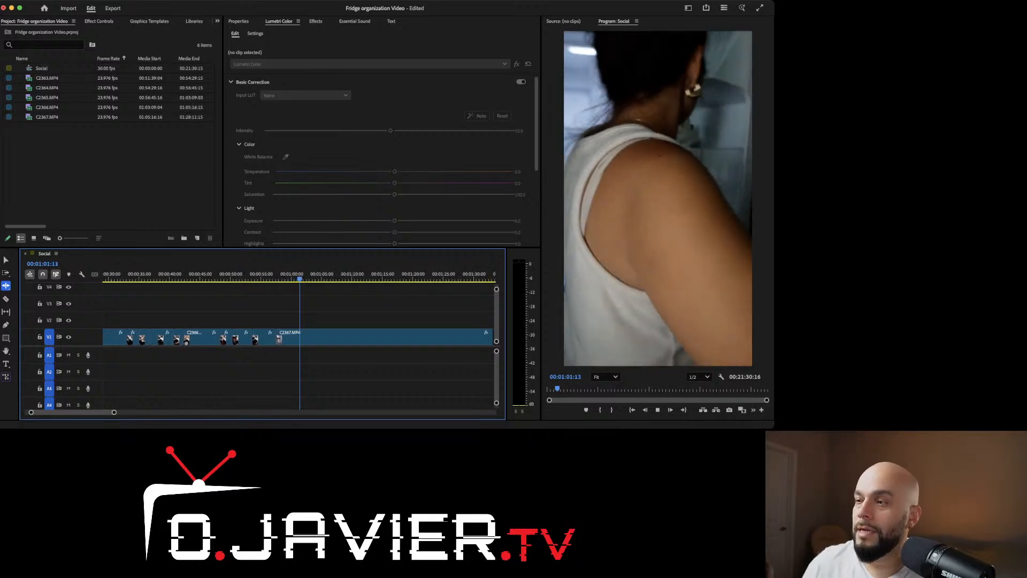
drag(305, 276, 435, 277)
scroll(332, 337, right, 2)
key(minus)
key(minus)
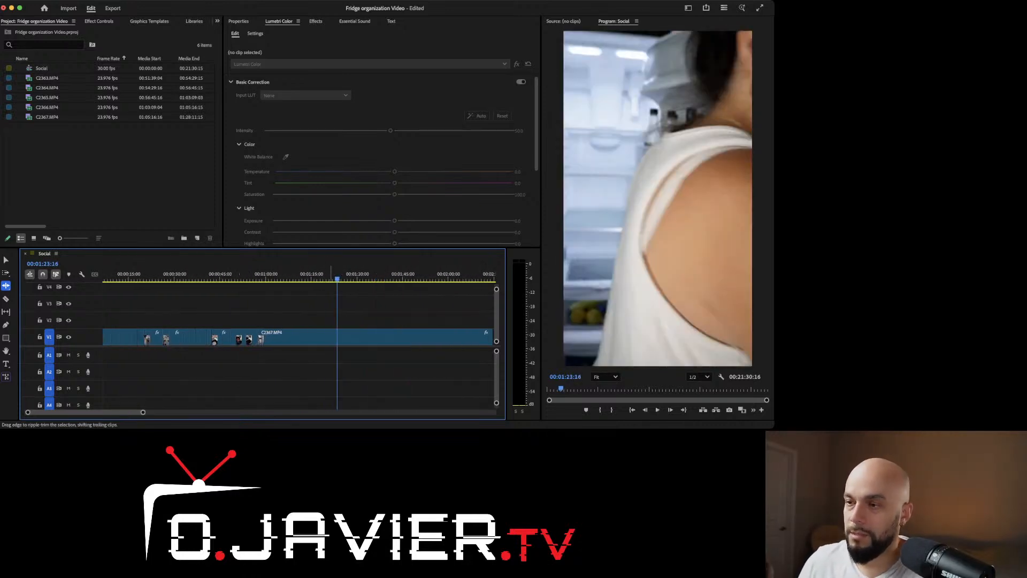
drag(233, 273, 394, 272)
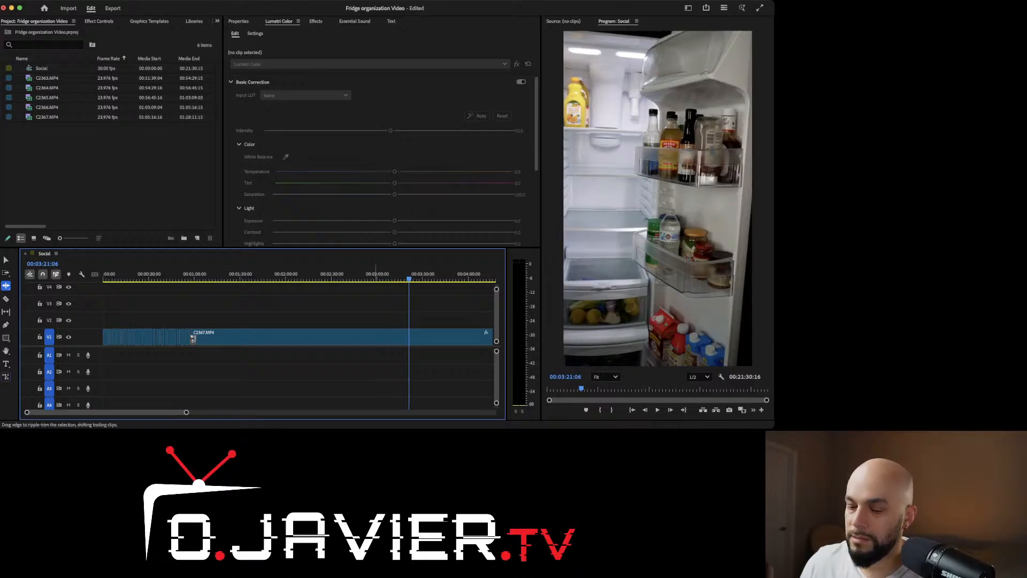
key(minus)
key(minus)
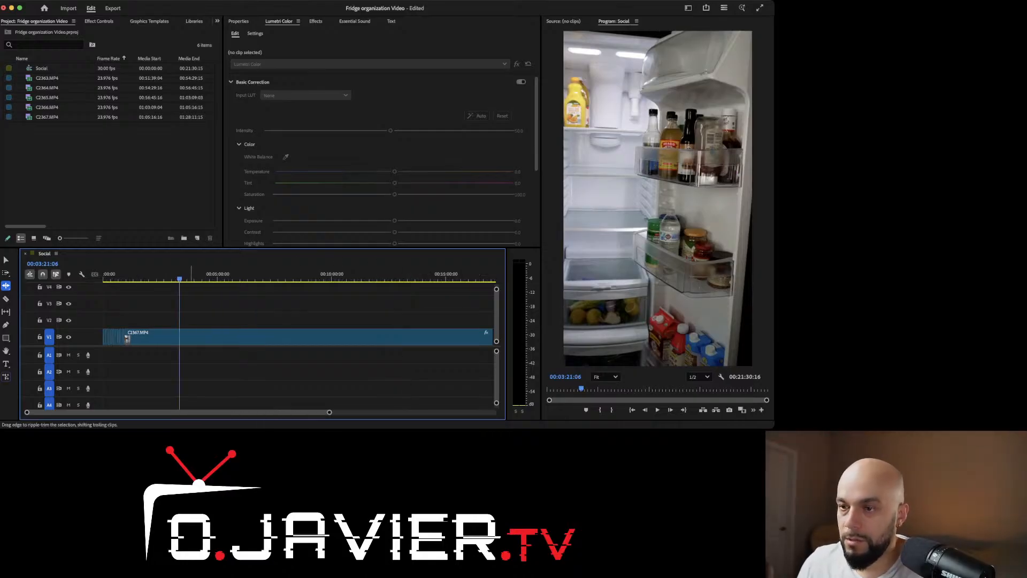
Step: Skim back through the door stocking footage in C2367.MP4 and park the playhead at 00:01:06:05
mouse_move(180, 274)
mouse_down()
mouse_move(305, 274)
mouse_move(160, 274)
mouse_up()
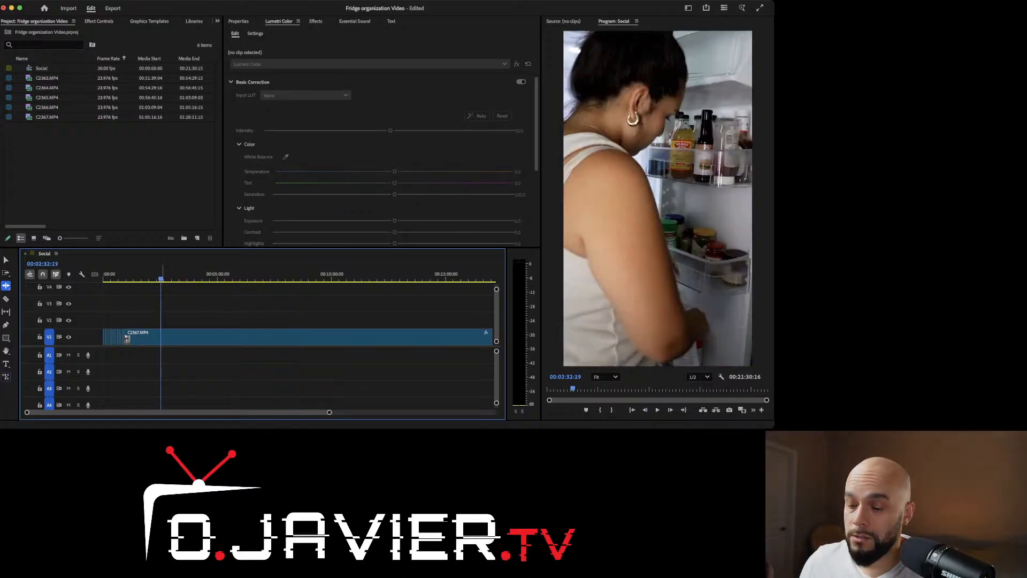
key(equal)
key(equal)
key(equal)
scroll(299, 337, left, 10)
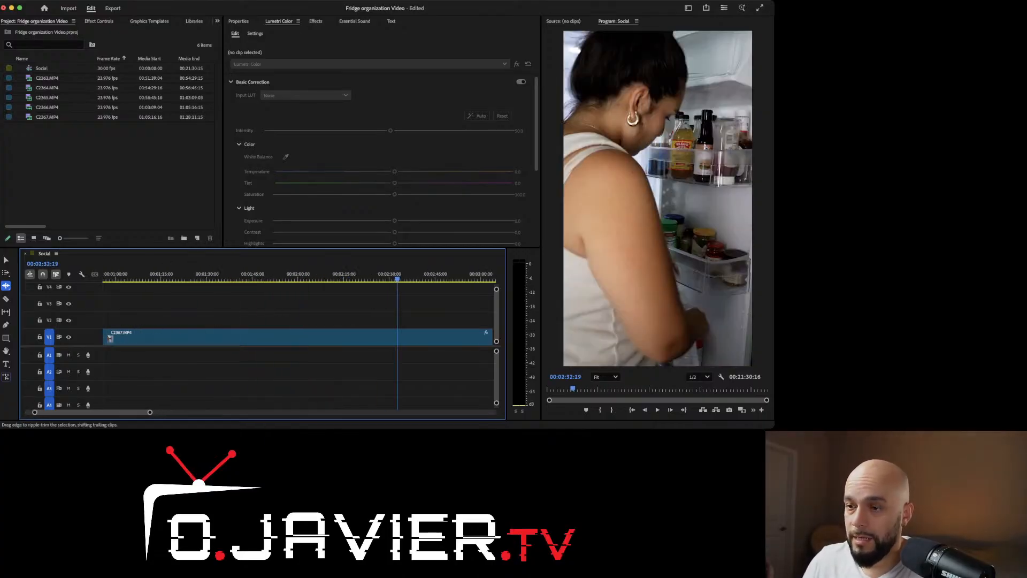
drag(270, 274, 304, 273)
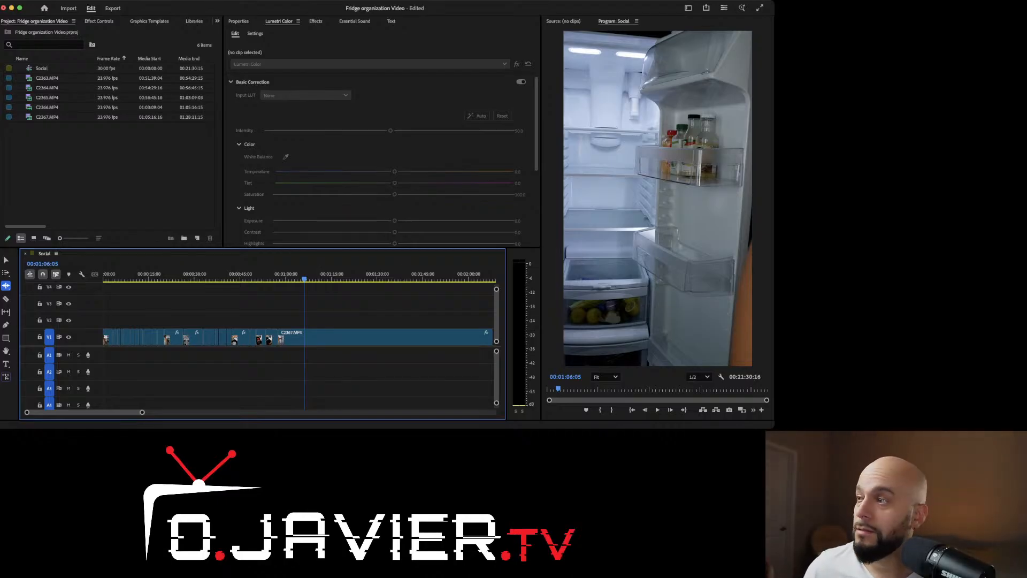
Step: Select the C2367.MP4 clip on V1 and show its Effect Controls
key(shift+5)
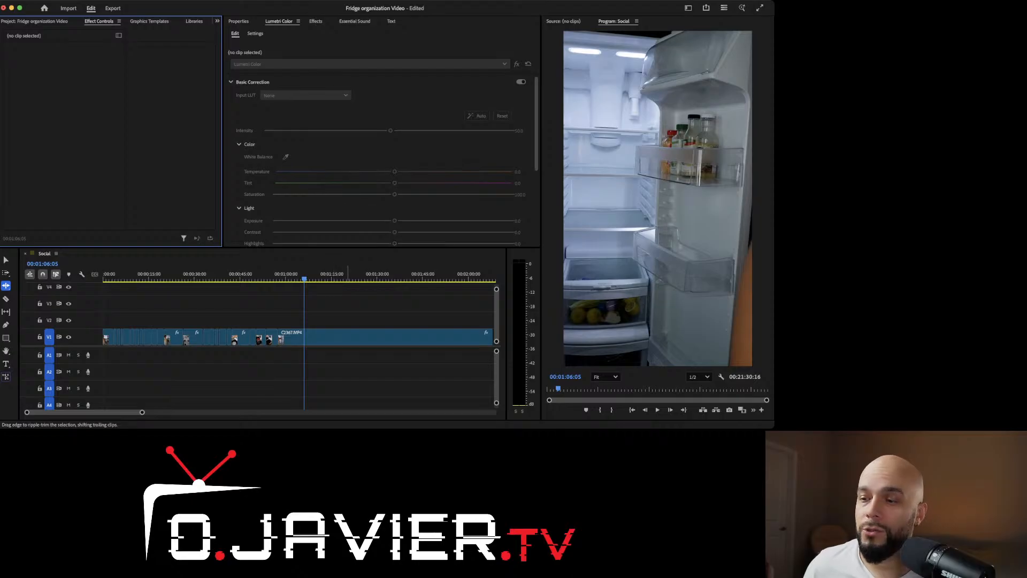
key(v)
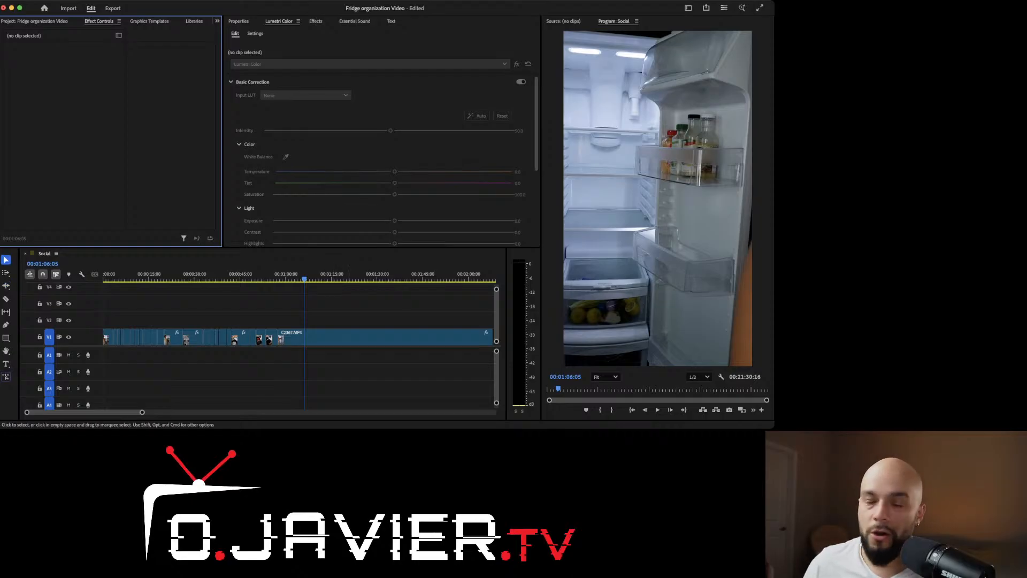
click(349, 337)
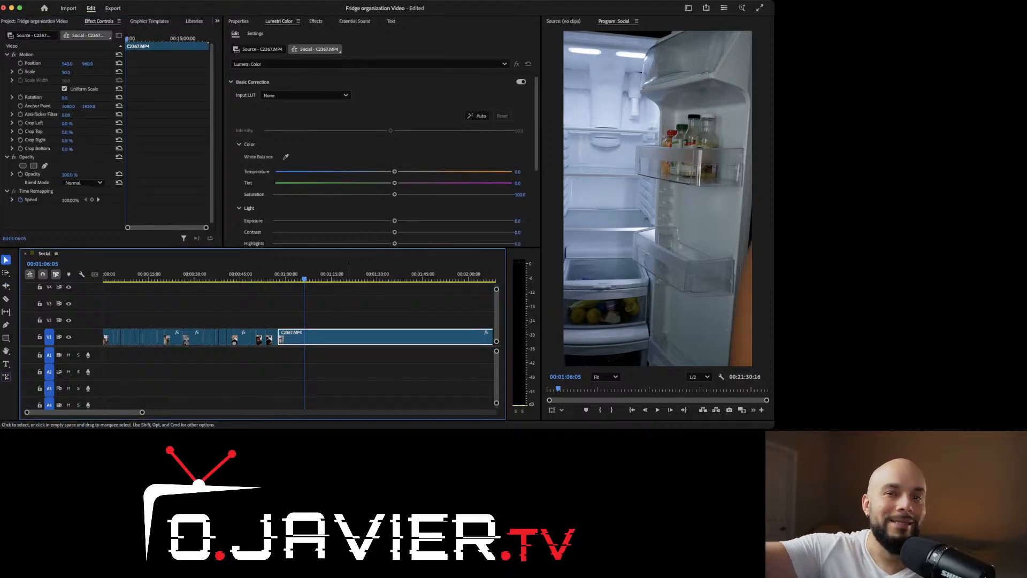
click(348, 316)
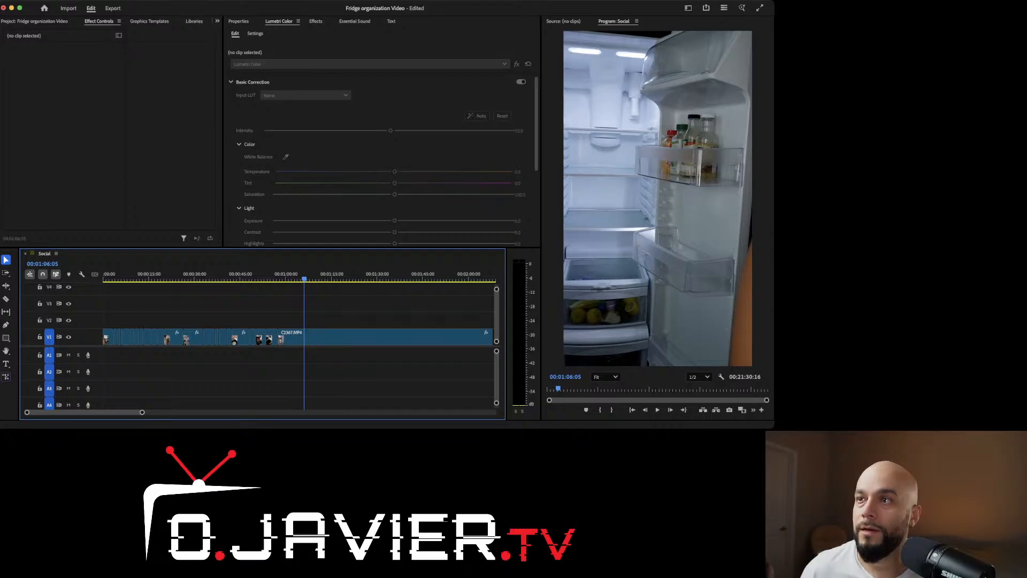
click(316, 21)
click(278, 22)
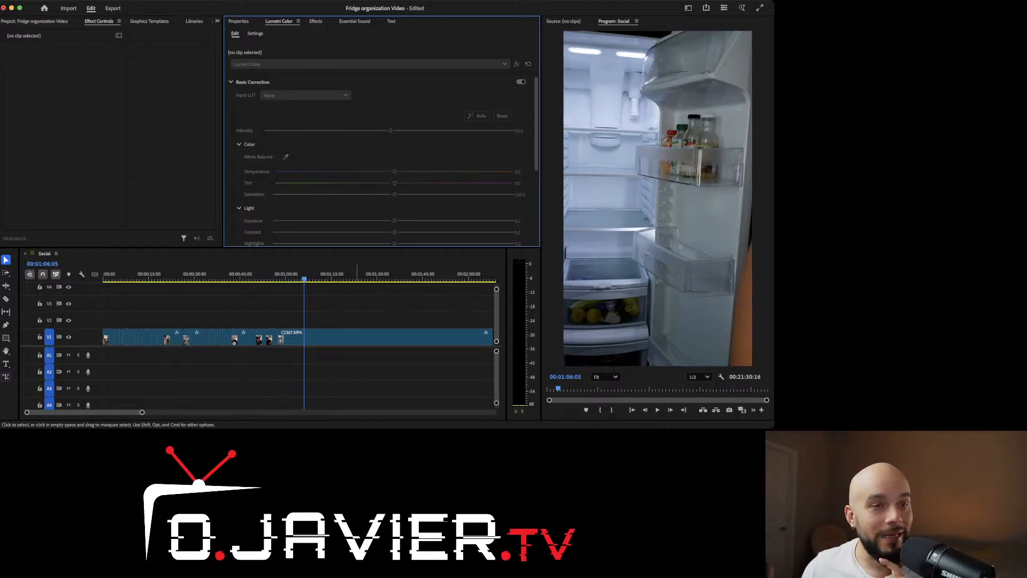
click(357, 338)
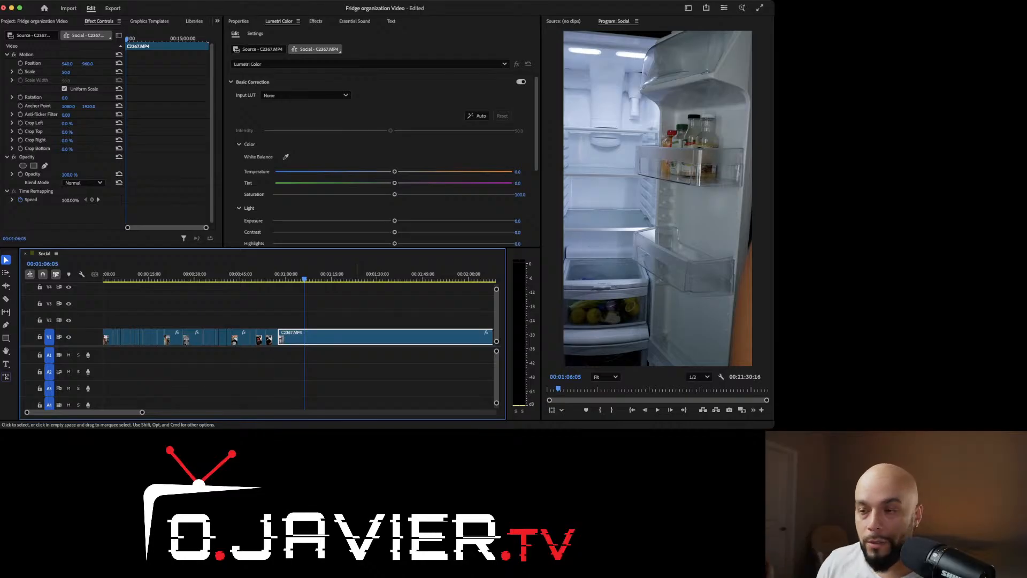
key(super+shift+a)
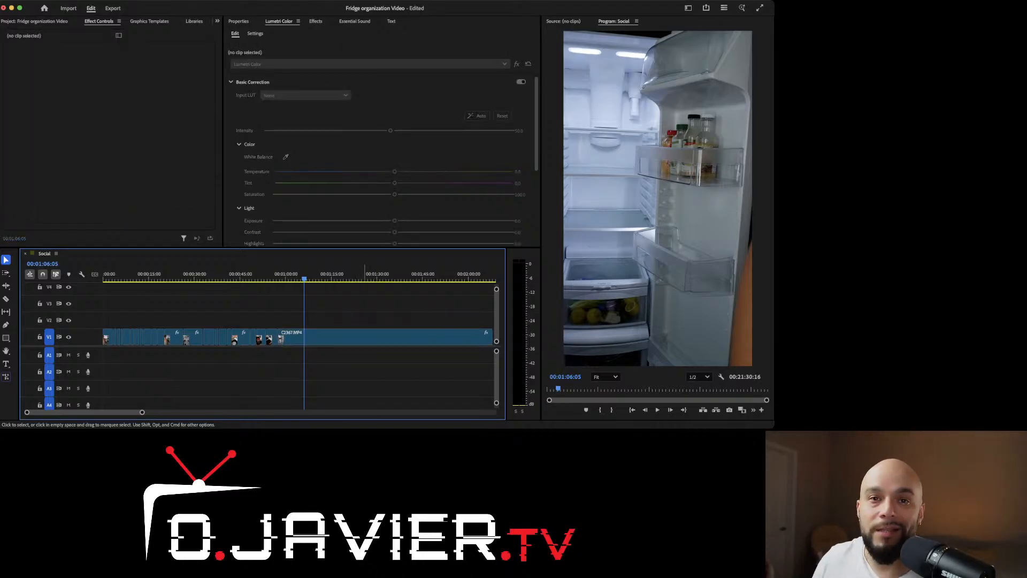
Step: Try enlarging the C2367.MP4 clip to a Scale of 57 and restore its Scale to 50
click(374, 336)
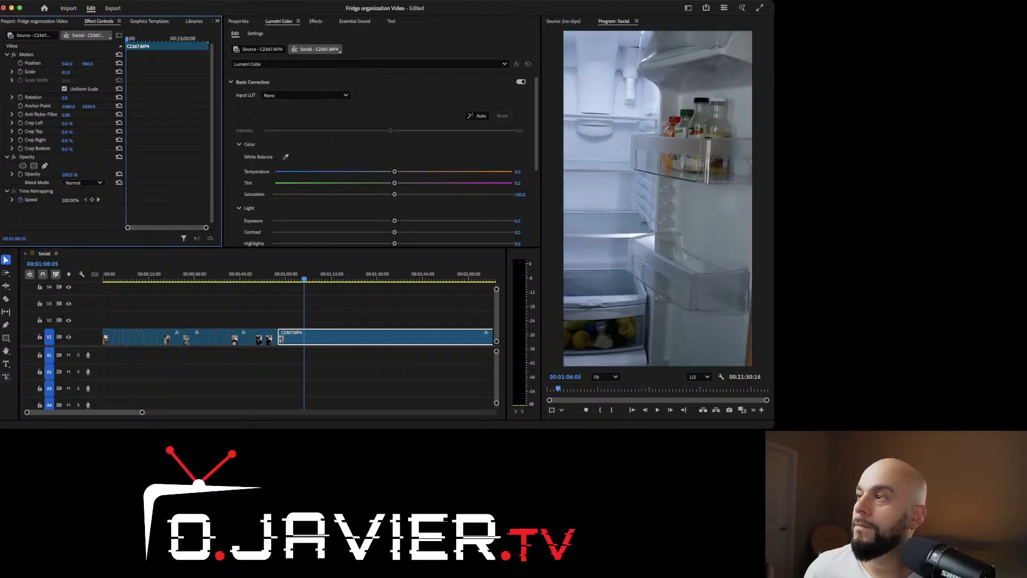
click(66, 72)
text(30)
key(Return)
mouse_move(66, 72)
mouse_down()
mouse_move(123, 72)
mouse_move(85, 72)
mouse_up()
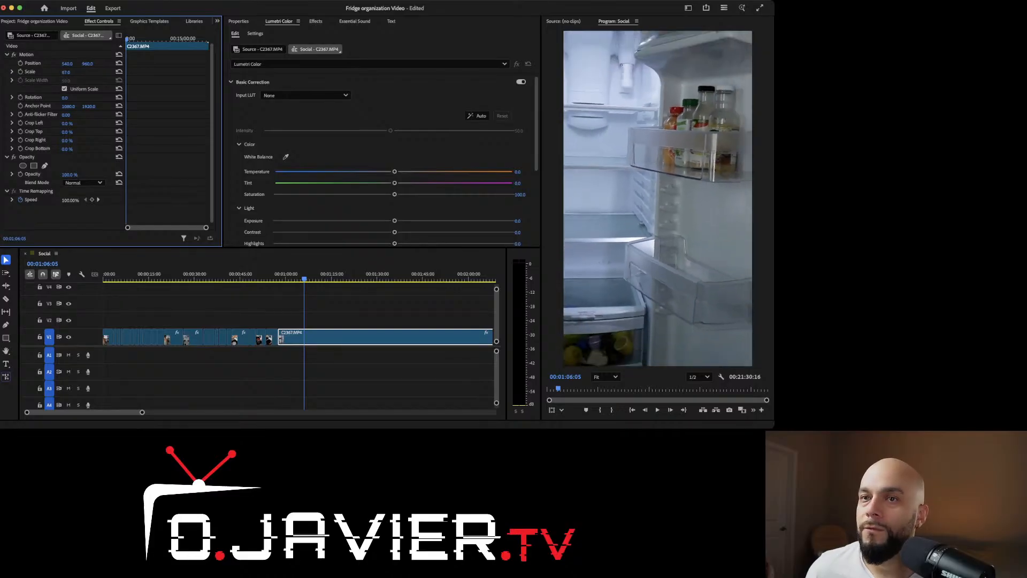
click(65, 72)
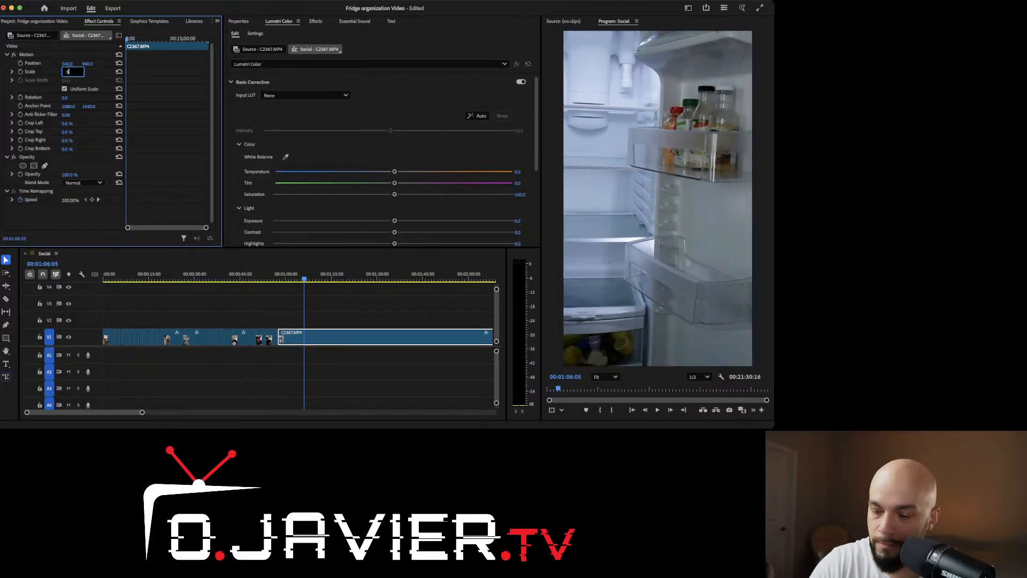
key(Return)
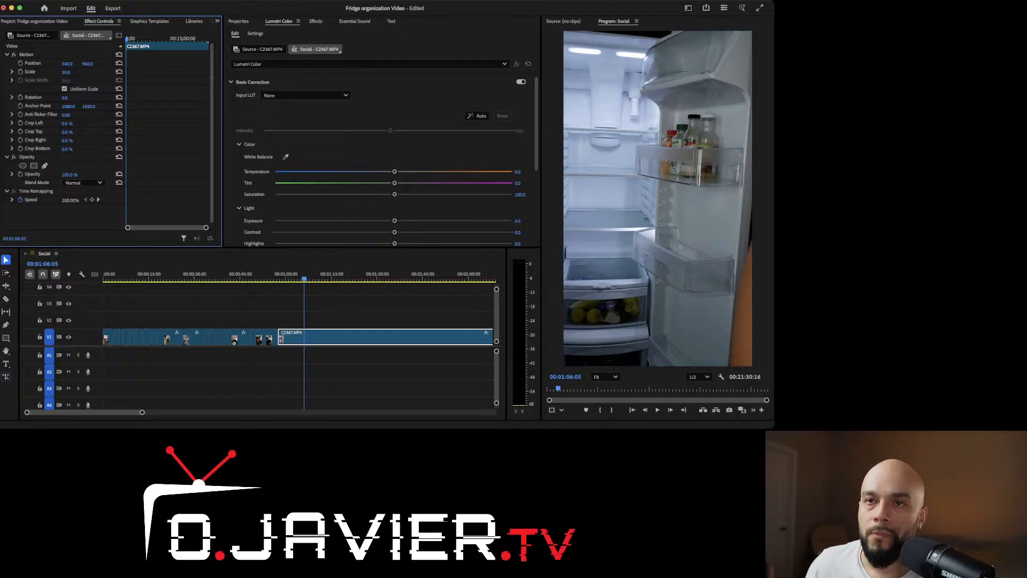
Step: Straighten the fridge in the C2367.MP4 clip by setting its Rotation to -1.0°
click(26, 55)
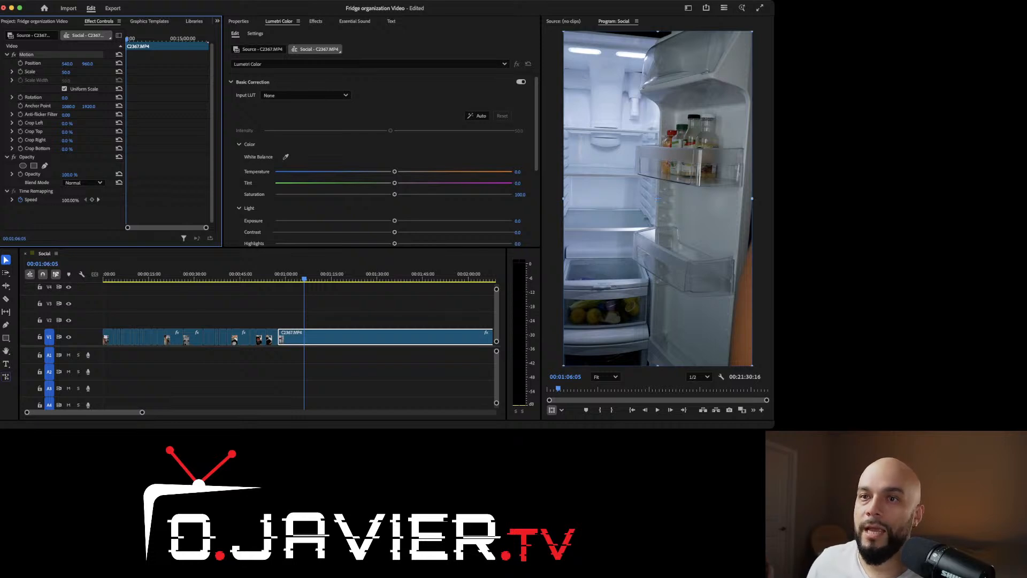
drag(65, 98, 62, 98)
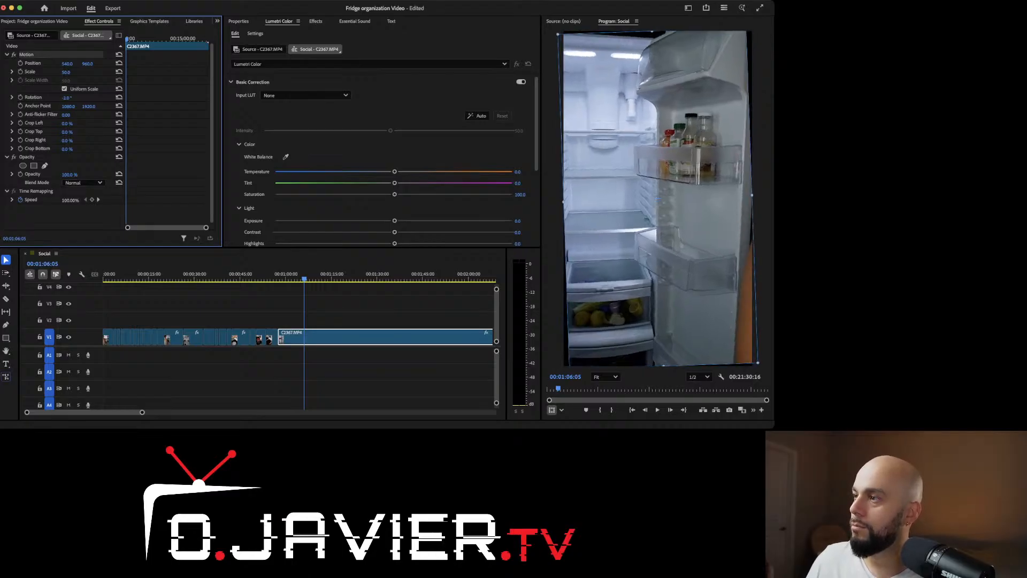
drag(62, 98, 65, 98)
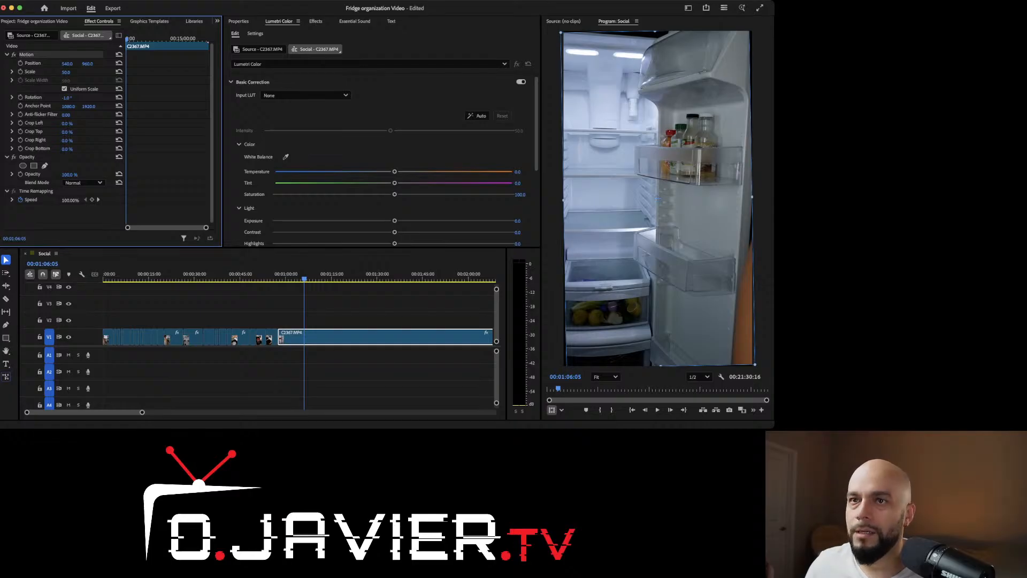
click(59, 220)
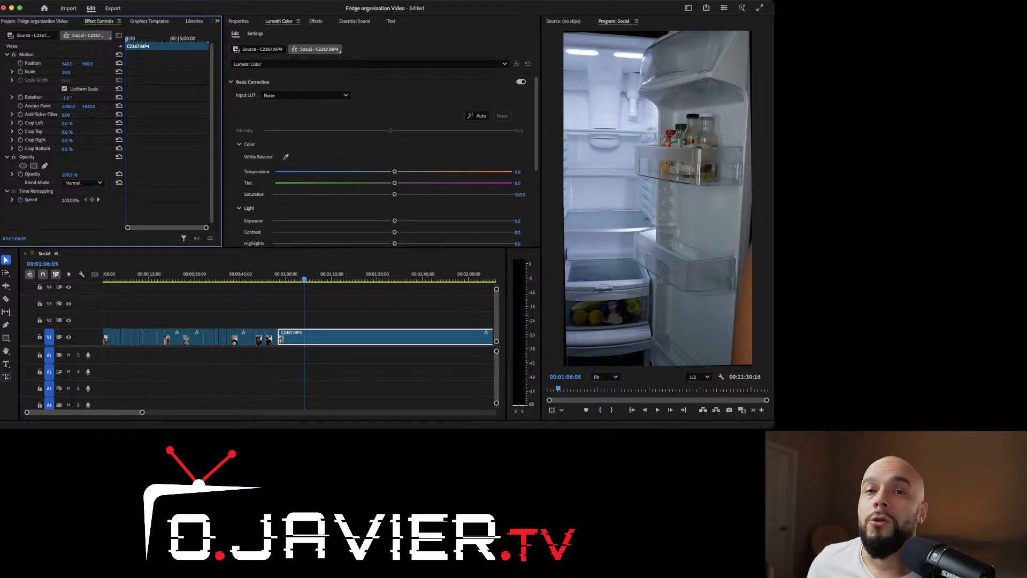
Step: Compare Scale values of 52 and 51 on C2367.MP4 and settle on 52 to cover the rotated corners
click(67, 72)
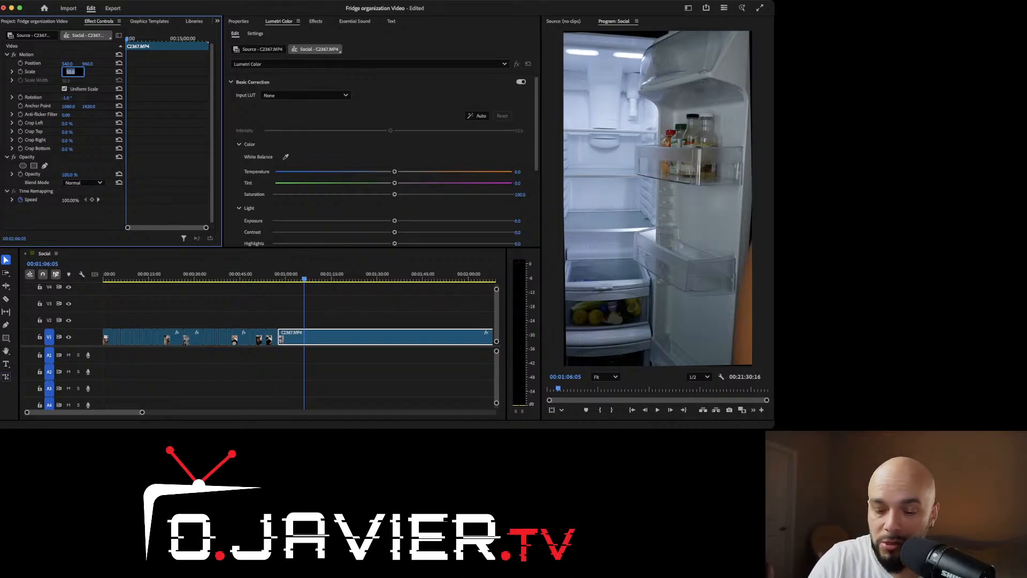
key(Return)
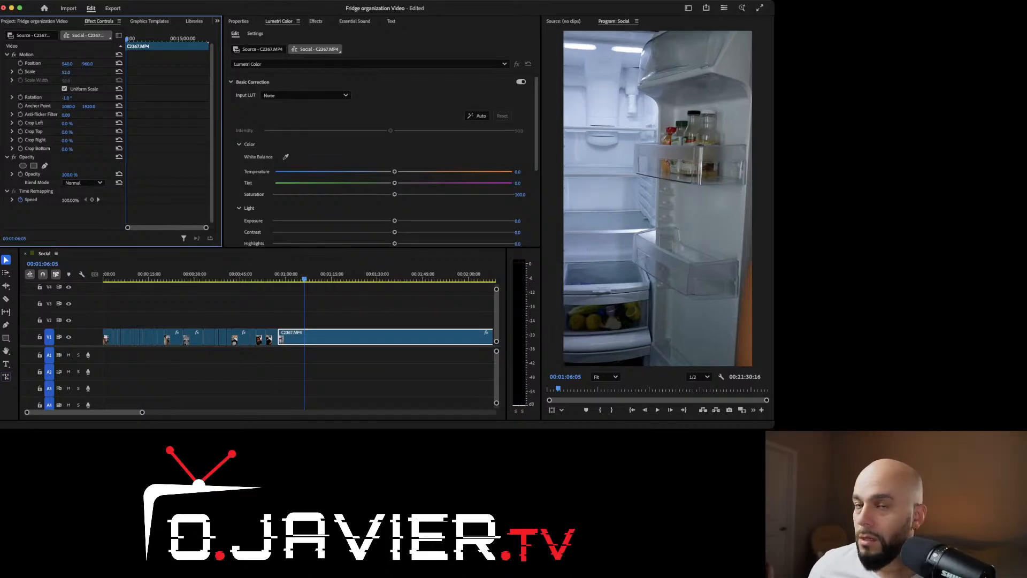
click(66, 72)
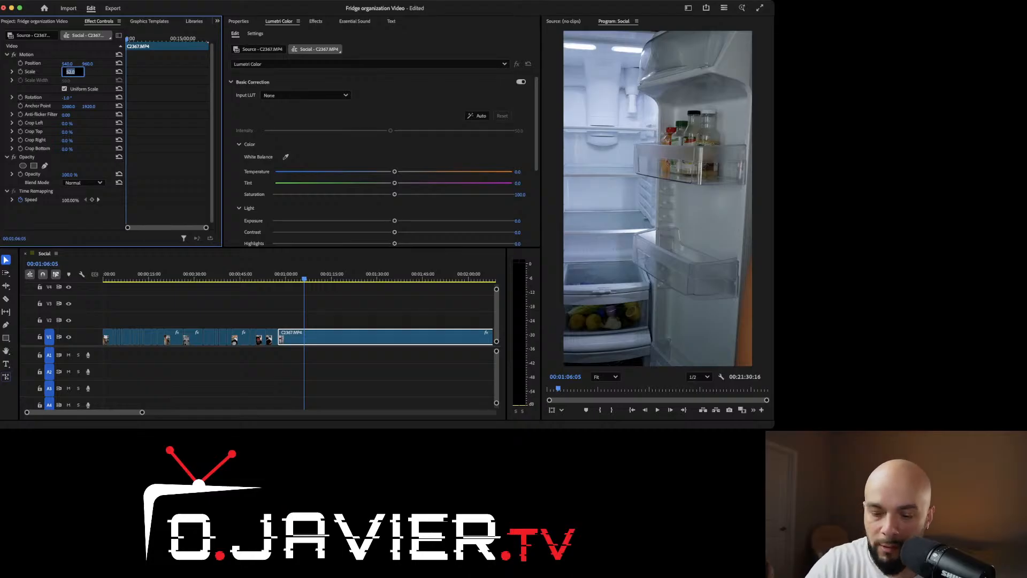
text(51)
key(Return)
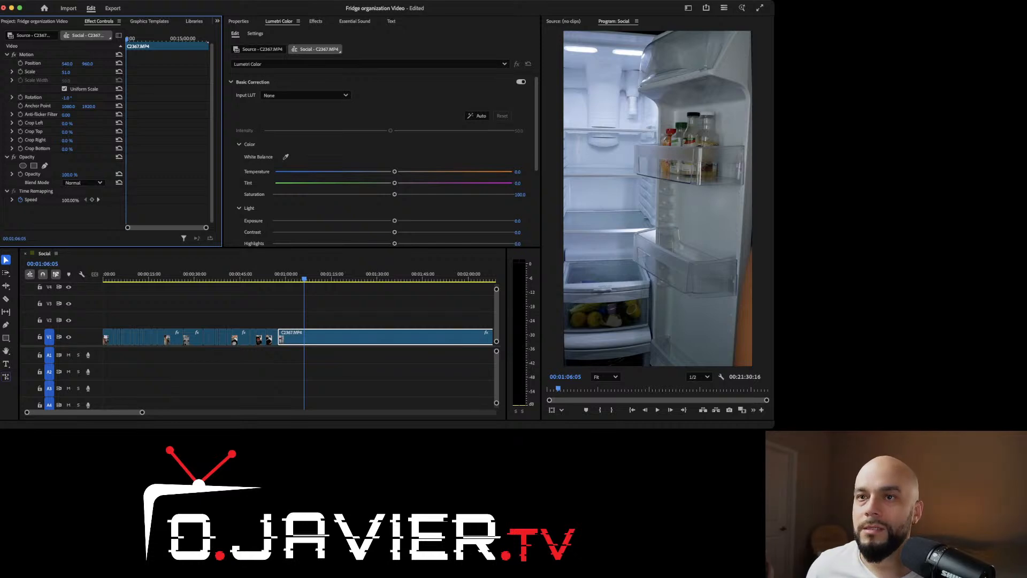
click(66, 72)
text(5)
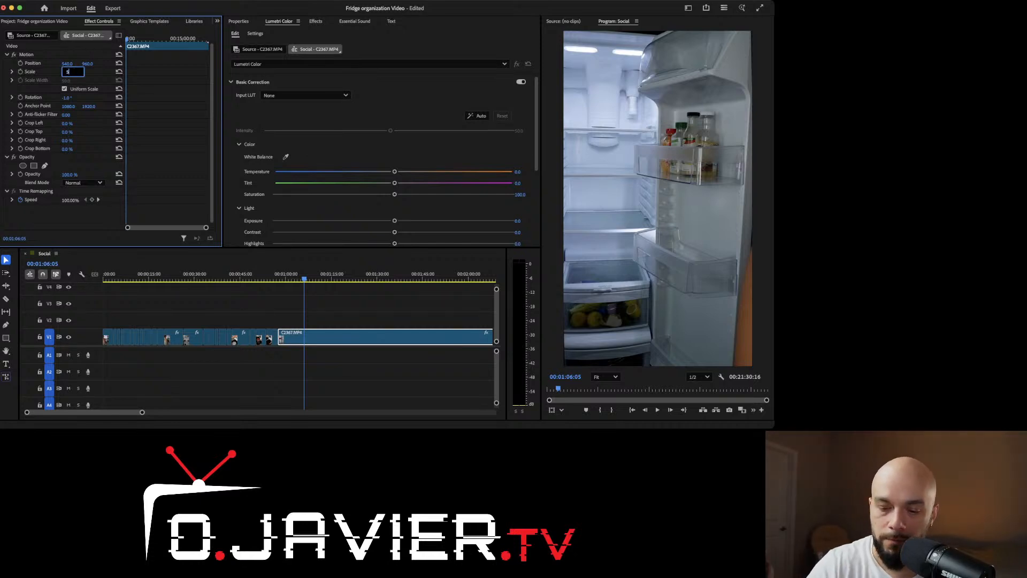
text(2)
key(Return)
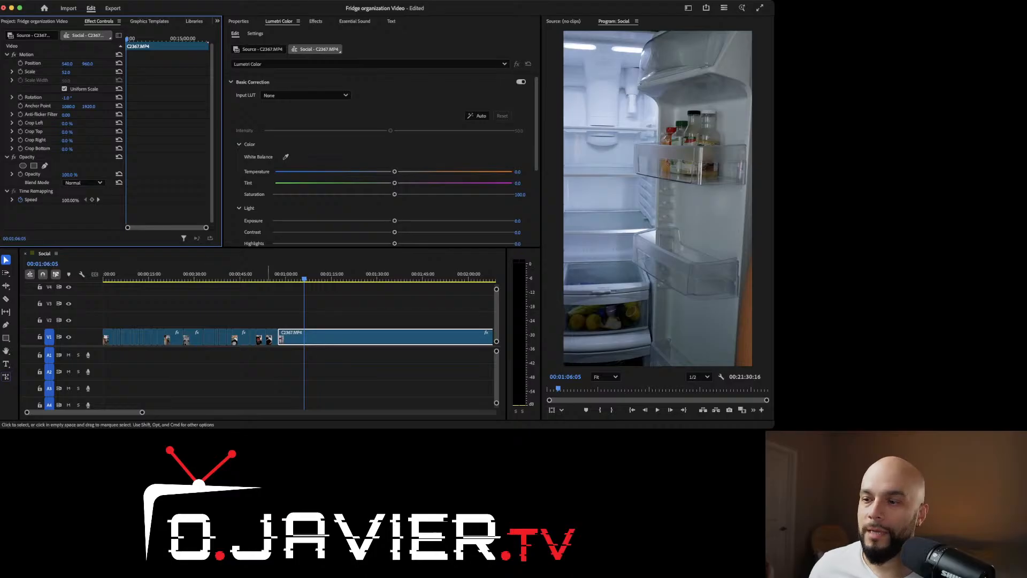
Step: Speed up the whole C2367.MP4 clip with Rate Stretch, bringing its end to 00:01:36:18
click(279, 274)
key(space)
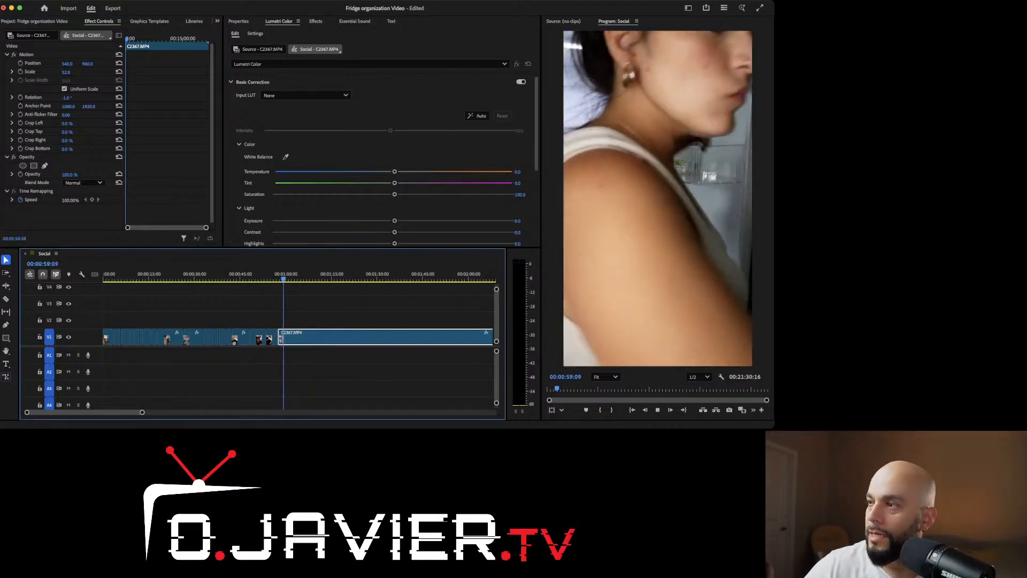
key(minus)
key(minus)
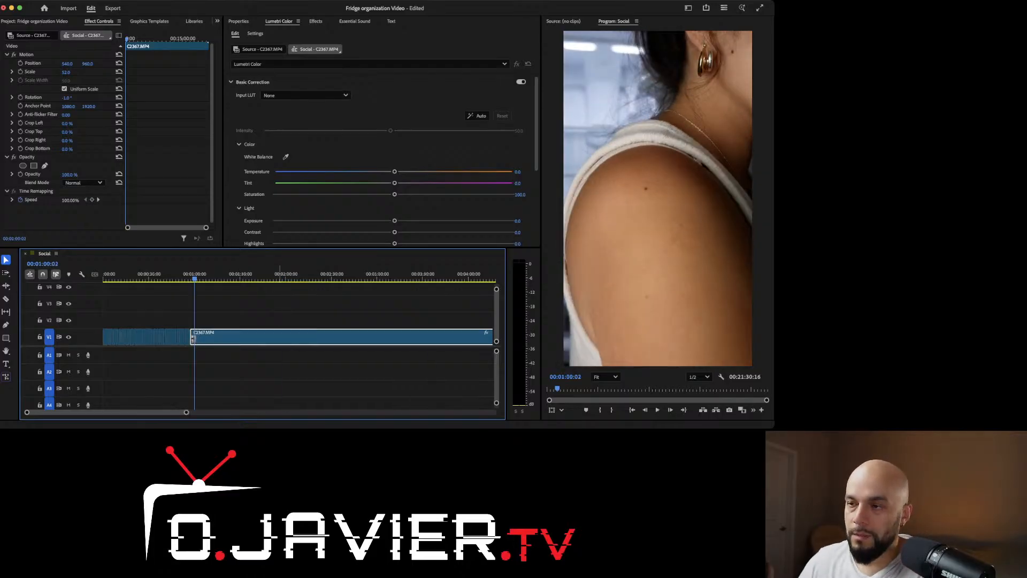
drag(140, 274, 177, 273)
key(minus)
key(minus)
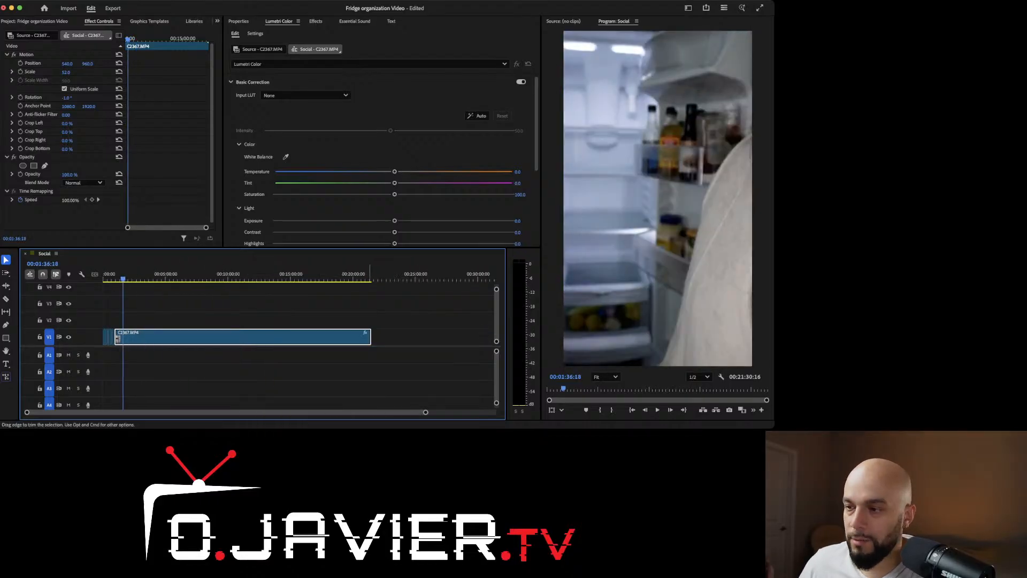
key(r)
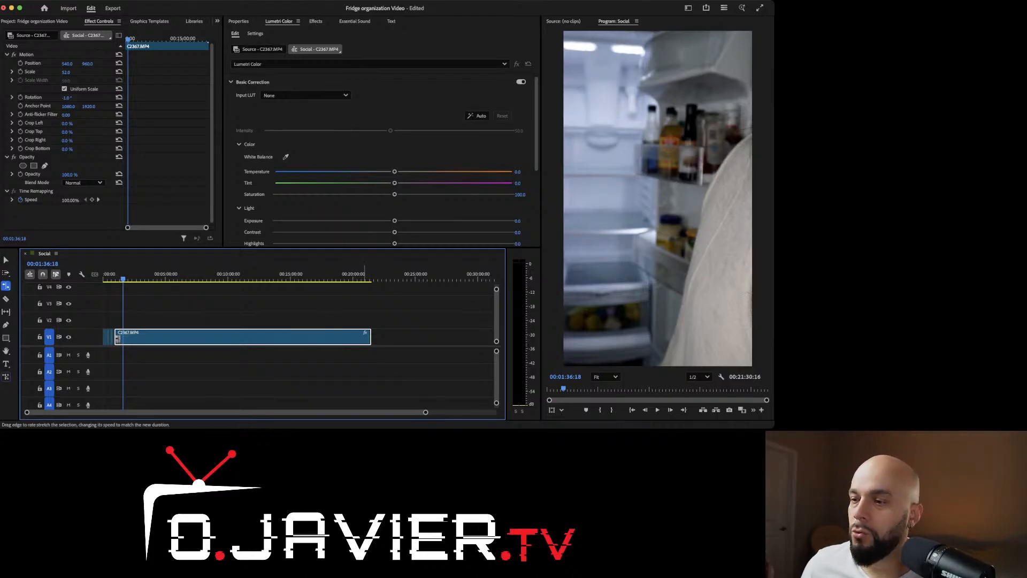
drag(370, 336, 119, 337)
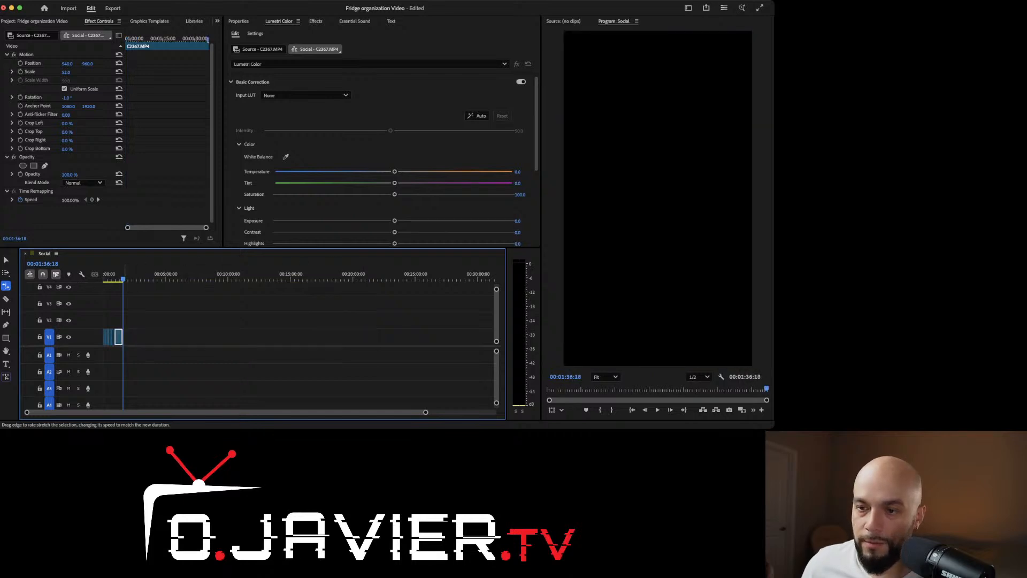
Step: Play the cut from berry rinsing through the sped-up fridge stocking and stop at 00:01:25:03
key(equal)
key(equal)
key(equal)
key(equal)
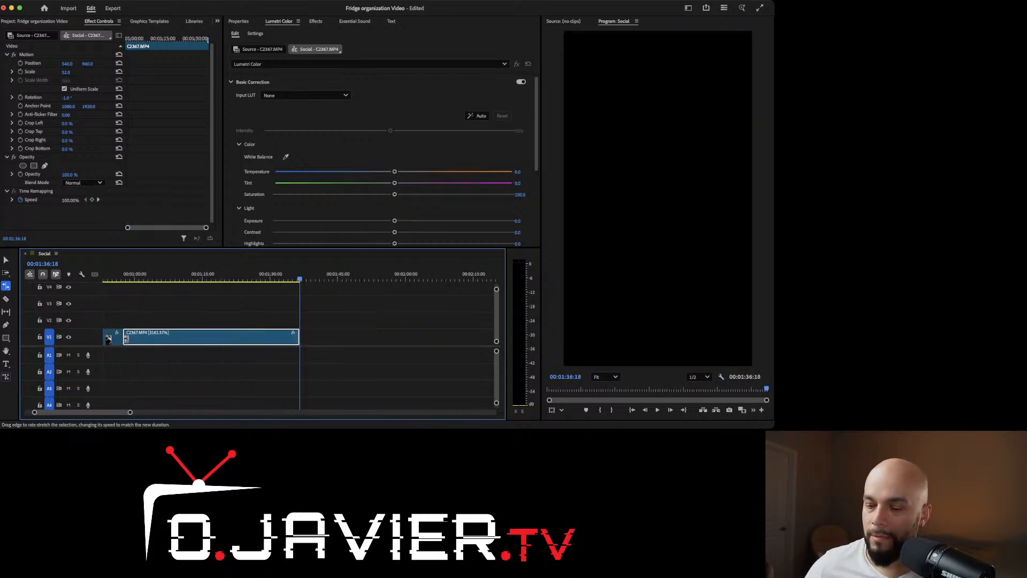
scroll(262, 337, left, 5)
click(245, 279)
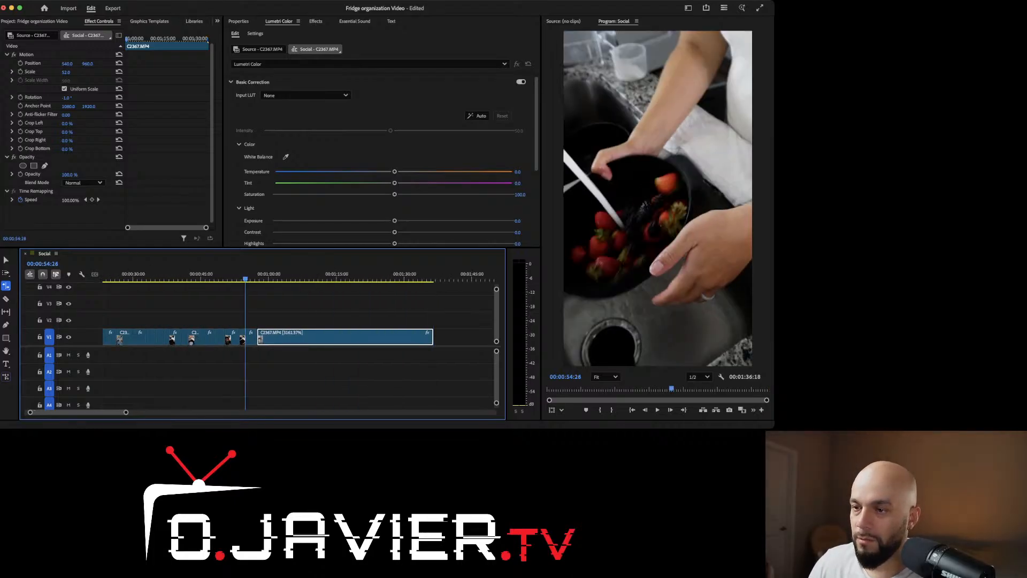
key(space)
scroll(262, 337, left, 2)
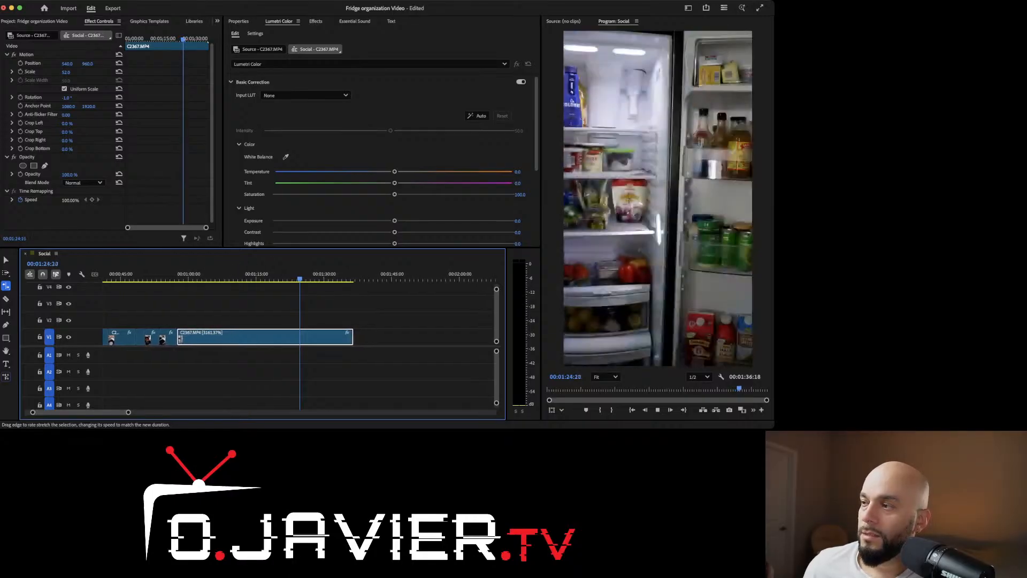
key(space)
Step: Rate Stretch C2367.MP4 to a shorter, faster clip that ends at 00:01:08:16
key(v)
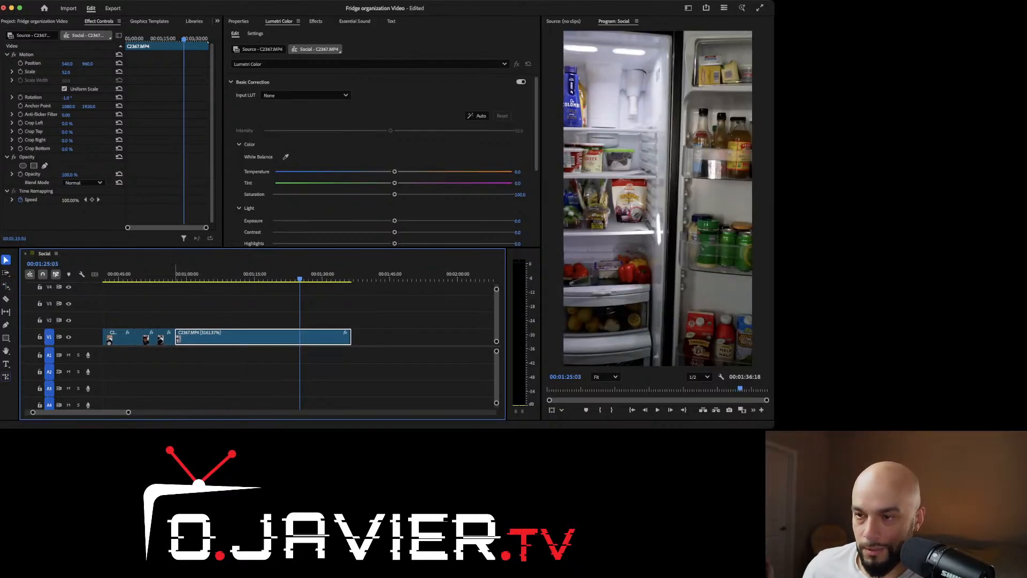
drag(167, 275, 225, 275)
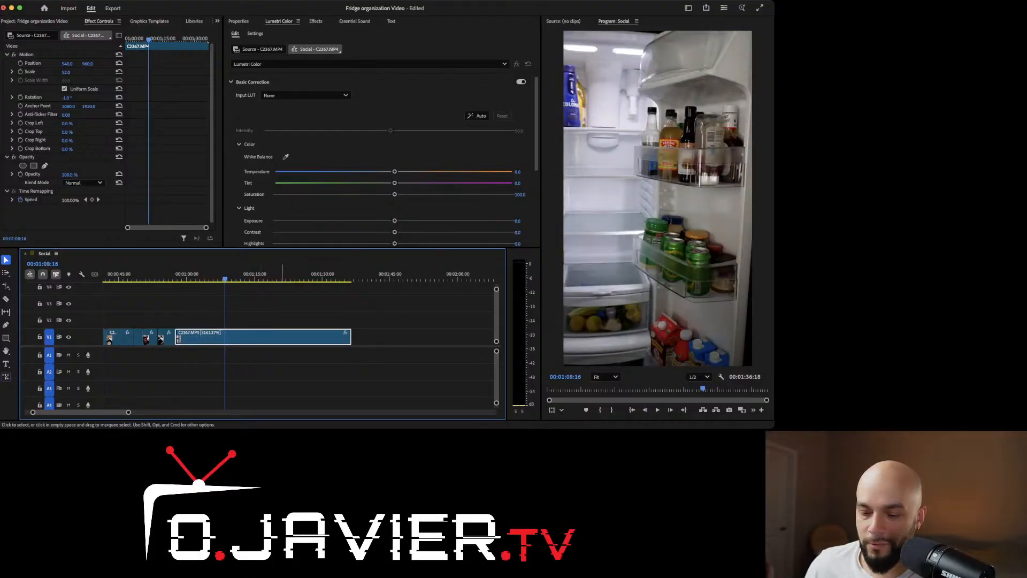
key(r)
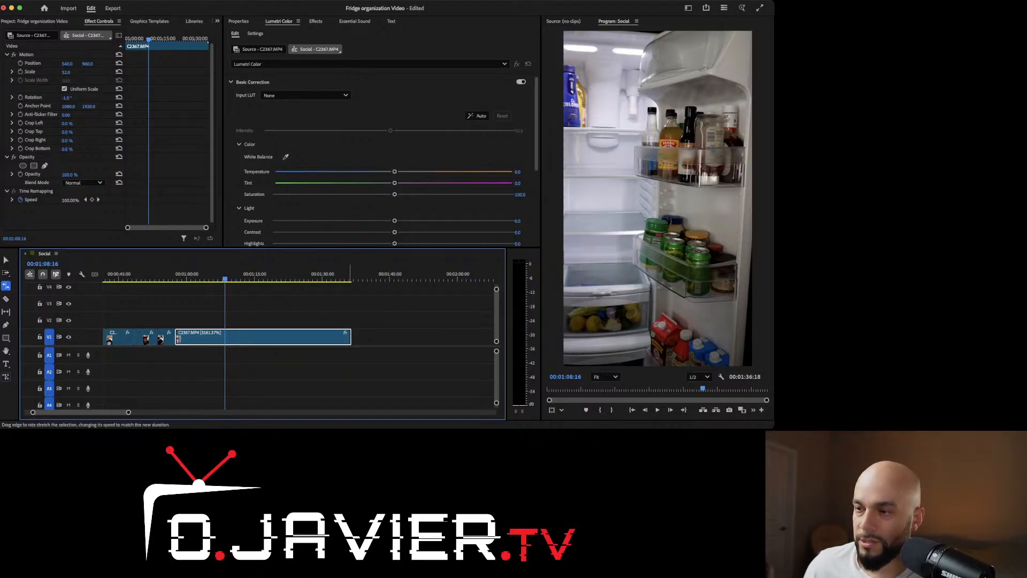
drag(351, 337, 224, 337)
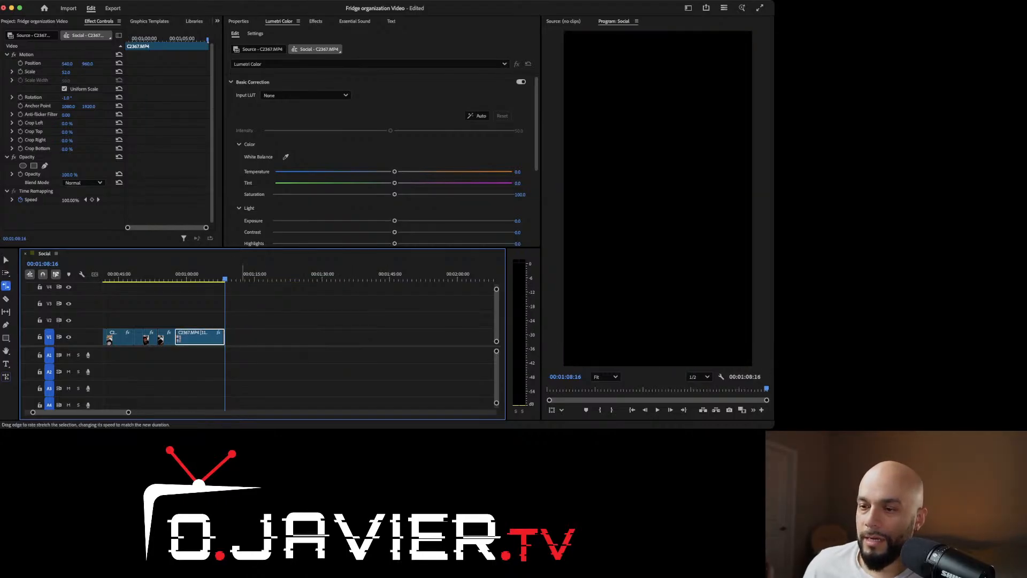
Step: Play the faster C2367.MP4 fridge stocking clip and return the playhead to 00:00:55:03 in the berry rinsing shot
key(=)
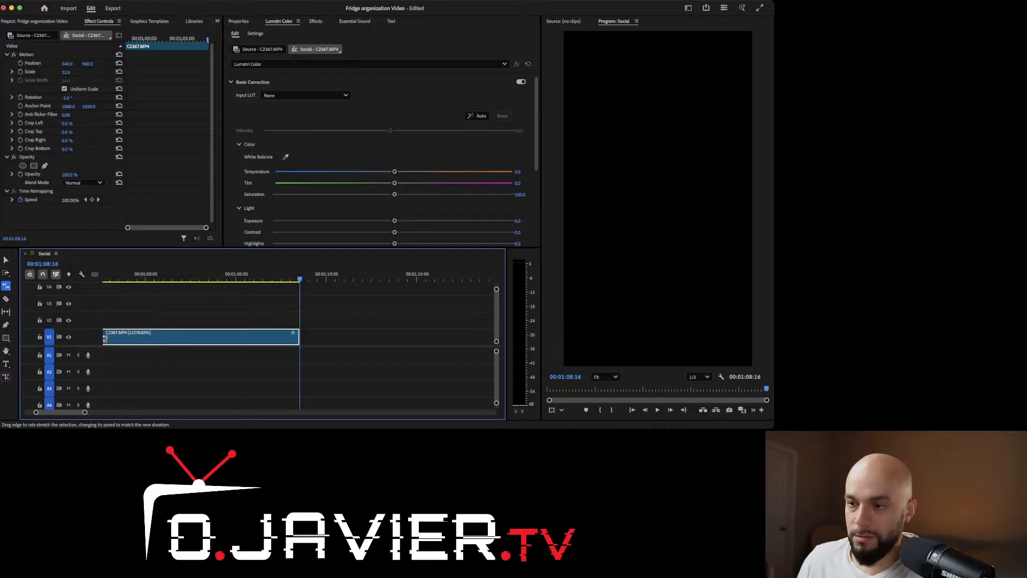
key(minus)
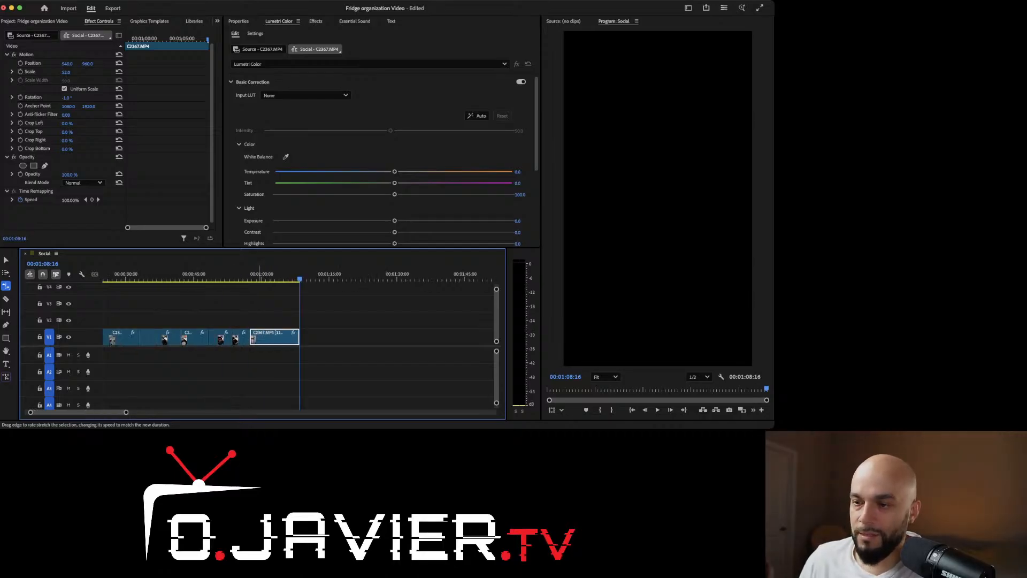
key(v)
click(257, 275)
key(space)
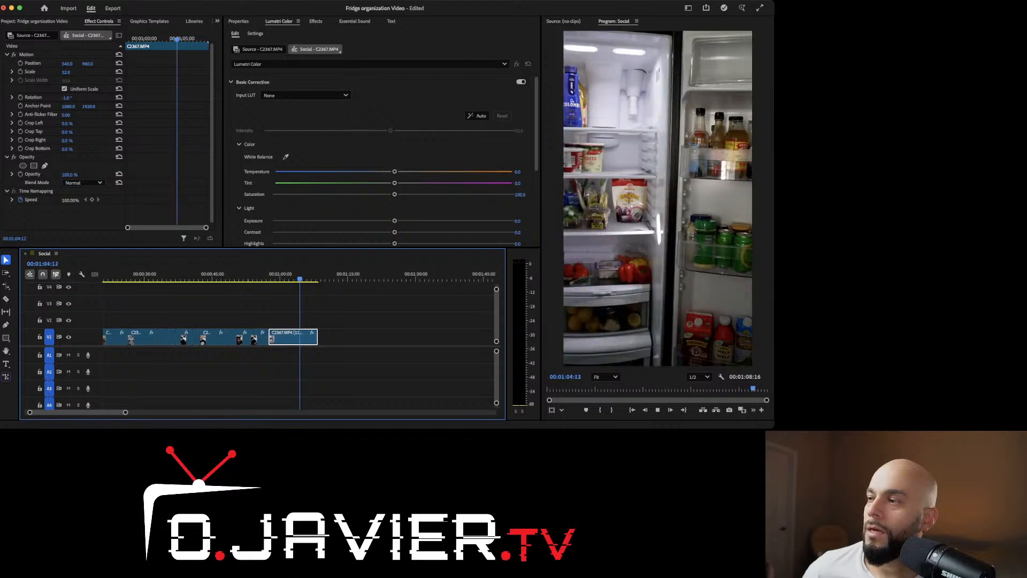
key(space)
click(253, 279)
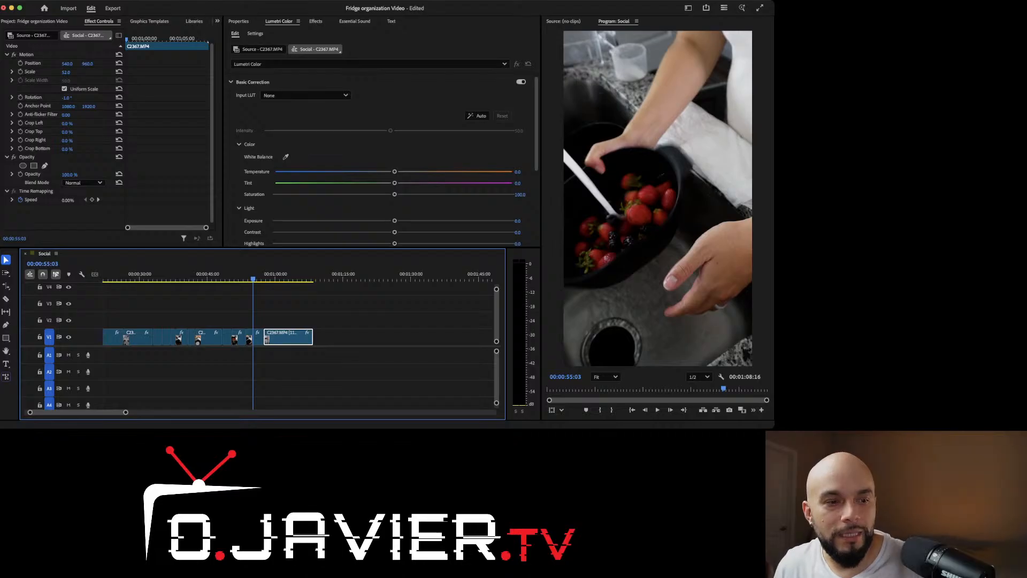
key(super+Tab)
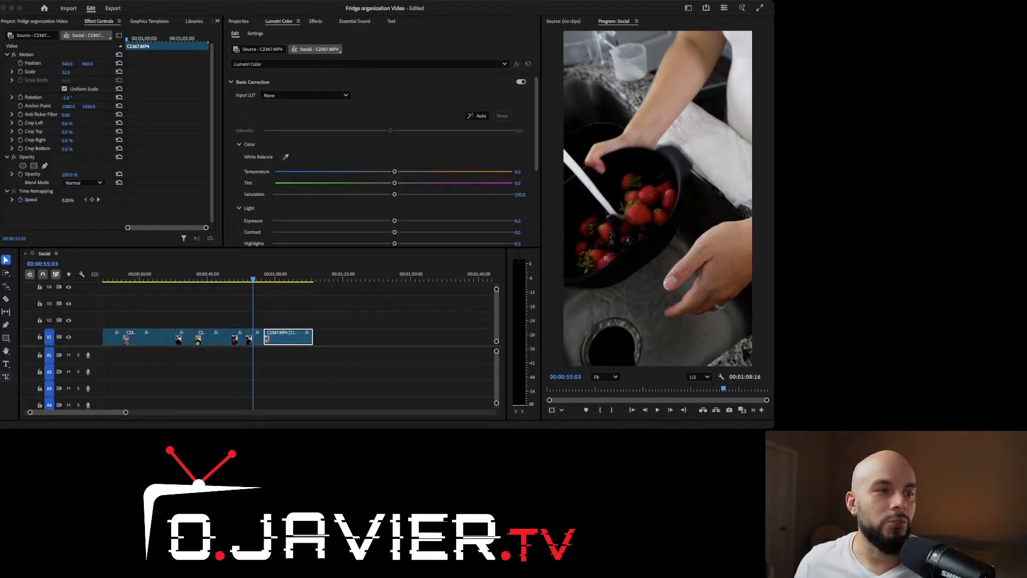
Step: Play the Social sequence from 00:00:52:23 in the berry rinsing shot through to the end at 00:01:08:16
click(243, 278)
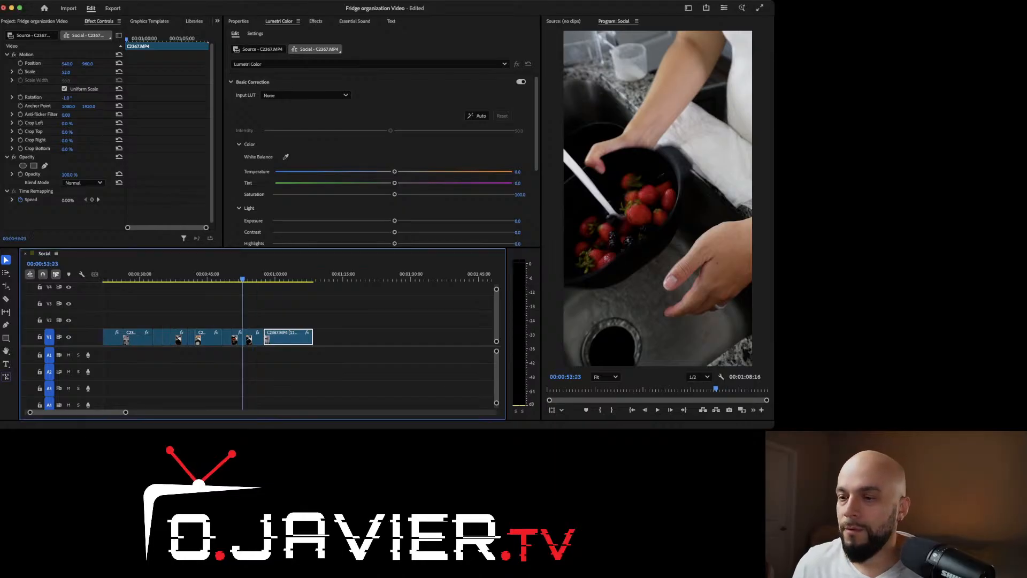
key(space)
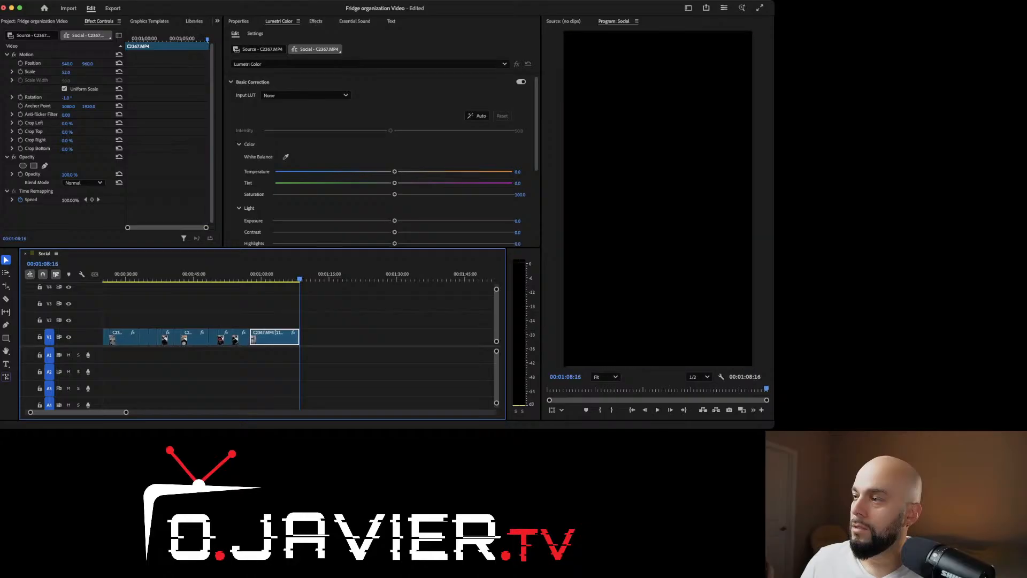
Step: Split the sped-up C2367.MP4 clip at 00:01:07:04, right after the fridge stocking shot
mouse_move(301, 275)
mouse_down()
mouse_move(281, 275)
mouse_move(293, 275)
mouse_up()
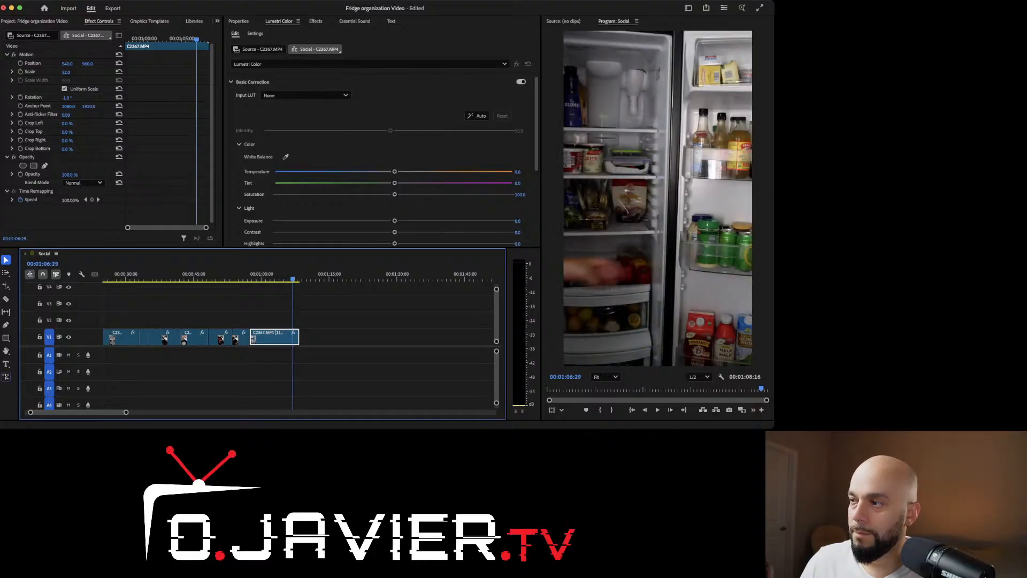
key(Right)
key(Right)
key(Right)
key(Right)
key(Right)
key(Right)
key(Right)
key(Right)
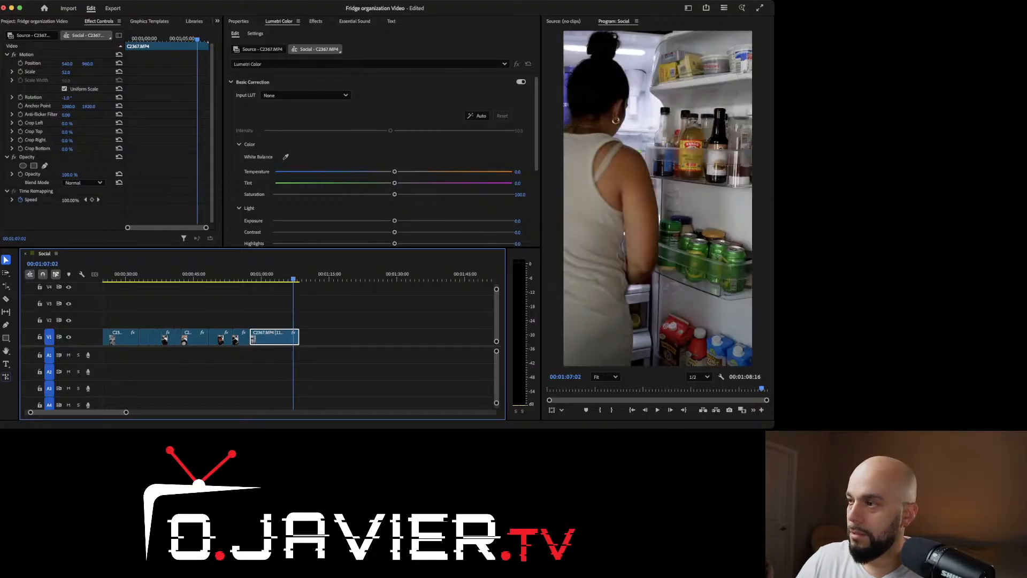
key(Right)
key(Right)
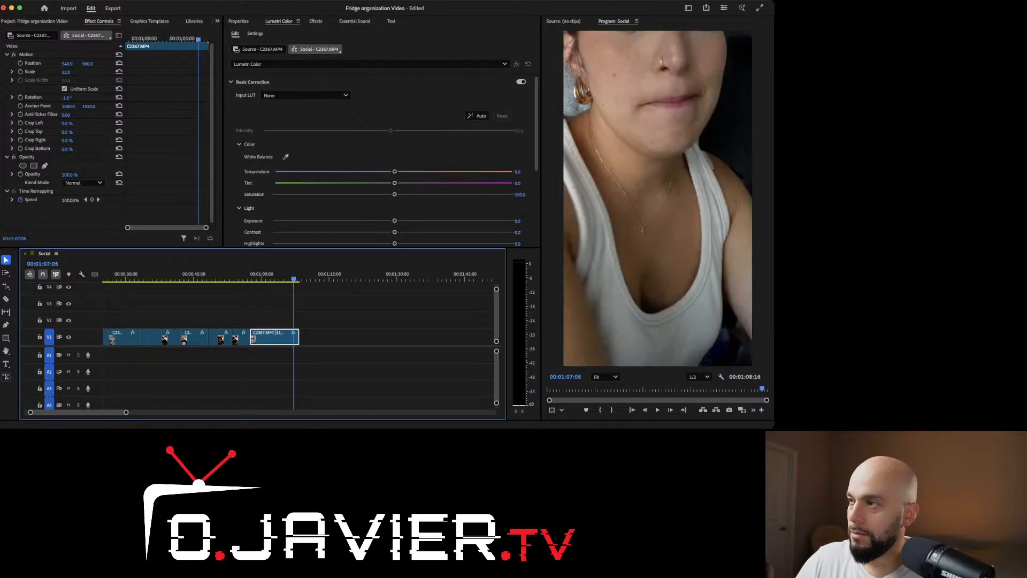
key(Left)
key(Left)
key(Left)
key(Left)
key(Left)
key(Left)
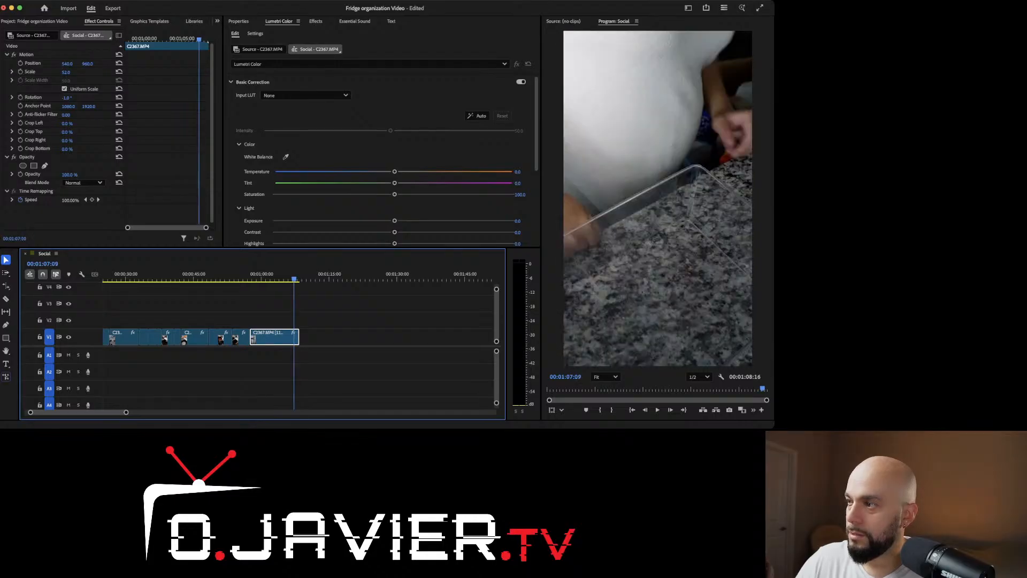
key(Left)
key(Right)
key(Right)
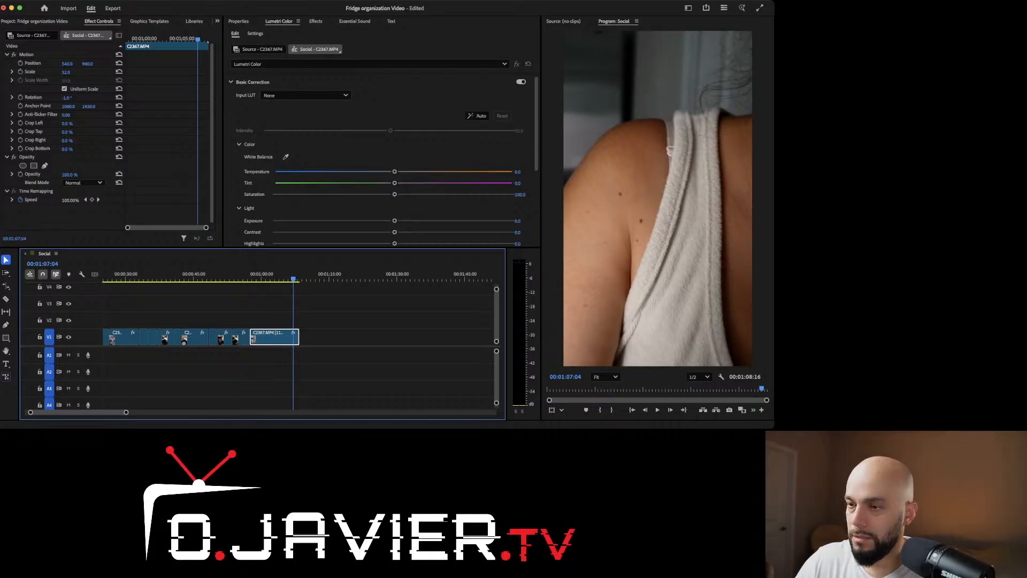
key(=)
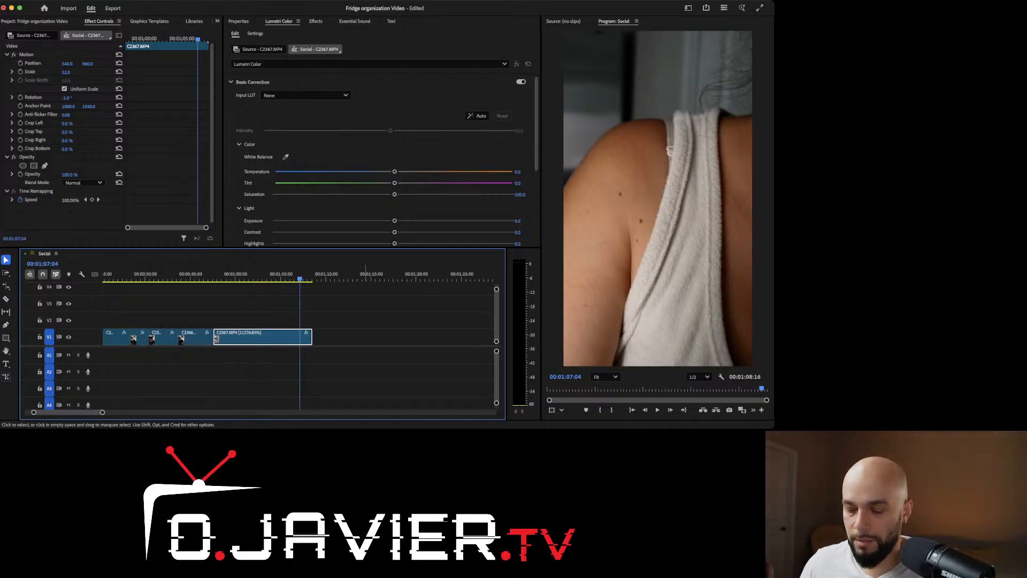
click(300, 337)
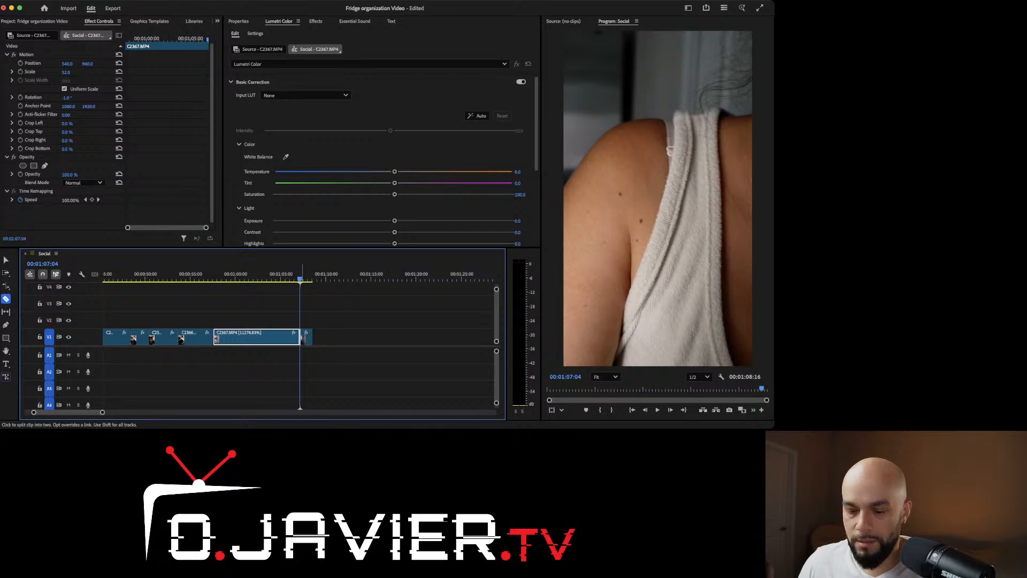
Step: Reset the leftover C2367.MP4 piece after the 00:01:07:04 cut to normal speed, extending the sequence to 00:03:45:00
click(308, 337)
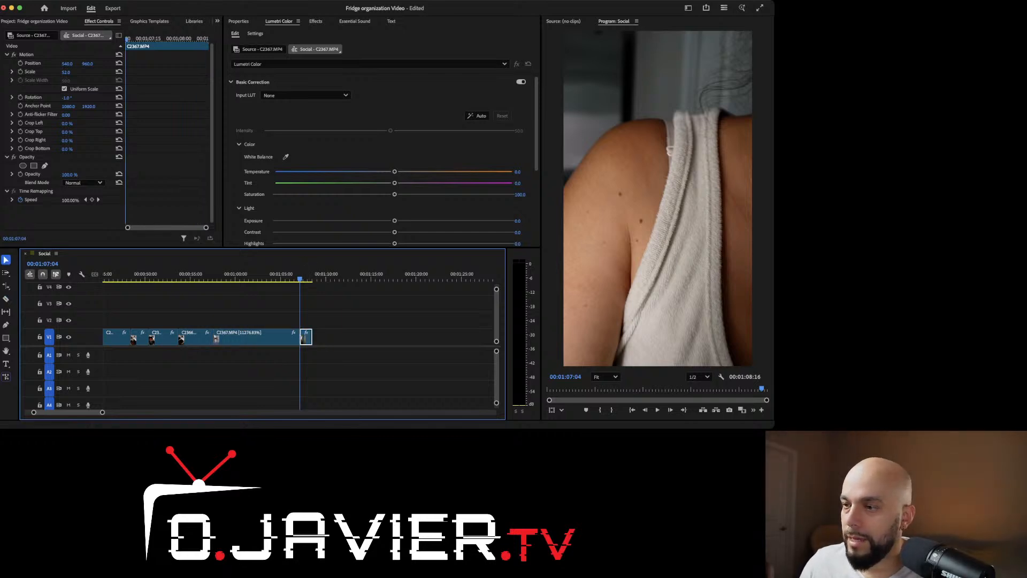
key(super+r)
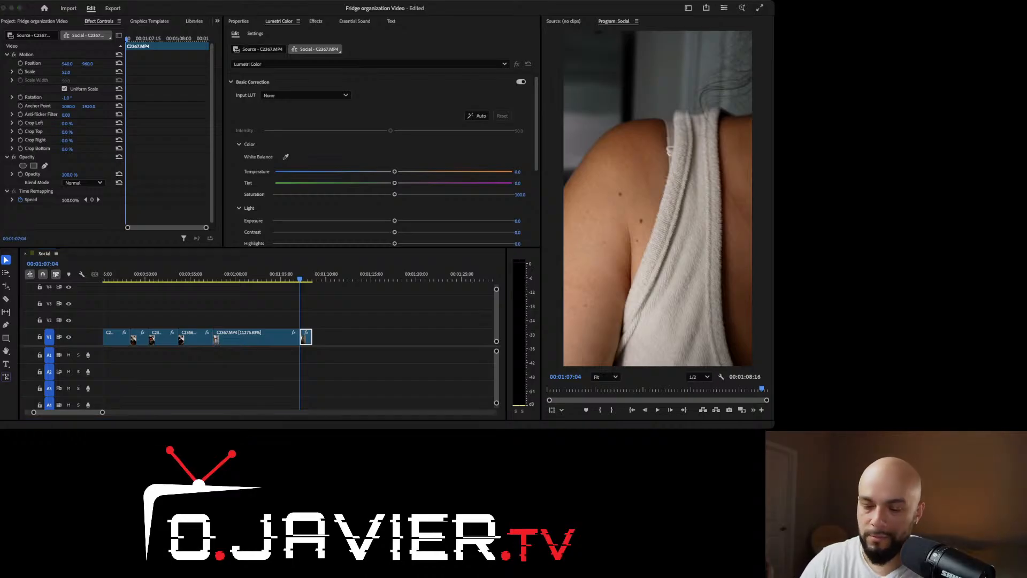
key(Return)
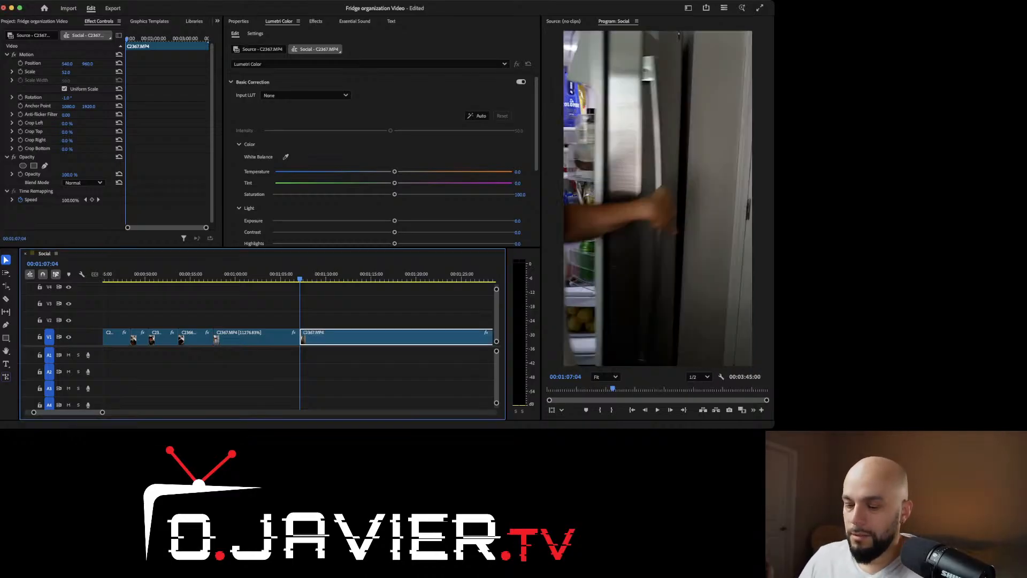
key(minus)
key(minus)
key(minus)
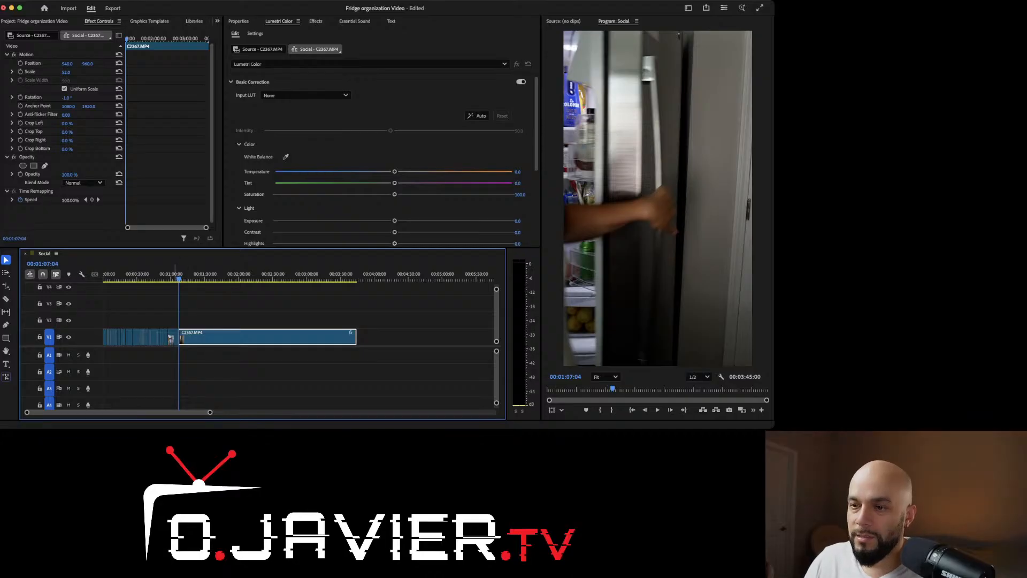
Step: Play across the cut at 00:01:07:04 and review the opening seconds of the normal-speed C2367.MP4 clip
click(173, 275)
key(space)
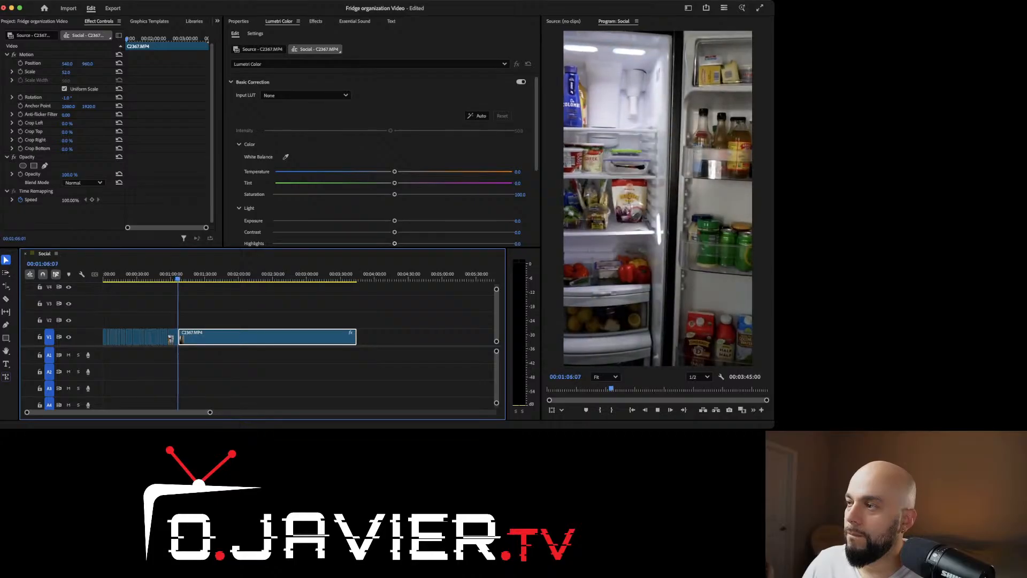
key(Up)
key(Up)
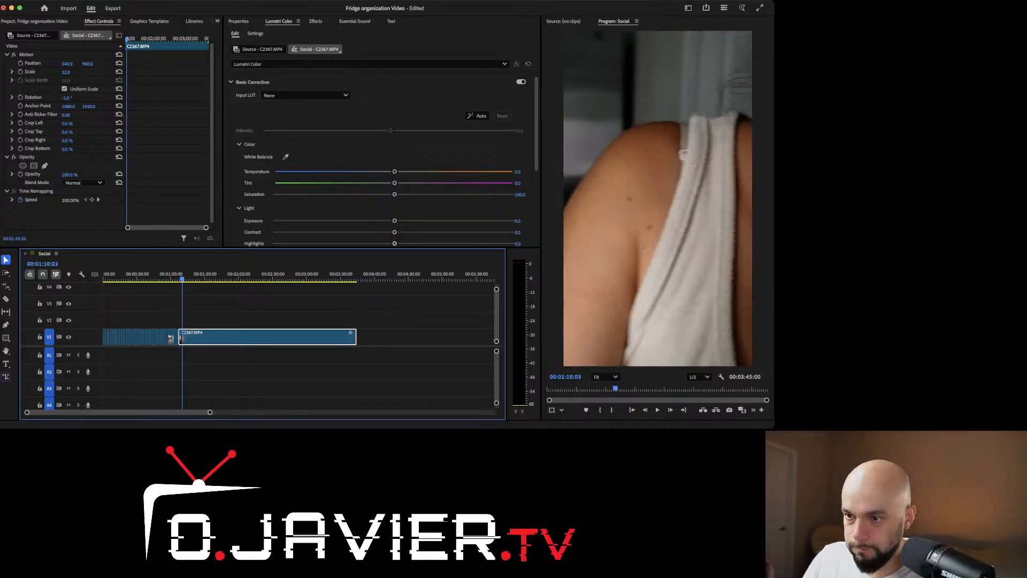
key(Up)
key(Up)
key(Up)
key(Down)
key(Down)
drag(180, 278, 179, 279)
key(Up)
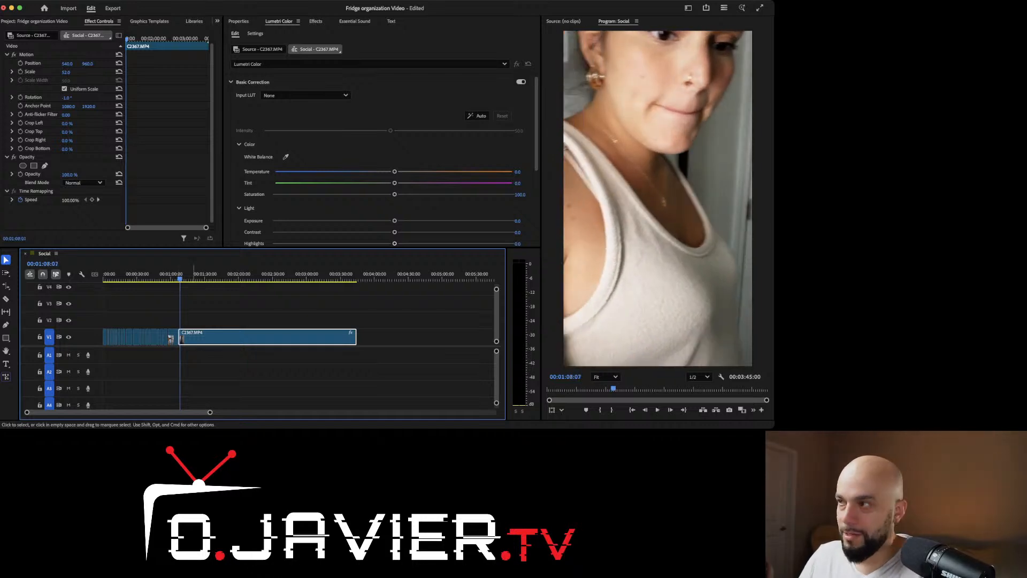
Step: Ripple trim the start of the normal-speed C2367.MP4 clip to the countertop frame at 00:01:52:26, just before the eggs are placed
drag(182, 279, 230, 278)
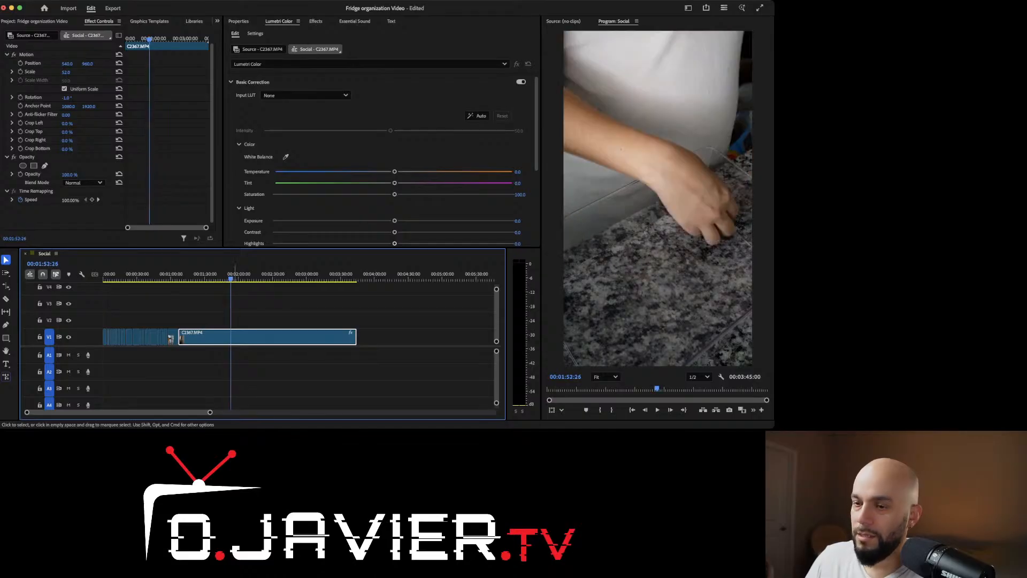
key(b)
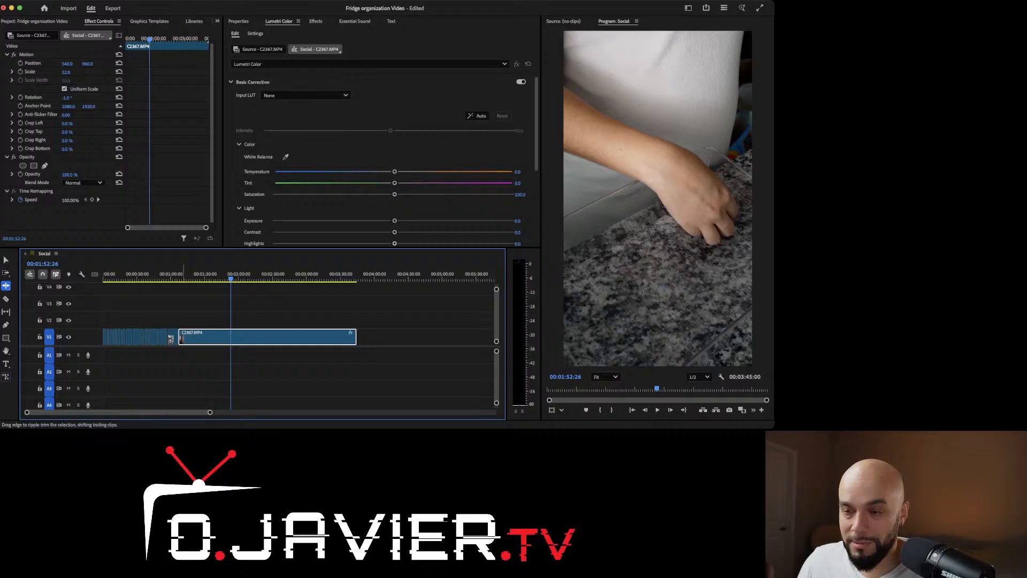
drag(181, 338, 233, 337)
key(v)
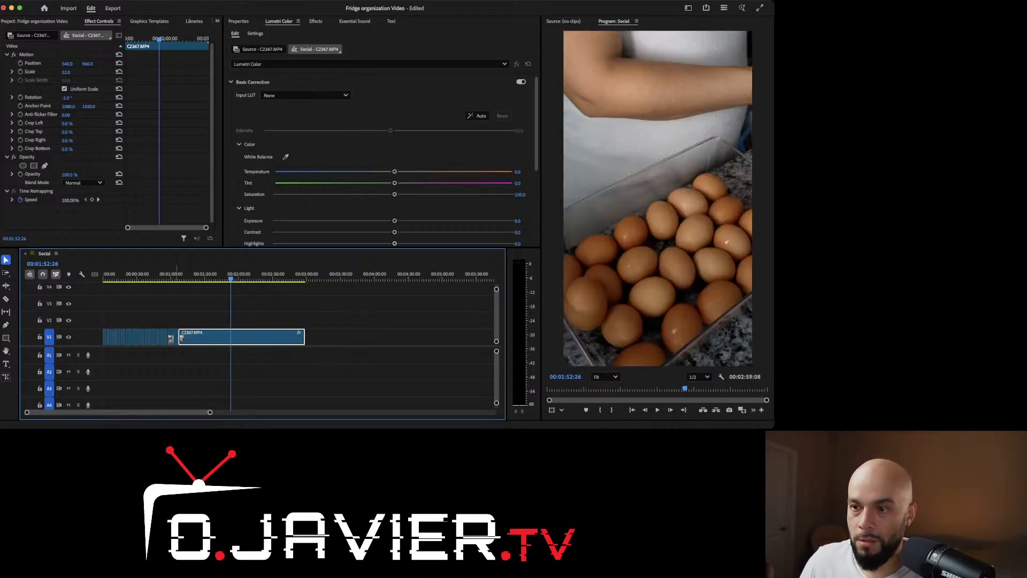
Step: Play from the fridge stocking shot into the trimmed egg shot and move on to the filled egg container at 00:02:24:04
key(Up)
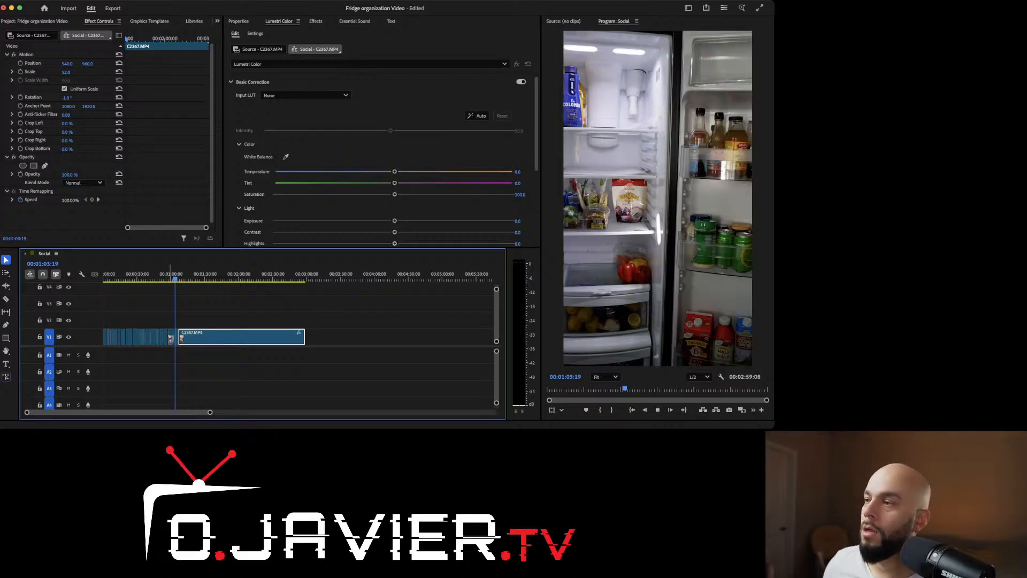
key(space)
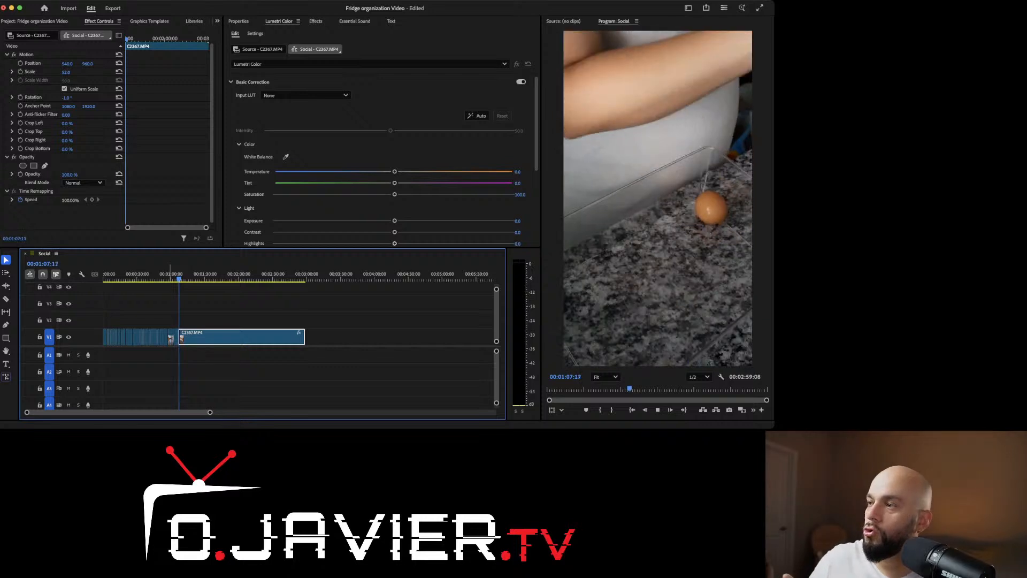
key(Up)
key(Up)
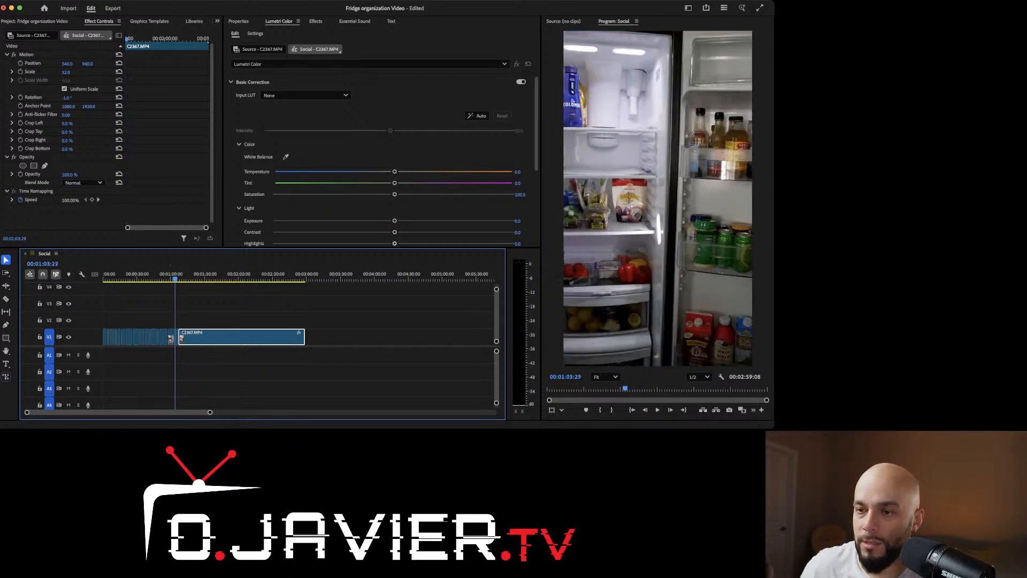
key(space)
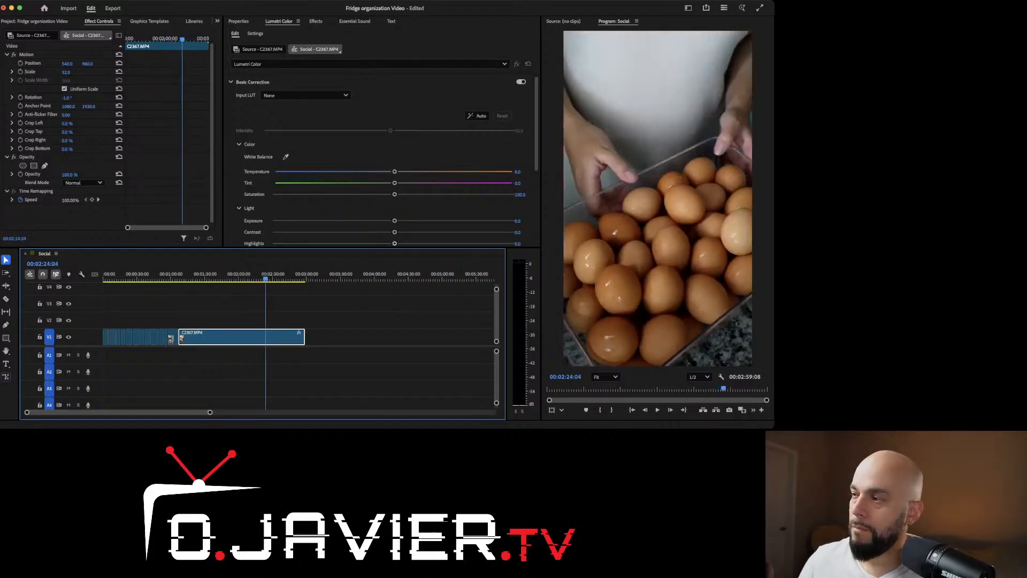
Step: Split the egg clip of C2367.MP4 at 00:02:22:09, as the last eggs are settled in the container
key(j)
key(j)
key(j)
key(j)
key(j)
drag(259, 278, 264, 279)
key(c)
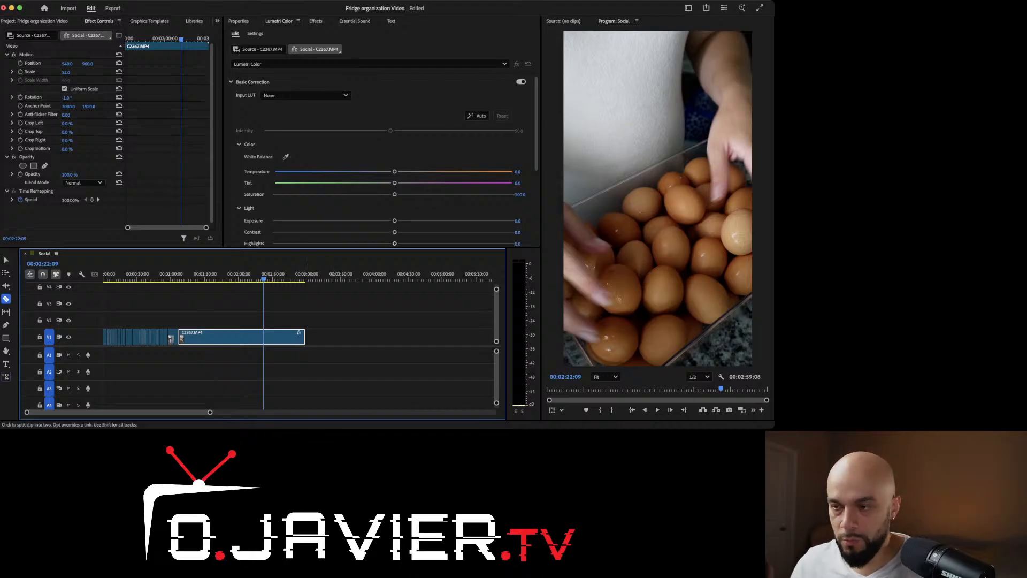
click(263, 337)
key(v)
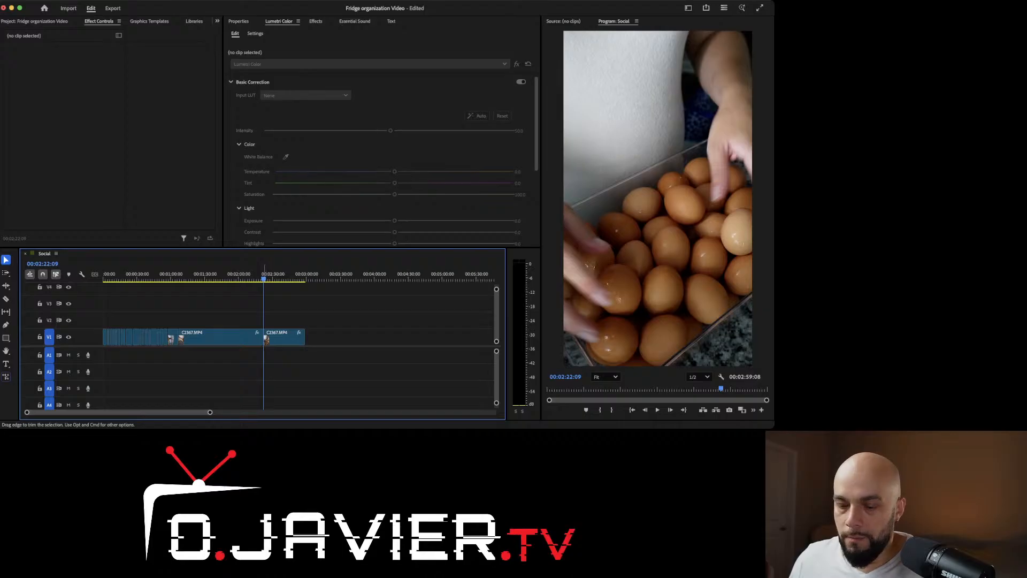
Step: Speed up the egg-filling part of C2367.MP4 with Rate Stretch so it ends at about 00:01:12, checking its playback
key(r)
drag(262, 336, 201, 337)
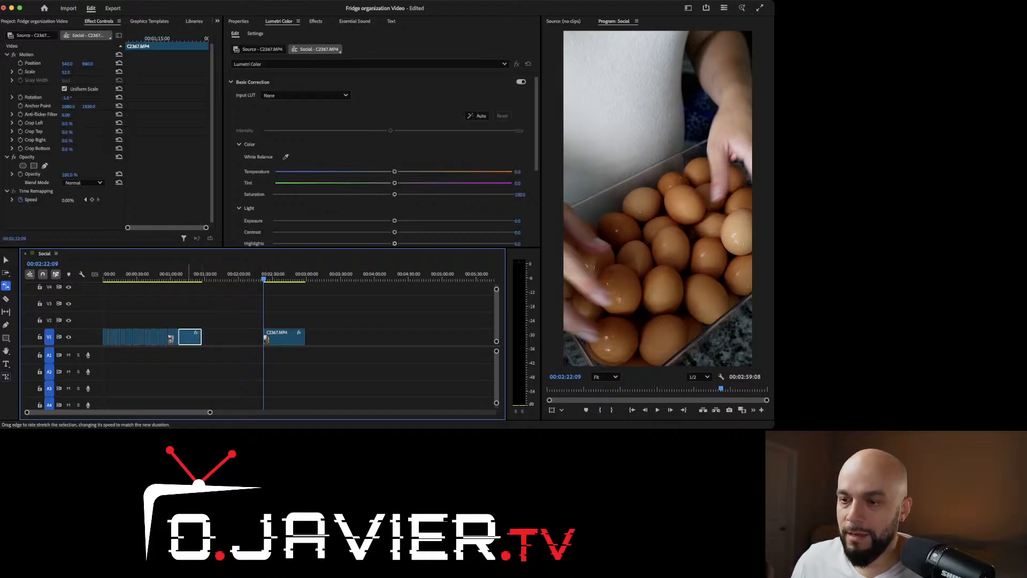
click(176, 275)
key(space)
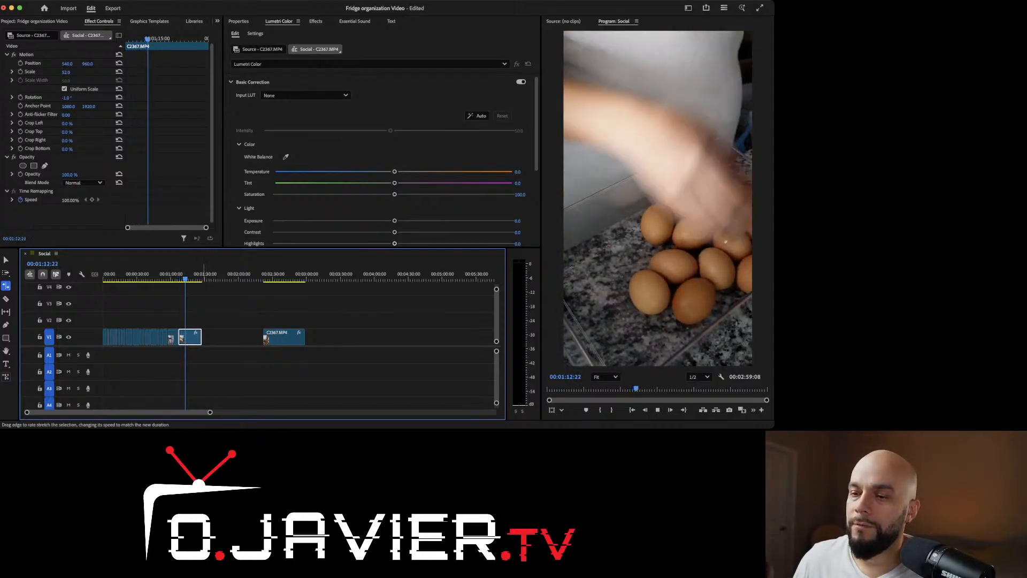
drag(186, 337, 185, 337)
click(177, 278)
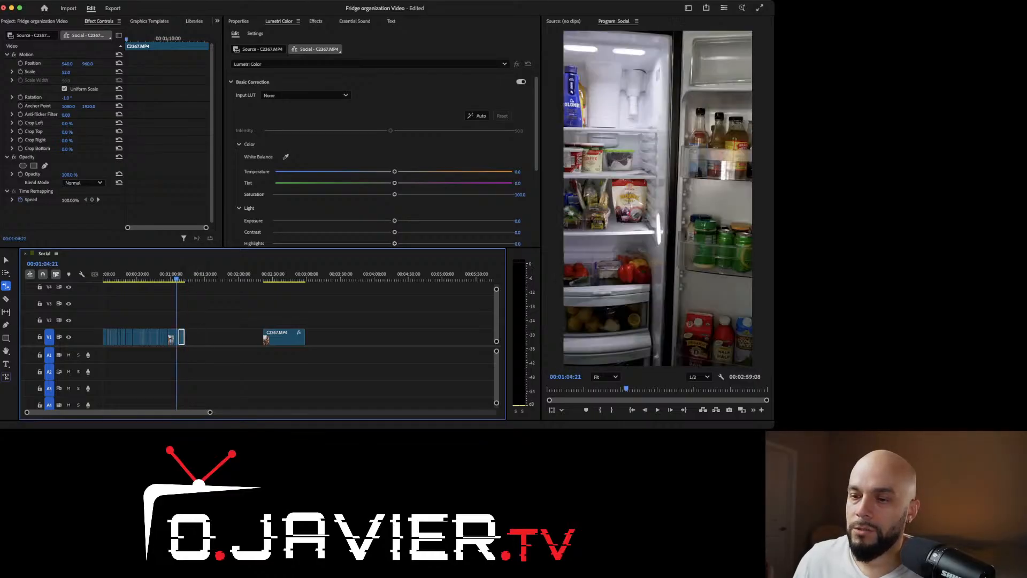
key(space)
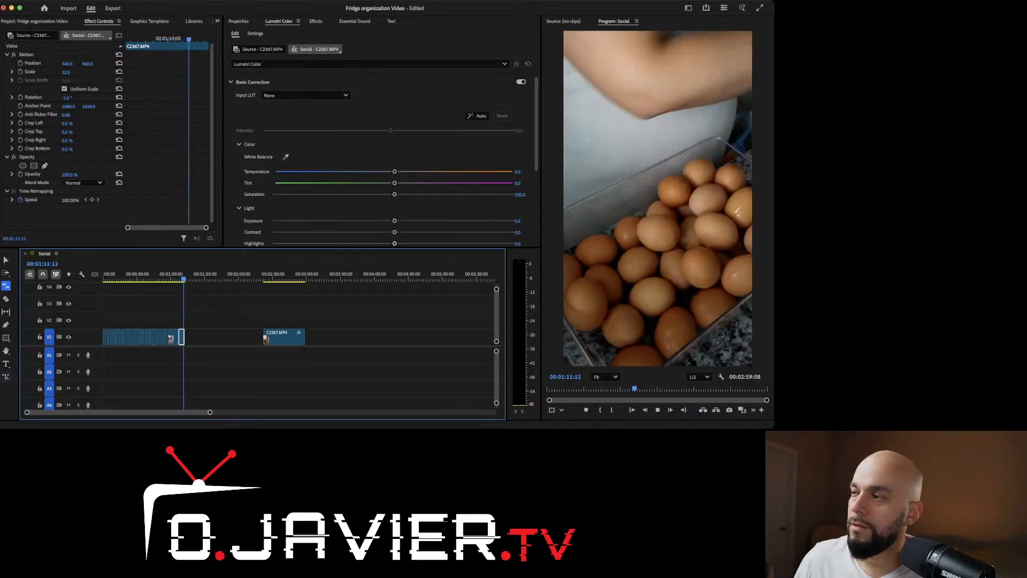
key(space)
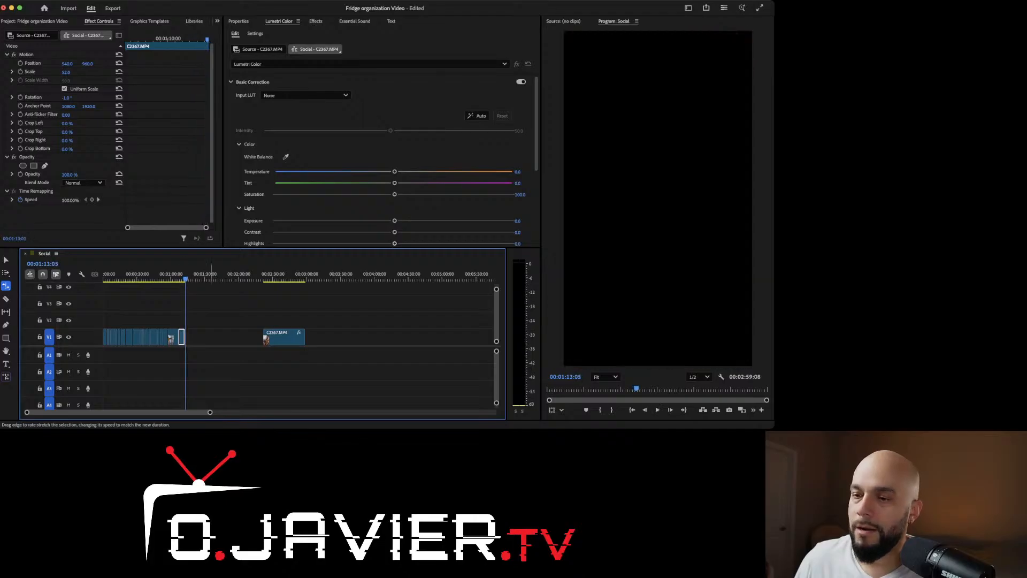
Step: Move the remaining C2367.MP4 clip earlier on V1, near the sped-up egg clip, so the sequence ends at 00:01:54:01
key(minus)
key(v)
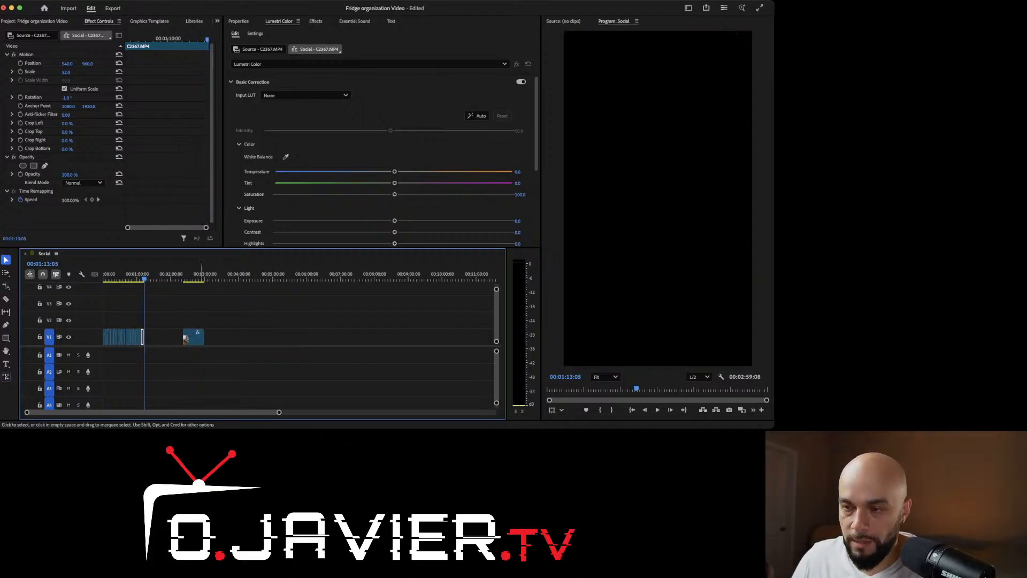
click(188, 274)
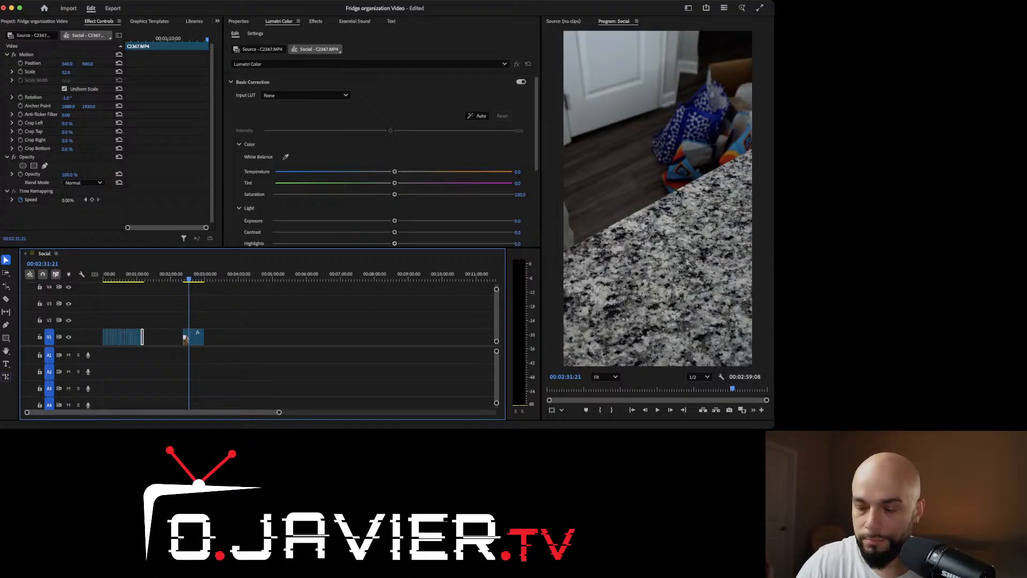
key(equal)
key(equal)
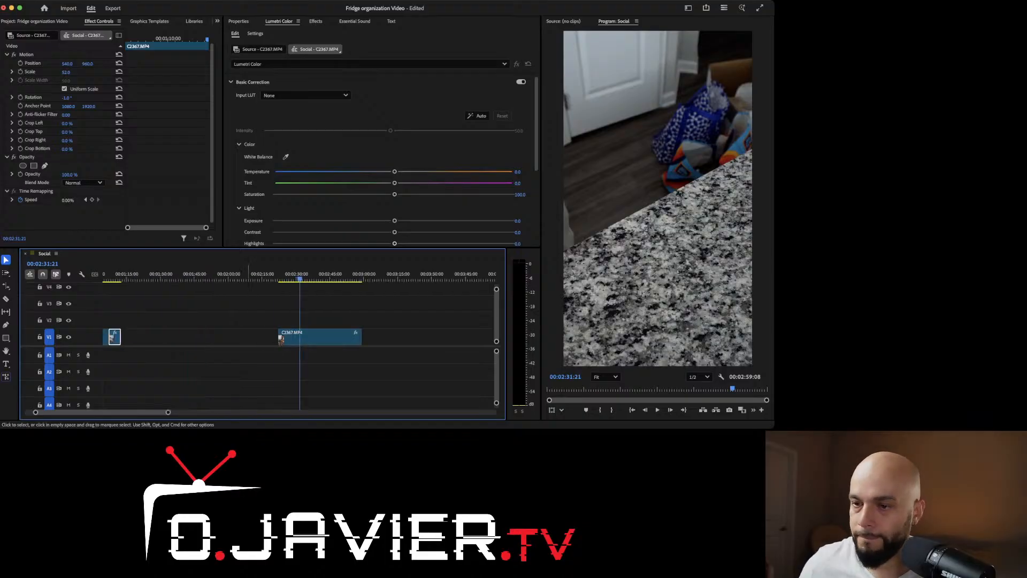
drag(327, 337, 179, 337)
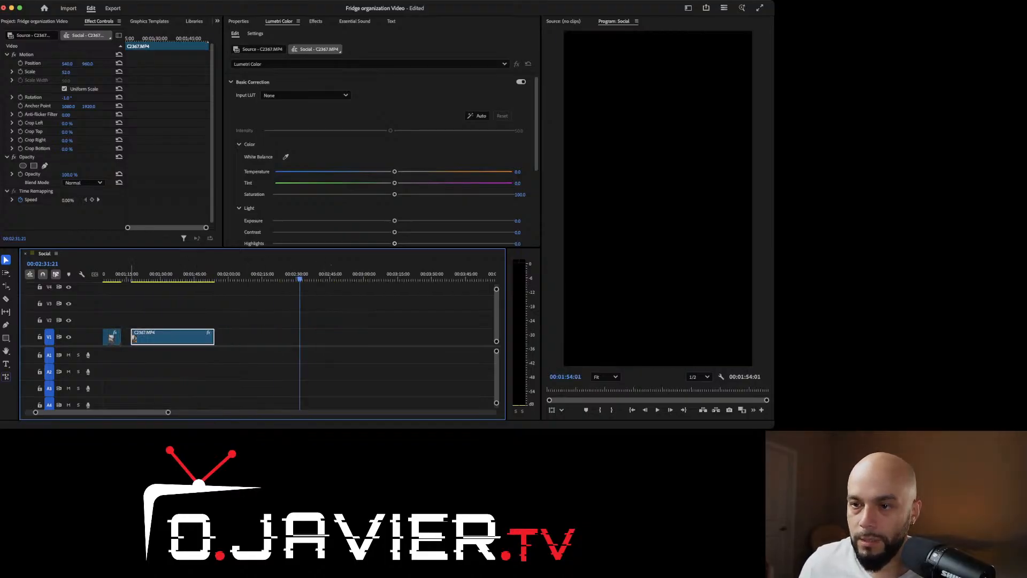
Step: Trim the start of the last C2367.MP4 clip to 00:01:38:25, where the hand reaches the fridge door, and close the gap after the egg clip
click(133, 274)
drag(132, 275, 179, 275)
key(Right)
key(Right)
key(Right)
key(Right)
key(Right)
key(Right)
key(Right)
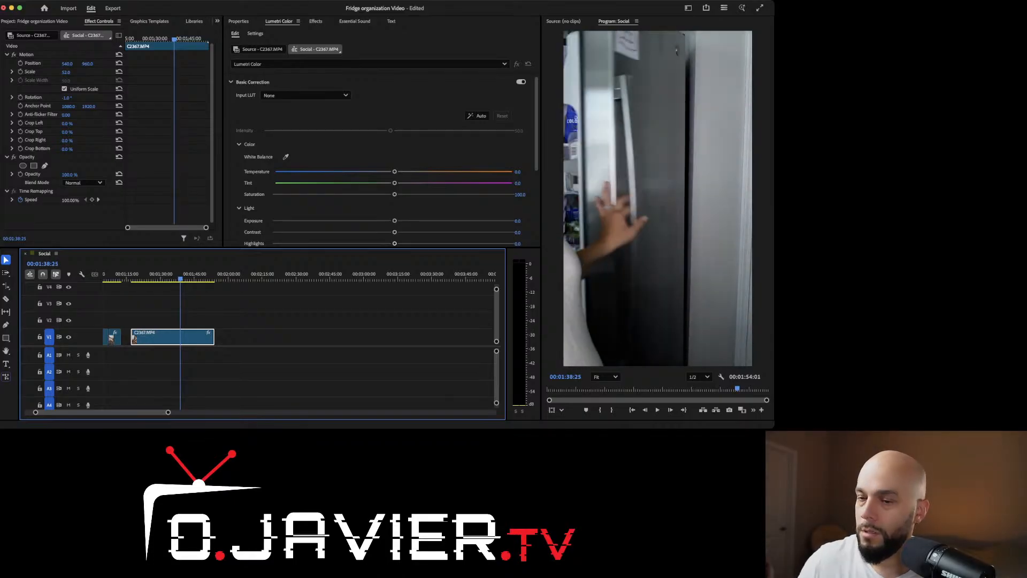
mouse_move(133, 337)
mouse_down()
mouse_move(179, 338)
mouse_move(124, 338)
mouse_up()
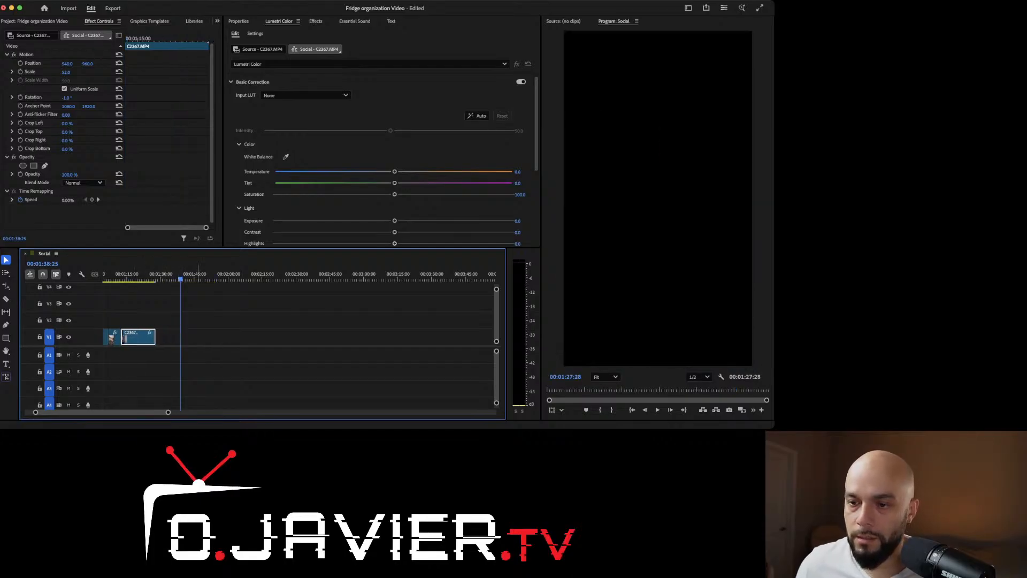
Step: Fit the whole sequence in view and play the cut from the egg shot into the fridge-opening shot several times
key(minus)
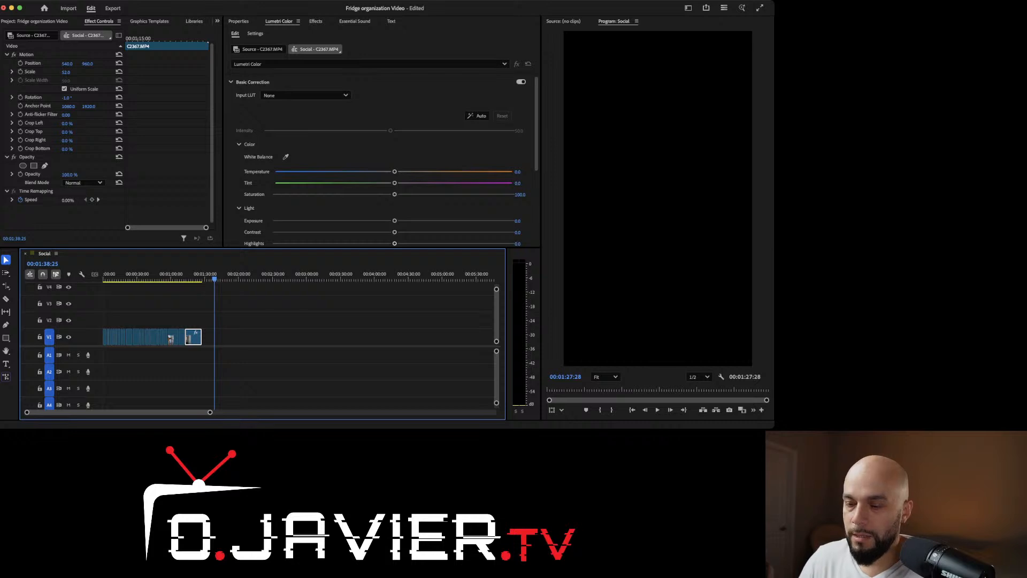
key(backslash)
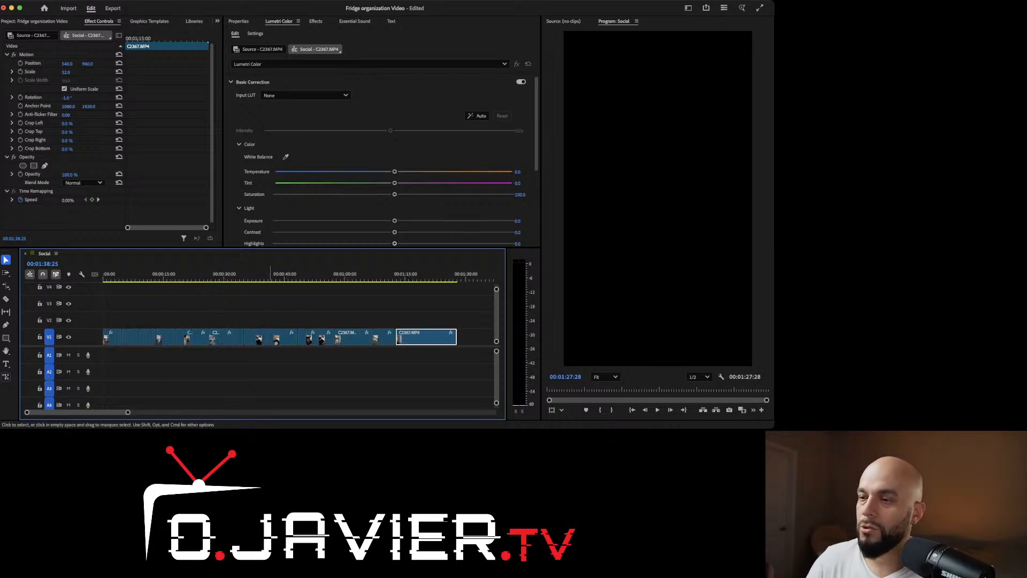
key(backslash)
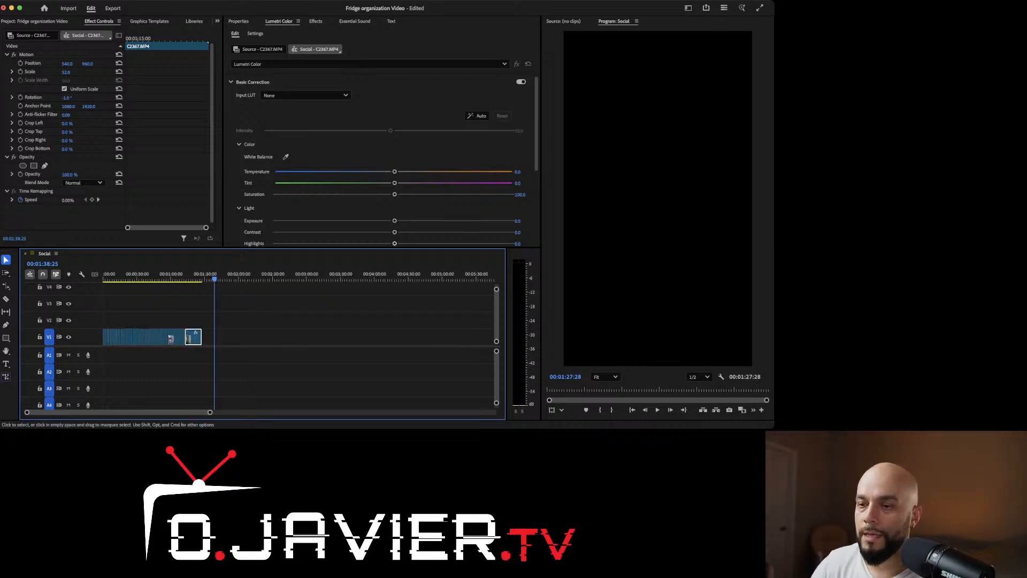
key(backslash)
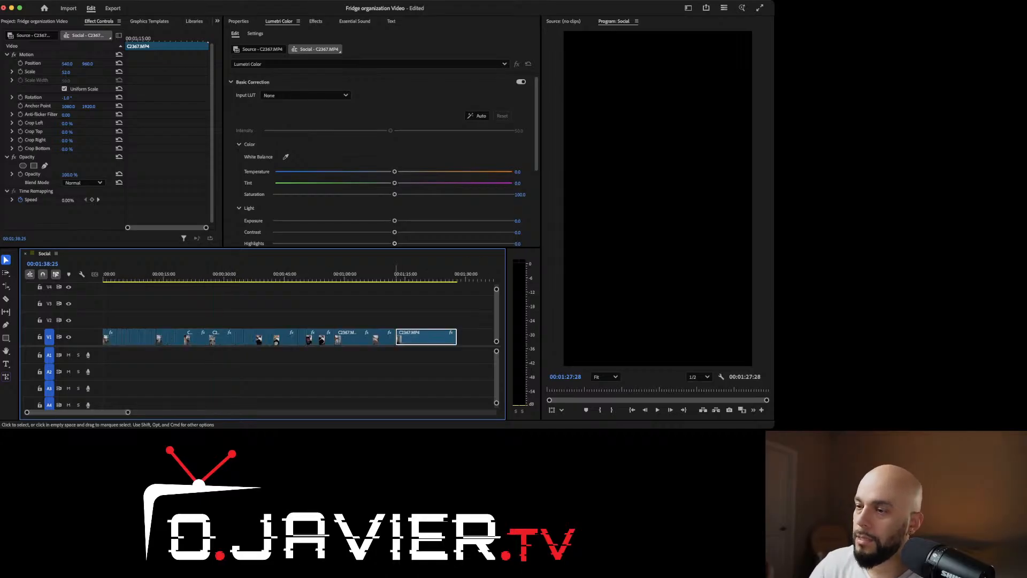
click(387, 277)
key(space)
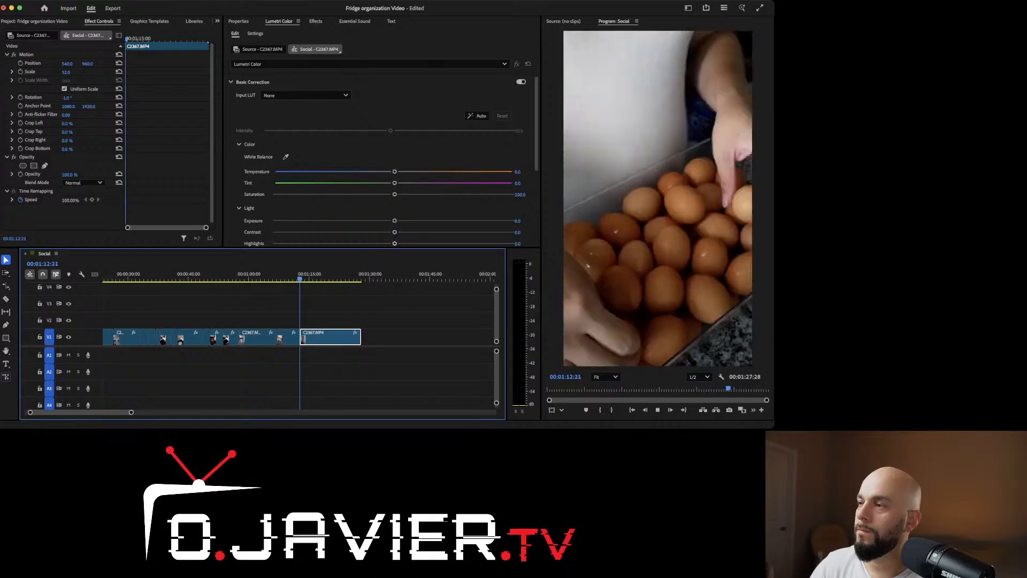
key(space)
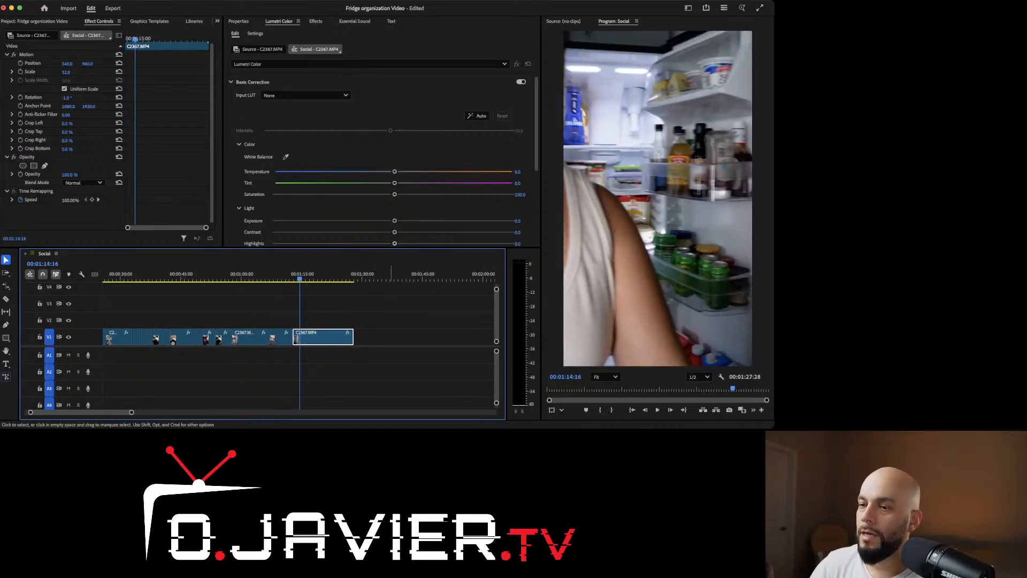
click(291, 277)
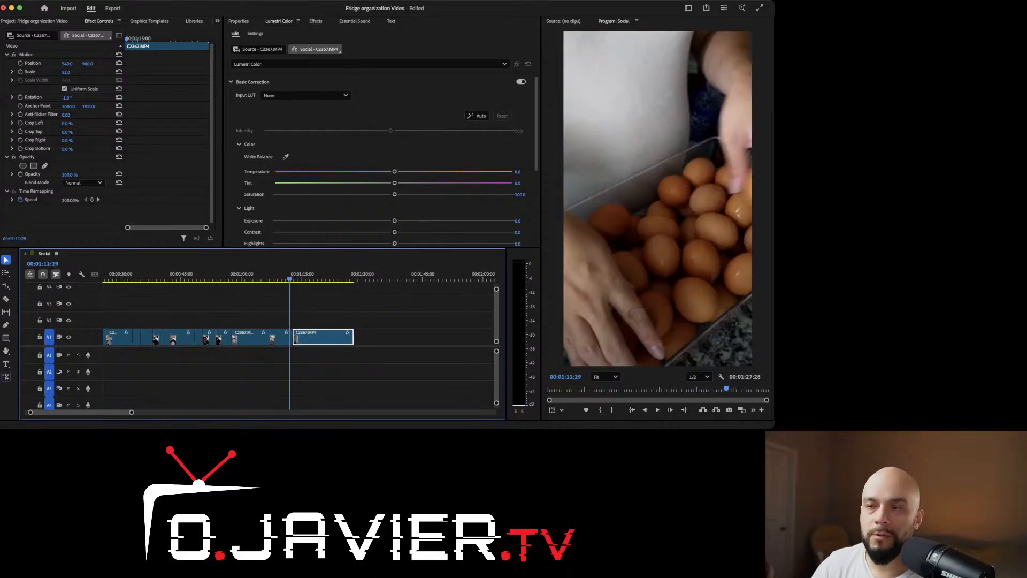
key(space)
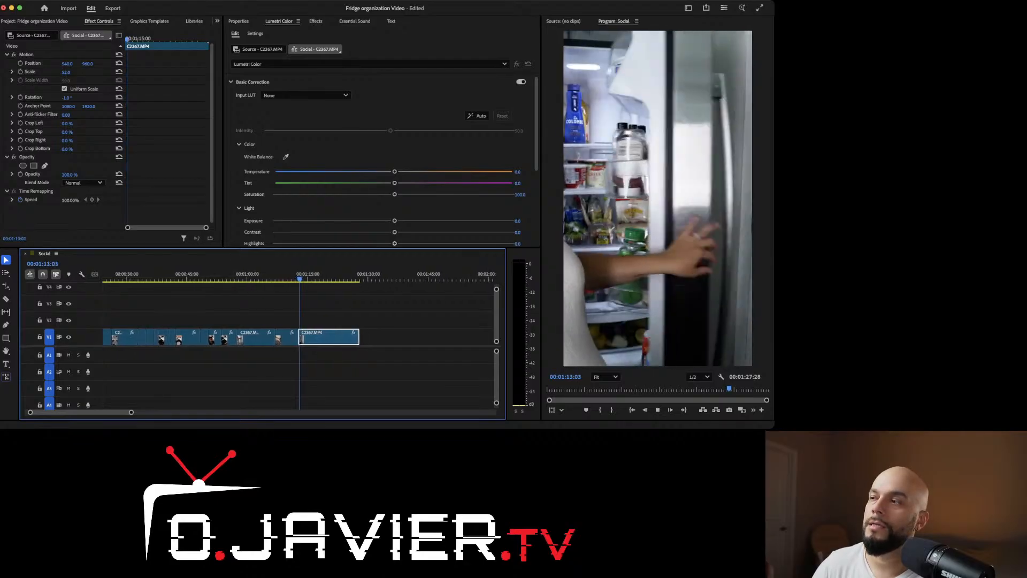
key(space)
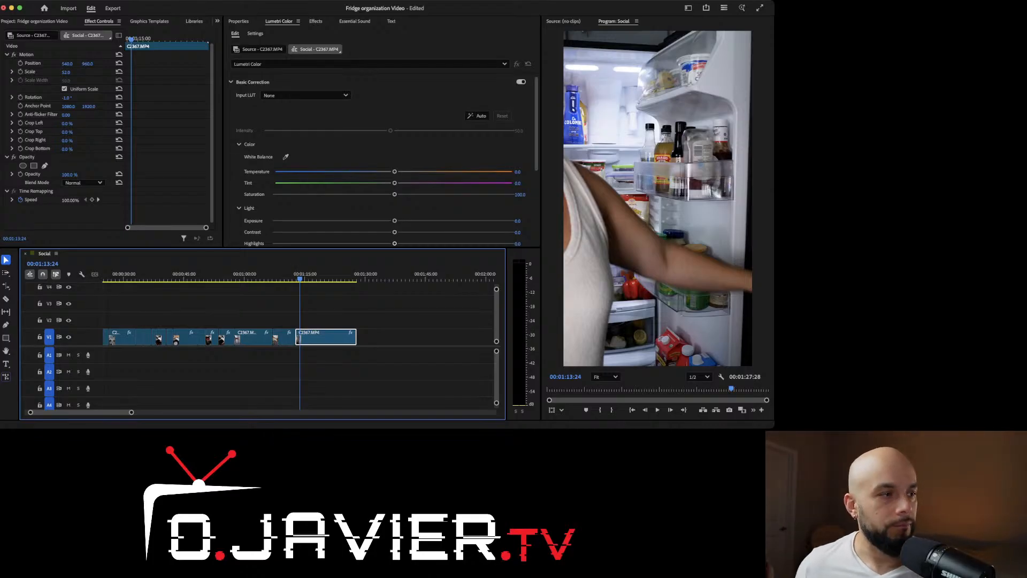
key(super+Tab)
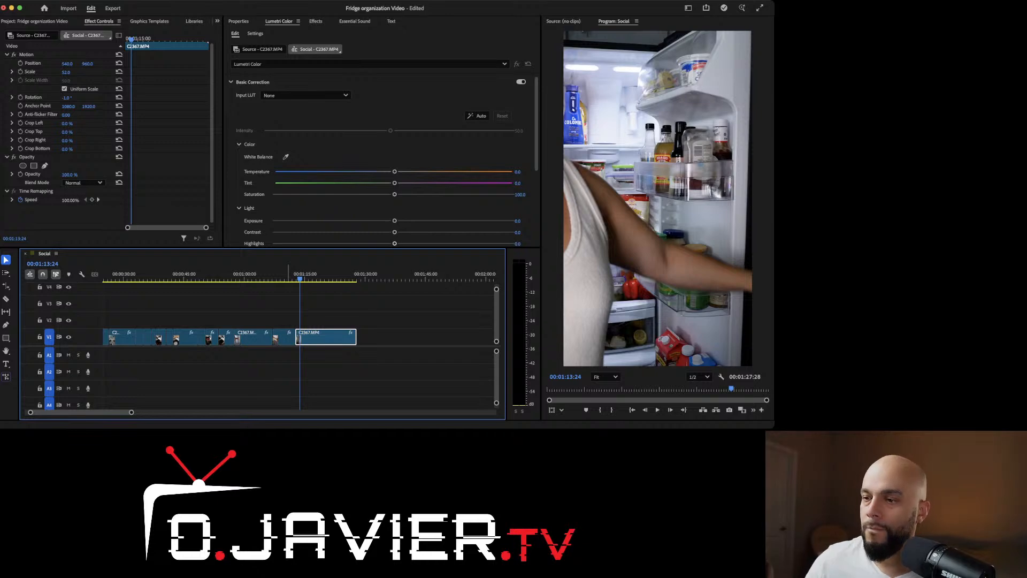
click(288, 273)
key(space)
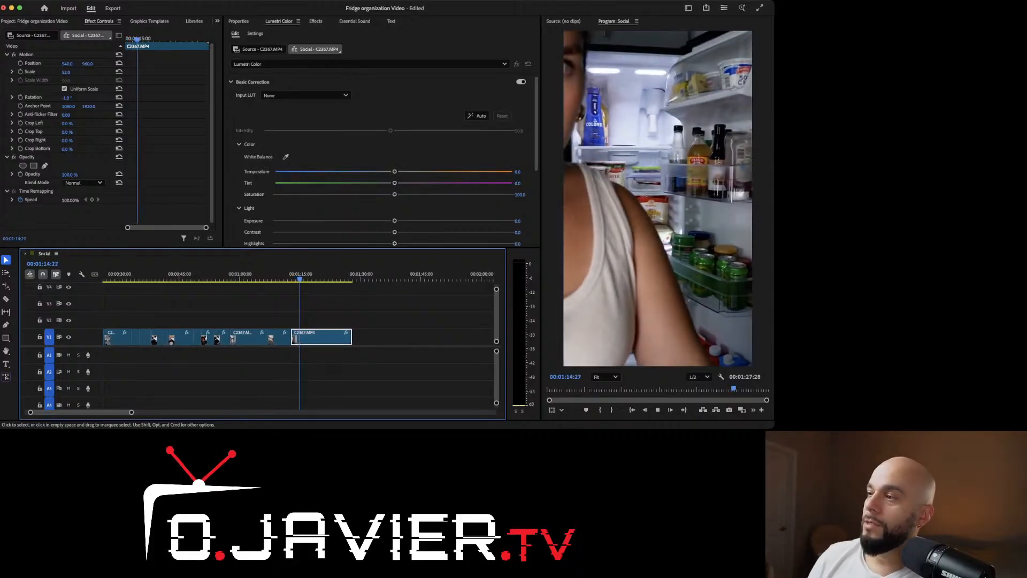
Step: Ripple-trim the start of the last C2367.MP4 clip to 00:01:17:04, where the hand holds the open fridge door
drag(285, 278, 292, 278)
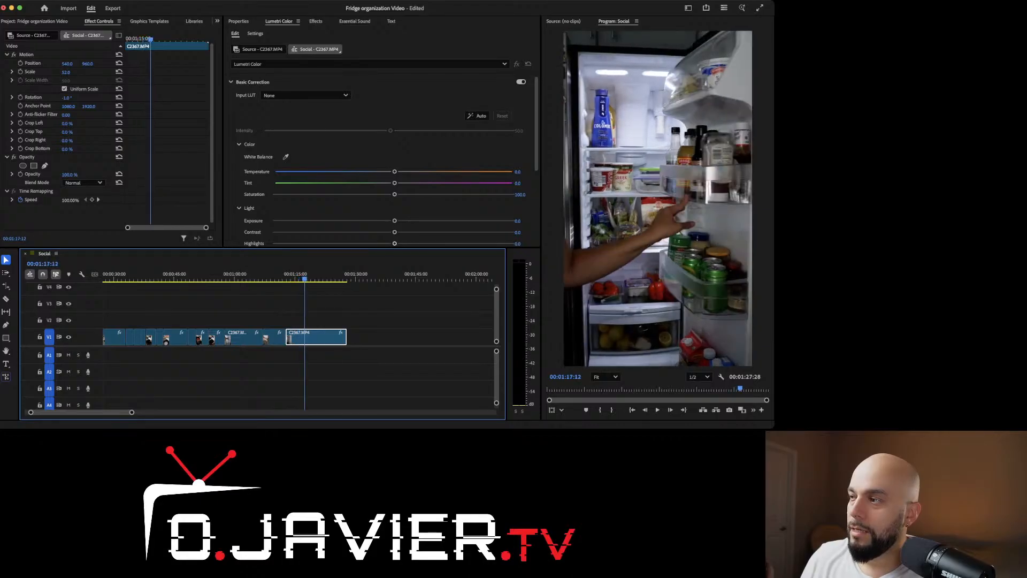
drag(305, 279, 303, 279)
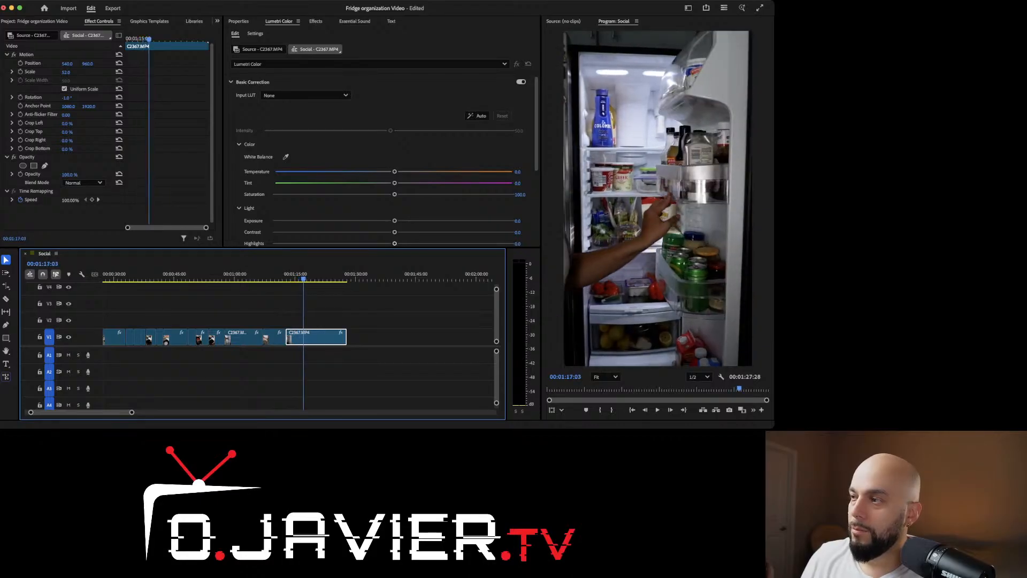
key(Right)
key(Right)
key(Right)
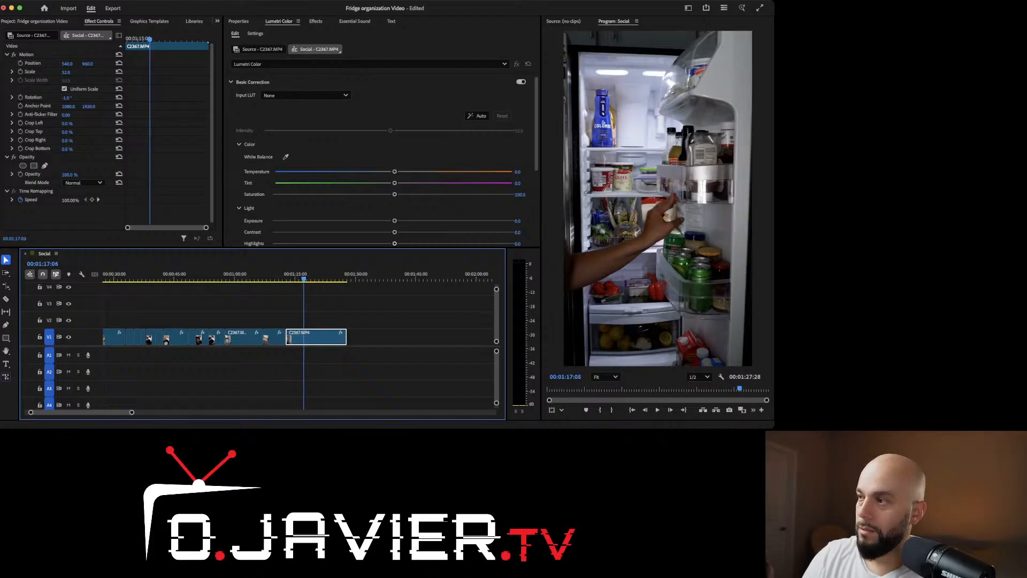
key(Left)
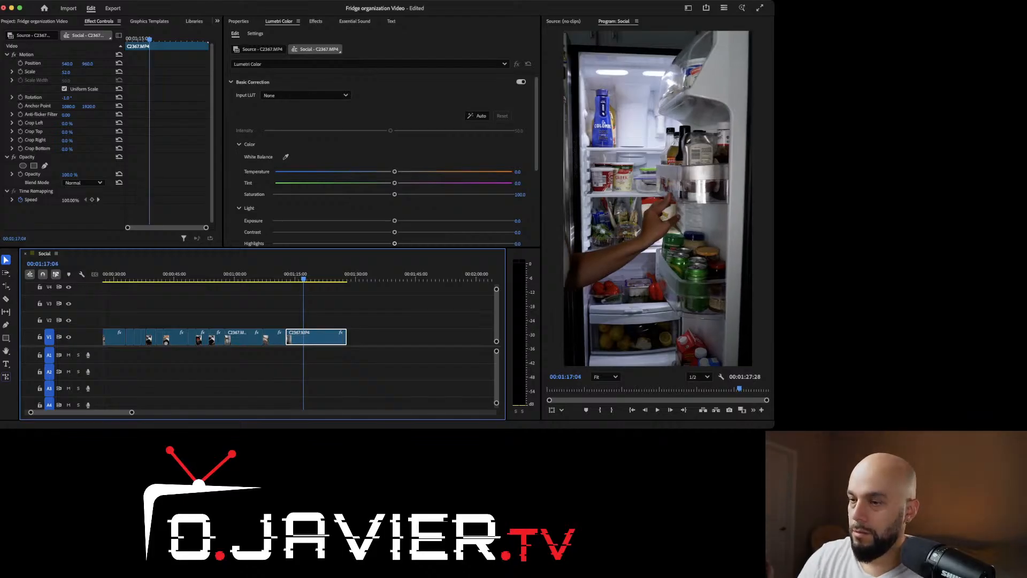
key(b)
drag(346, 337, 329, 337)
key(v)
Step: Play from the egg shot at 00:01:09:25 through the new cut into the woman's gesture in front of the fridge
click(274, 278)
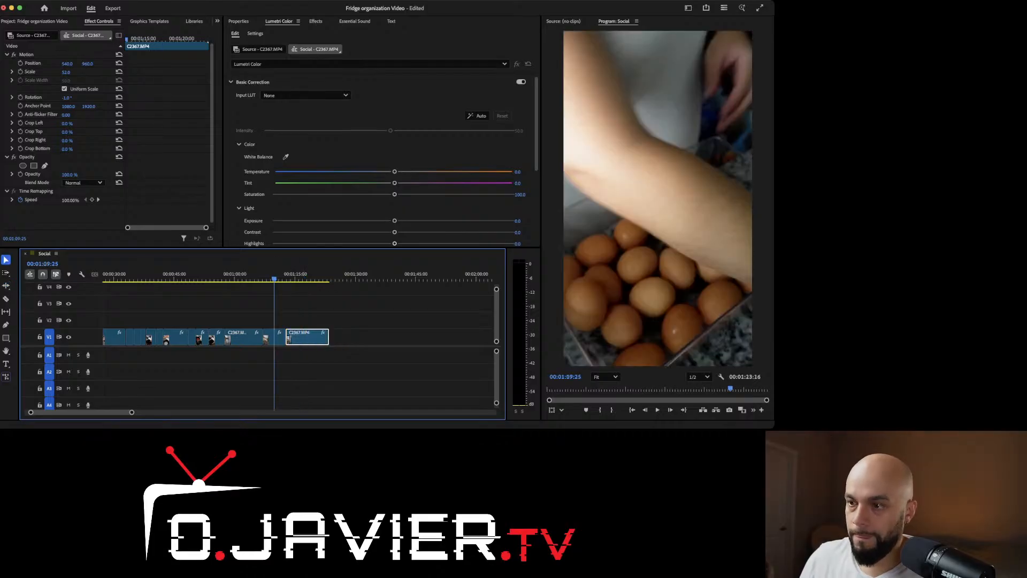
key(space)
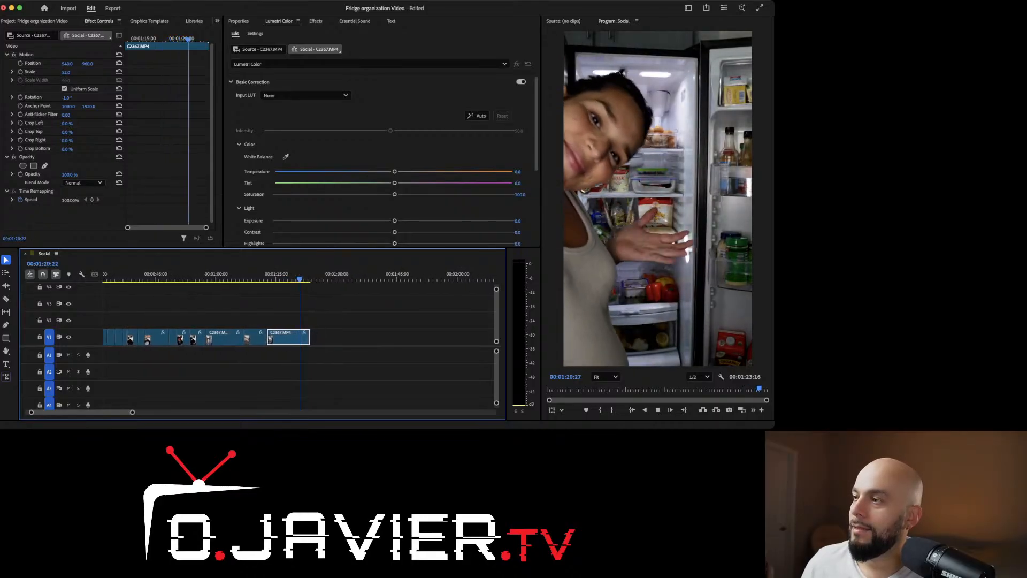
key(space)
Step: Step frame by frame back and forth through the woman's gesture at the open fridge, stopping at 00:01:20:20
key(Left)
key(Left)
key(Left)
key(Left)
key(Left)
key(Left)
key(Left)
key(Left)
key(Left)
key(Left)
key(Left)
key(Left)
key(Left)
key(Left)
key(Left)
key(Left)
key(Left)
key(Left)
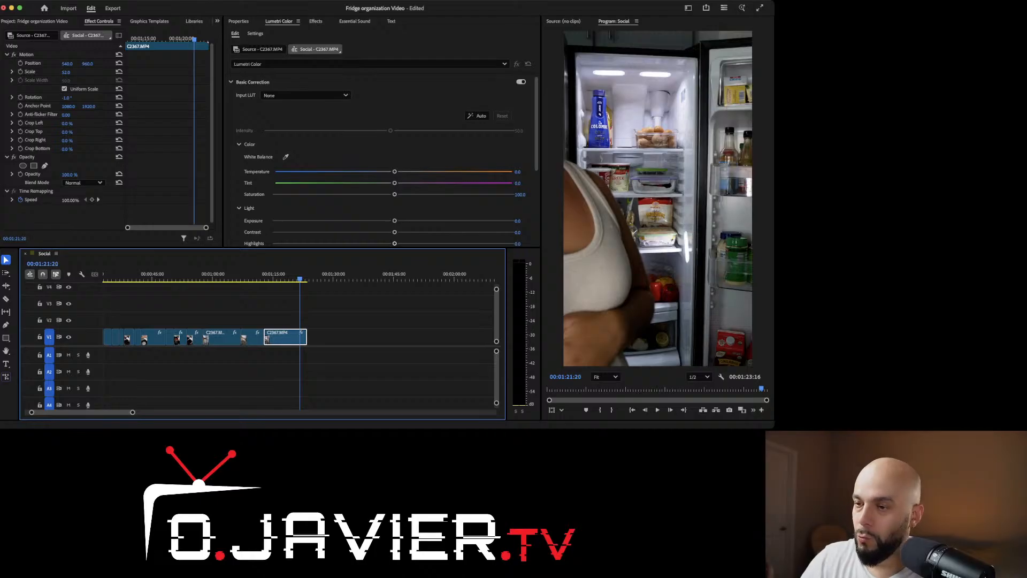
key(Left)
key(Left)
key(Left)
key(Left)
key(Left)
key(Left)
key(Left)
key(Left)
key(Left)
key(Left)
key(Left)
key(Left)
key(Left)
key(Left)
key(Left)
key(Left)
key(Left)
key(Left)
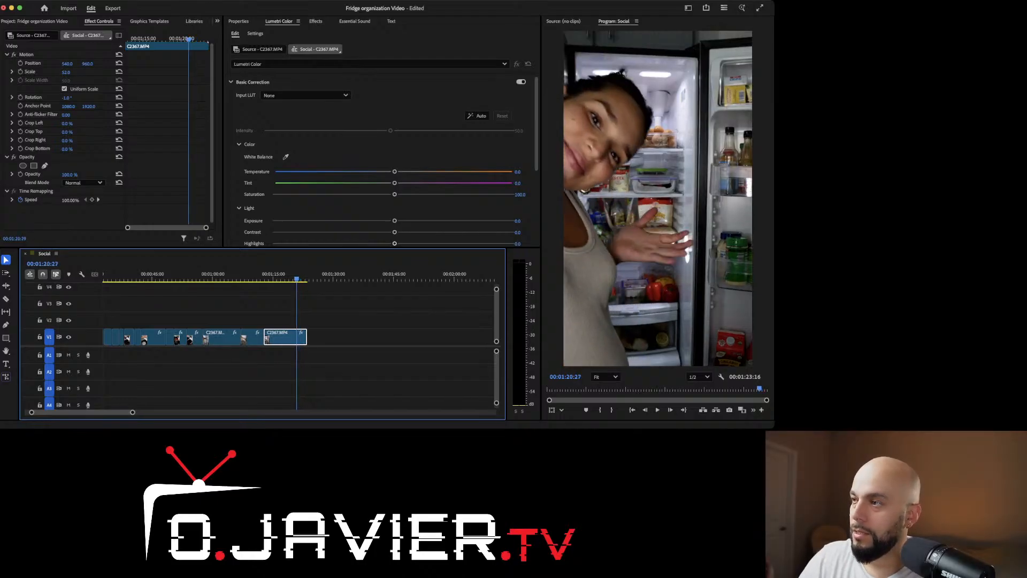
key(Left)
key(Left)
key(Left)
key(Left)
key(Left)
key(Left)
key(Left)
key(Left)
key(Left)
key(Left)
key(Left)
key(Left)
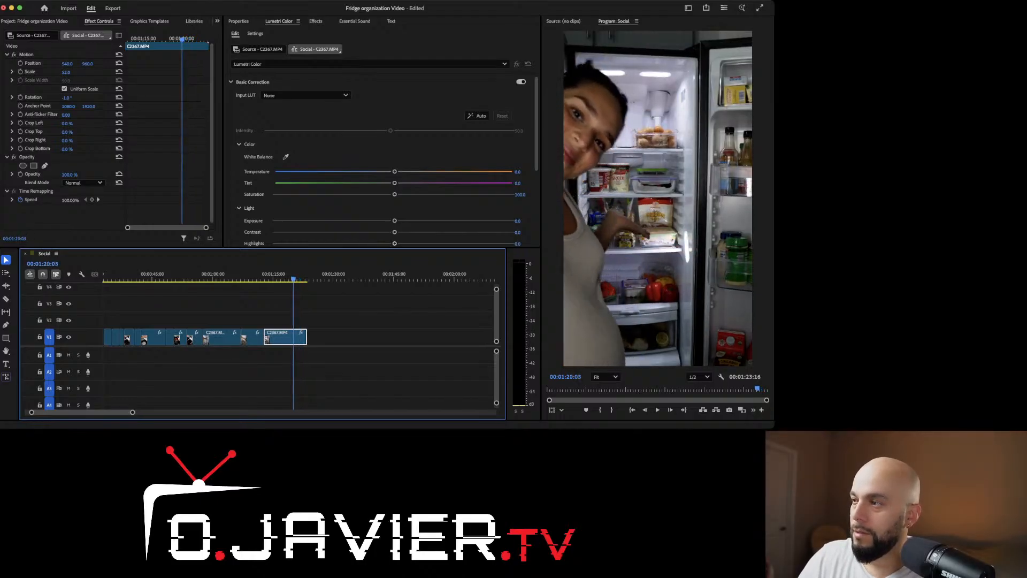
key(Right)
key(Right)
key(Right)
key(Right)
key(Right)
key(Right)
key(Right)
key(Right)
key(Right)
key(Right)
key(Right)
key(Right)
key(Right)
key(Right)
key(Right)
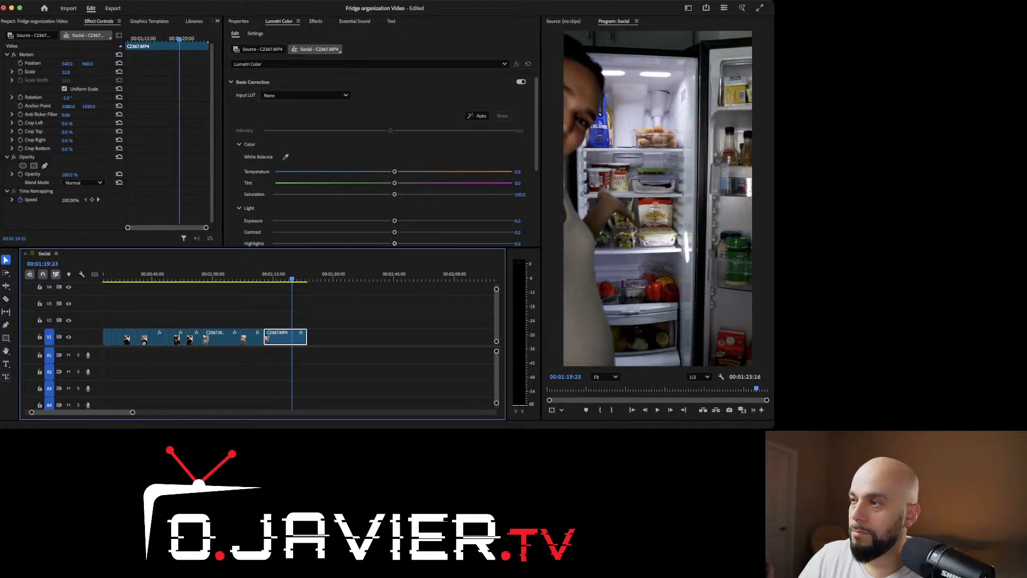
key(Right)
key(Right)
key(Right)
key(Right)
key(Right)
key(Right)
key(Right)
key(Right)
key(Right)
key(Right)
key(Right)
key(Right)
key(Right)
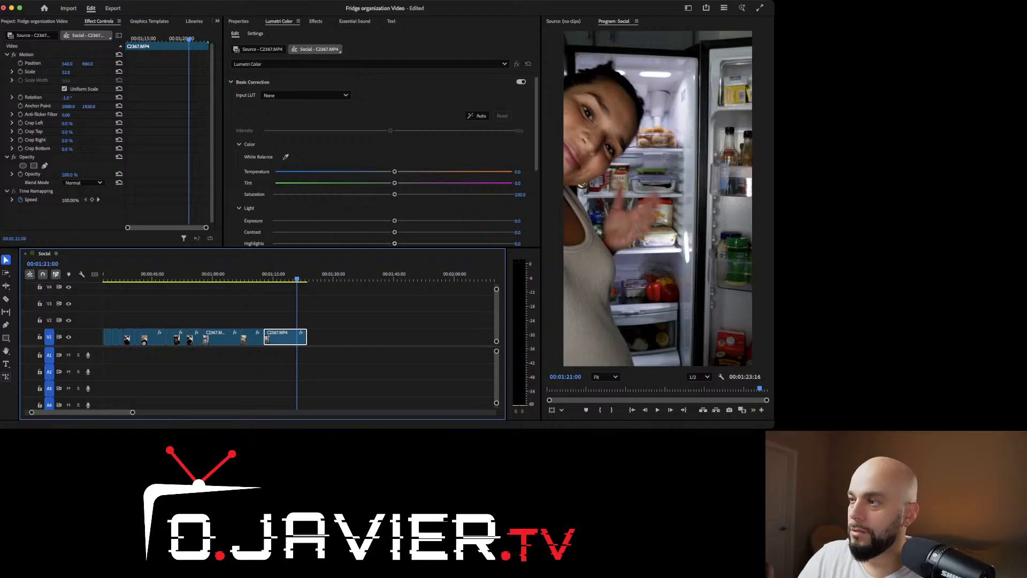
key(Right)
key(Right)
key(Right)
key(Left)
key(Left)
key(Left)
key(Left)
key(Left)
key(Left)
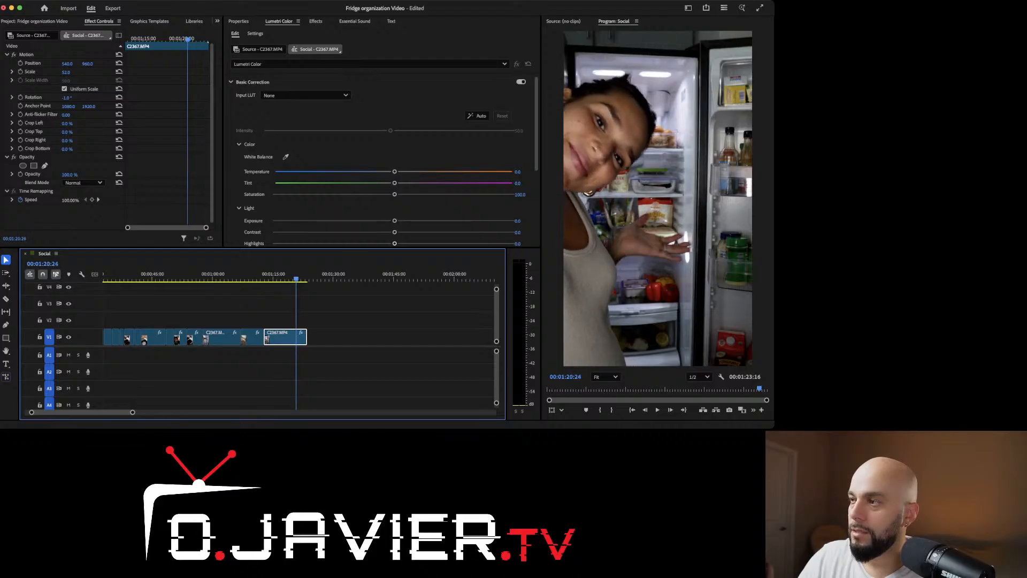
key(Left)
key(Left)
key(Left)
key(Left)
key(Left)
key(Left)
key(Left)
key(Right)
key(Right)
key(Right)
key(Right)
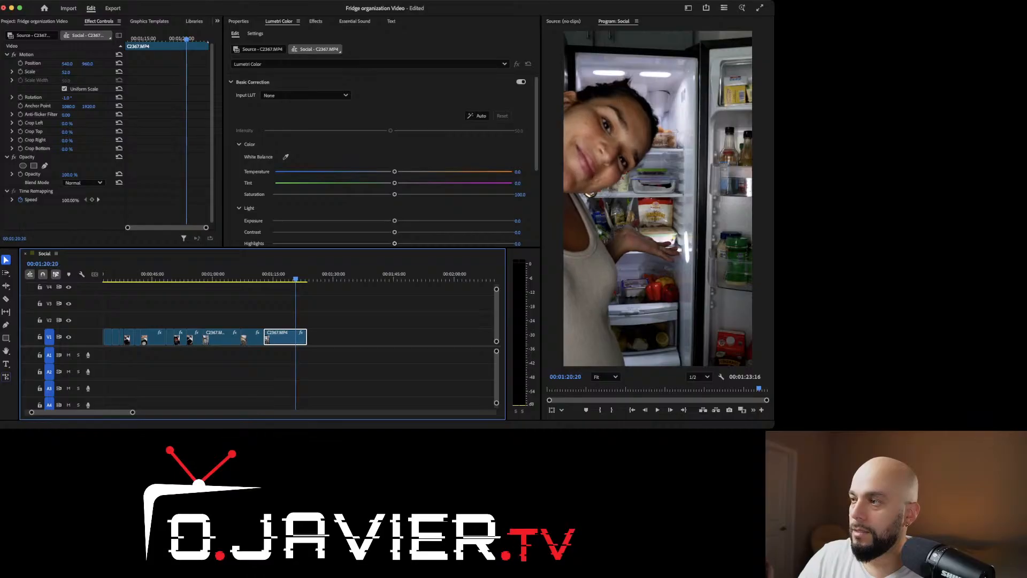
Step: Play the closing fridge shot to its end, and step back frame by frame from 00:01:21:08 to 00:01:20:11 through the woman's gesture
key(space)
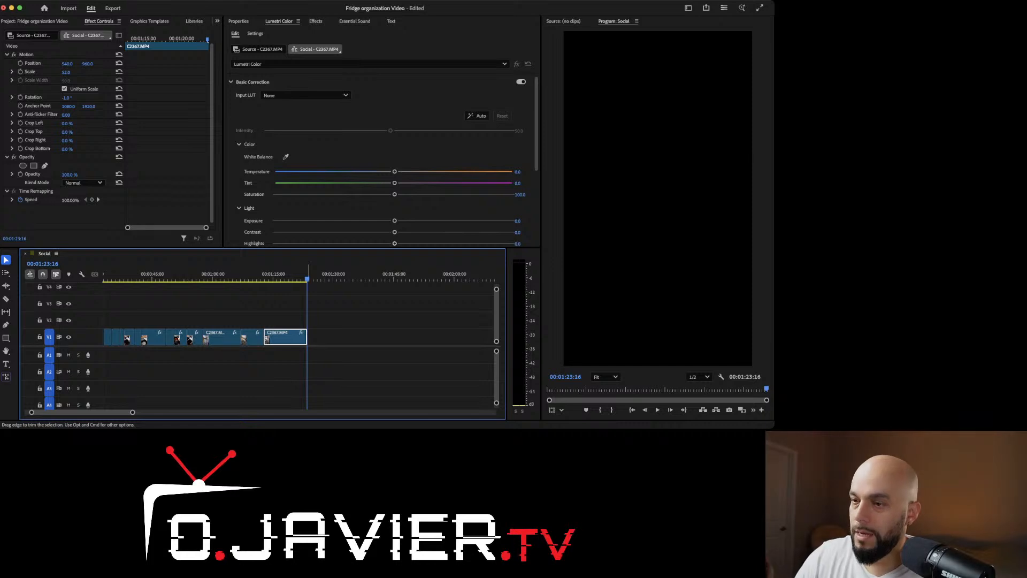
click(298, 278)
key(Left)
key(Left)
key(Left)
key(Left)
key(Left)
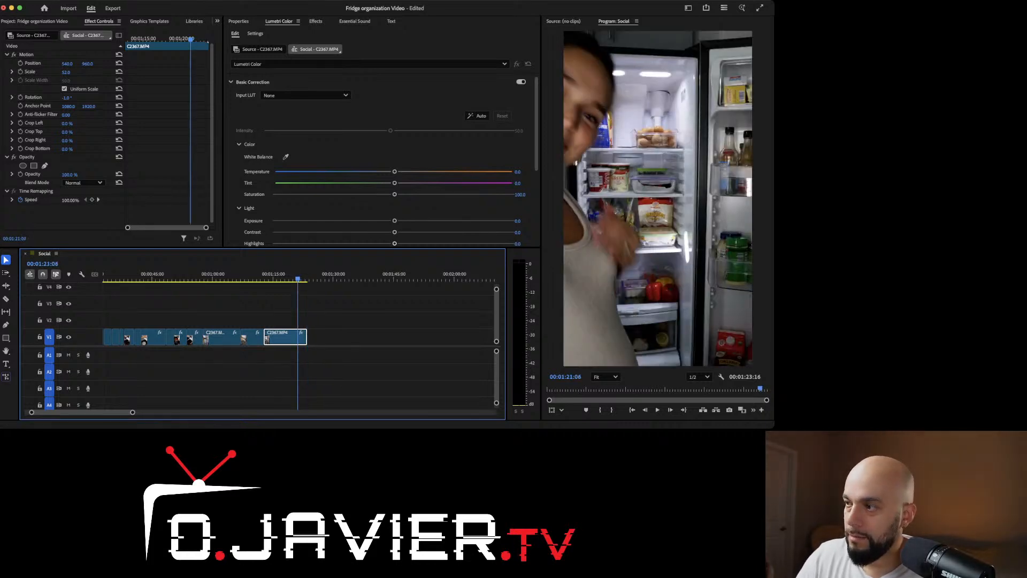
key(Left)
key(Left)
key(Left)
key(Left)
key(Left)
key(Left)
key(Left)
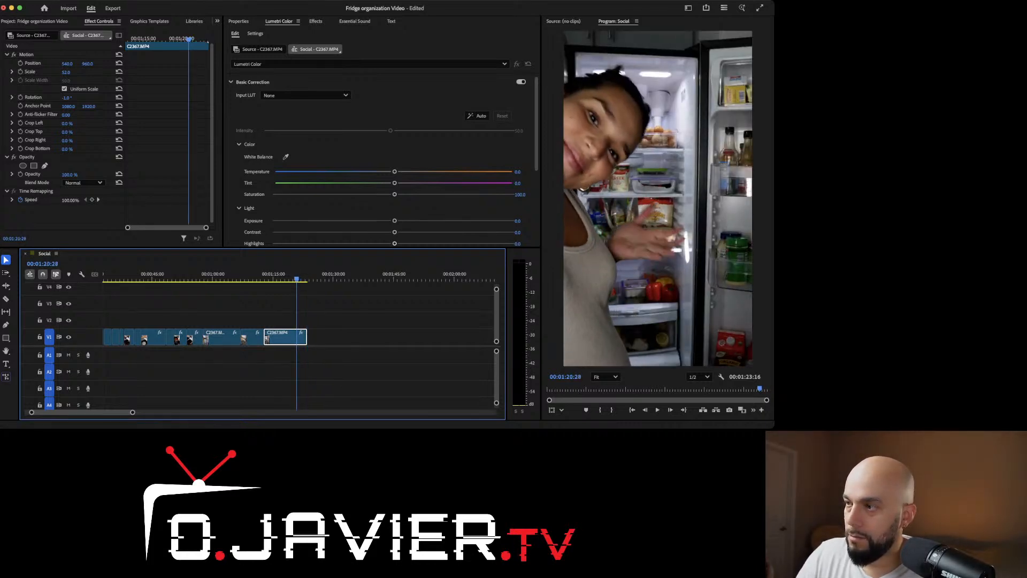
key(Left)
key(Left)
key(Left)
key(Left)
key(Left)
key(Left)
key(Left)
key(Left)
key(Left)
key(Left)
key(Left)
key(Left)
key(Left)
key(Left)
key(Left)
key(Left)
key(Left)
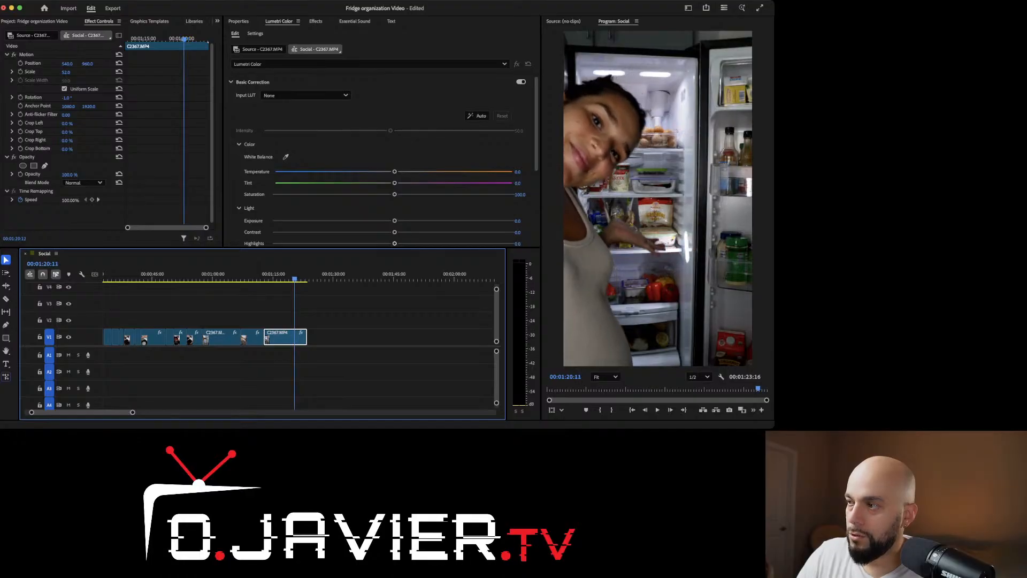
Step: Ripple-trim the end of the last C2367.MP4 clip to 00:01:20:22, where the woman gestures toward the open fridge
key(Right)
key(Right)
key(Right)
key(Right)
key(Right)
key(Right)
key(Right)
key(Right)
key(Right)
key(Right)
key(Right)
key(Right)
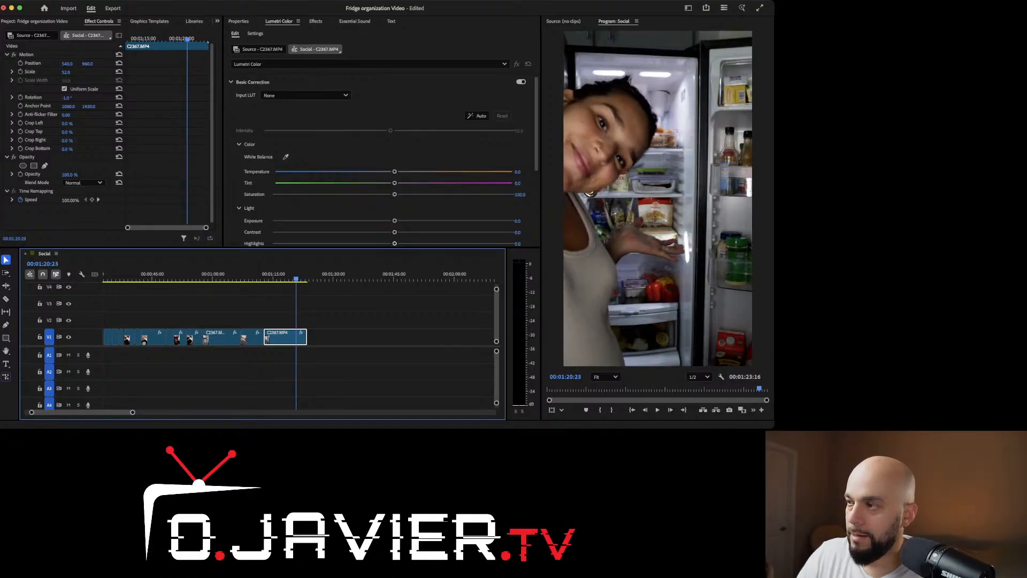
key(Left)
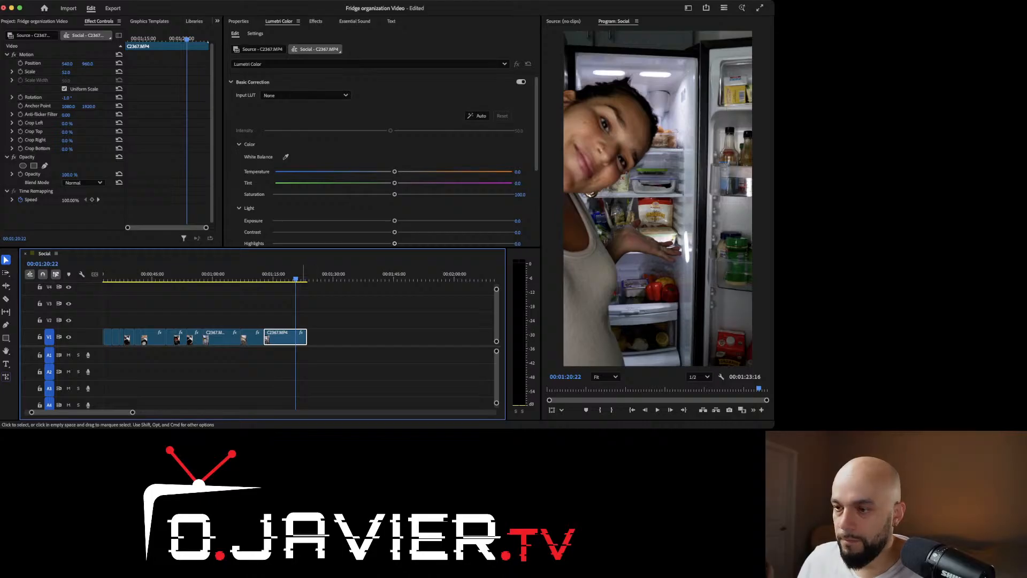
key(w)
key(shift+k)
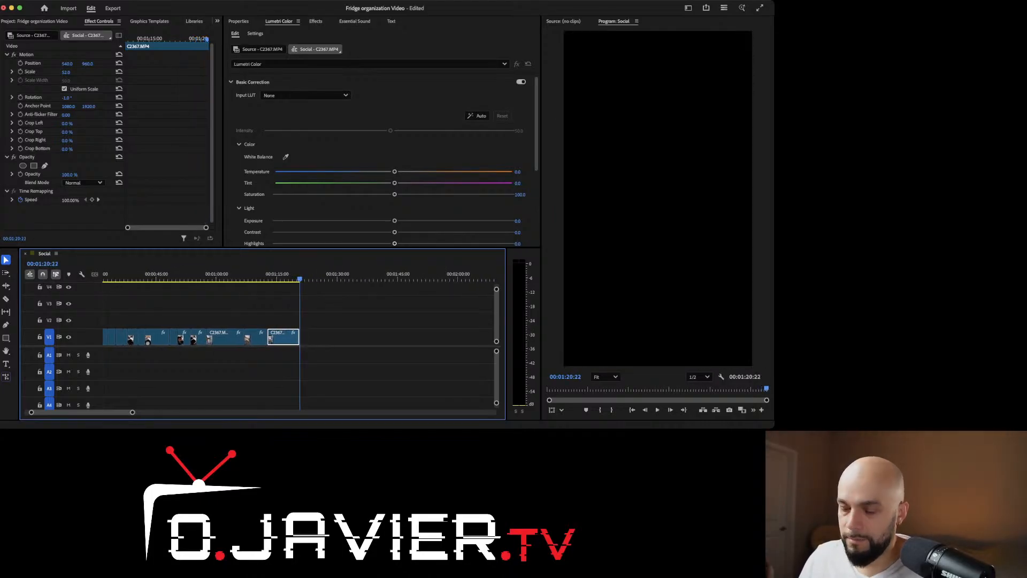
Step: Check the last frames of the trimmed closing clip, and scrub back to the opening fridge shot at 00:00:02:01
key(minus)
key(minus)
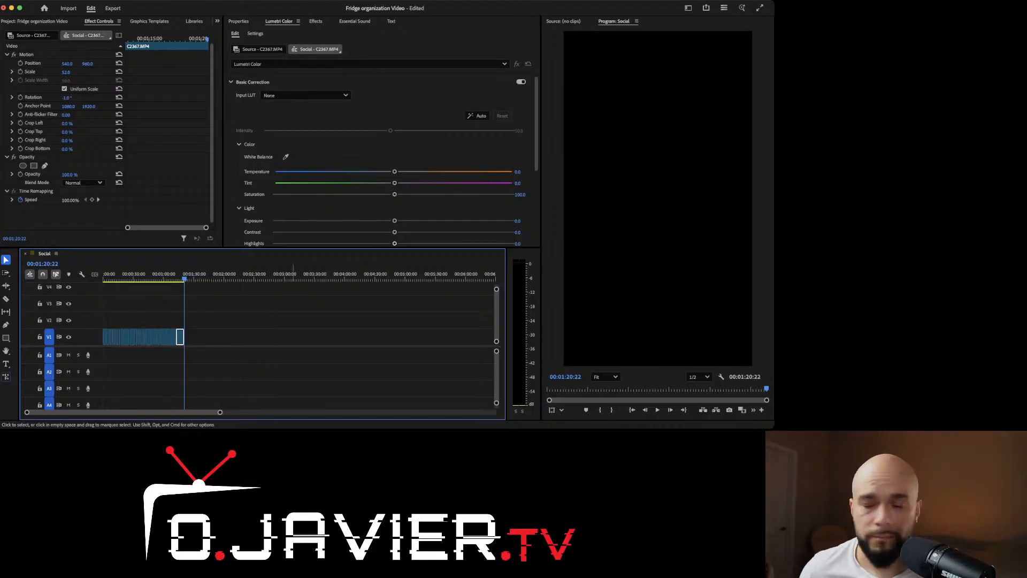
key(Left)
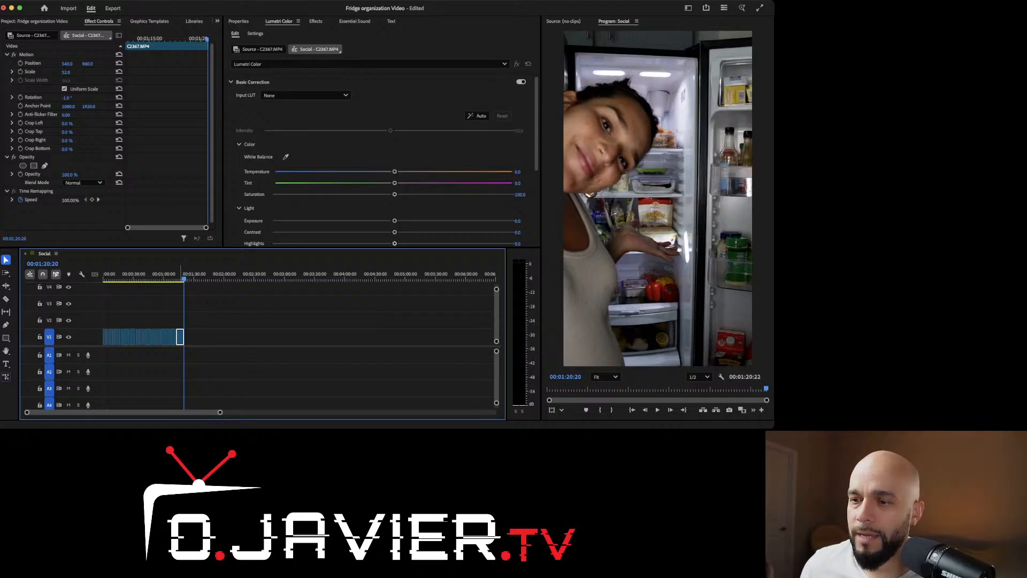
drag(181, 274, 105, 274)
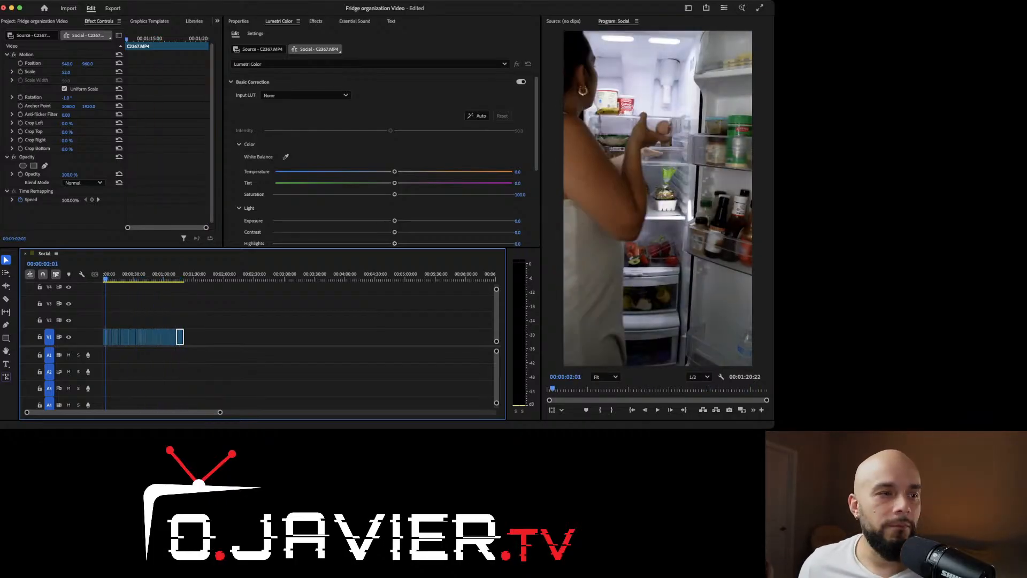
Step: Fit the whole sequence in view and scrub through the edit from the beginning to the closing fridge shot at 00:01:17:01
key(backslash)
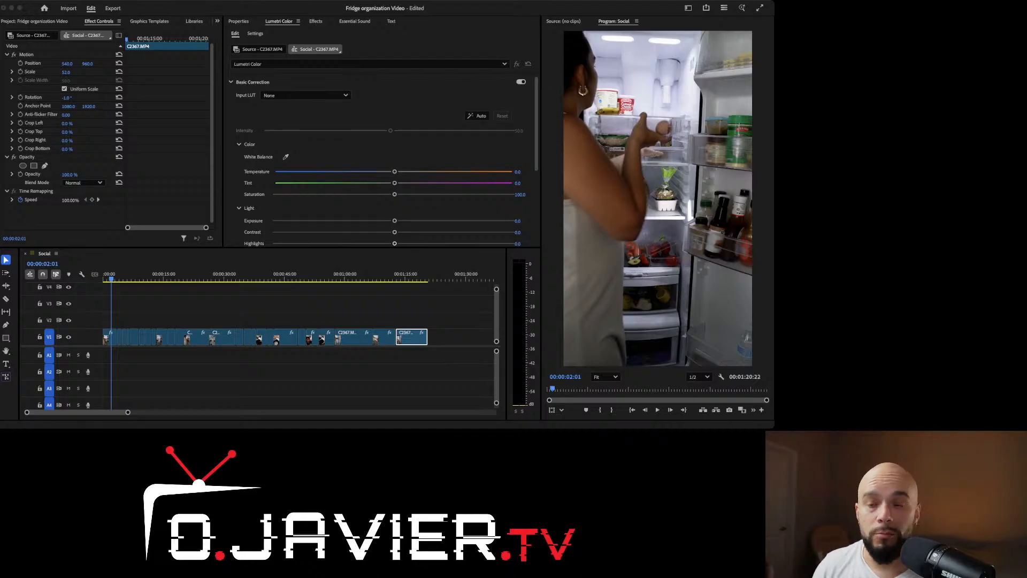
key(space)
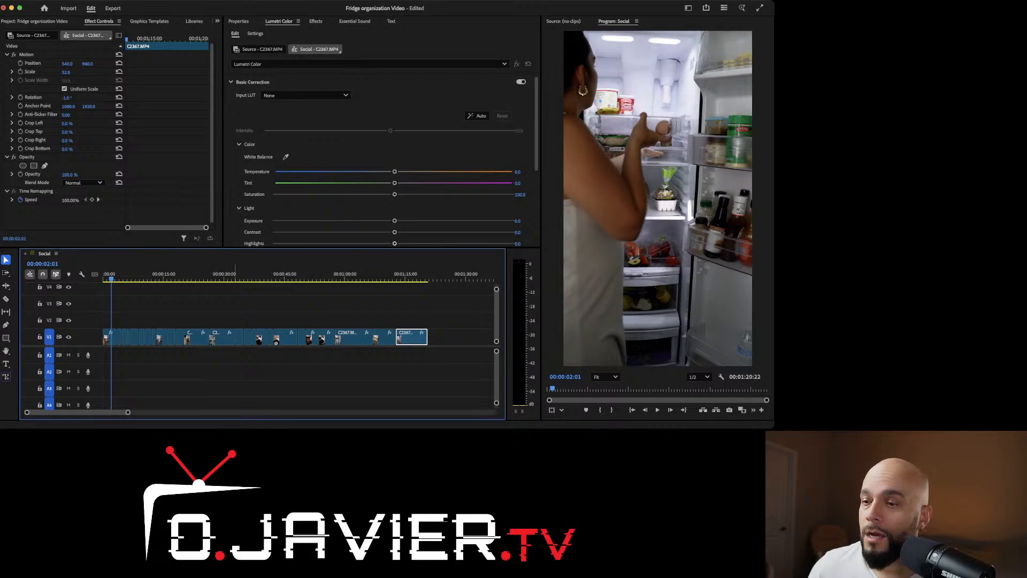
key(Home)
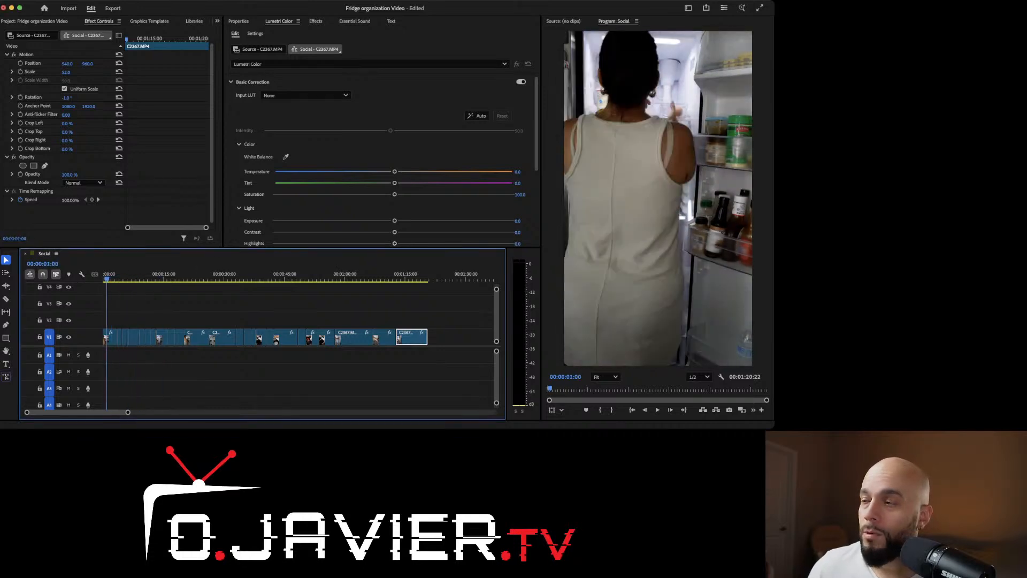
drag(107, 278, 413, 278)
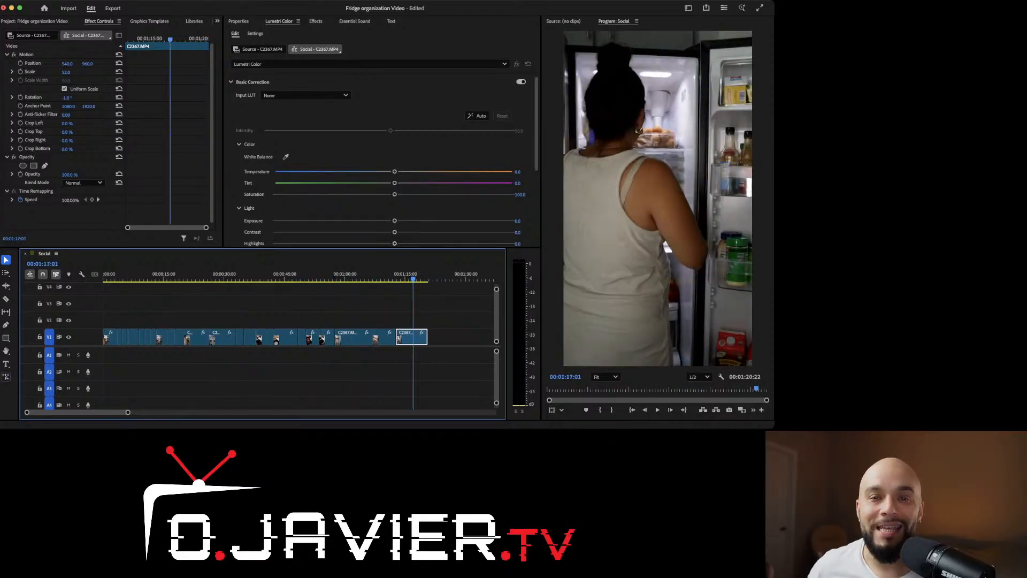